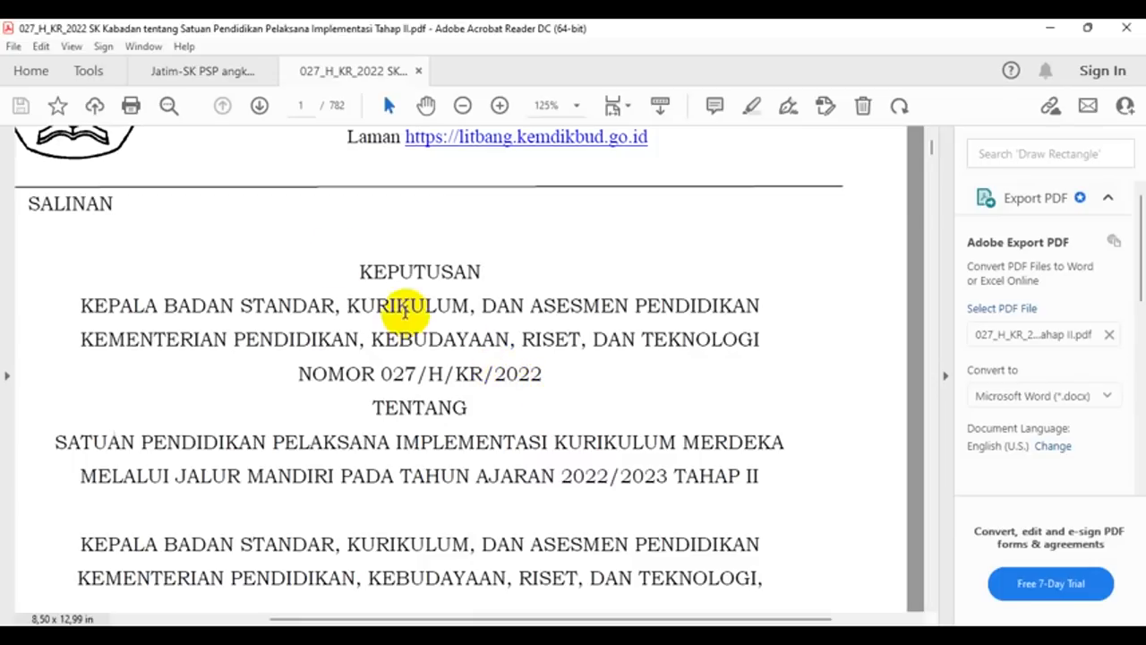
Step: Go to page 203 of the decree to find TKS AL BAROKAH, then minimize Acrobat
click(305, 106)
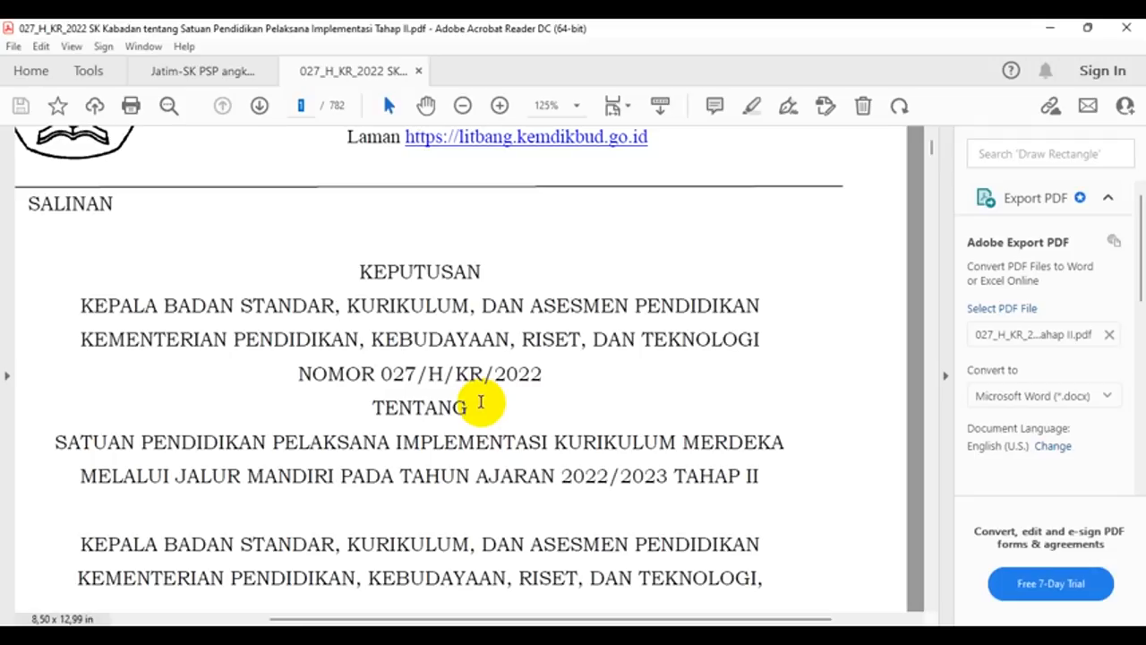
text(203)
key(Return)
ctrl+scroll(865, 537, up, 4)
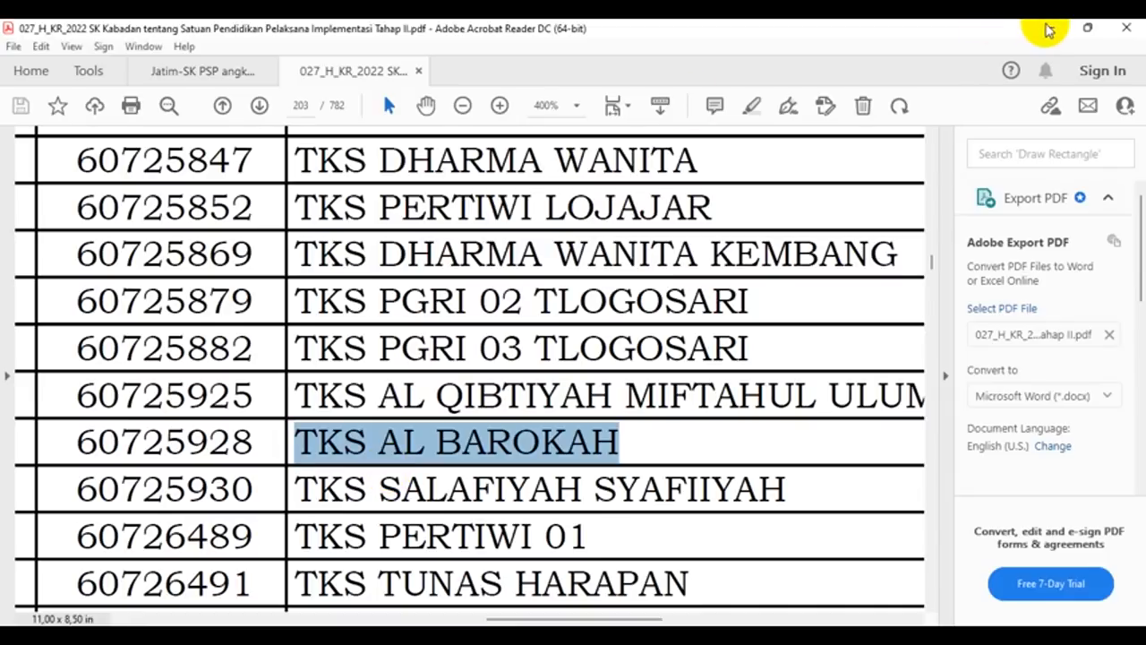
click(1049, 30)
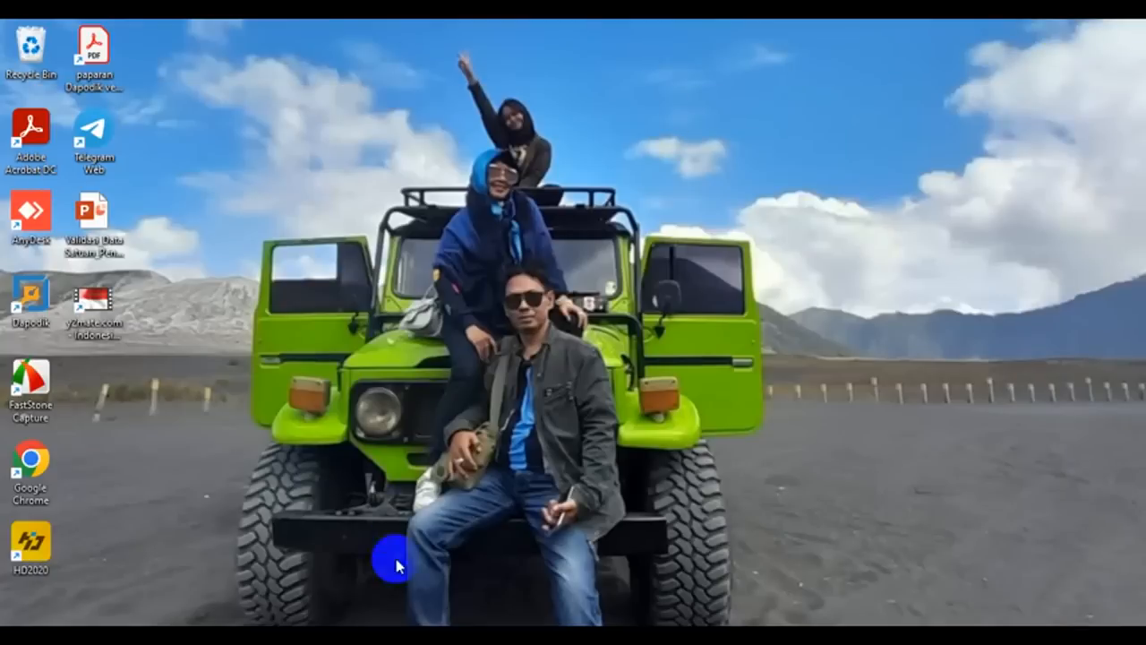
Step: Launch Chrome and load the local Dapodik address localhost:5774
click(362, 622)
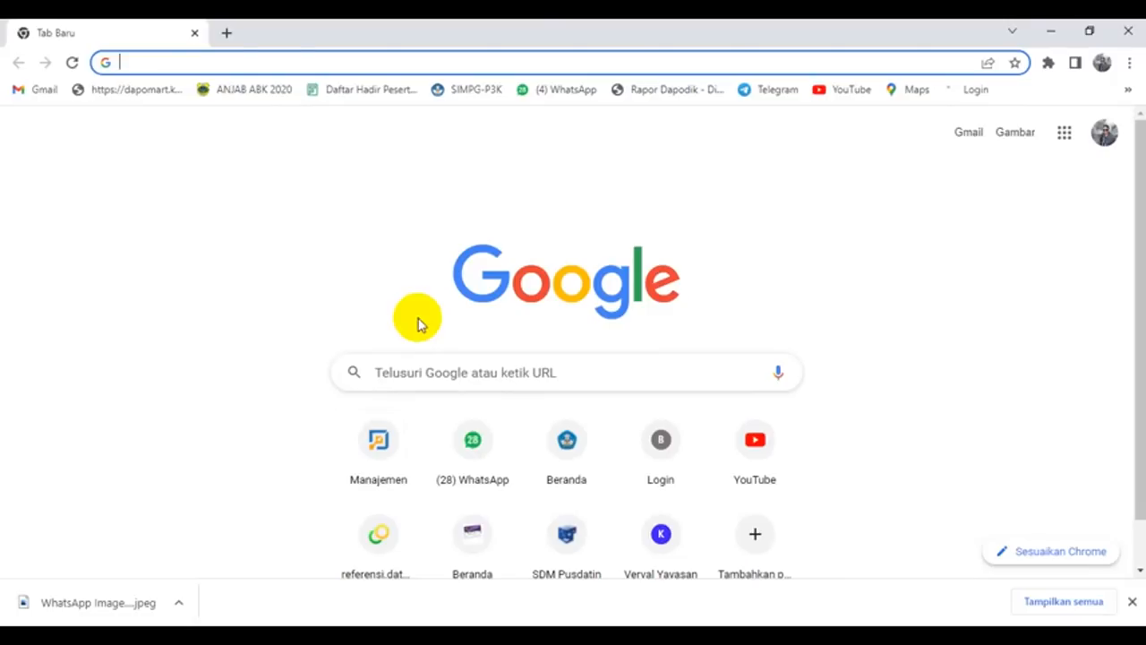
text(LOC)
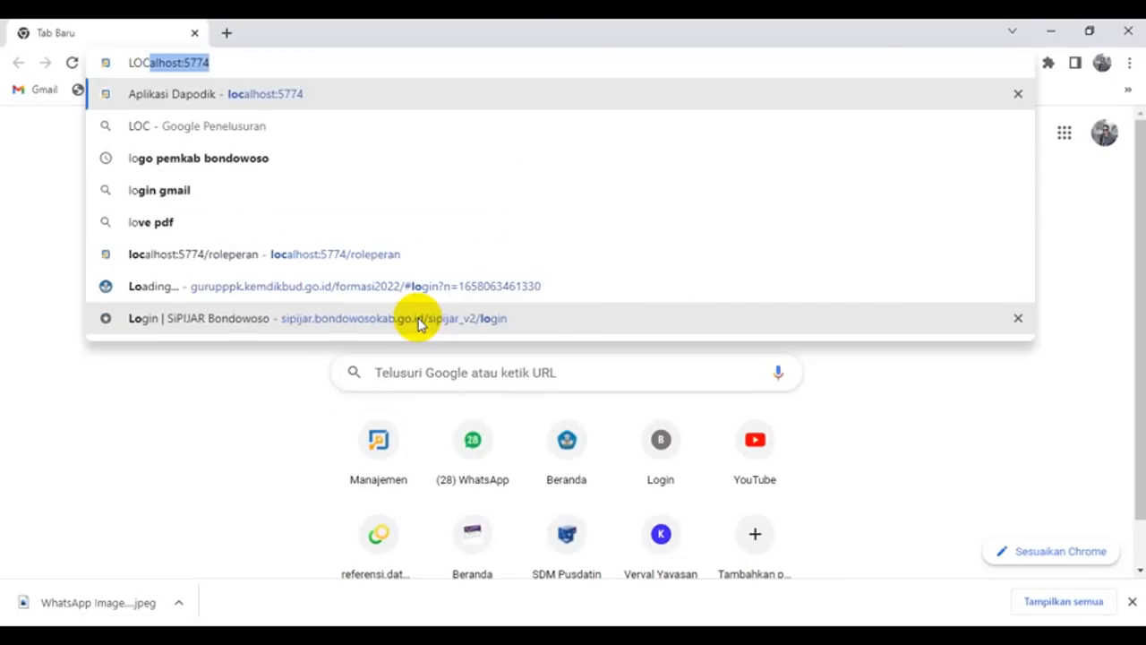
text(AL)
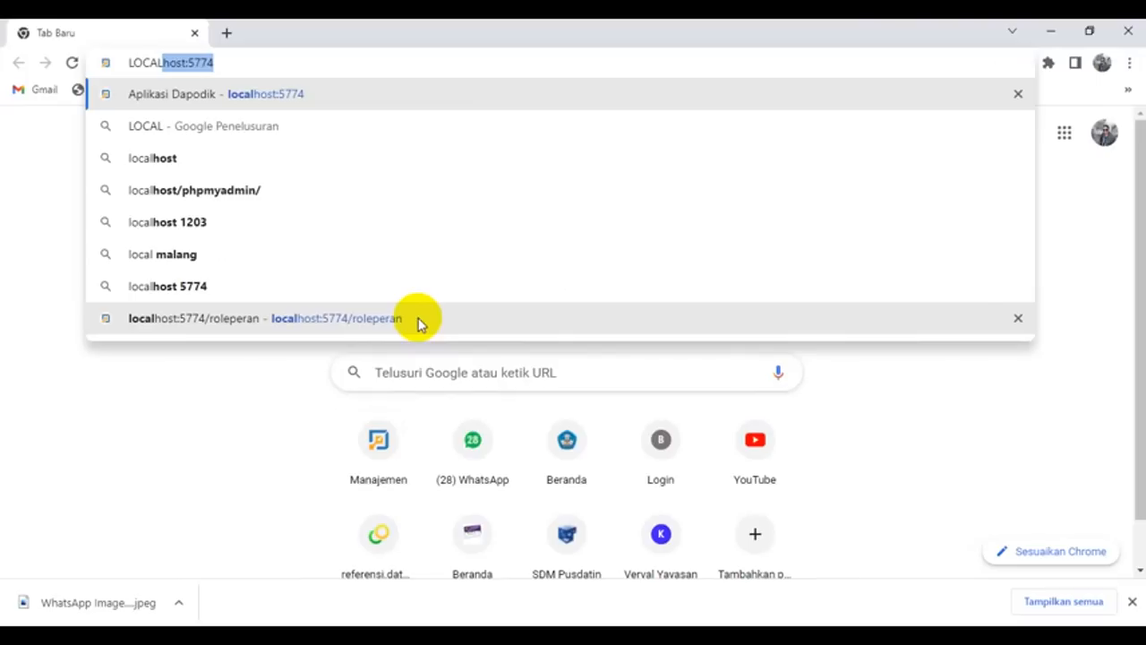
key(Return)
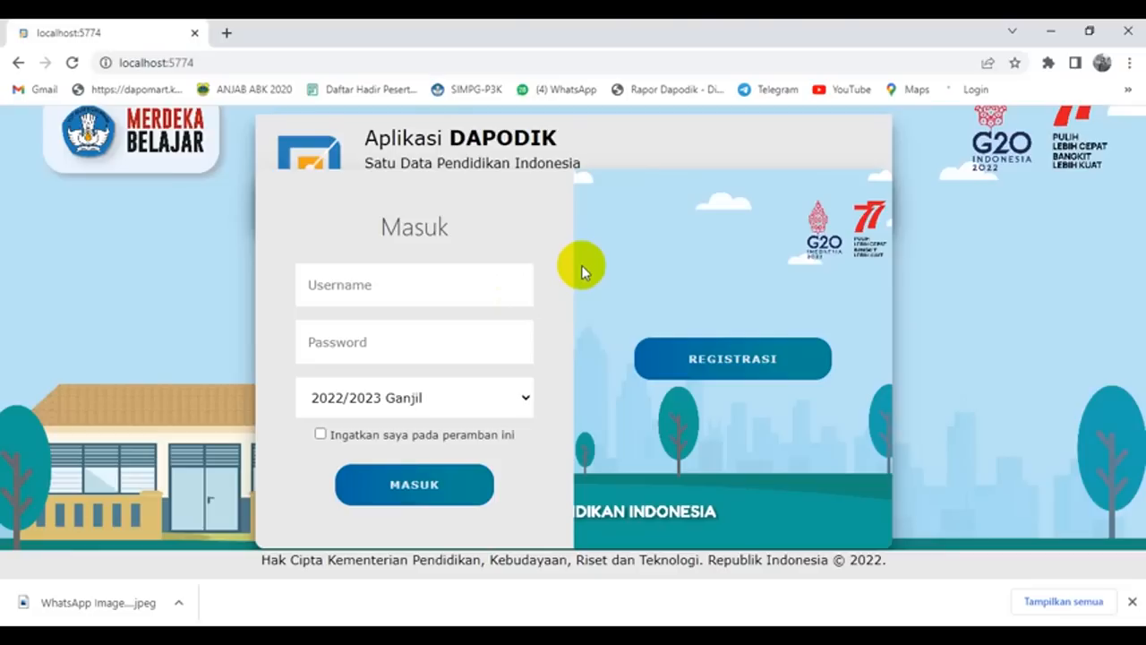
Step: Log in with the saved school account e-mail and its password, which gets rejected as wrong
click(454, 286)
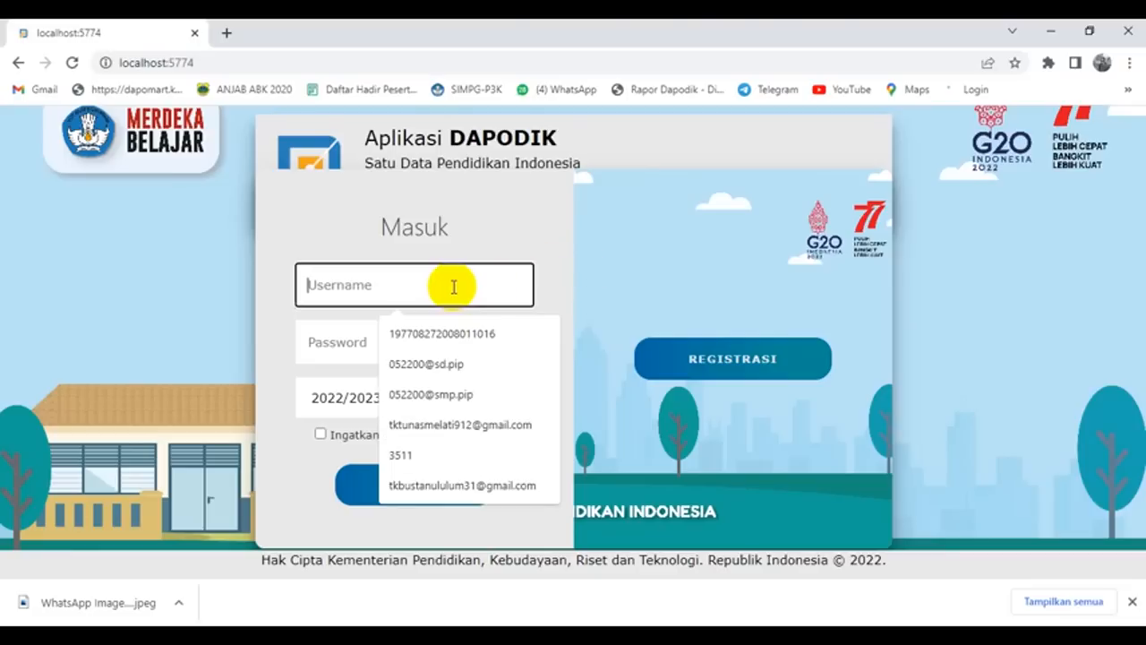
text(T)
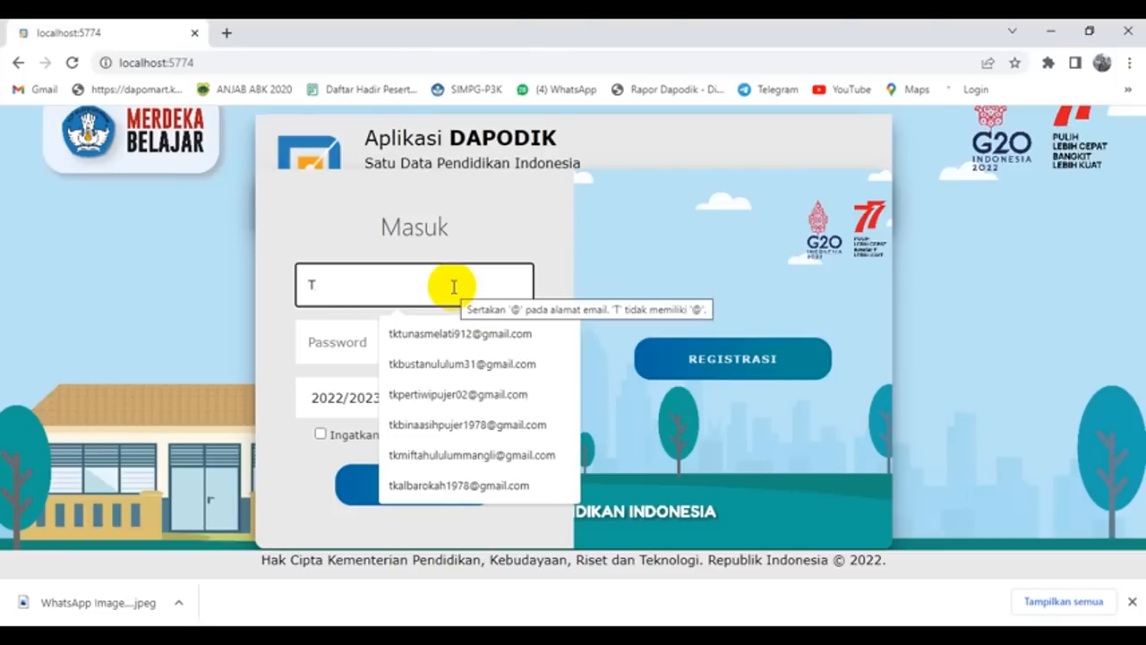
text(K)
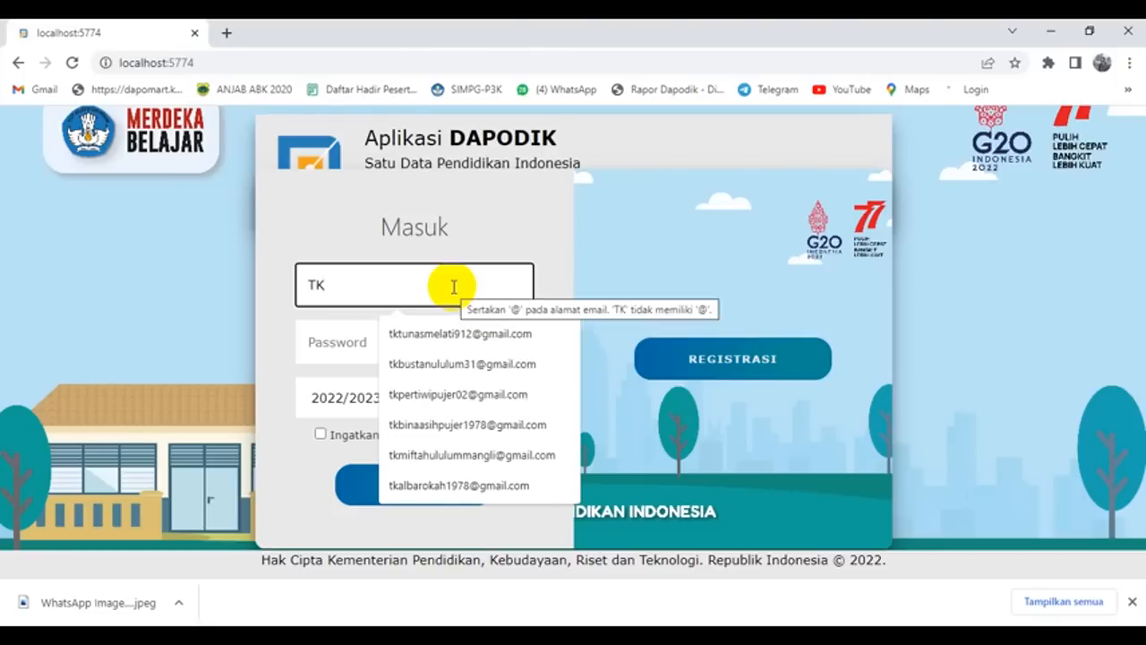
text(A)
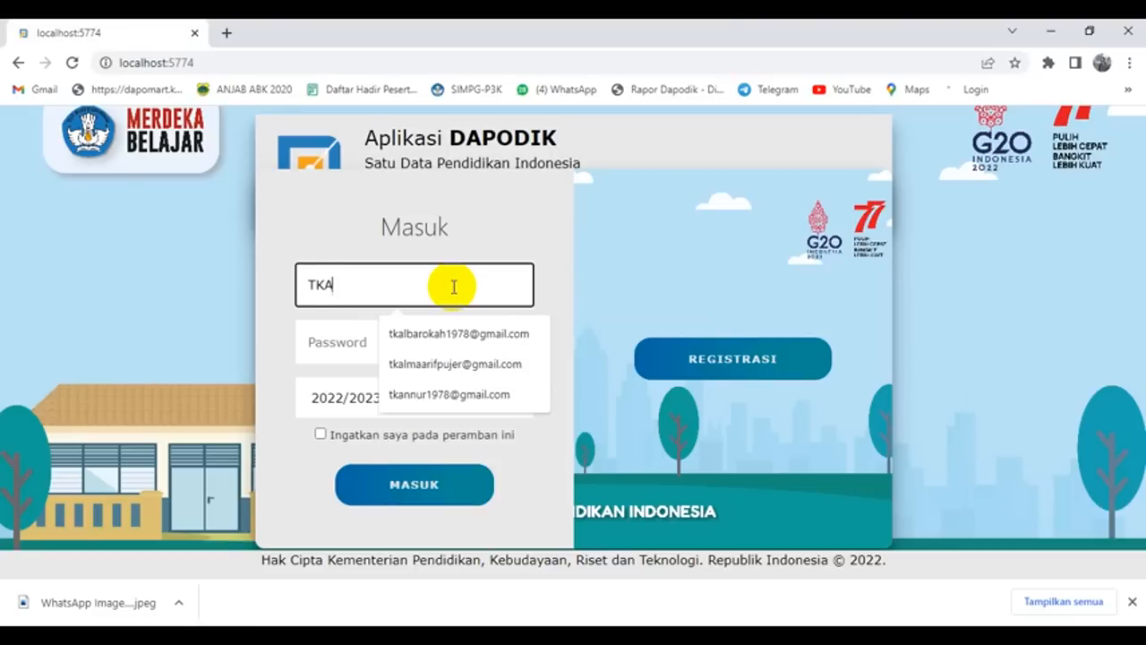
click(447, 331)
click(371, 342)
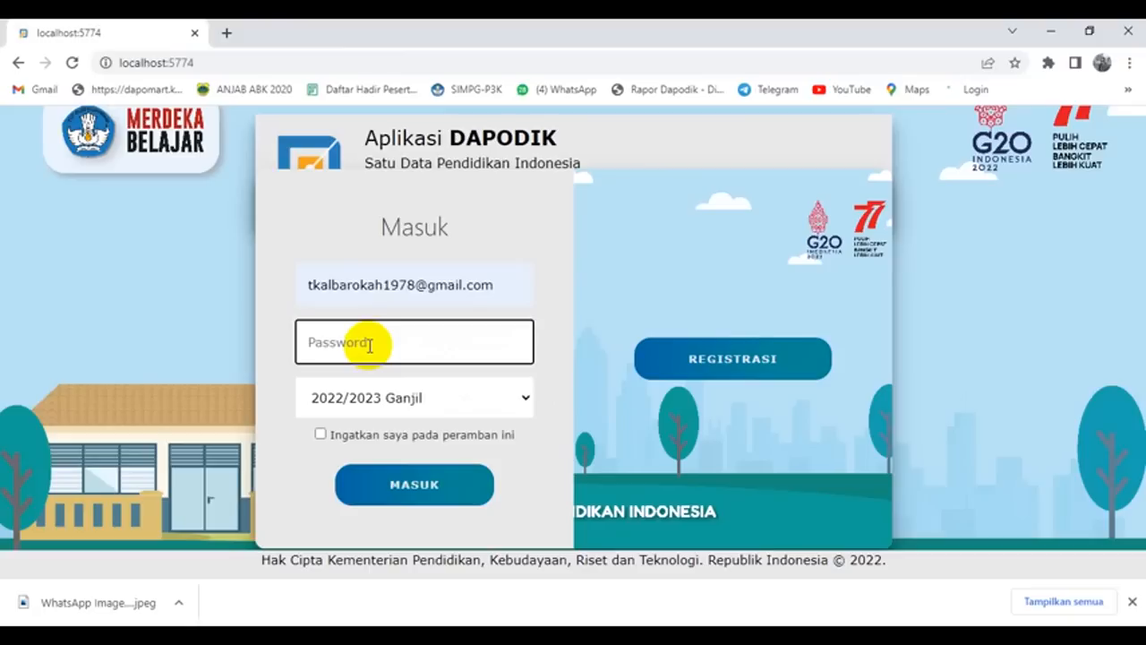
text(t*******)
key(Return)
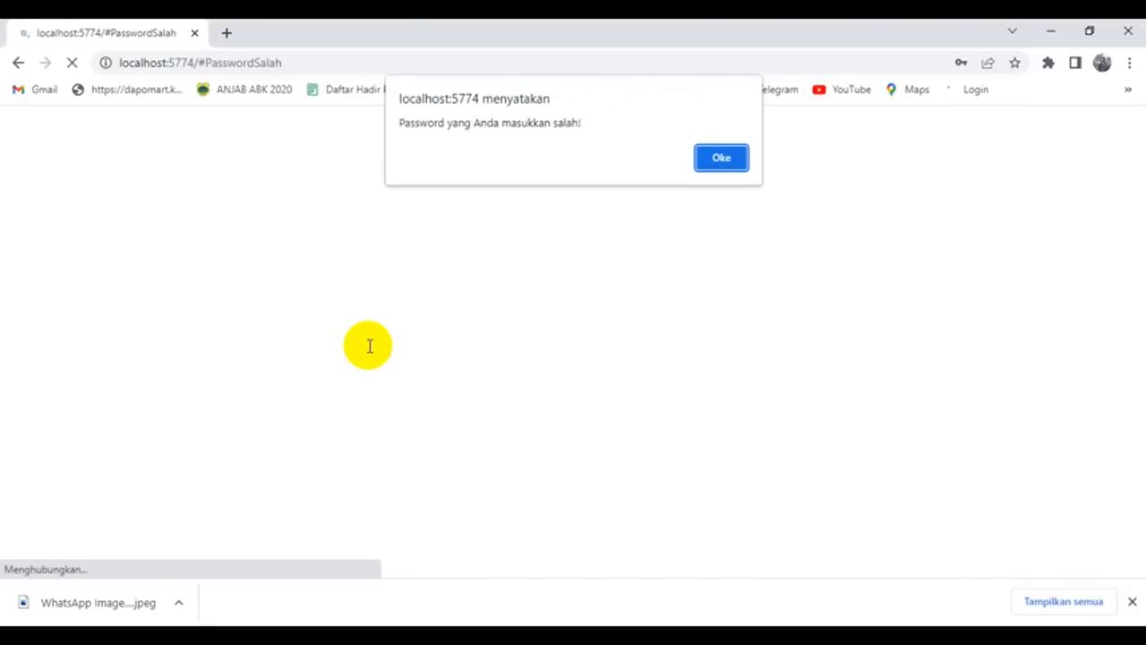
Step: Dismiss the wrong-password alert and log in again with the saved school account and corrected password
click(720, 159)
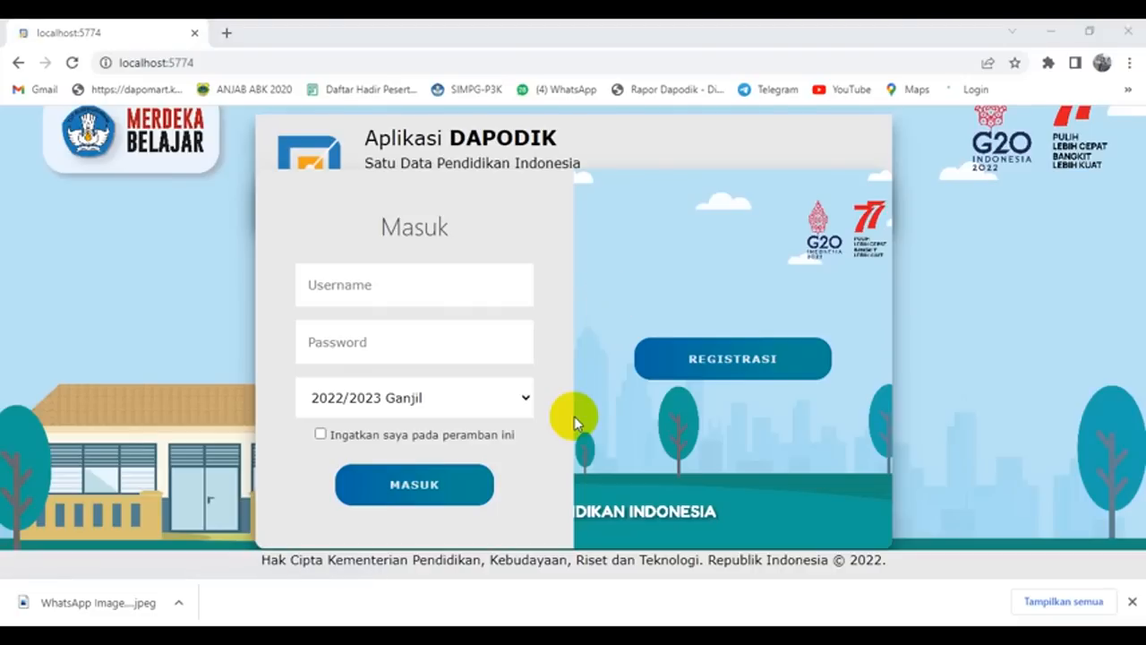
click(407, 283)
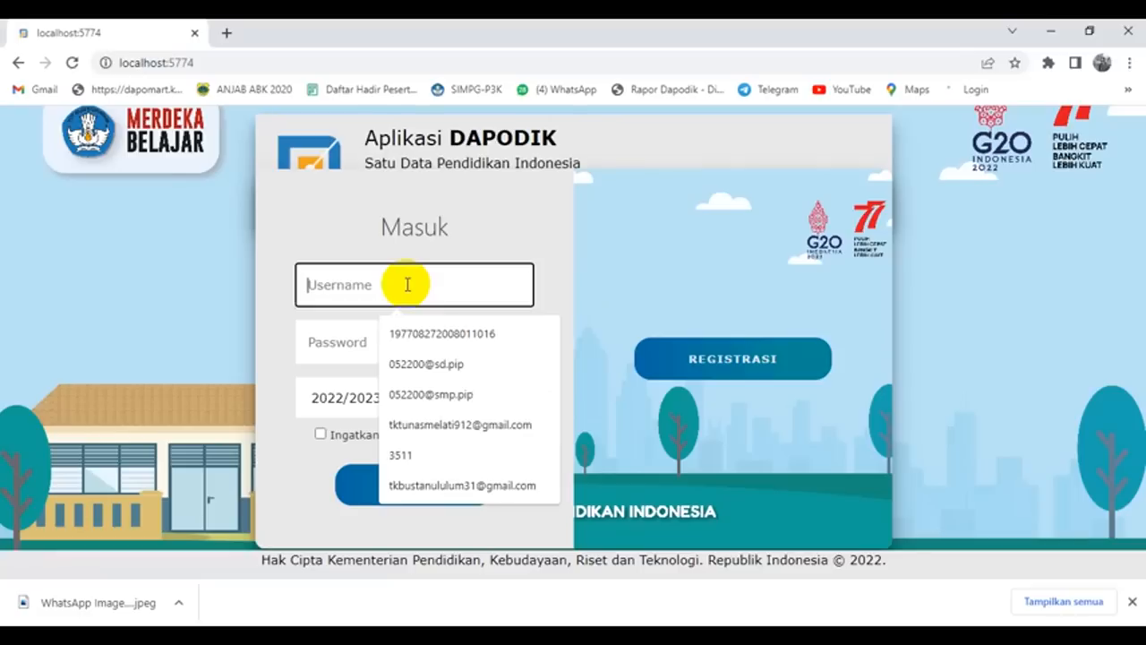
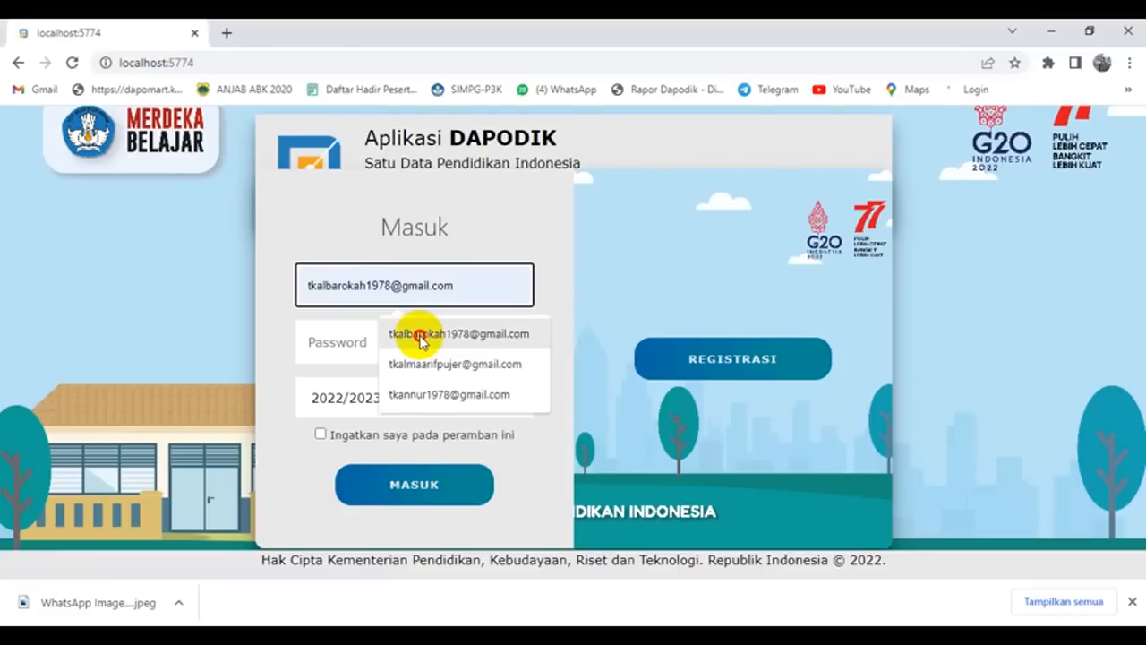
click(380, 341)
click(381, 341)
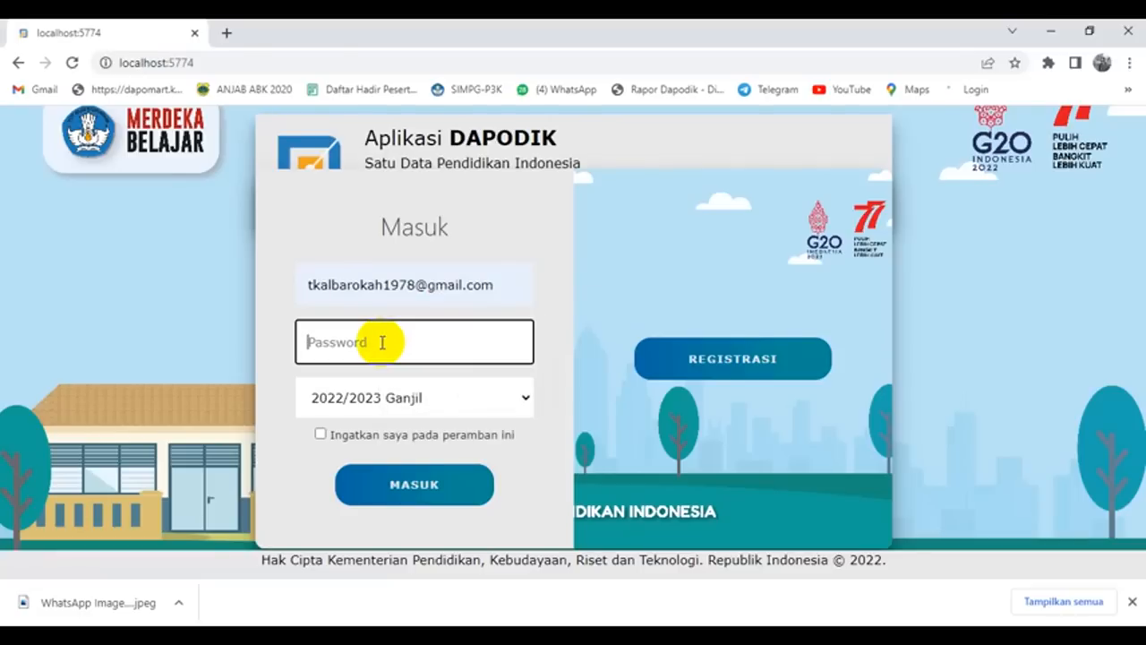
key(BackSpace)
key(BackSpace)
key(BackSpace)
key(BackSpace)
key(BackSpace)
key(BackSpace)
key(BackSpace)
key(Return)
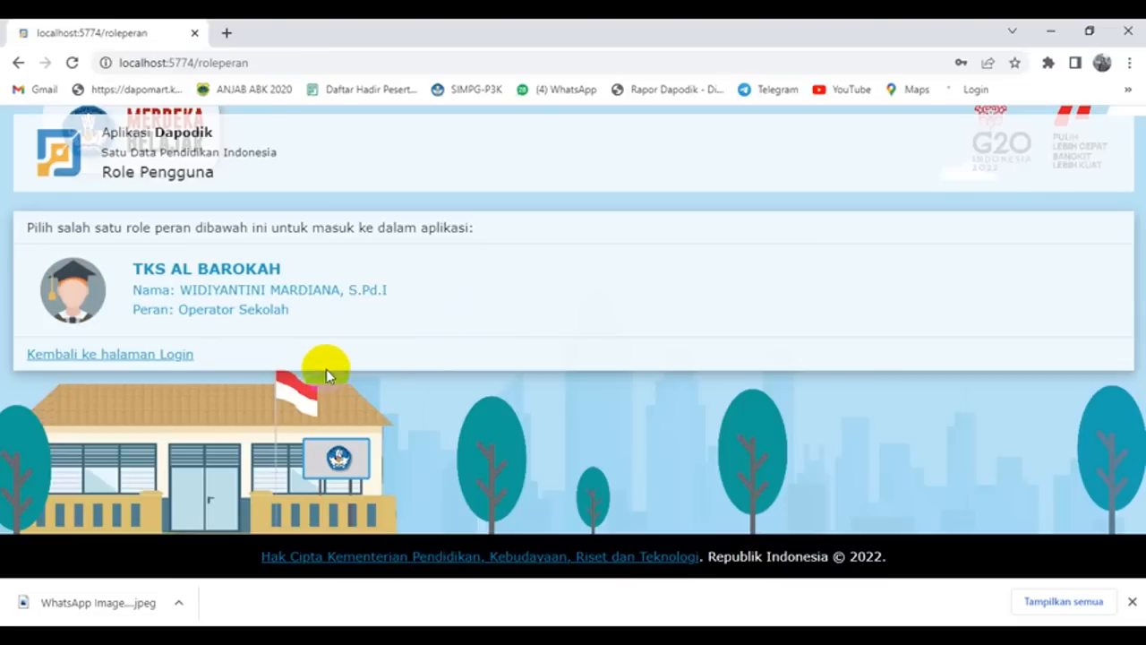
Step: Enter TKS AL BAROKAH with the Operator Sekolah role and close the welcome notice
click(249, 297)
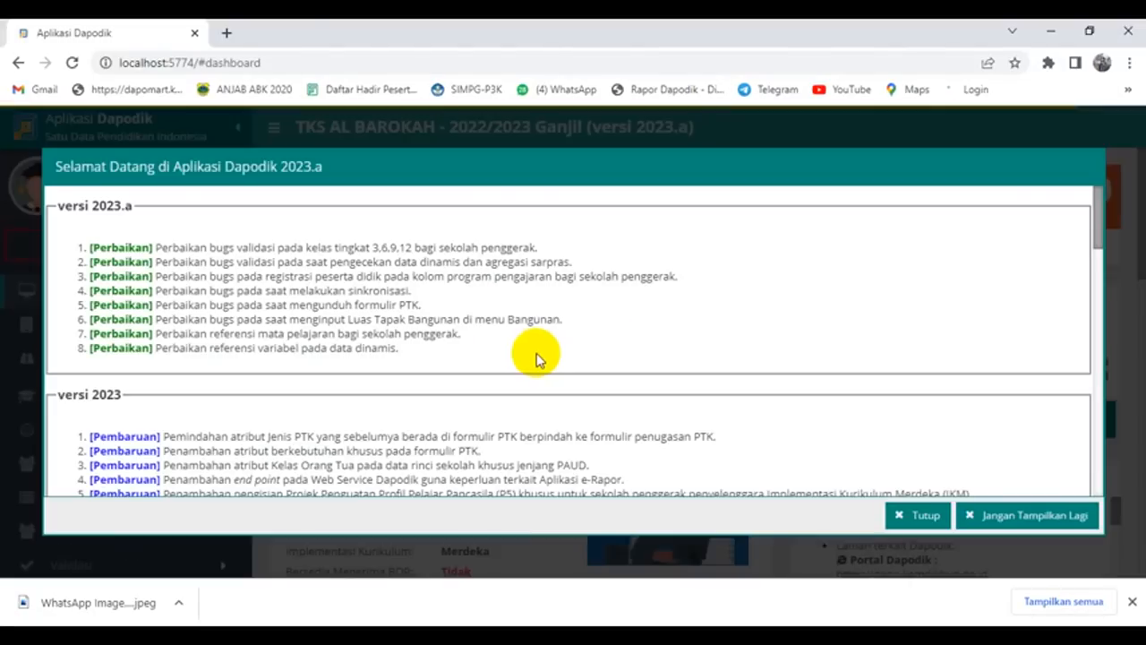
click(896, 513)
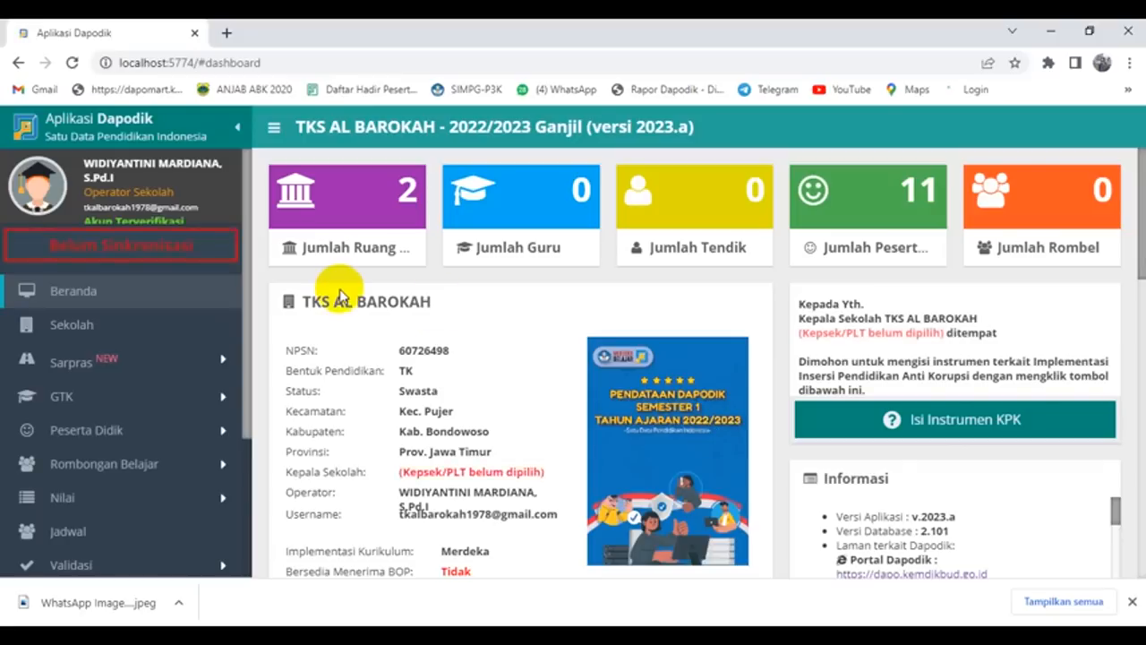
click(121, 333)
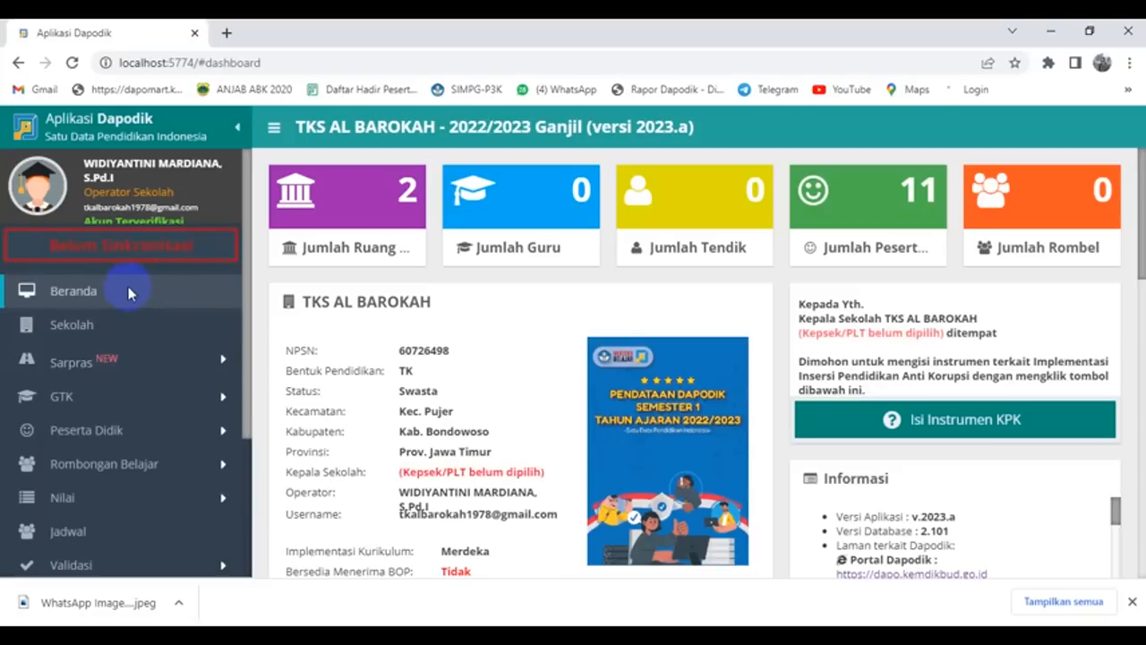
Step: In 2022/2023 Ganjil periodic data, set schedule Pagi/6 hari, electricity PLN, and power 450
click(66, 324)
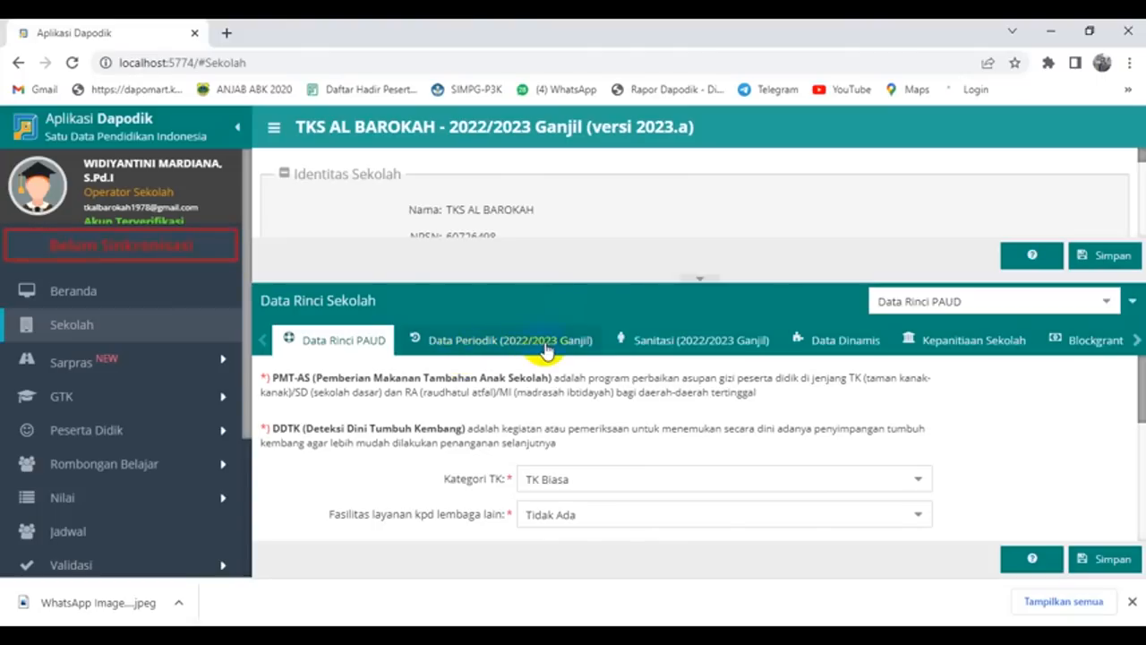
click(552, 350)
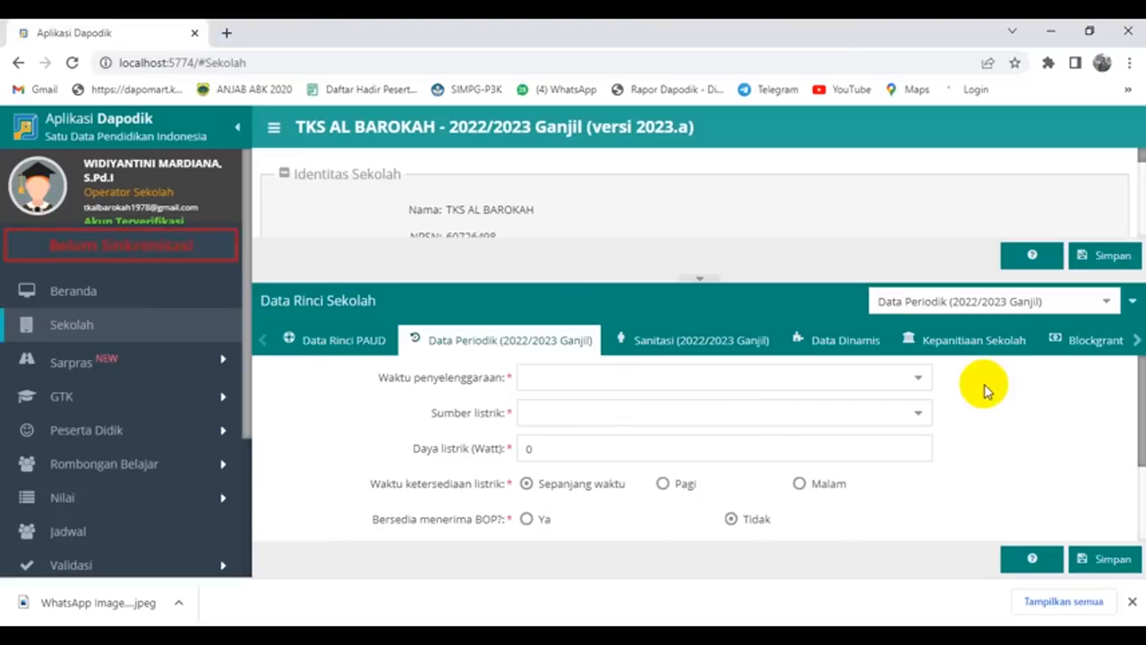
click(917, 378)
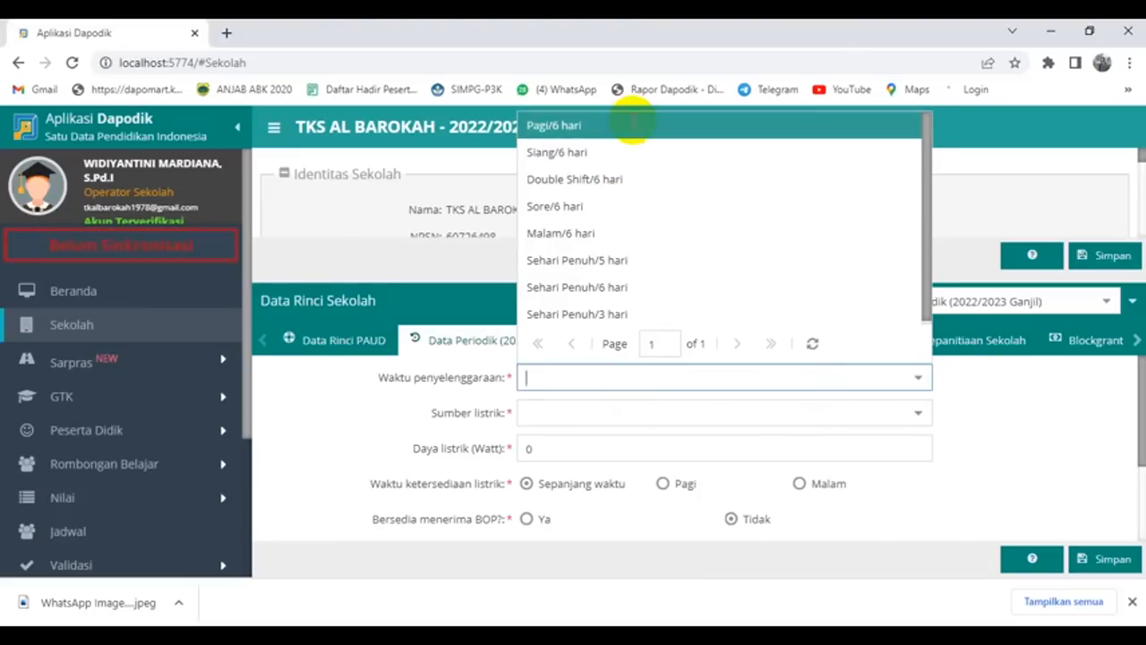
click(632, 127)
click(918, 413)
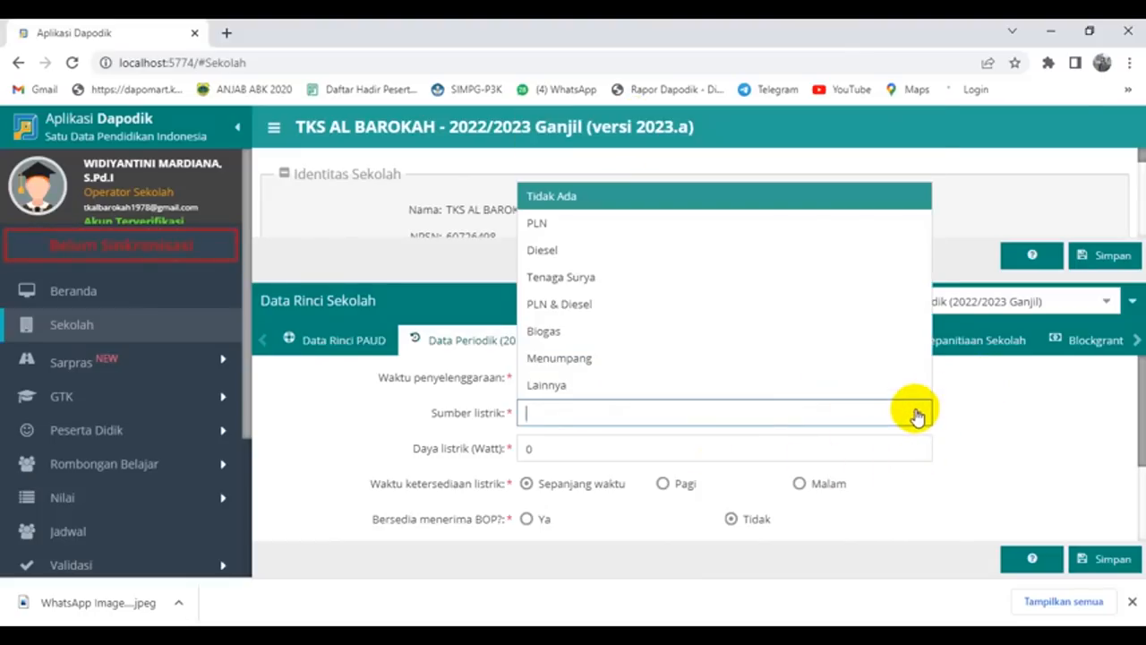
click(569, 225)
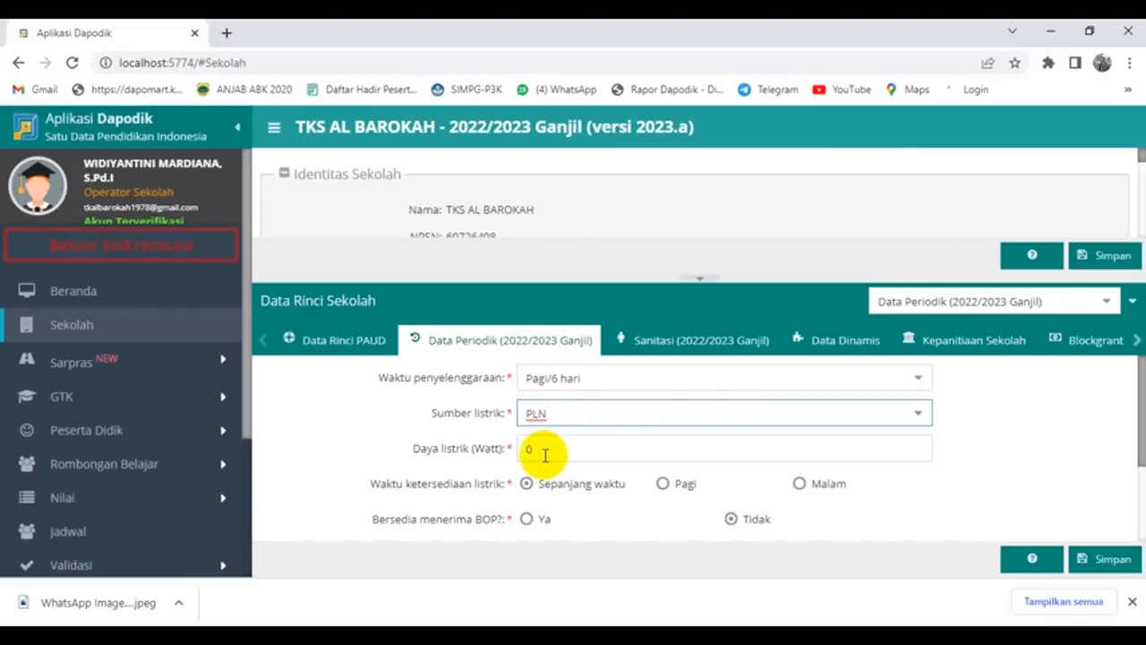
click(542, 449)
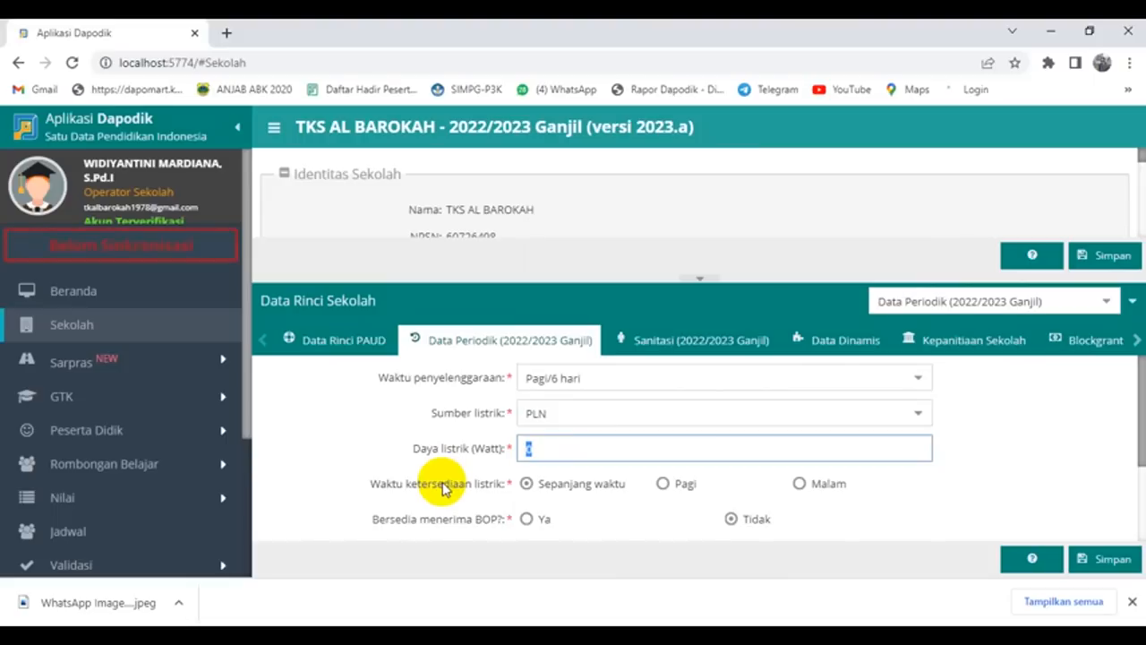
text(450)
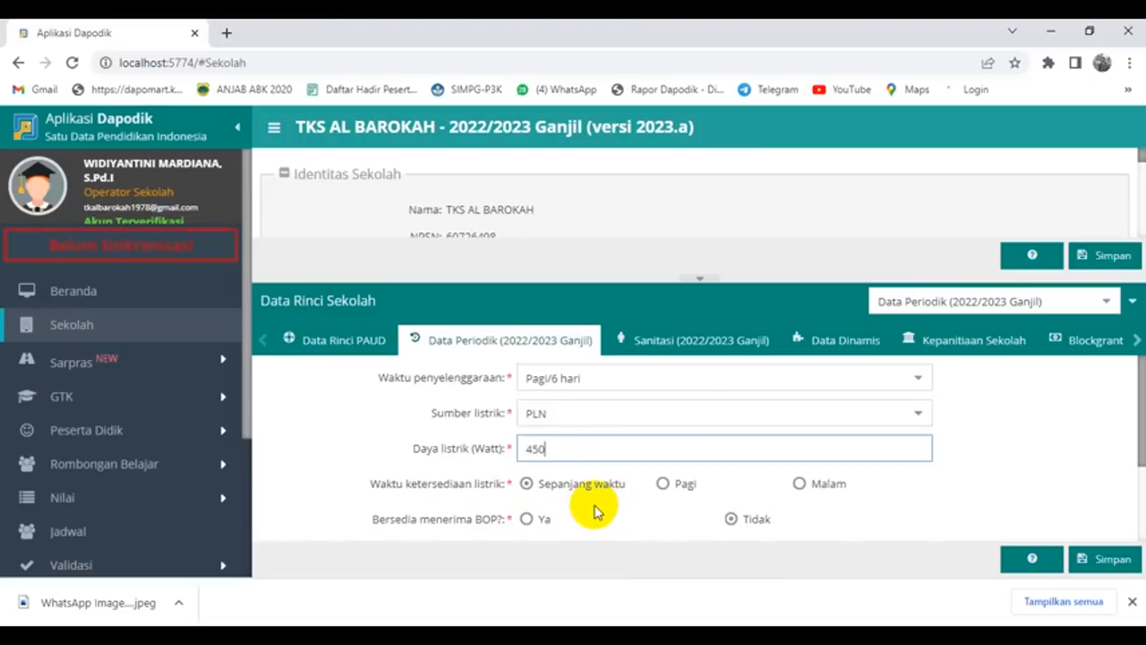
Step: Mark BOP Ya, ISO Belum Bersertifikat, alternative internet Telkomsel Flash, and save the periodic data
click(527, 521)
scroll(470, 474, down, 1)
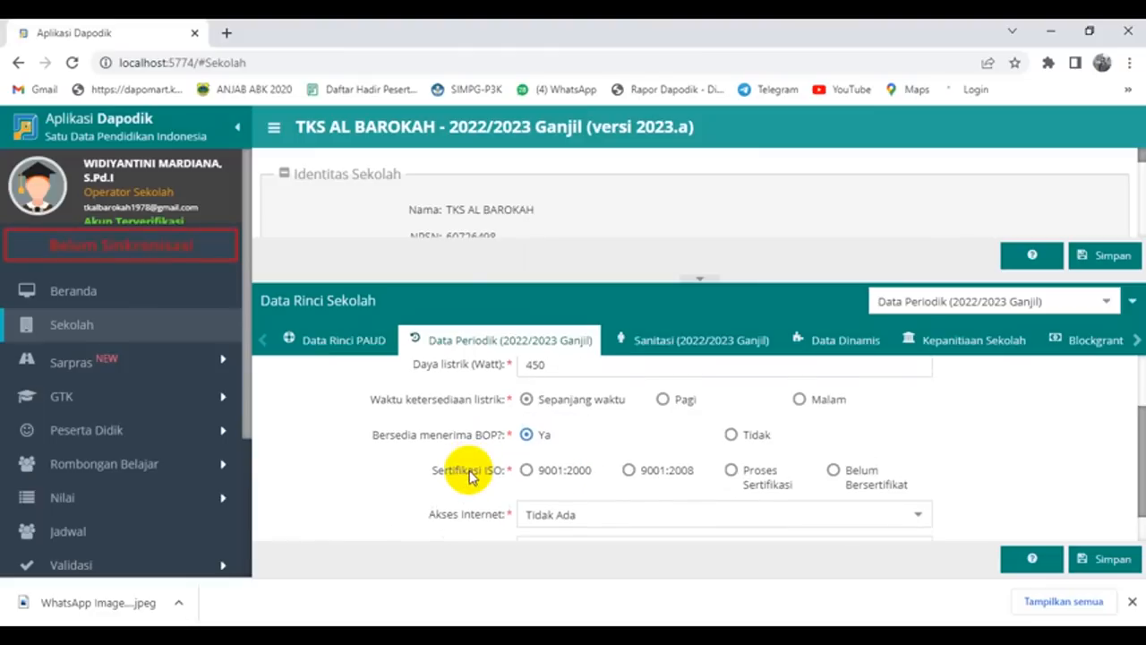
scroll(470, 476, down, 1)
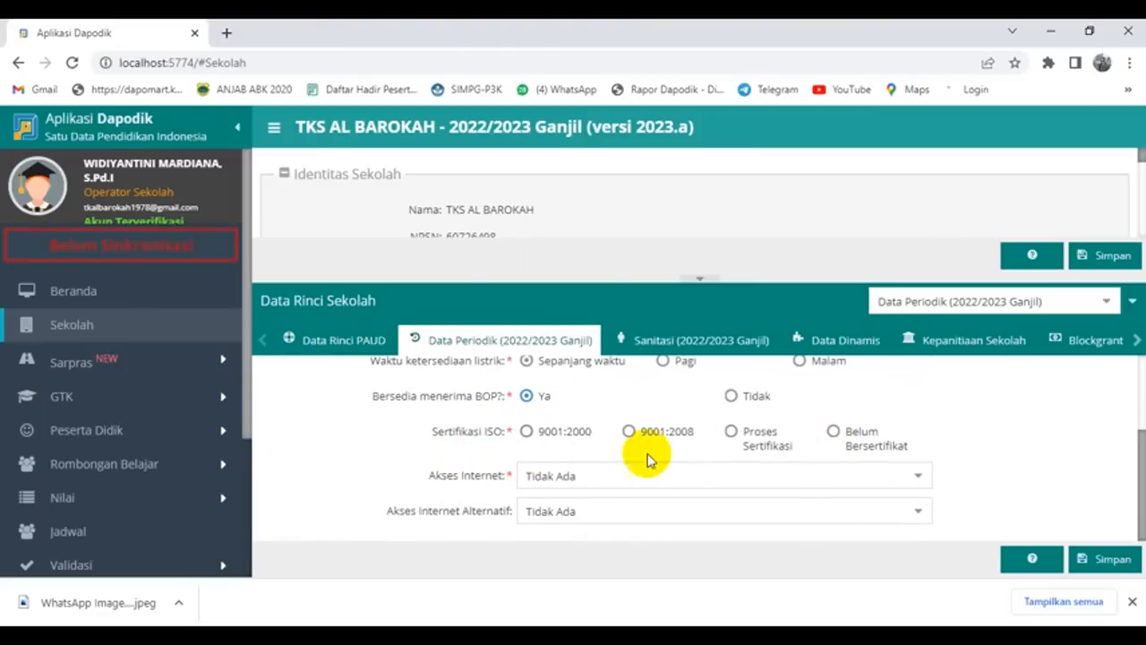
click(832, 432)
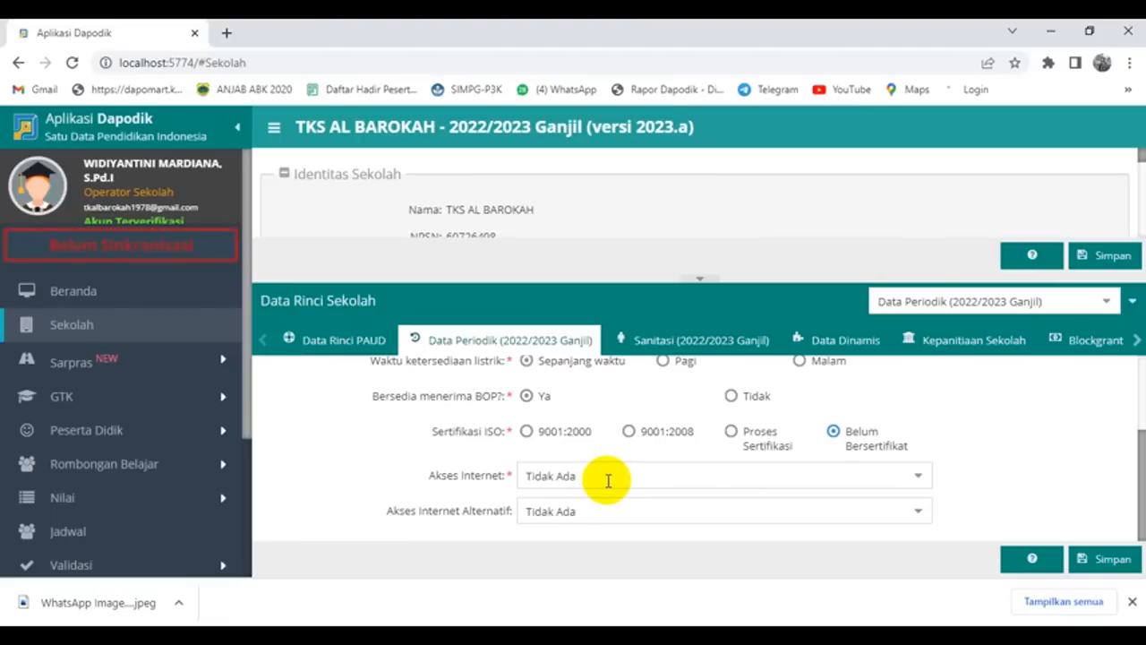
click(920, 514)
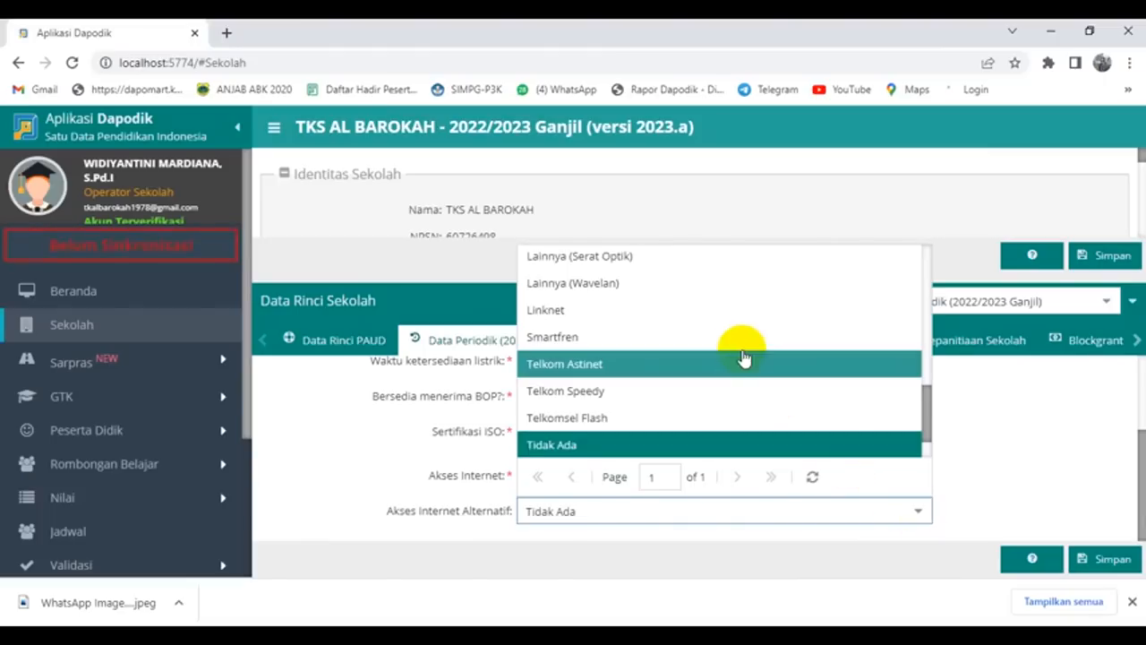
click(707, 420)
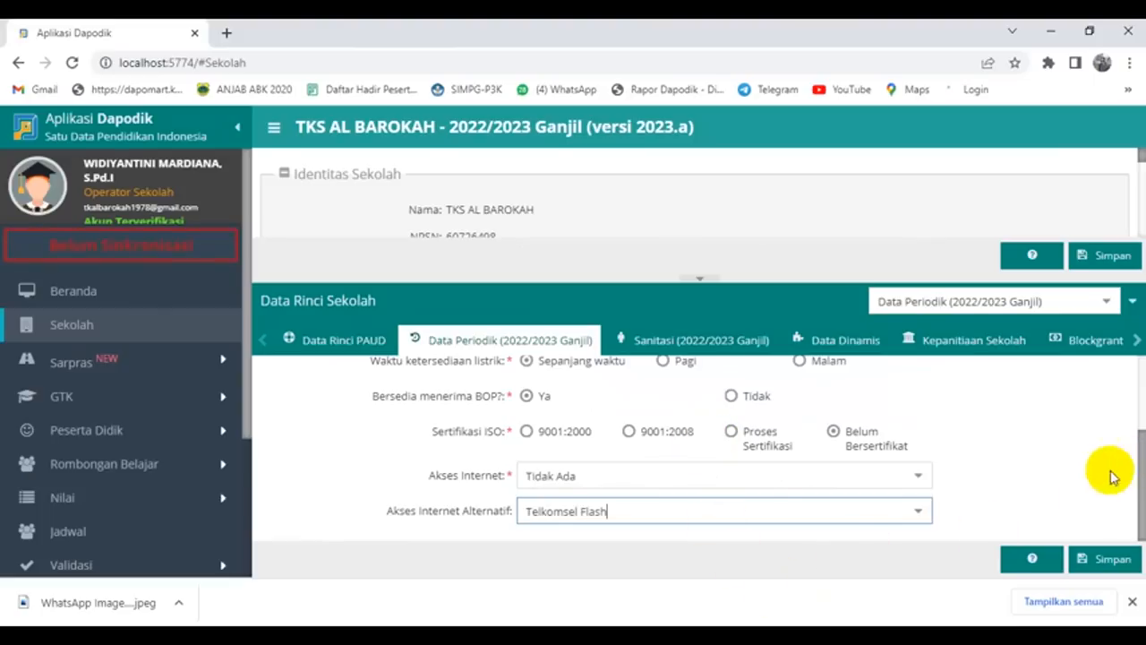
click(1101, 561)
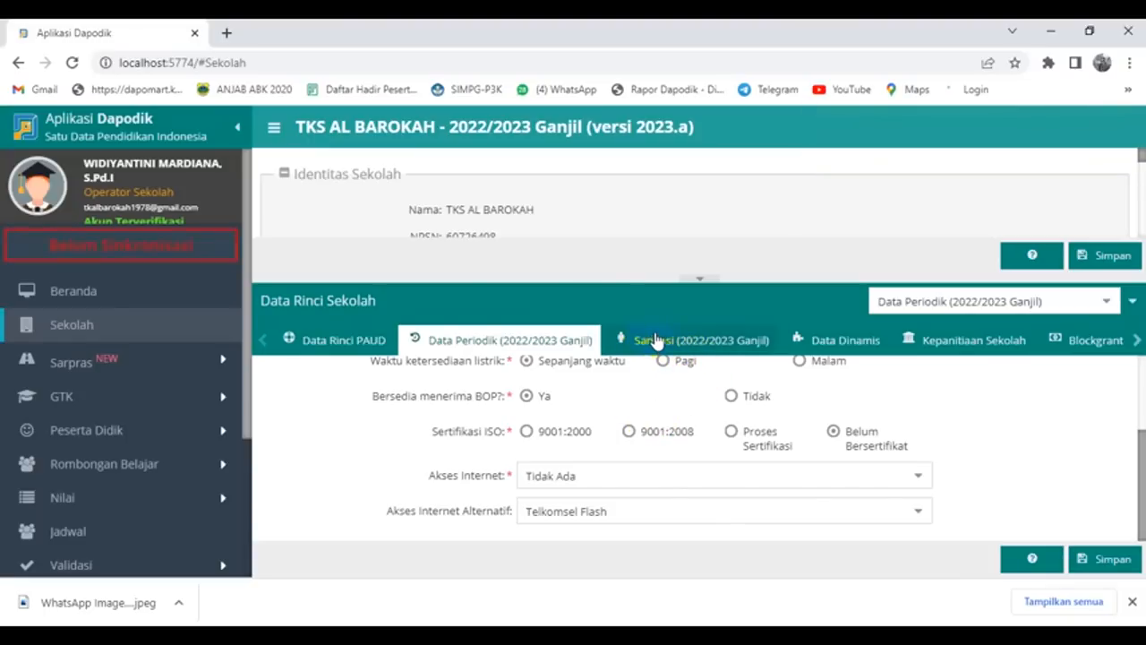
Step: In Sanitasi, set water source Sumur terlindungi, drinking water Disediakan oleh sekolah, and water Cukup sepanjang waktu
click(656, 338)
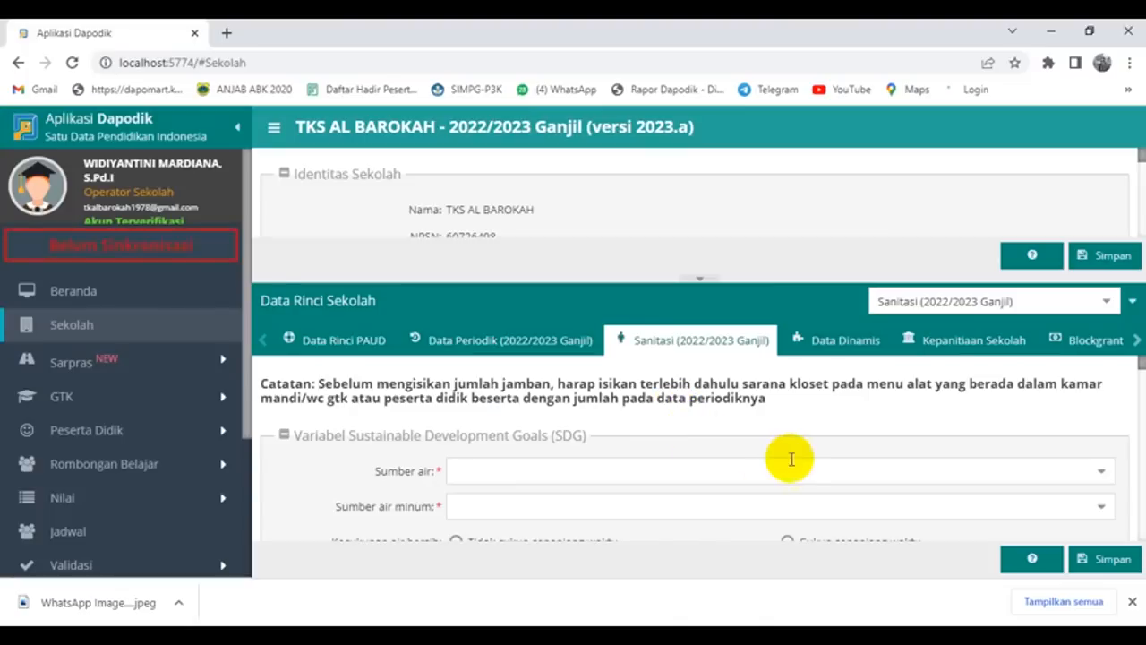
click(1100, 476)
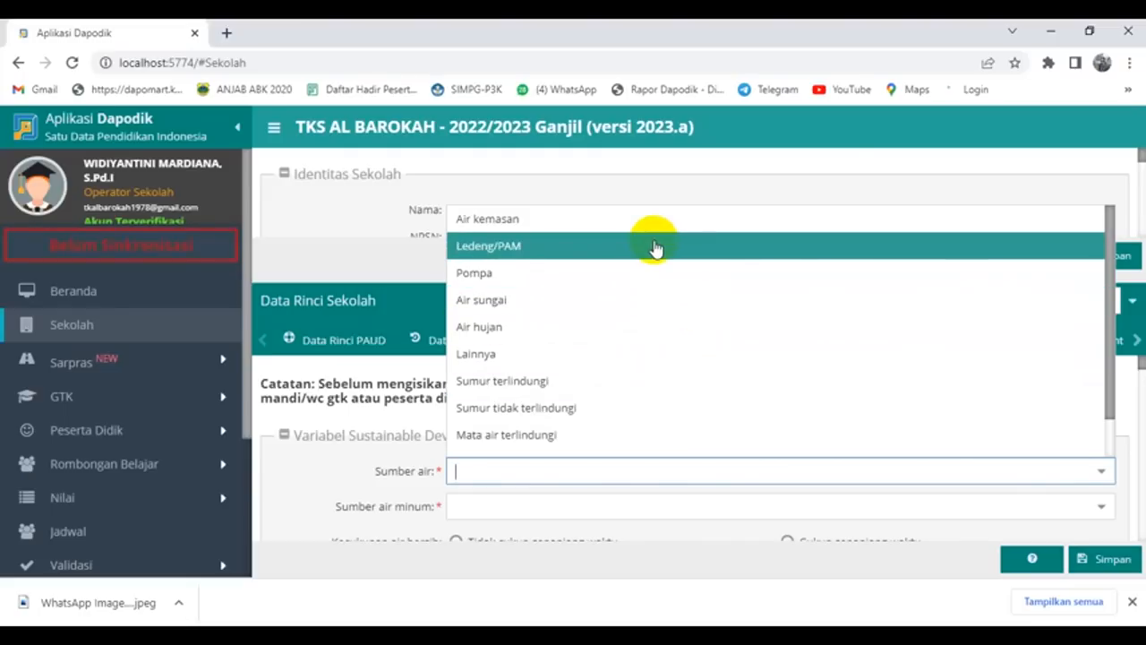
click(636, 381)
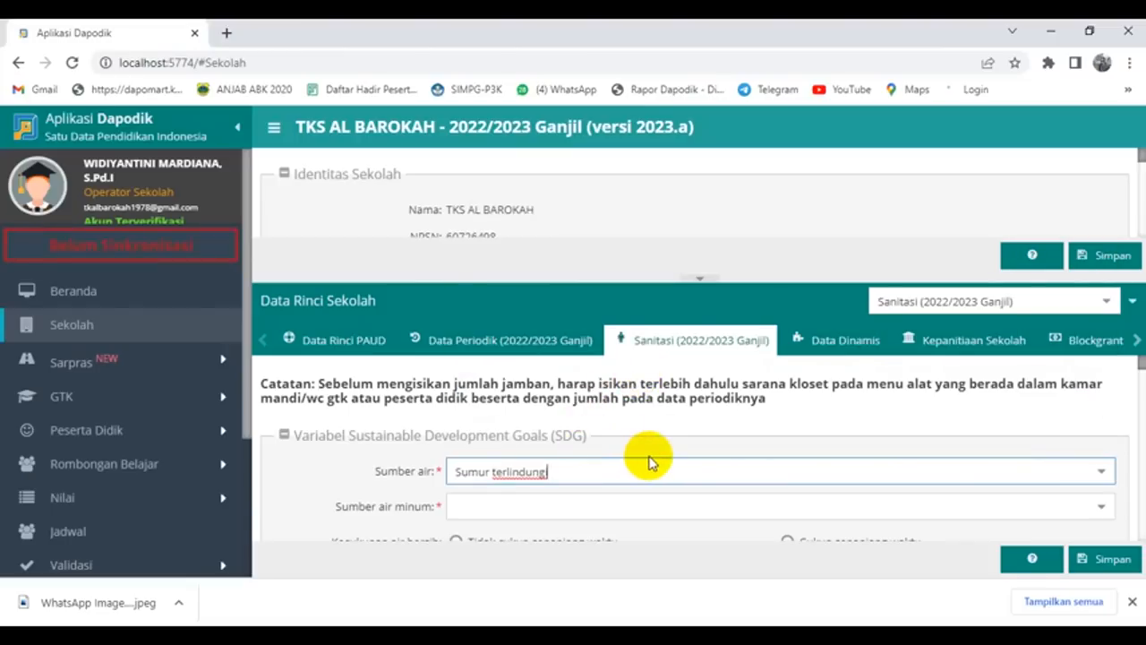
scroll(654, 461, down, 1)
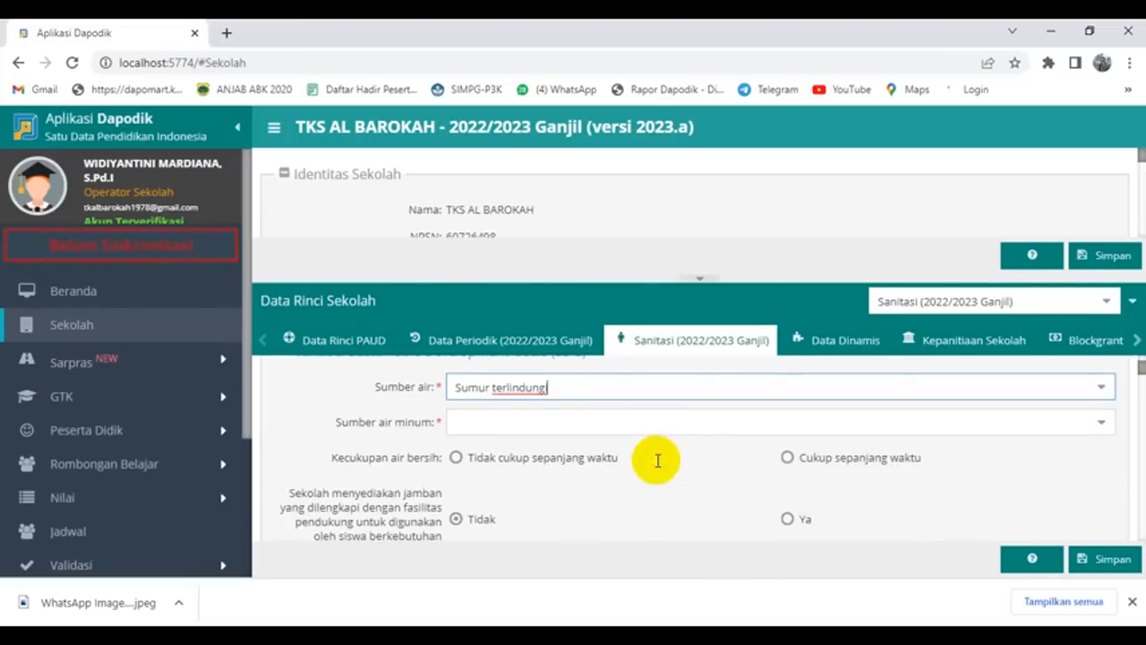
click(1103, 424)
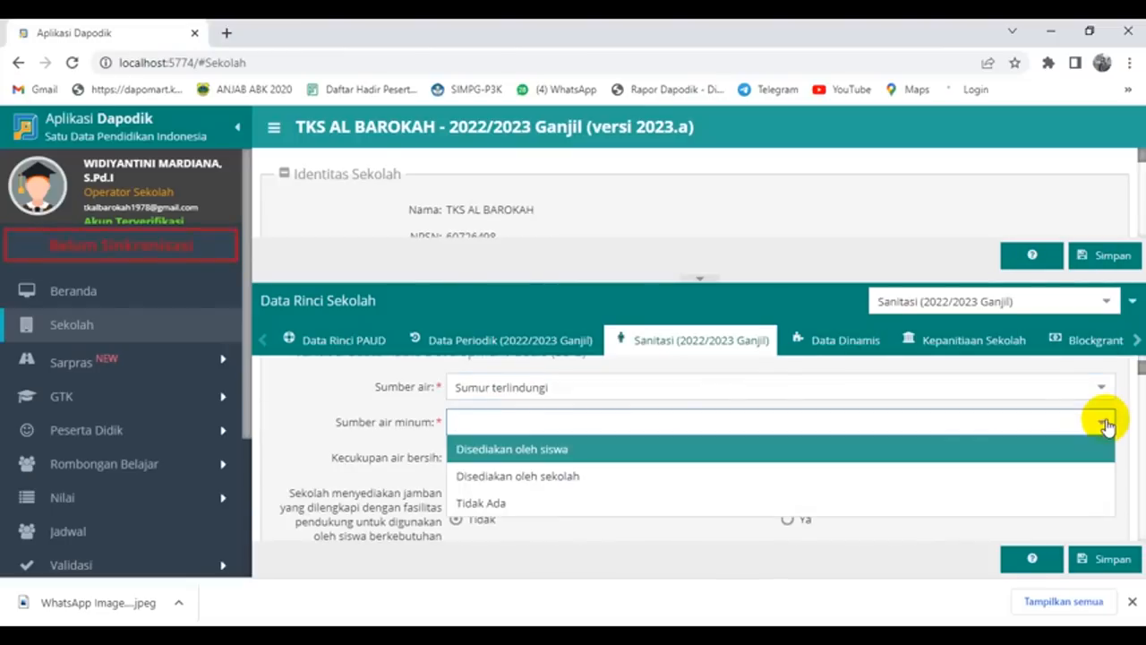
click(531, 482)
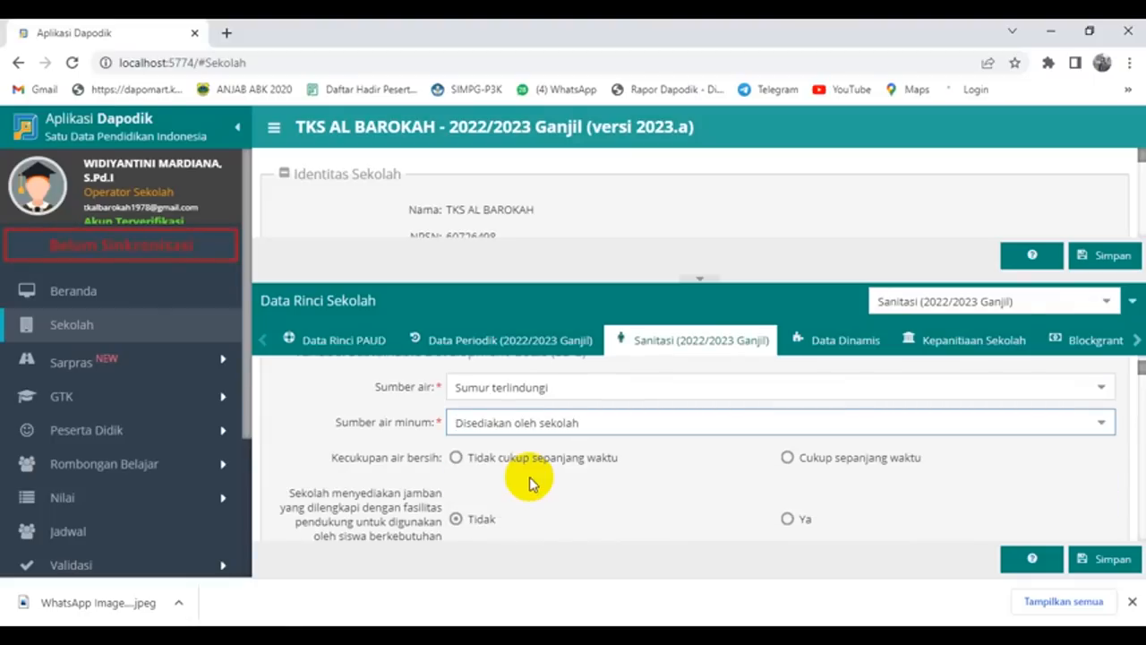
click(789, 459)
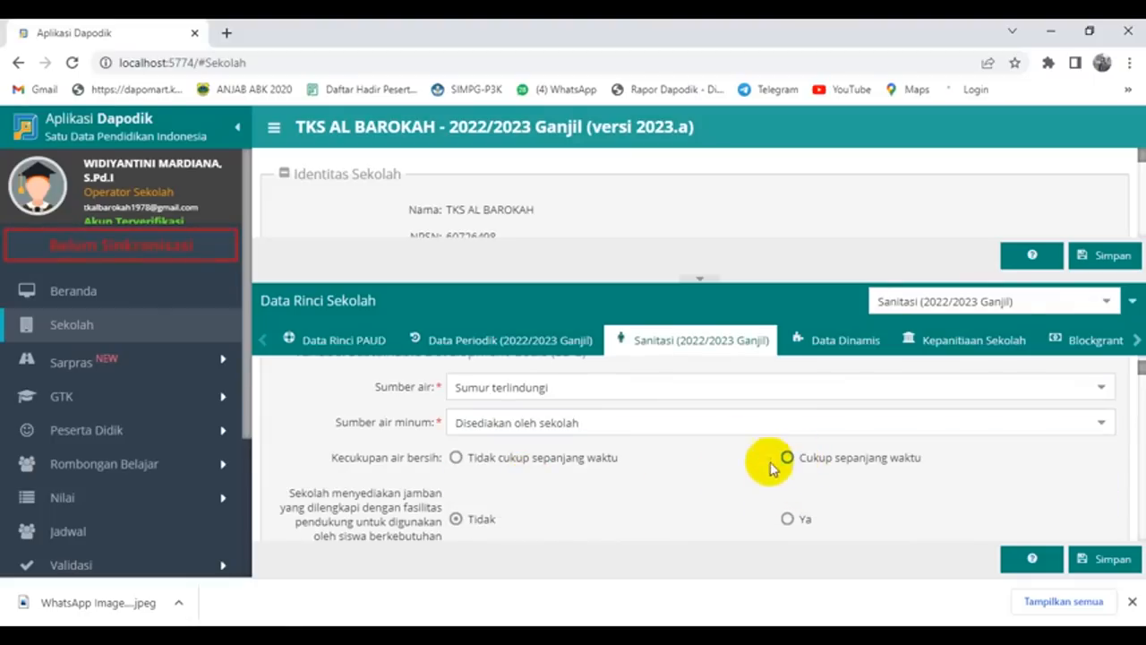
Step: Set the toilet type to Leher angsa and group handwashing to 5 hari per week
scroll(704, 477, down, 1)
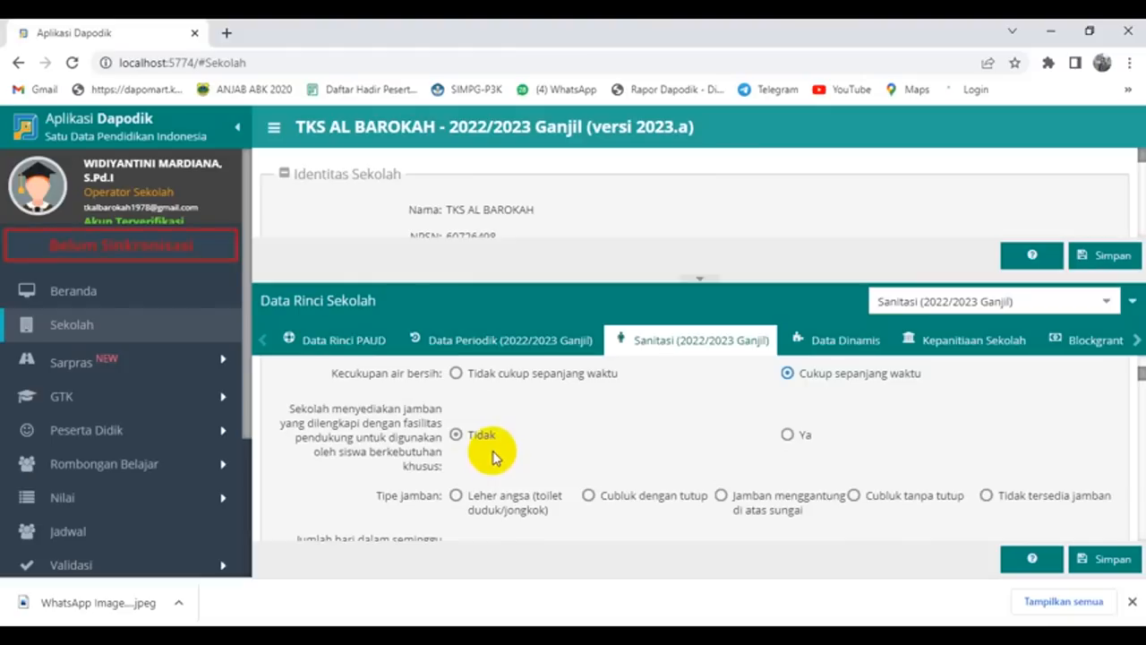
scroll(550, 440, down, 1)
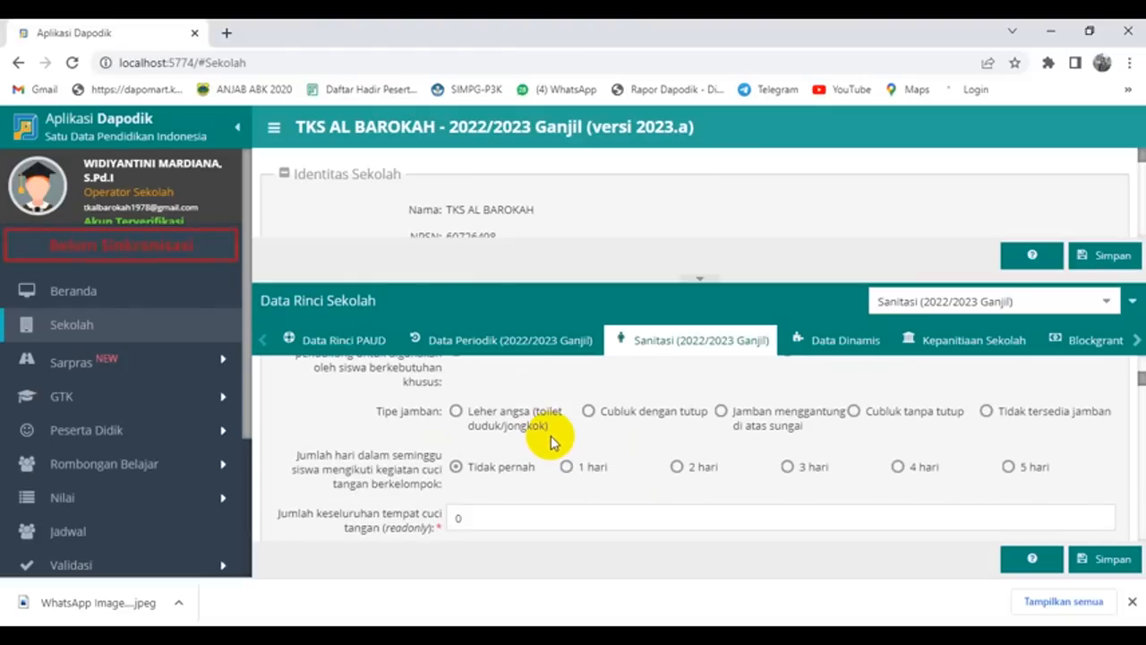
click(456, 412)
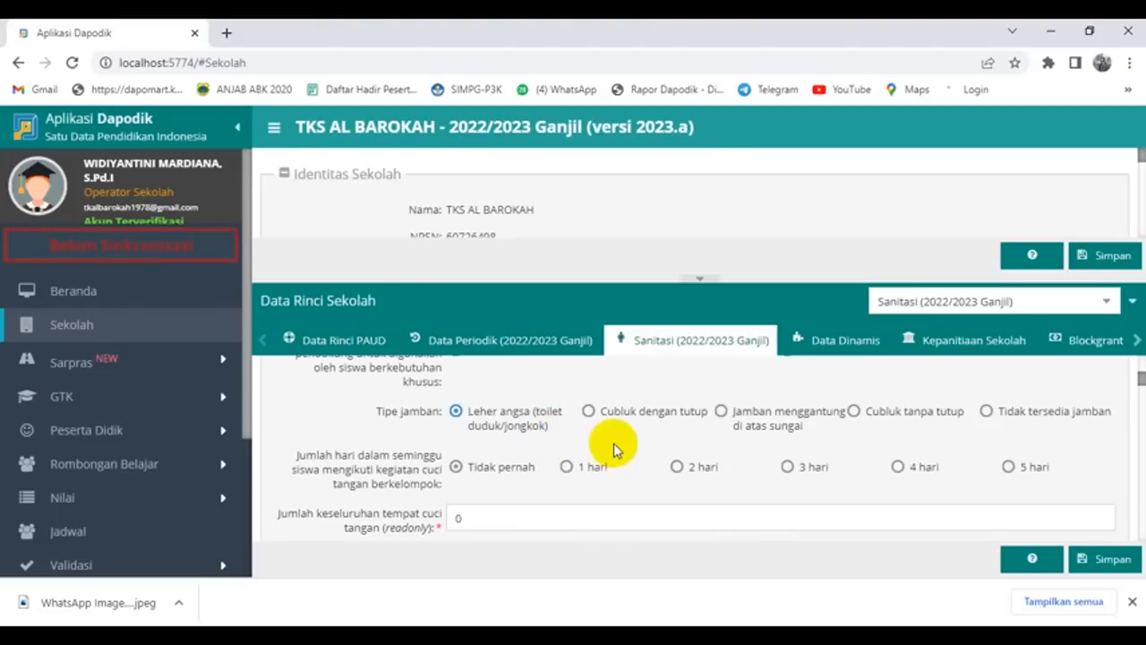
scroll(614, 453, down, 1)
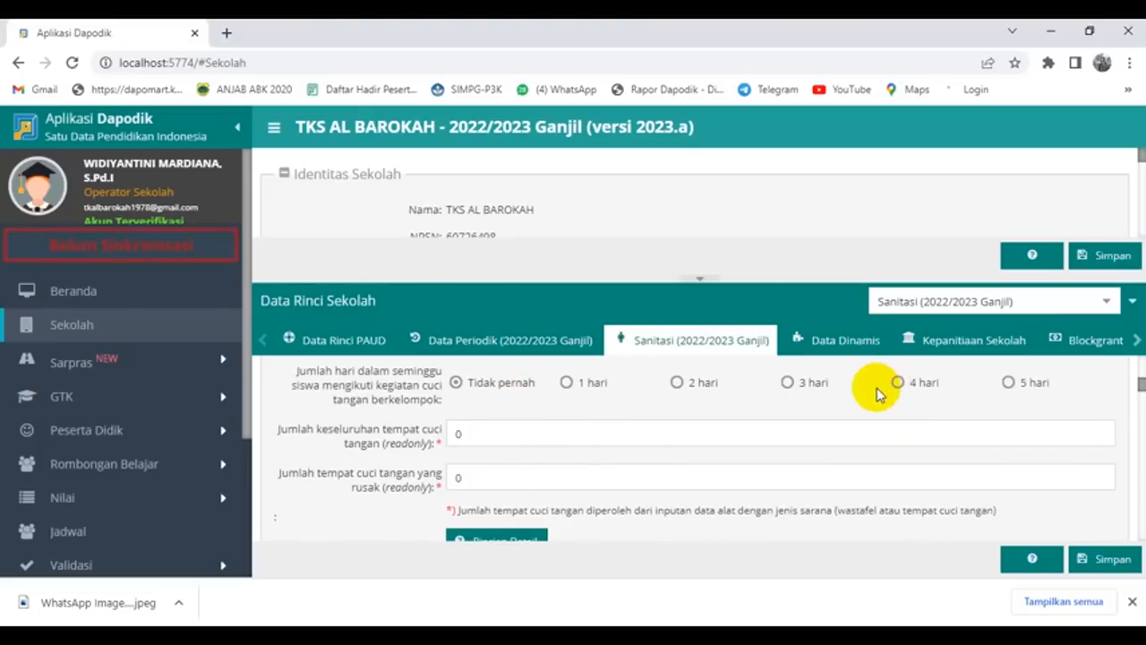
click(1009, 382)
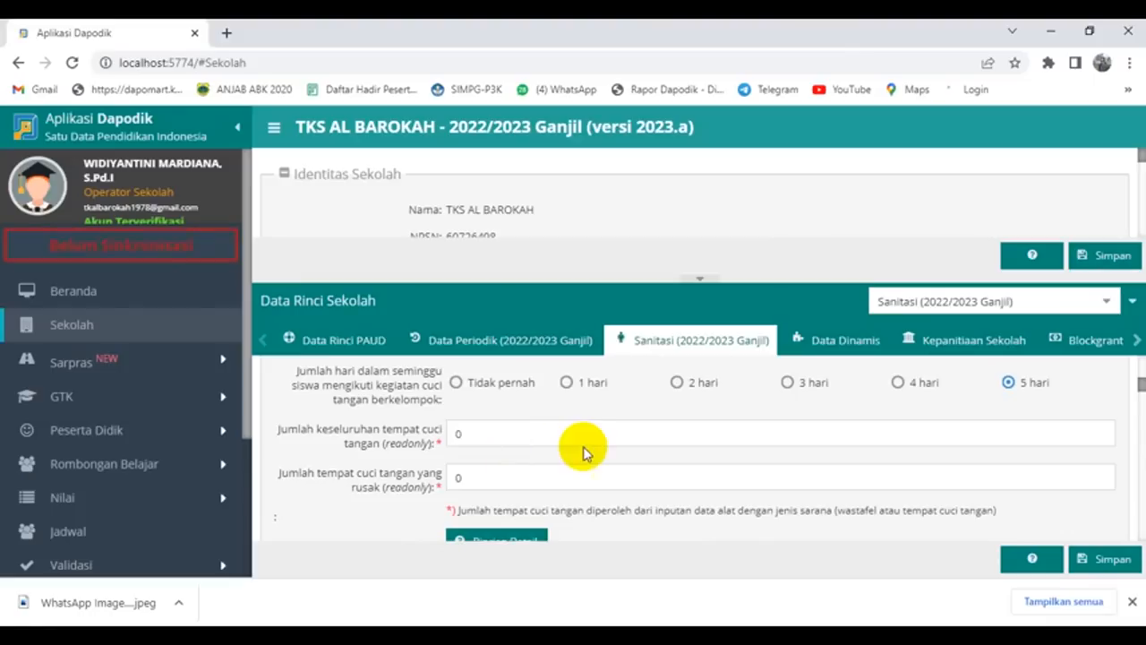
Step: Answer Ya for soap and running water, and set wastewater drainage to selokan/kali/sungai
scroll(583, 445, down, 2)
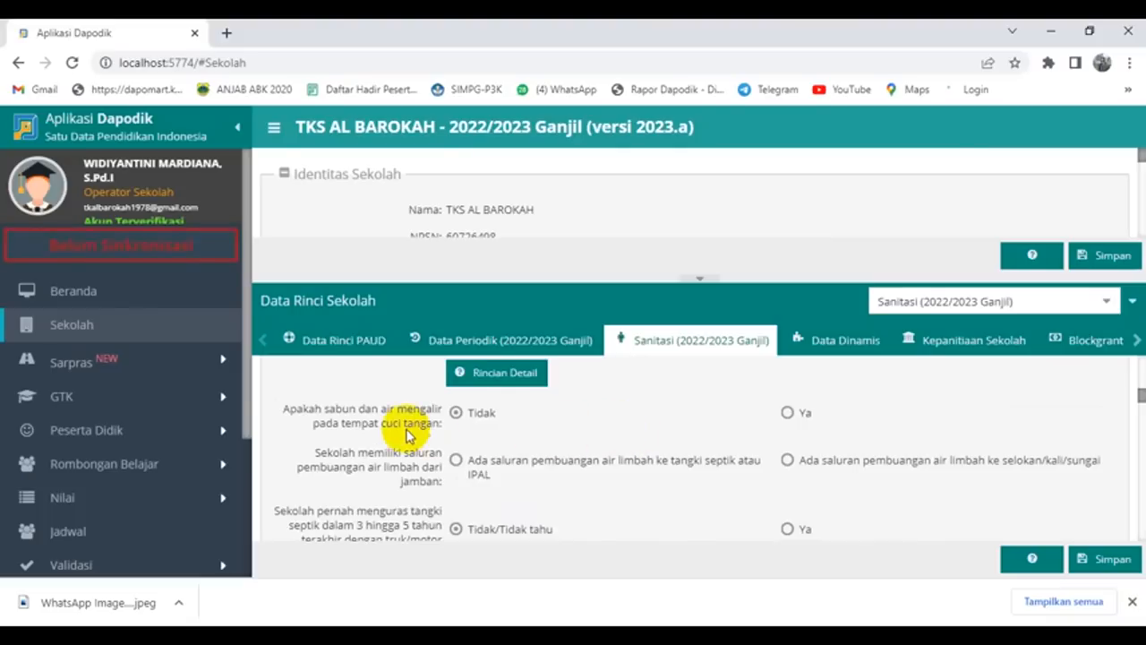
click(788, 414)
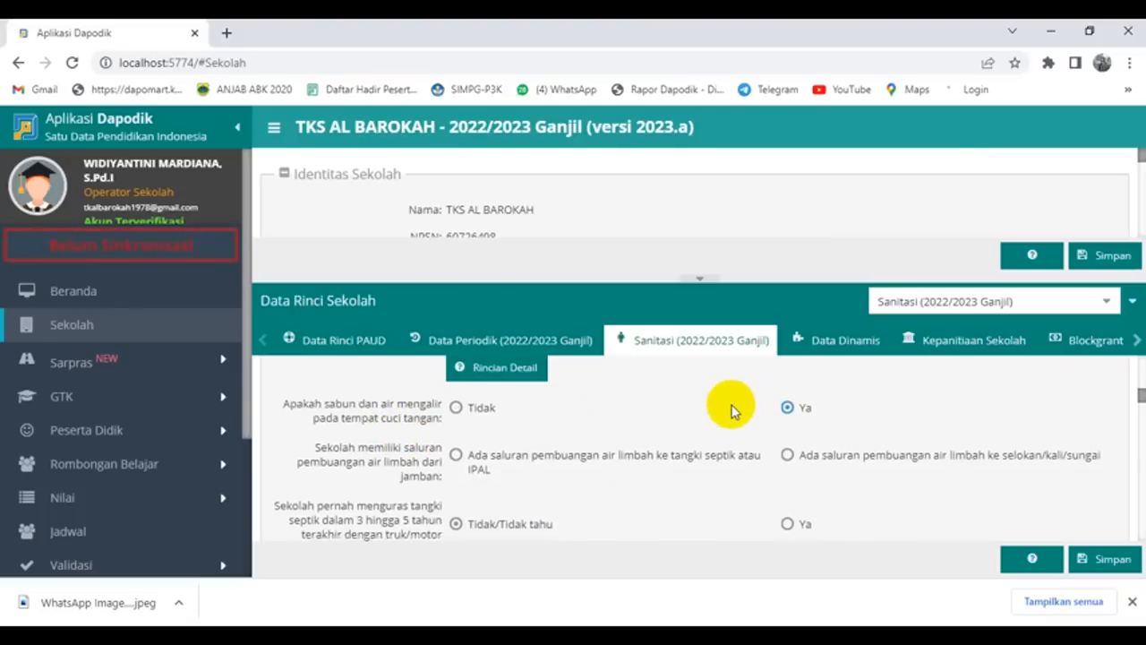
scroll(732, 407, down, 1)
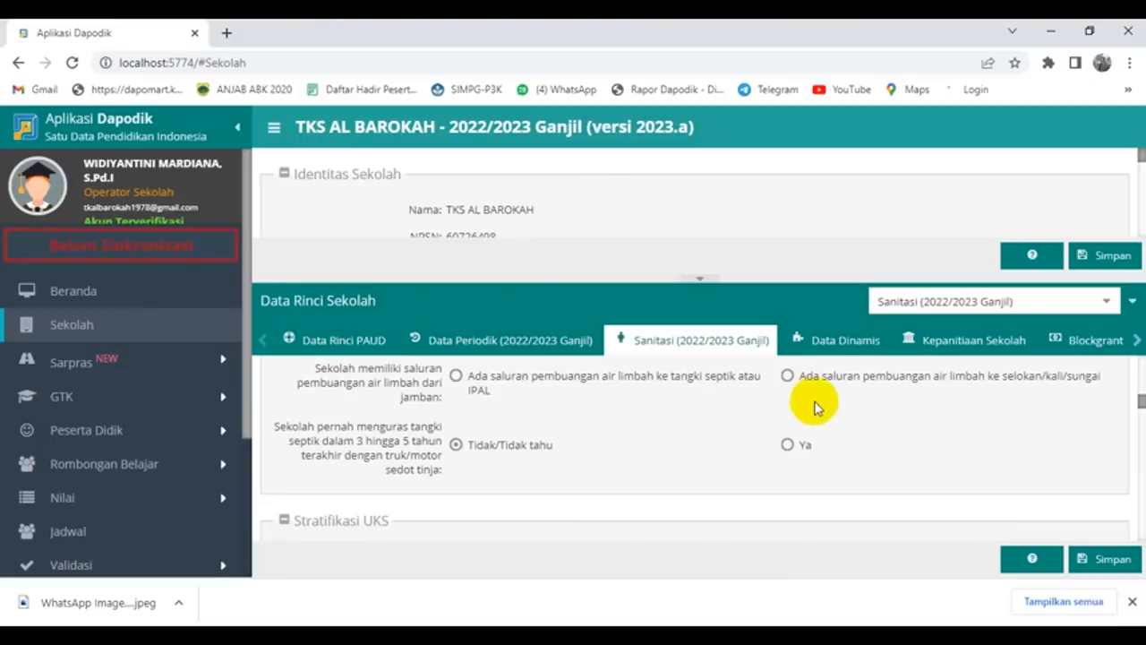
click(788, 377)
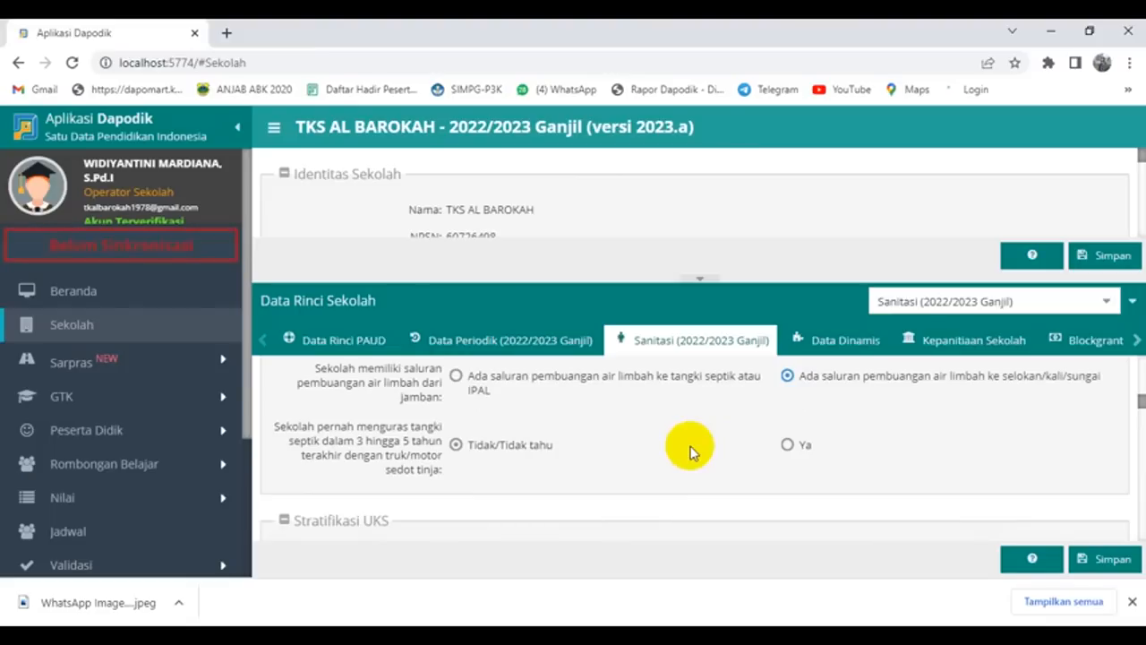
scroll(691, 450, down, 2)
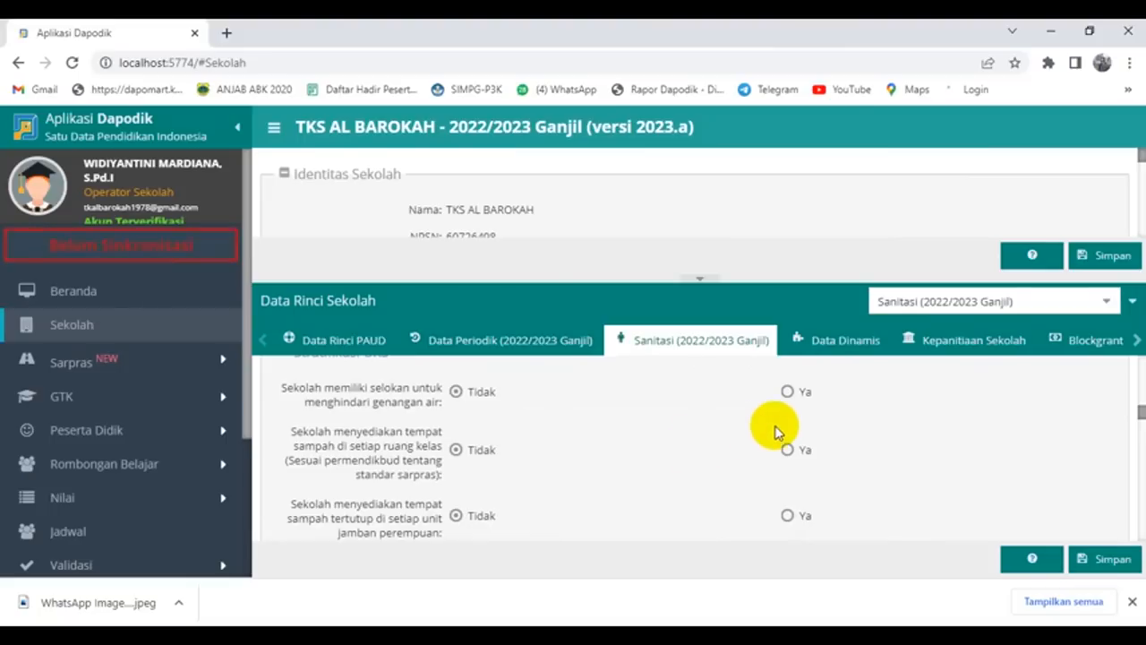
Step: Answer Ya for drains preventing standing water and for rubbish bins in every classroom
click(787, 391)
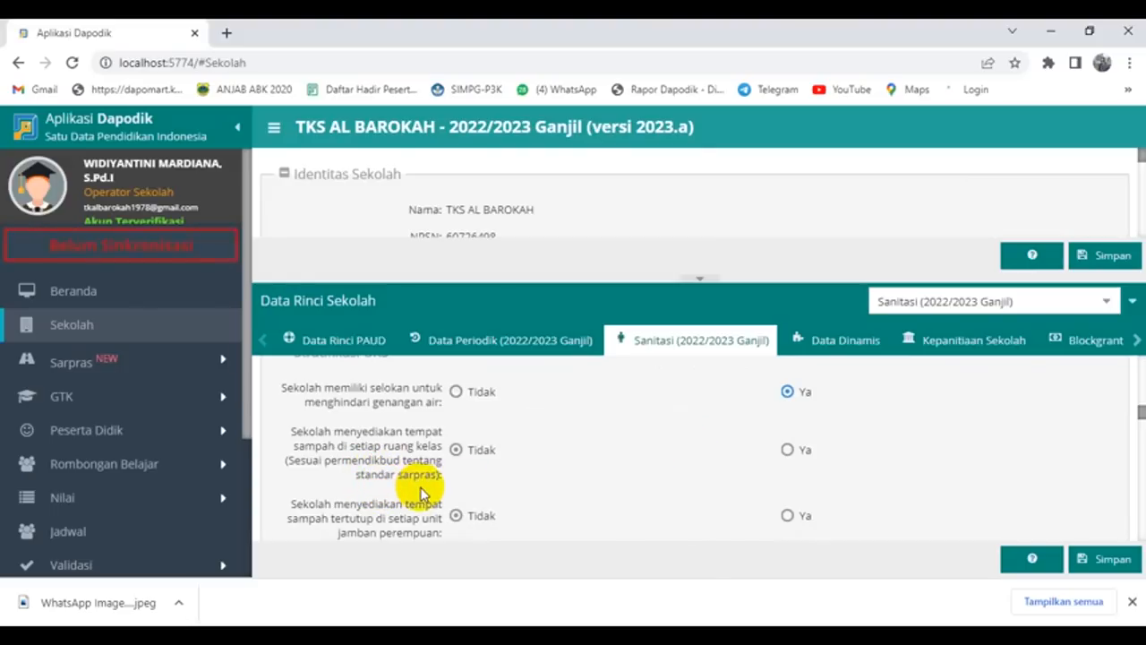
click(789, 449)
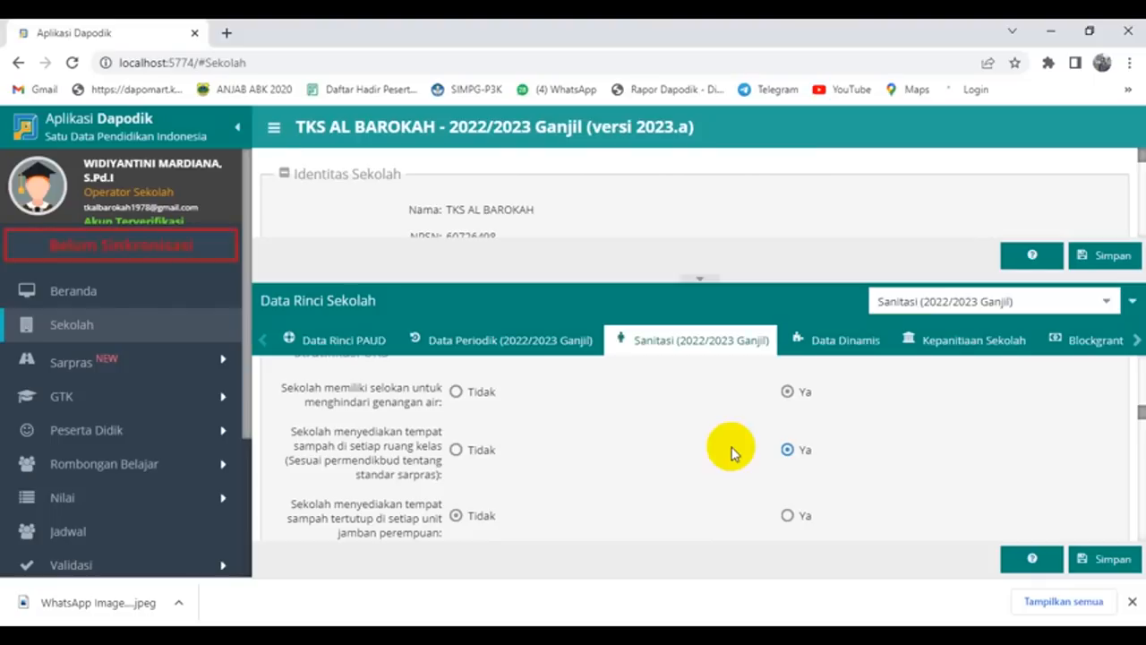
scroll(730, 452, down, 1)
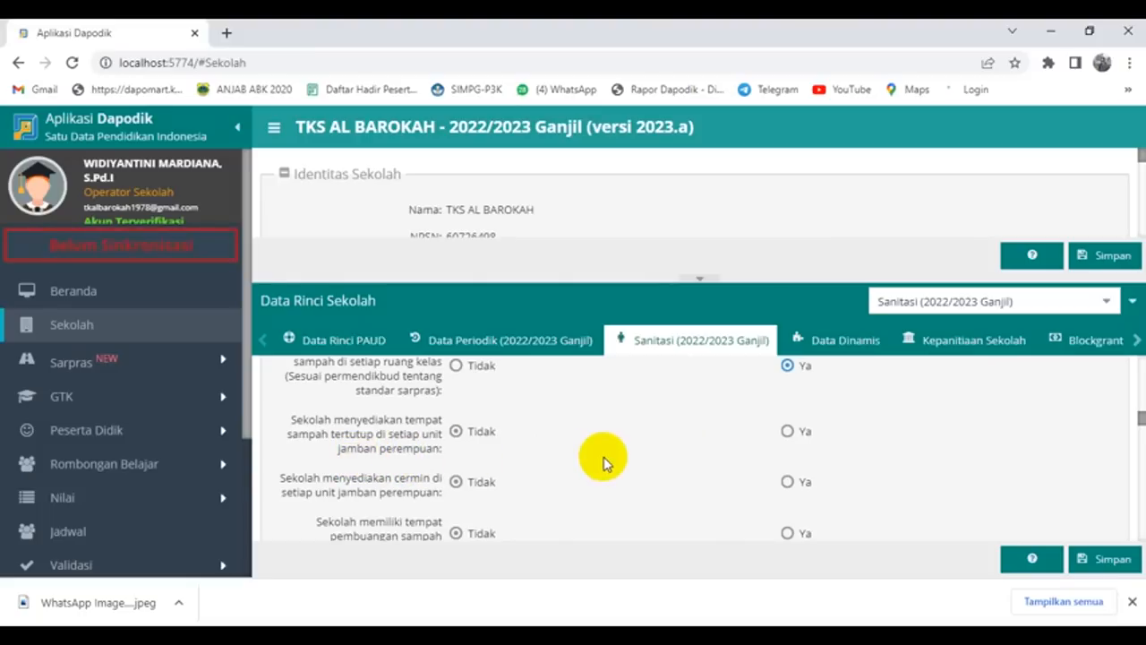
Step: Answer Ya for a covered TPS, routine waste pickup, and sanitation maintenance planning and budgeting
scroll(658, 456, down, 2)
scroll(658, 457, up, 1)
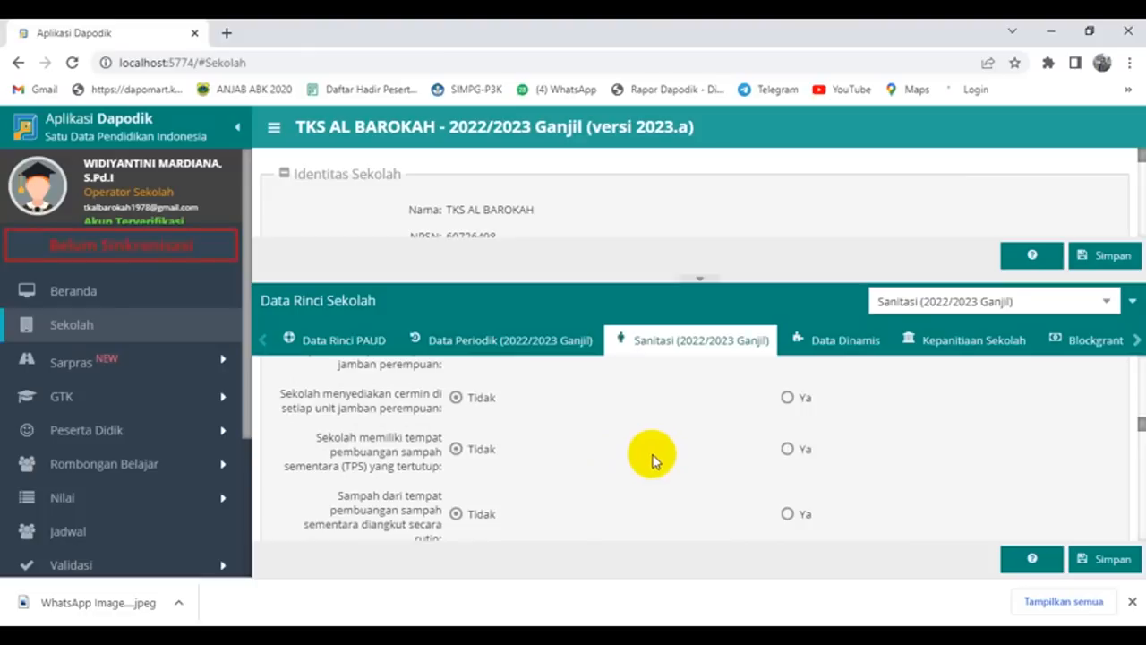
click(788, 450)
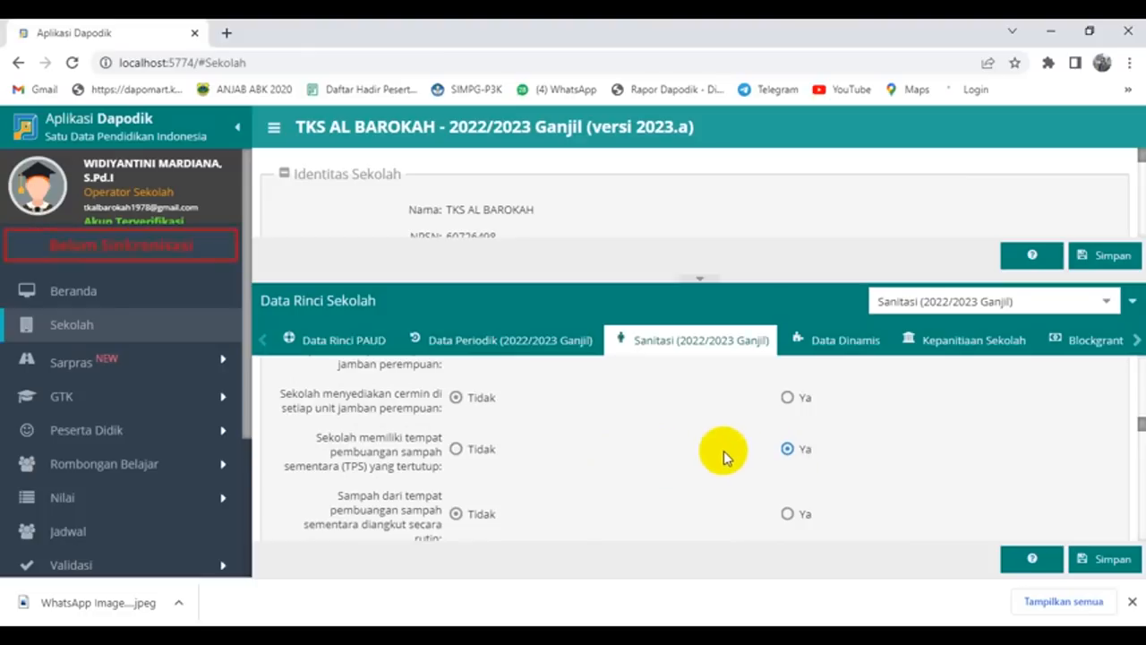
scroll(726, 452, down, 2)
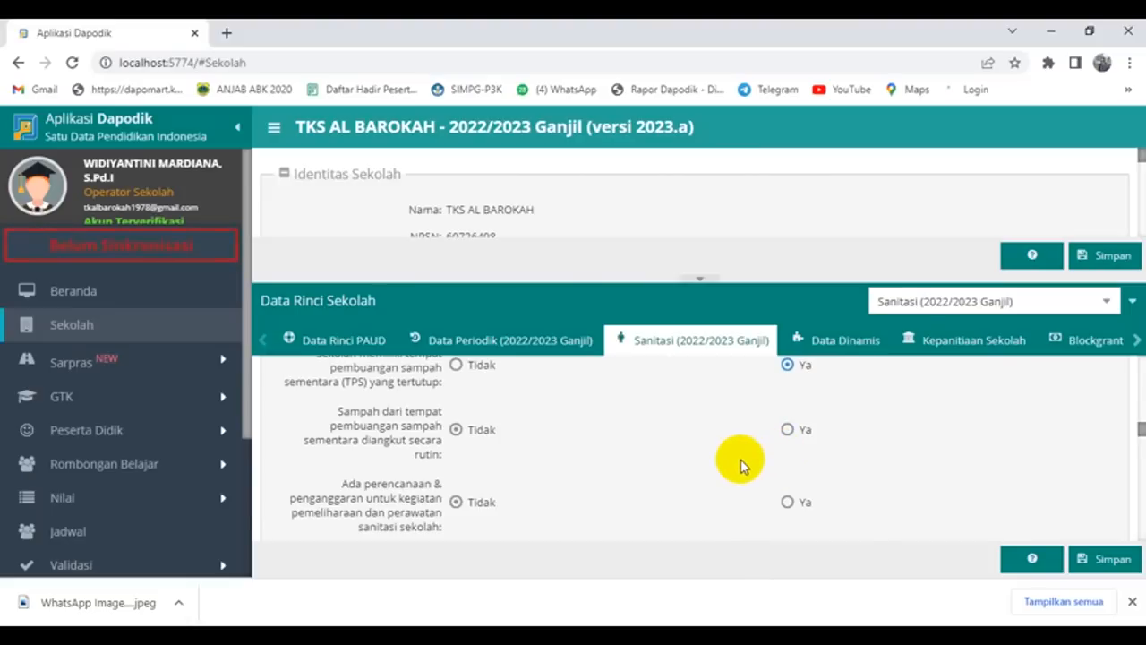
click(786, 431)
scroll(679, 439, down, 1)
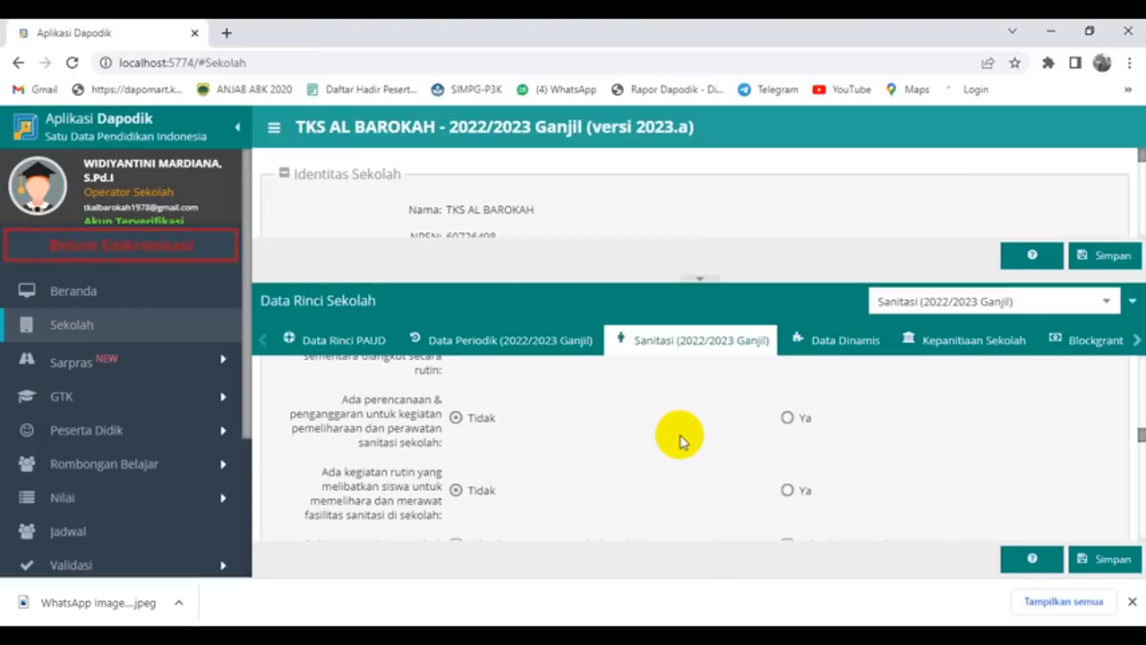
click(786, 418)
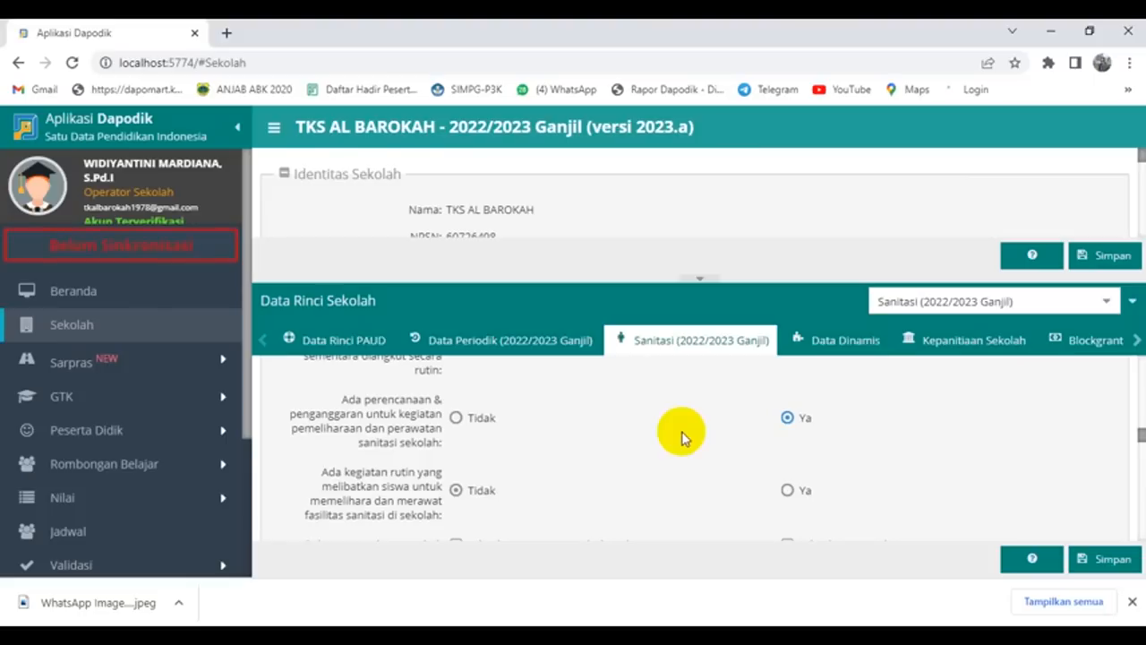
Step: Answer Ya for routine student sanitation activities and tick the puskesmas and non-government partnerships
scroll(680, 436, down, 1)
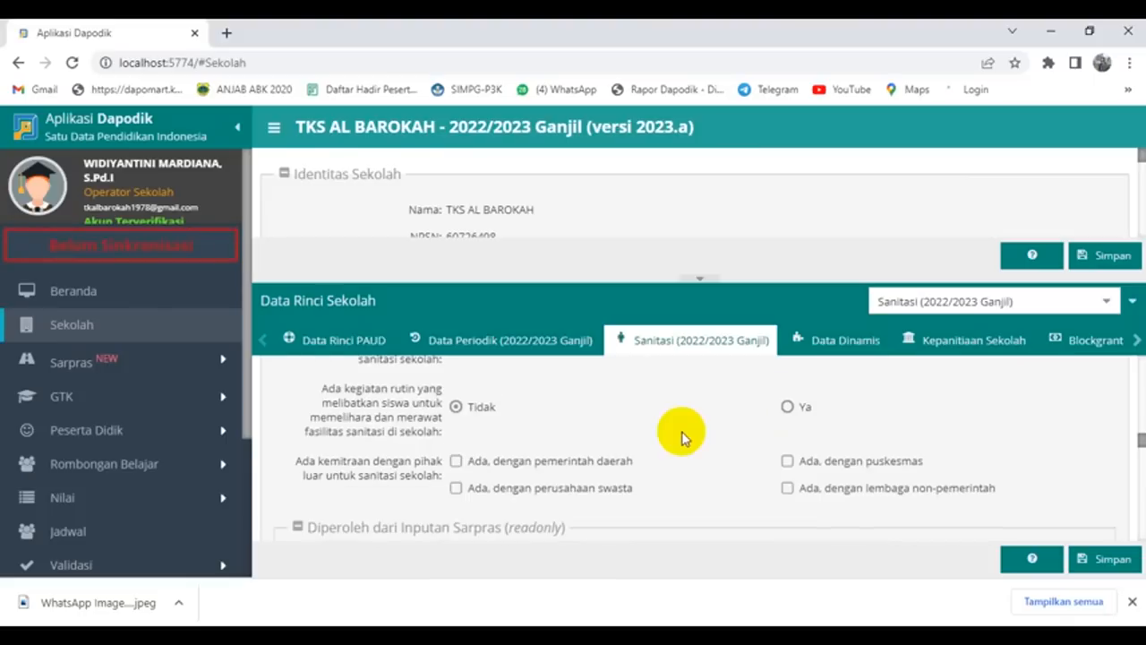
click(787, 406)
scroll(699, 414, down, 1)
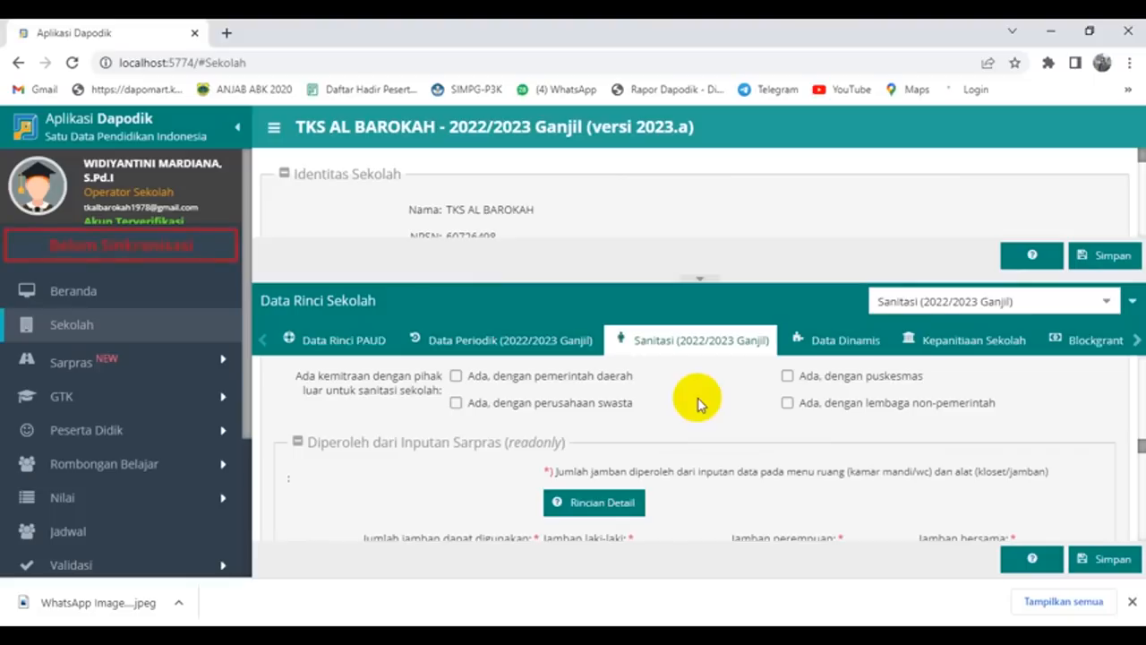
click(787, 375)
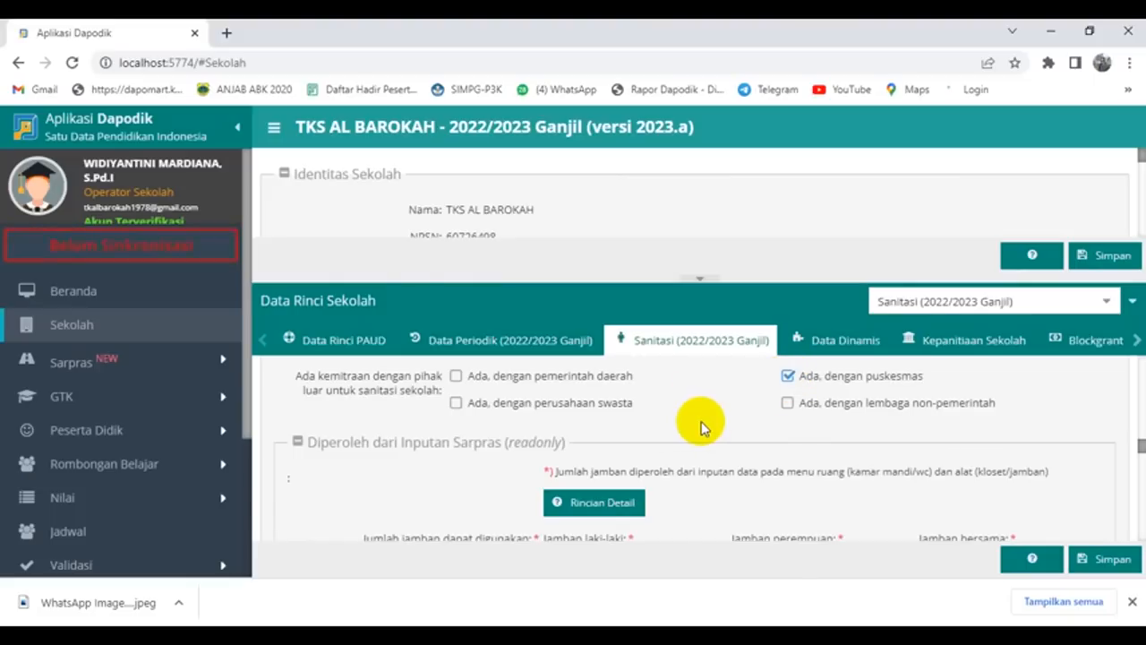
click(788, 404)
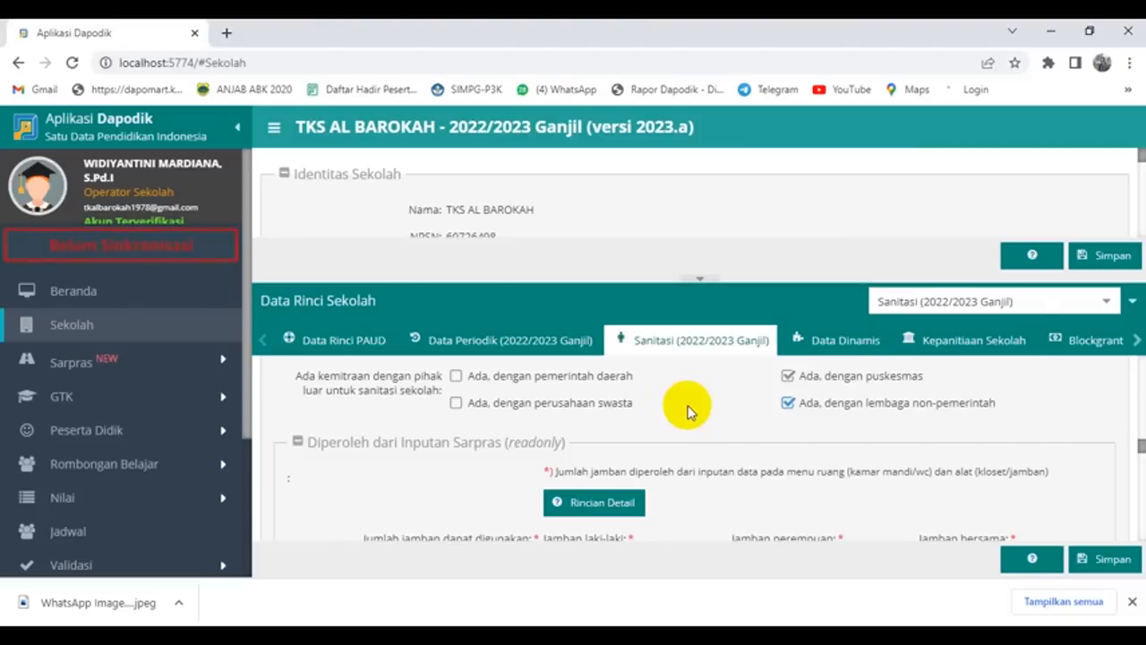
scroll(688, 410, down, 2)
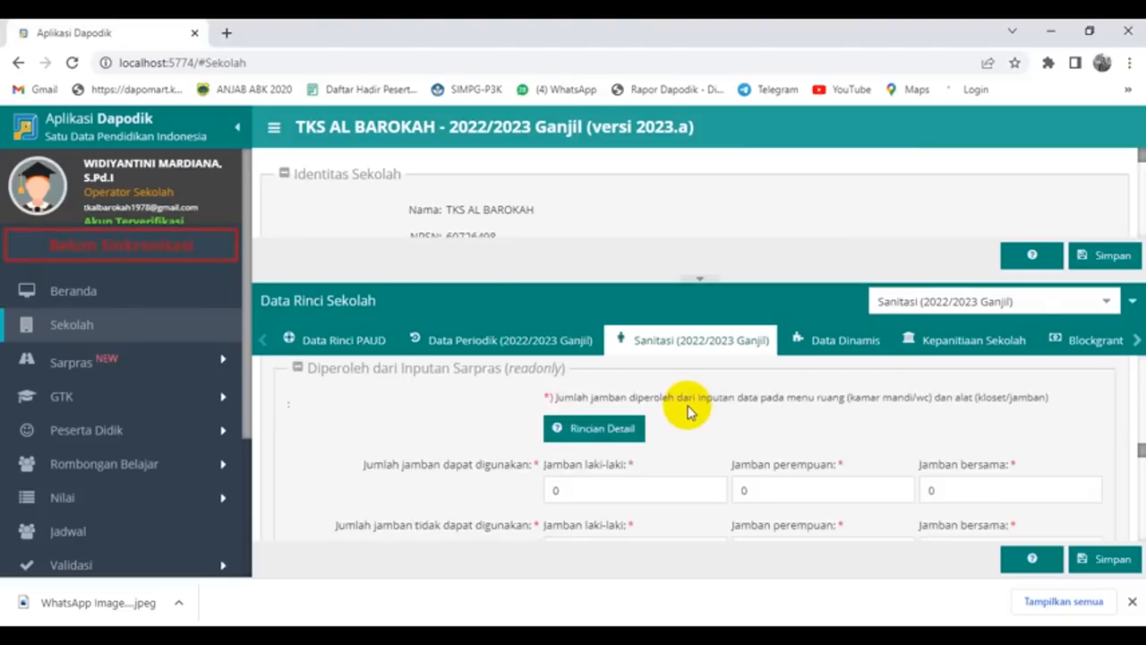
scroll(687, 410, up, 1)
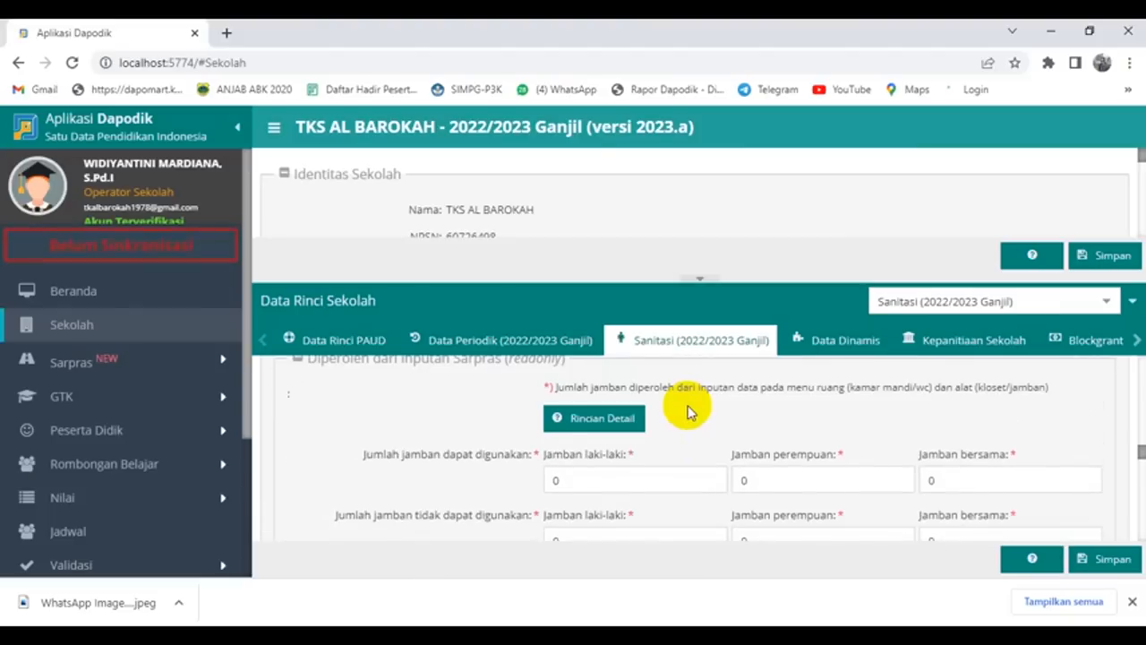
scroll(689, 410, down, 1)
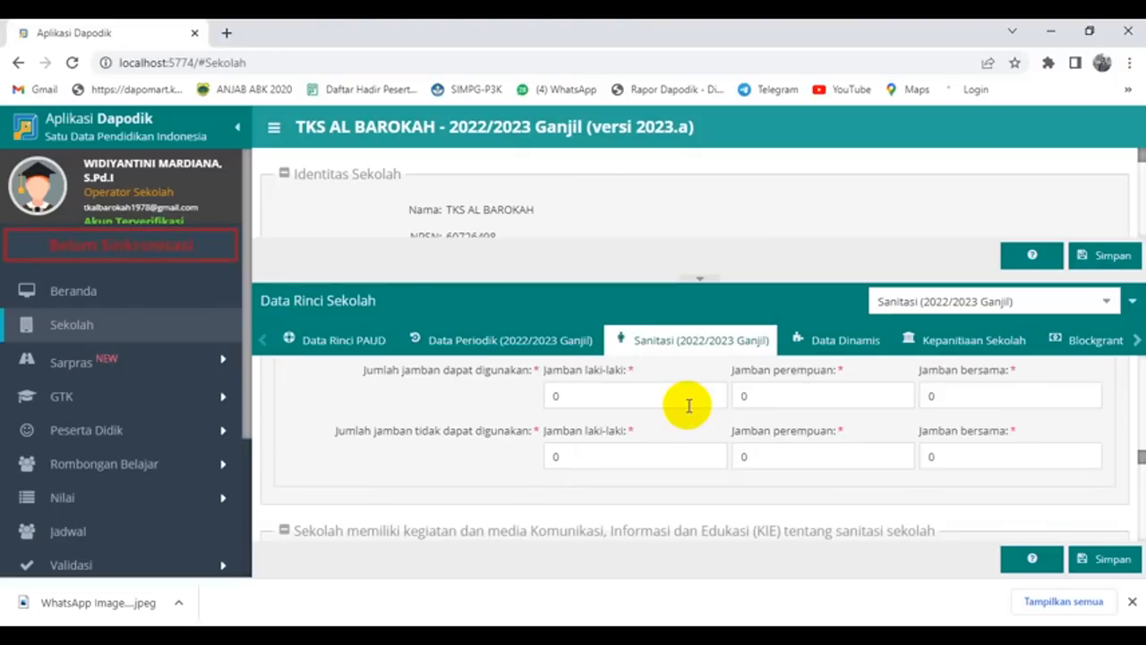
scroll(689, 405, down, 2)
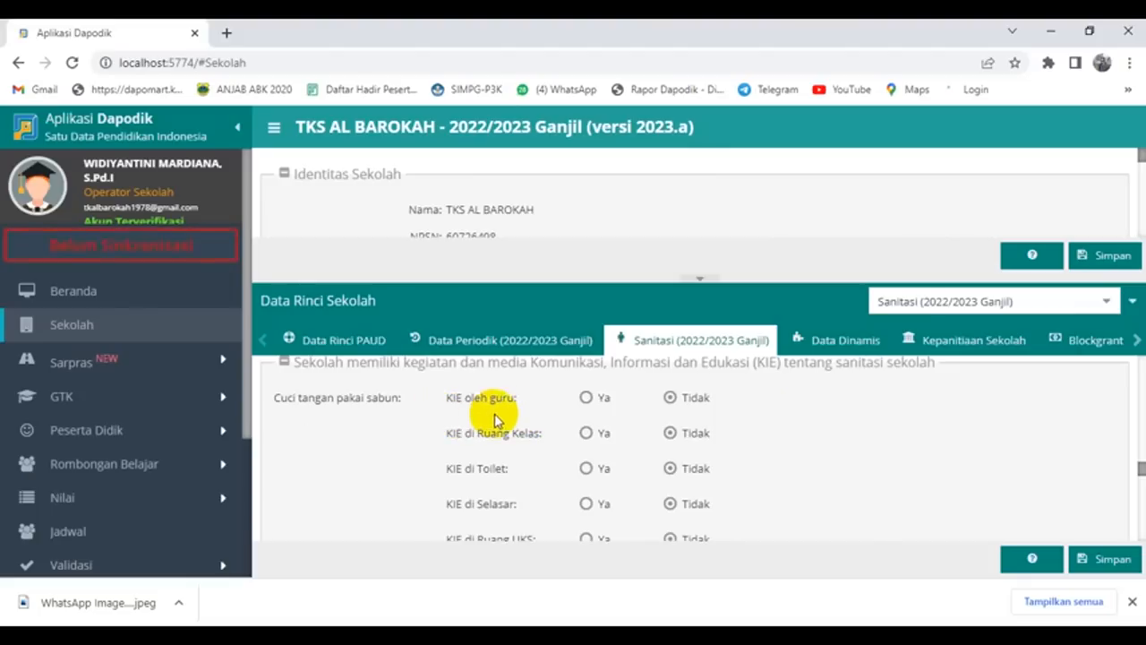
Step: Set handwashing and cleanliness-and-health KIE by teachers and in classrooms to Ya
click(585, 398)
click(585, 433)
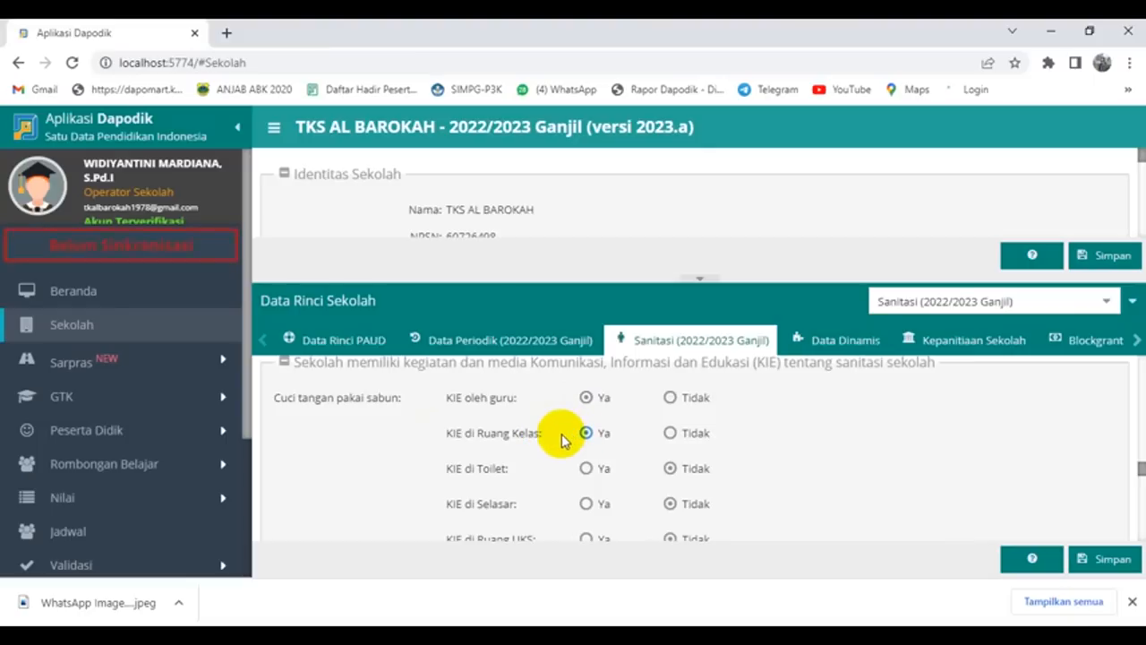
scroll(561, 439, down, 2)
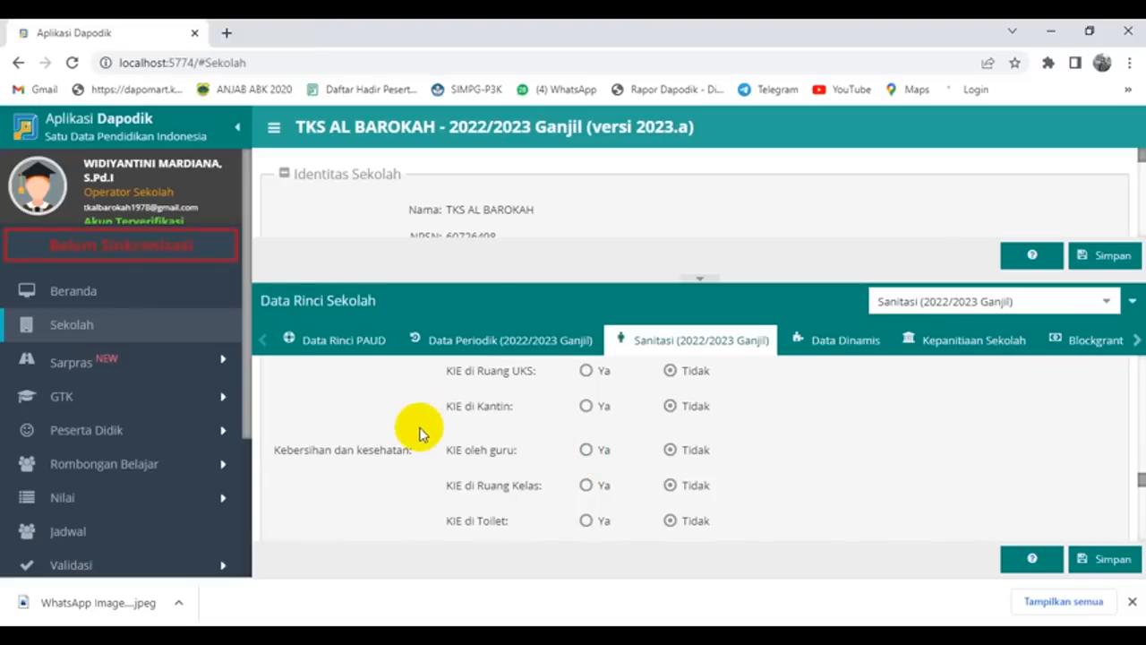
click(585, 450)
click(585, 485)
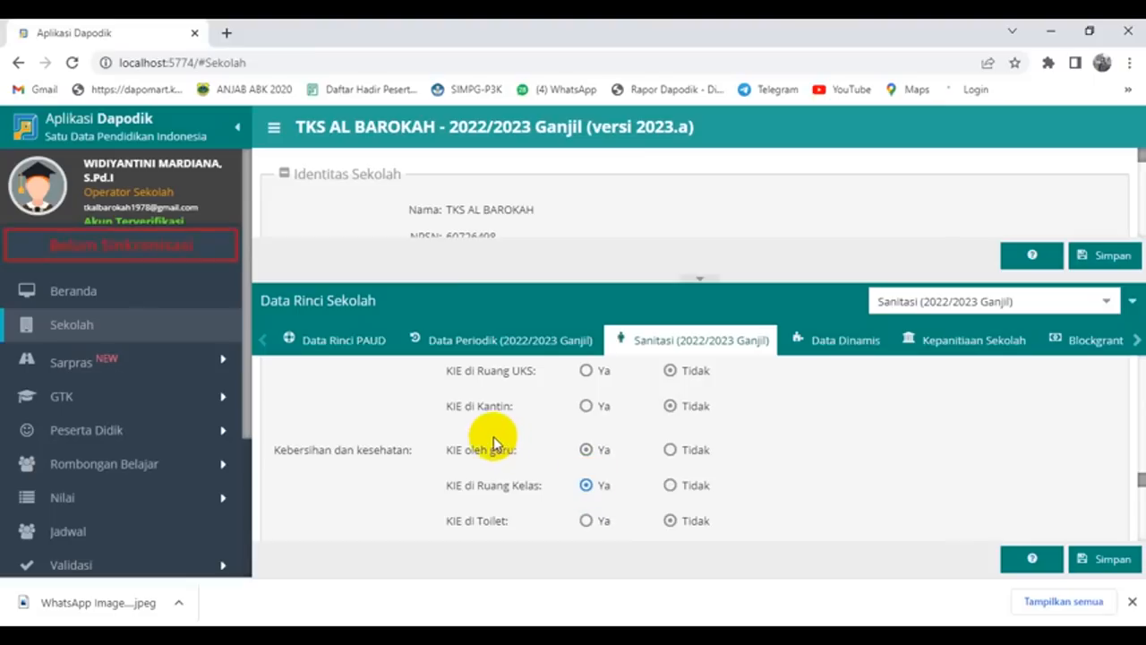
scroll(492, 441, down, 5)
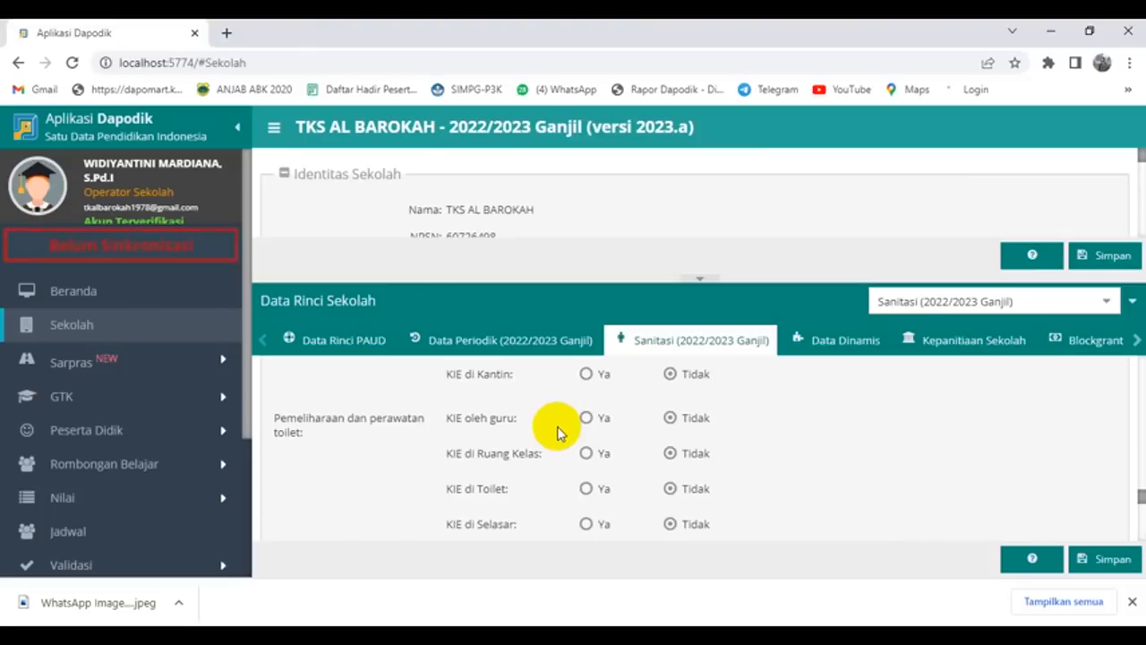
Step: Set toilet maintenance and food safety KIE by teachers and in classrooms to Ya, then save
click(585, 417)
click(585, 453)
scroll(526, 470, down, 2)
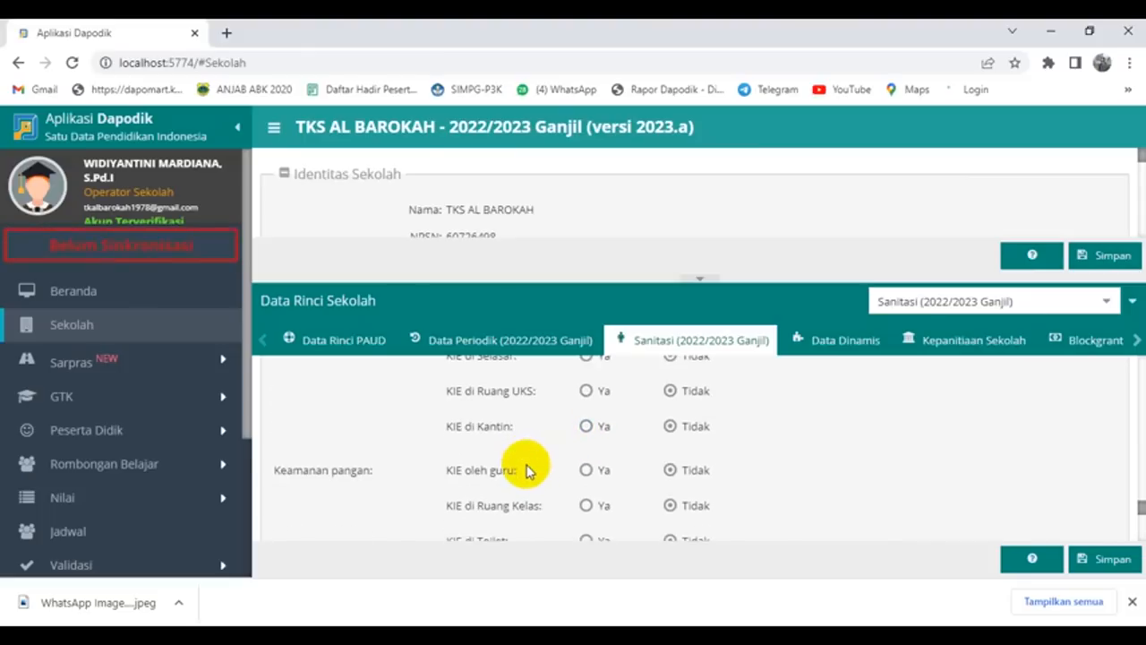
scroll(526, 470, down, 1)
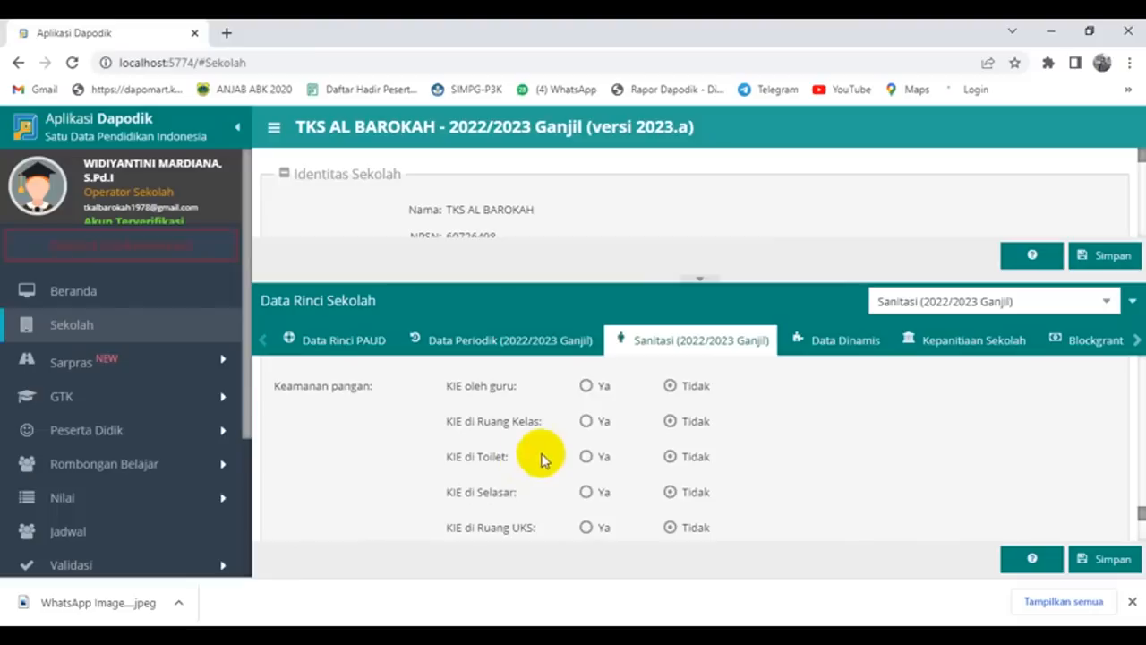
click(585, 387)
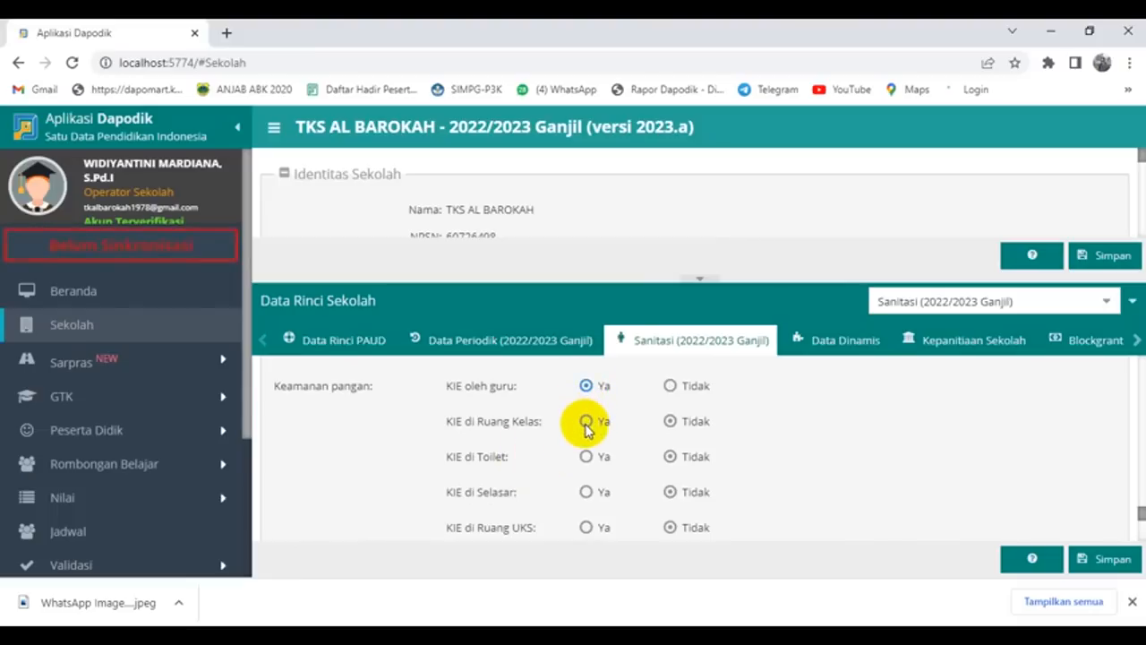
click(586, 422)
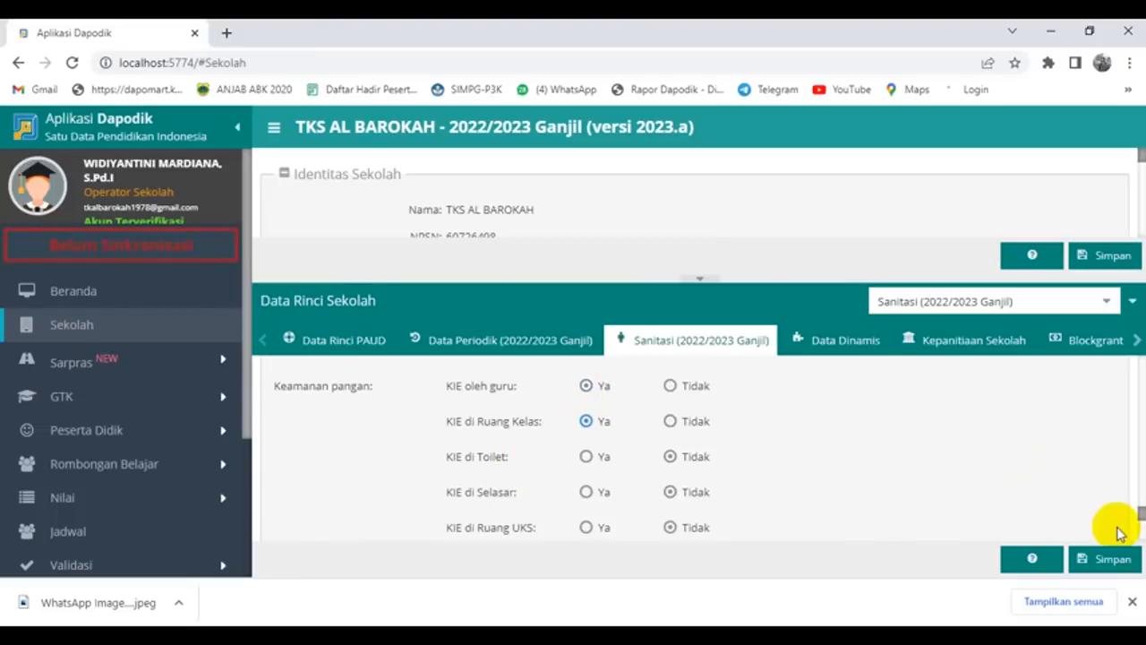
scroll(810, 447, down, 1)
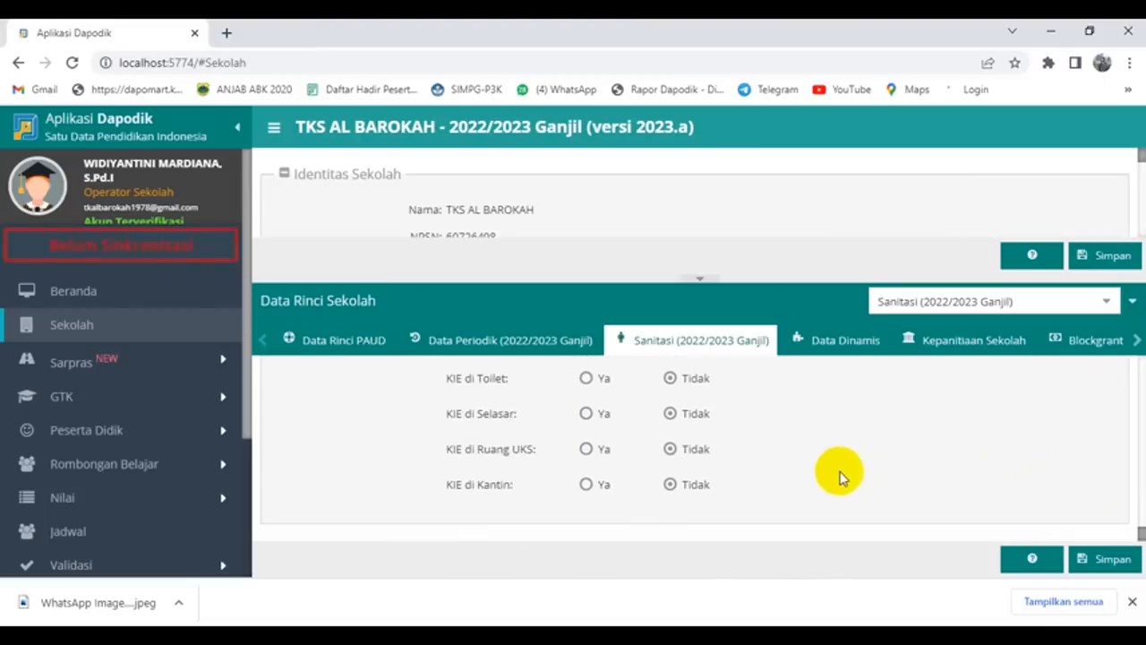
click(1092, 558)
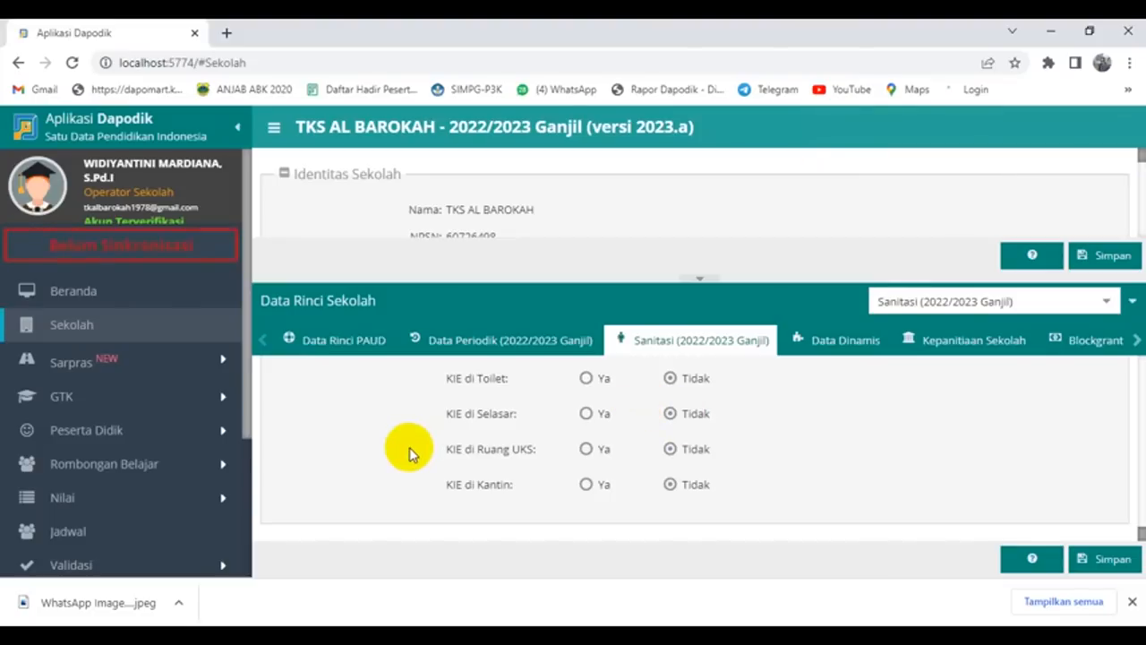
Step: Open the Sarpras Tanah & Bangunan records and enlarge the land table
click(127, 367)
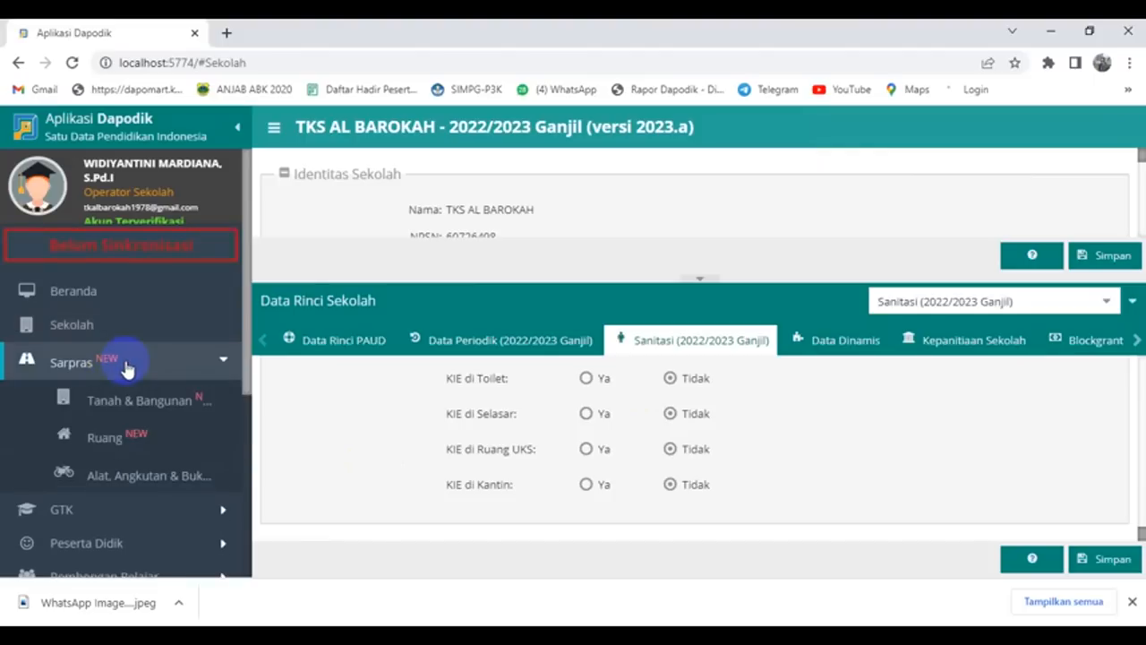
click(136, 403)
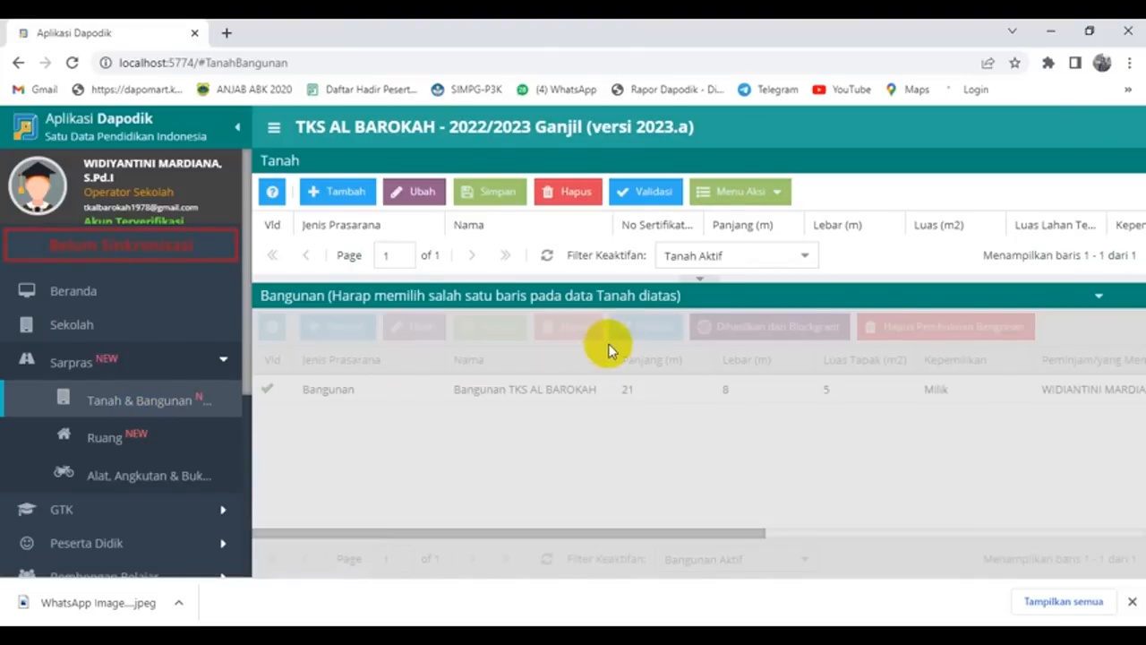
drag(660, 278, 658, 342)
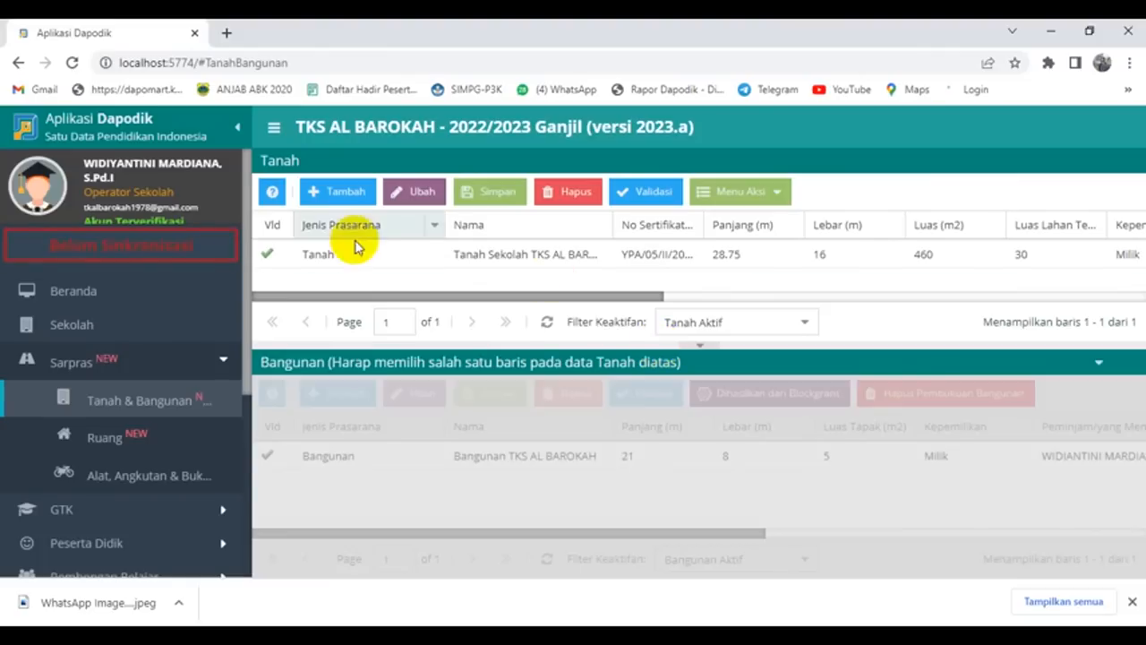
Step: Copy the previous semester's periodic land data, select the Tanah row, then open Ruang
click(776, 193)
click(768, 302)
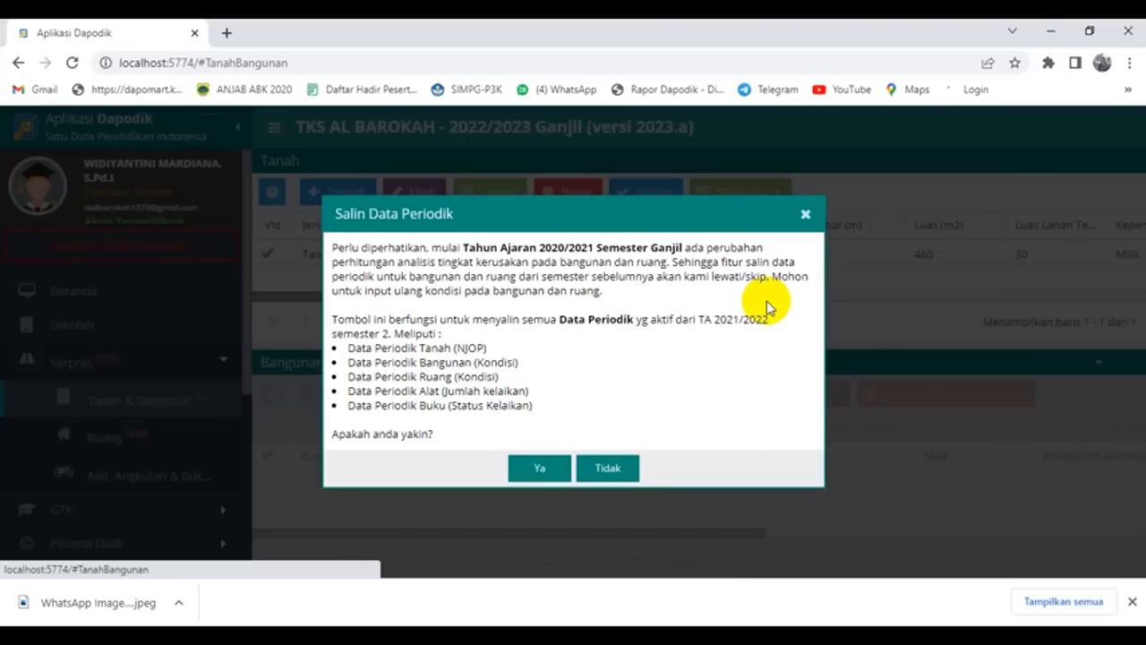
click(540, 469)
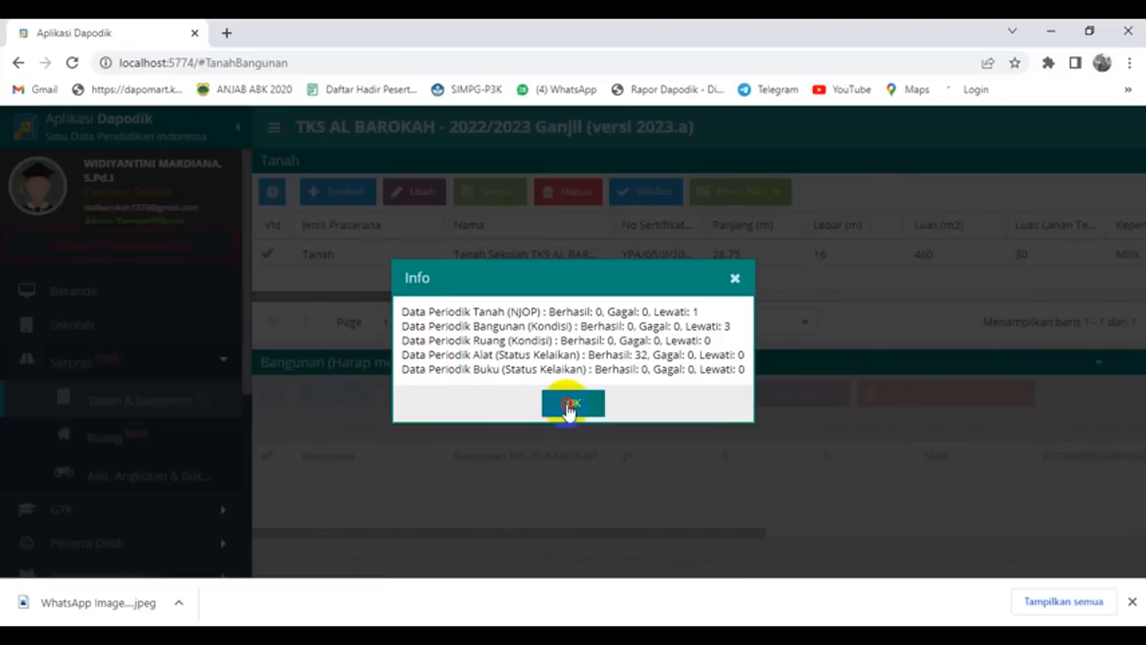
click(566, 410)
click(548, 257)
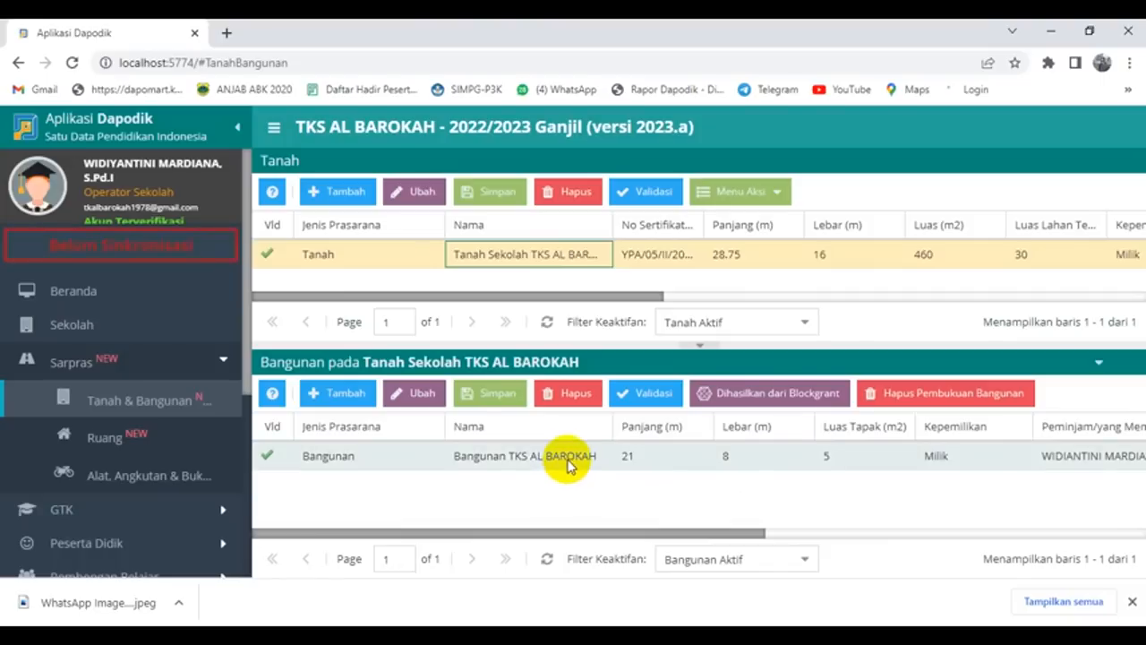
click(115, 437)
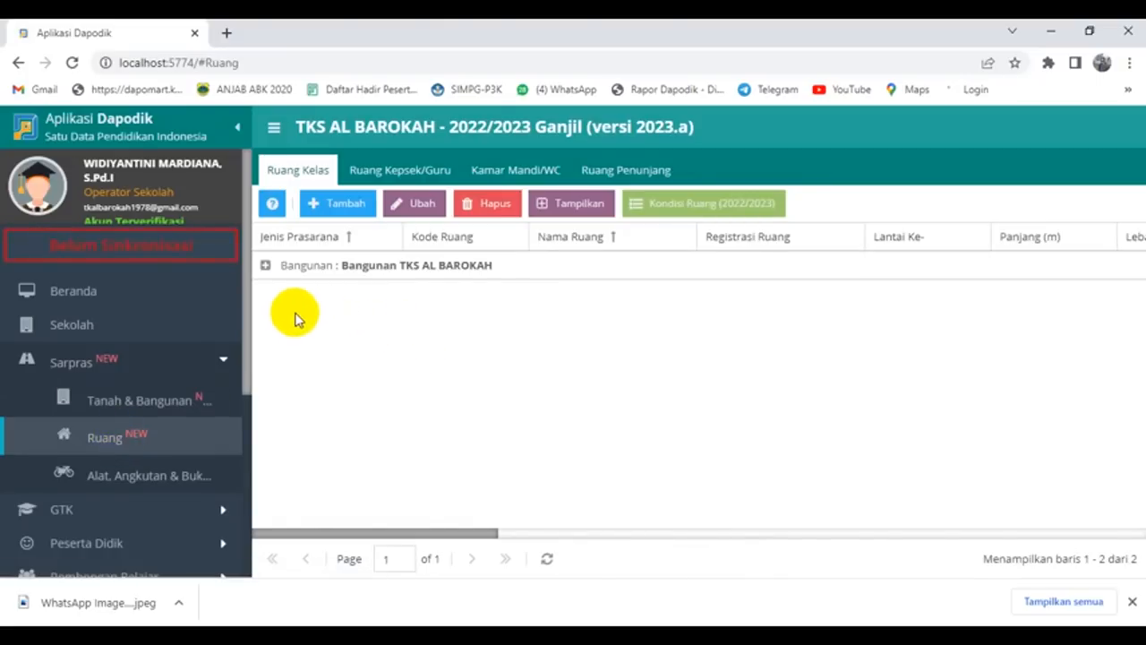
Step: Expand Bangunan TKS AL BAROKAH to list classrooms KELOMPOK A and KELOMPOK B
click(265, 267)
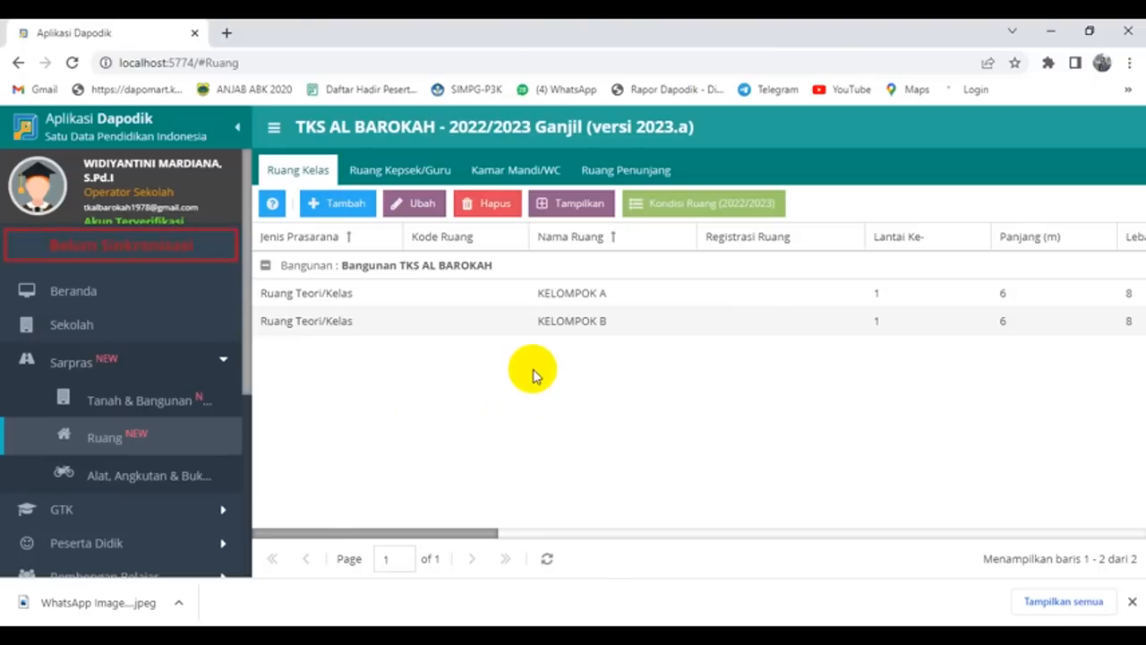
Step: Save KELOMPOK A's 2022/2023 room condition as Rusak Ringan with damage value 20
click(573, 295)
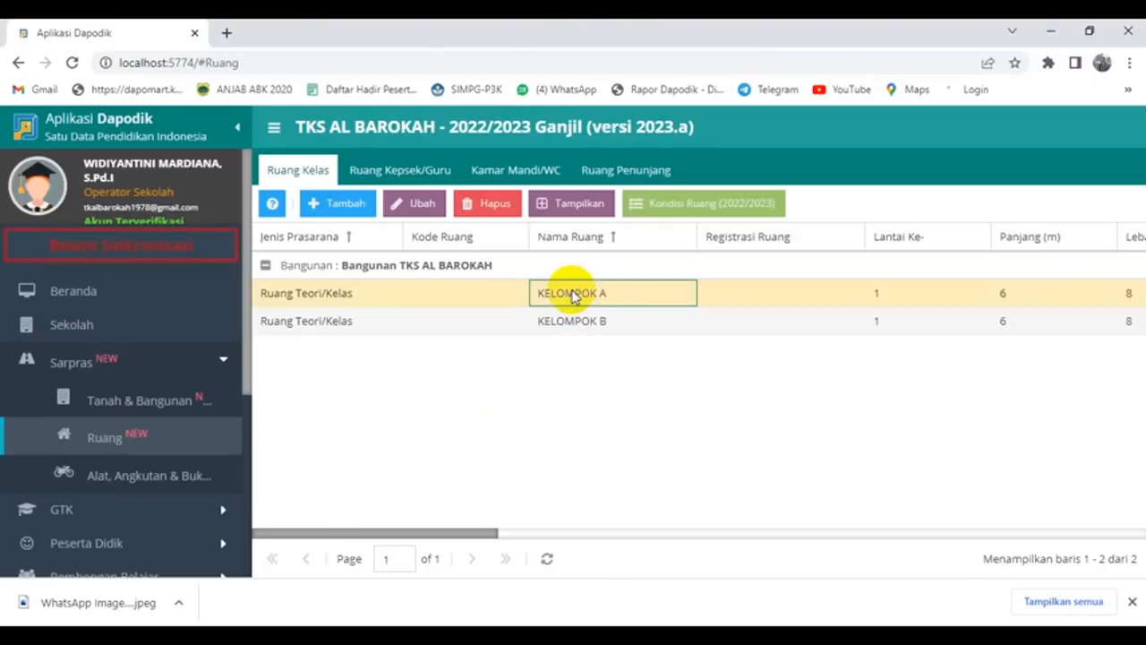
click(696, 207)
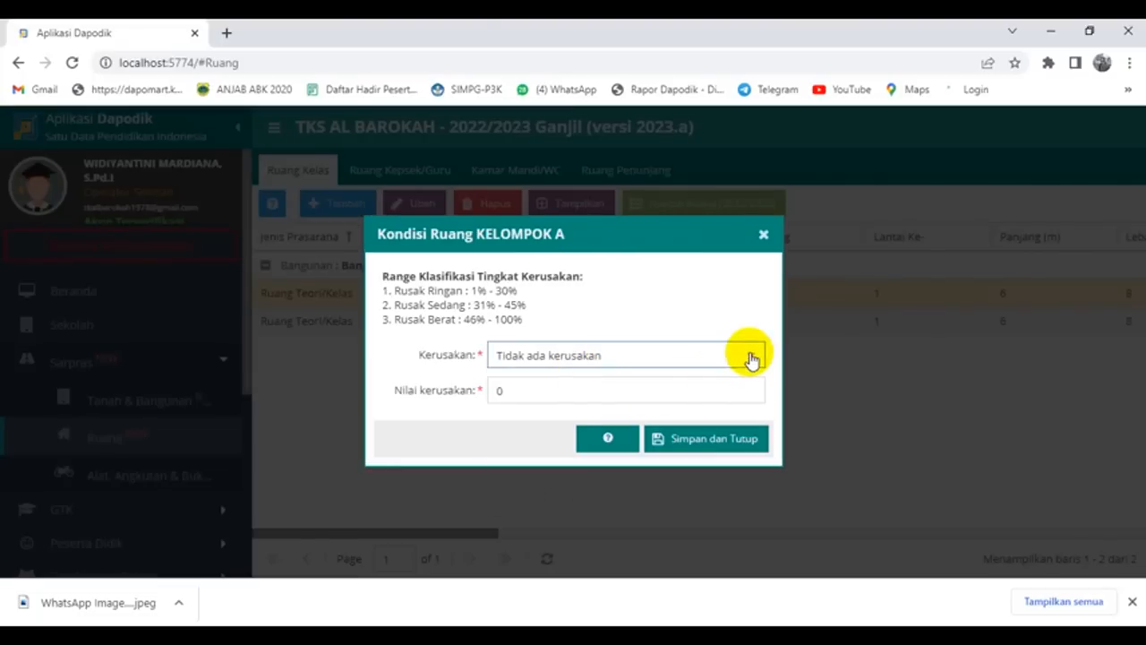
click(750, 356)
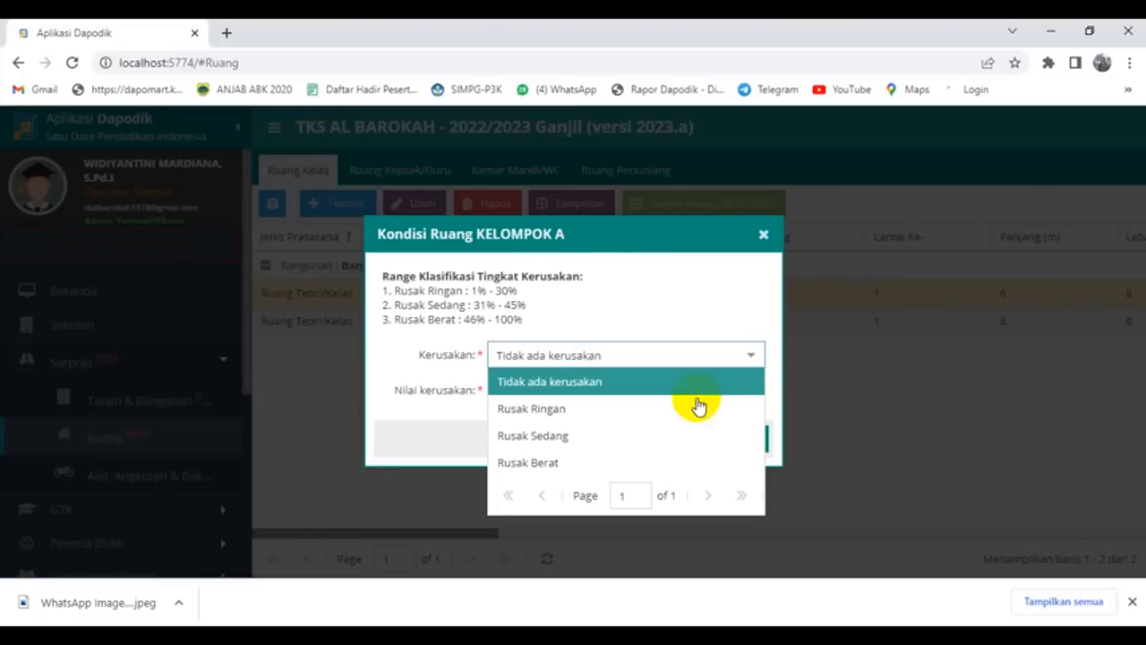
click(589, 416)
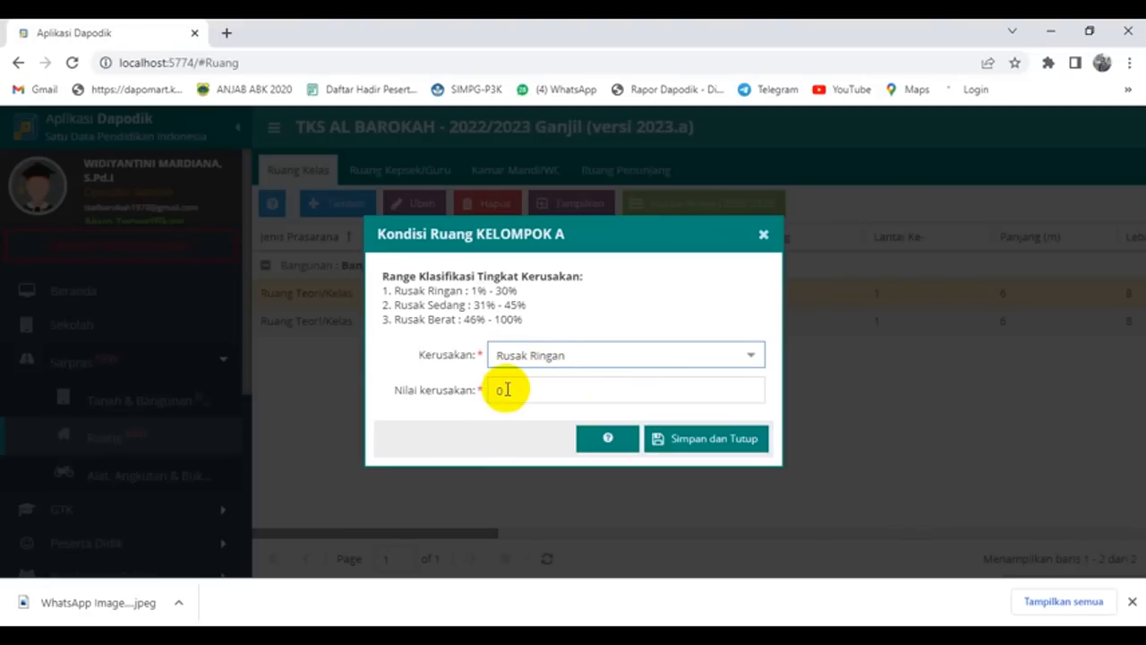
drag(506, 388, 493, 389)
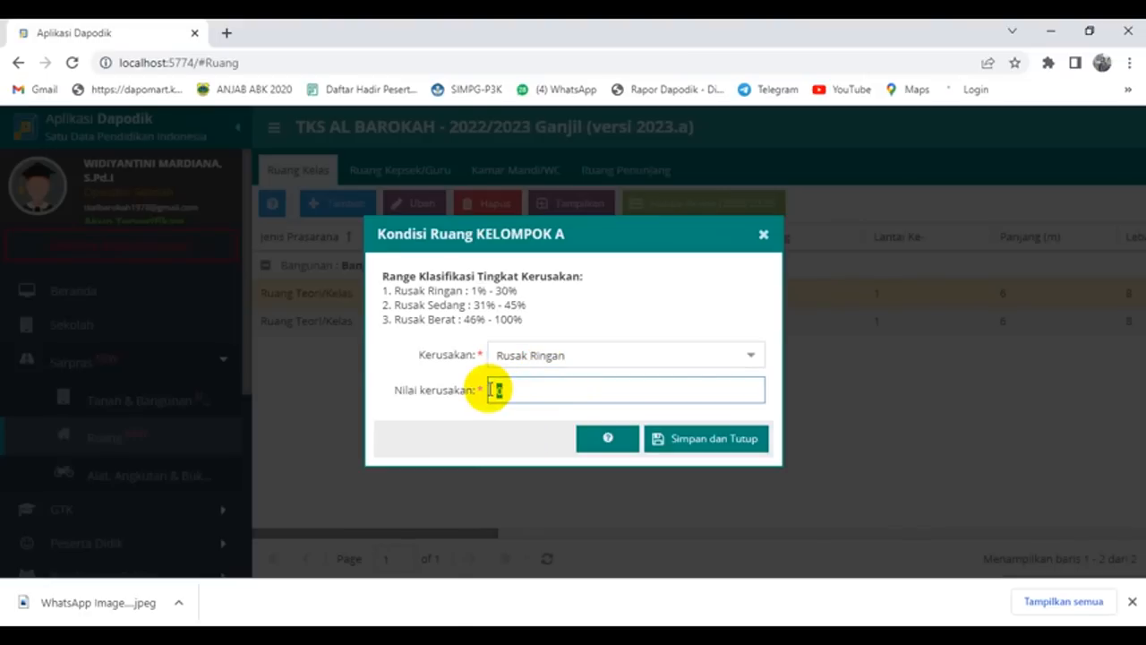
text(20)
click(679, 448)
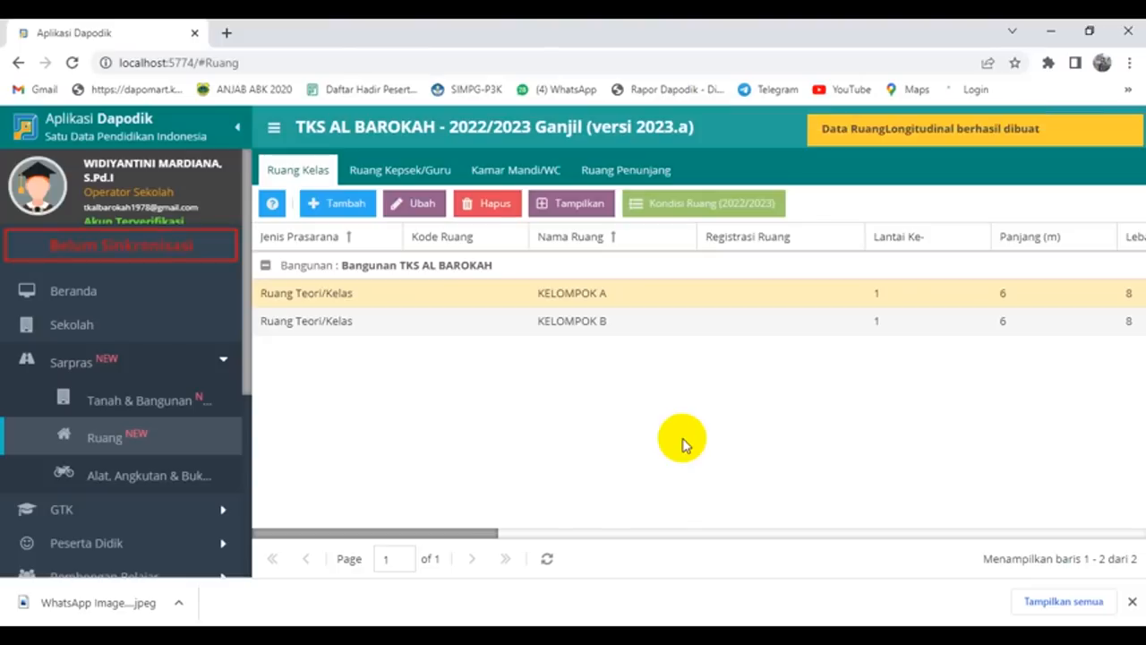
click(432, 322)
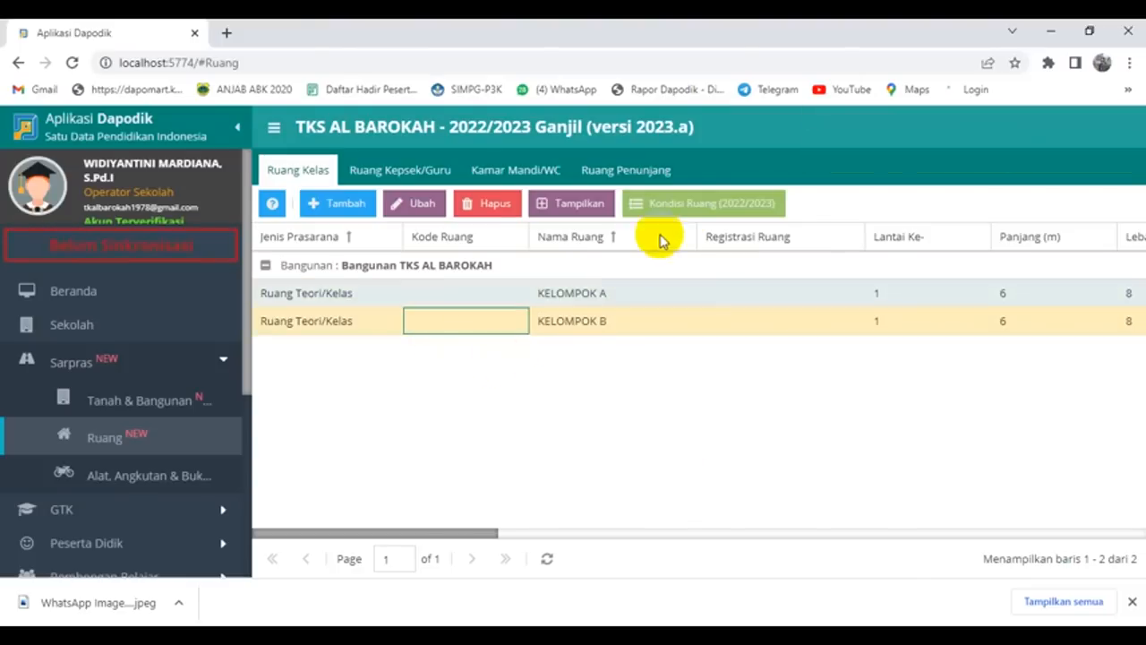
Step: Save KELOMPOK B's room condition as Rusak Ringan with damage value 20
click(696, 213)
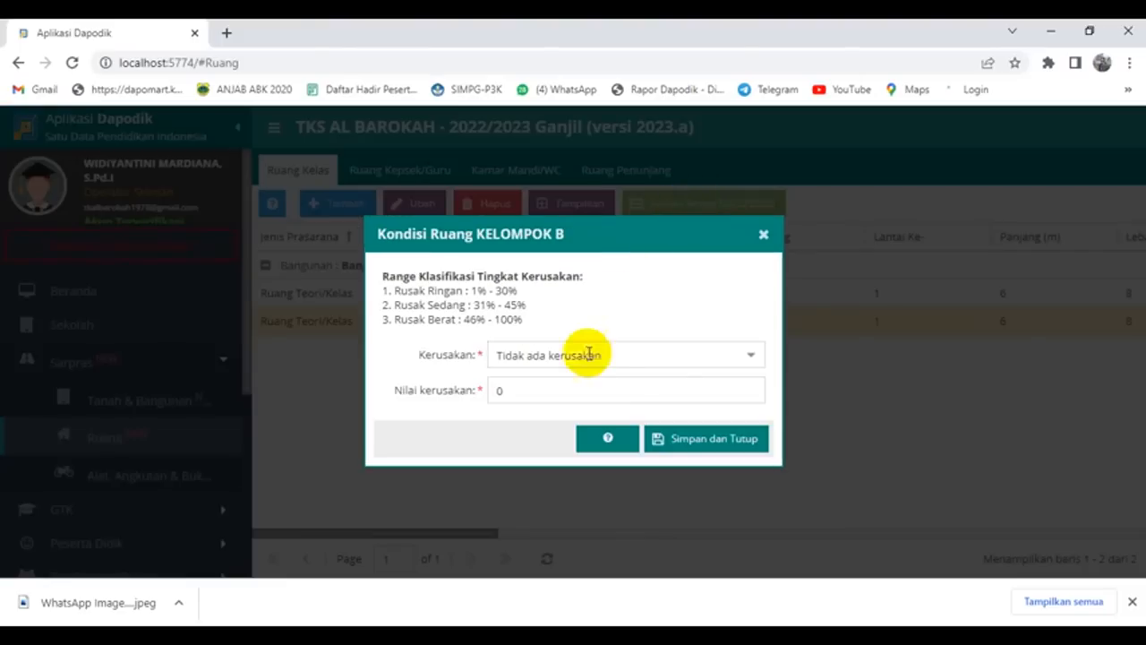
click(752, 354)
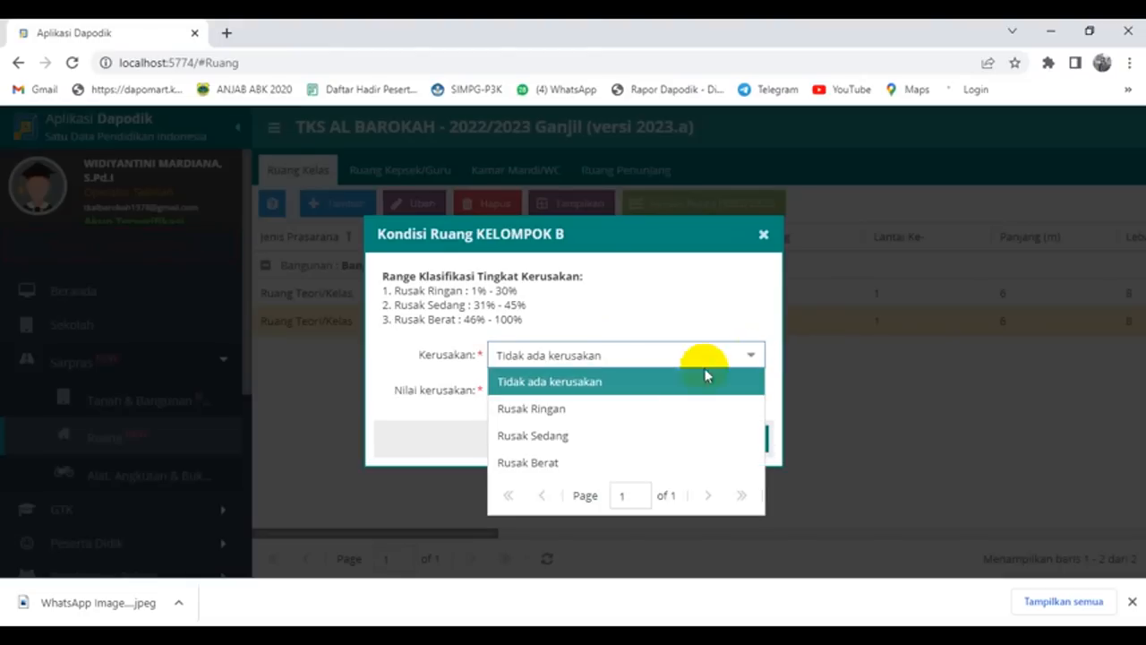
click(573, 408)
drag(511, 389, 472, 392)
text(20)
click(681, 439)
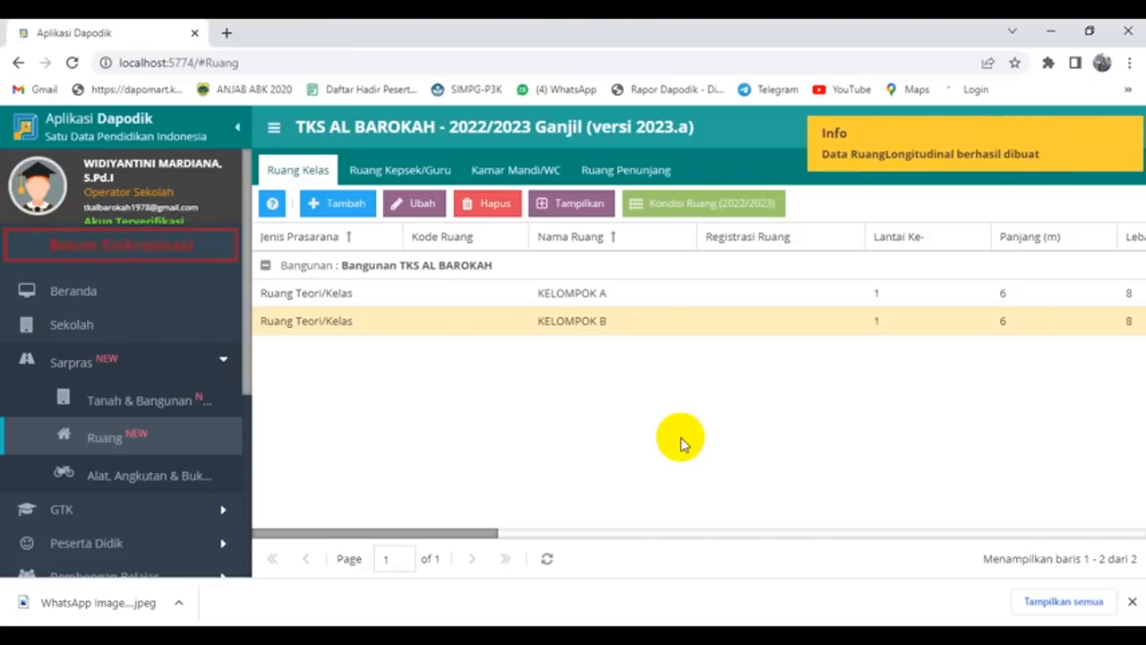
Step: Check the Ruang Kepsek/Guru list and the empty Kamar Mandi/WC room list
click(405, 170)
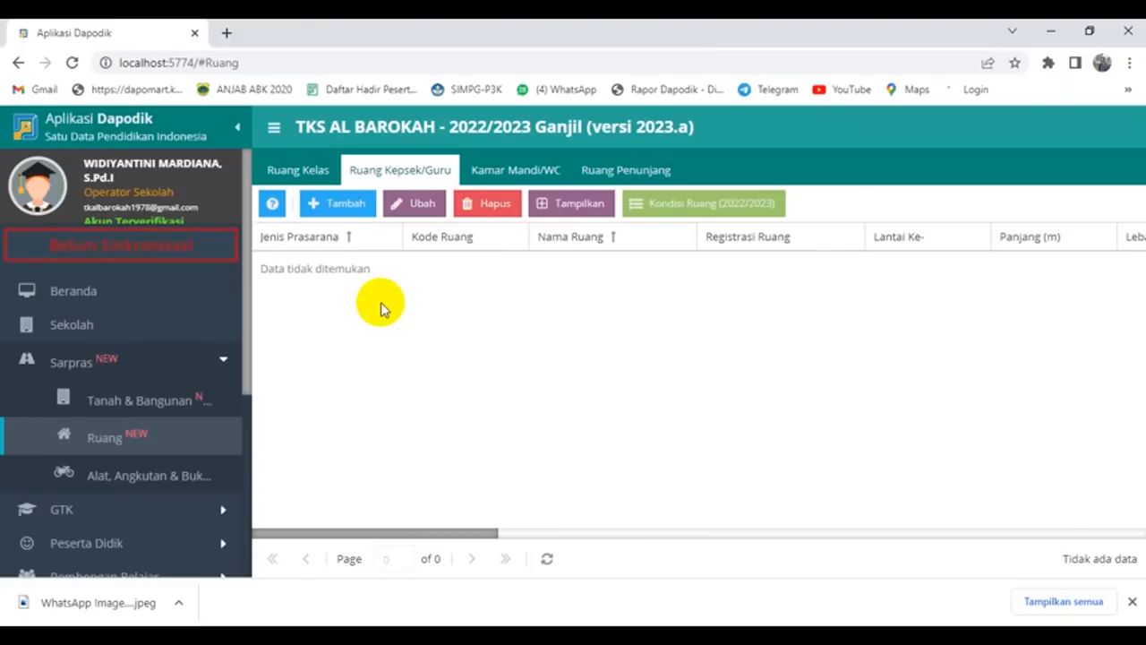
click(517, 171)
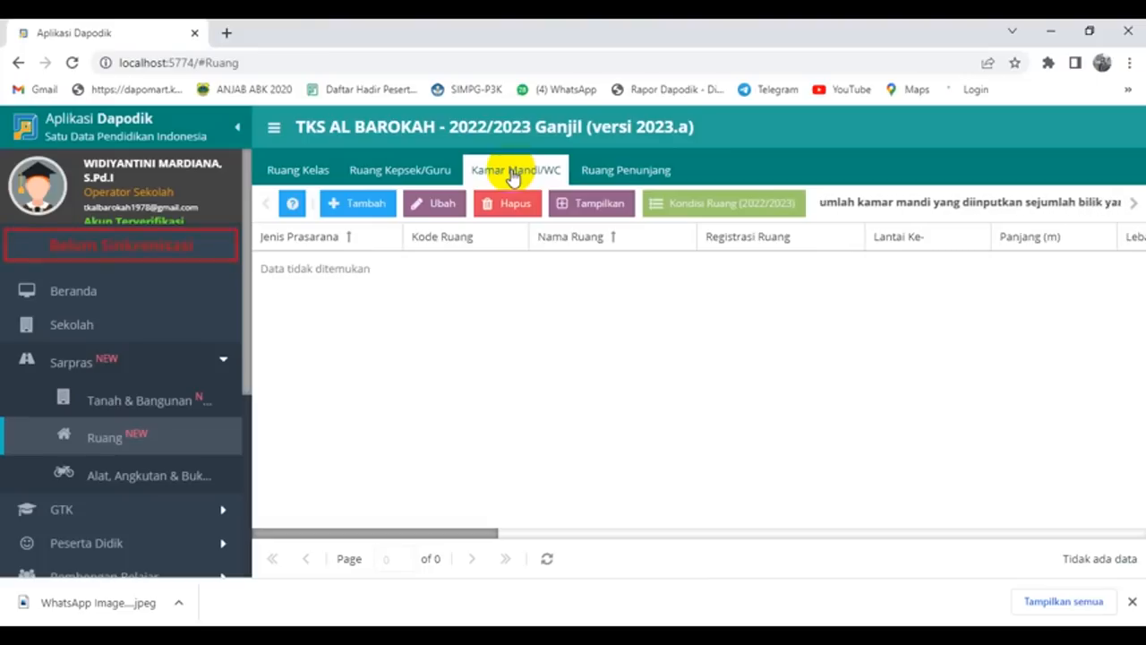
scroll(141, 371, down, 4)
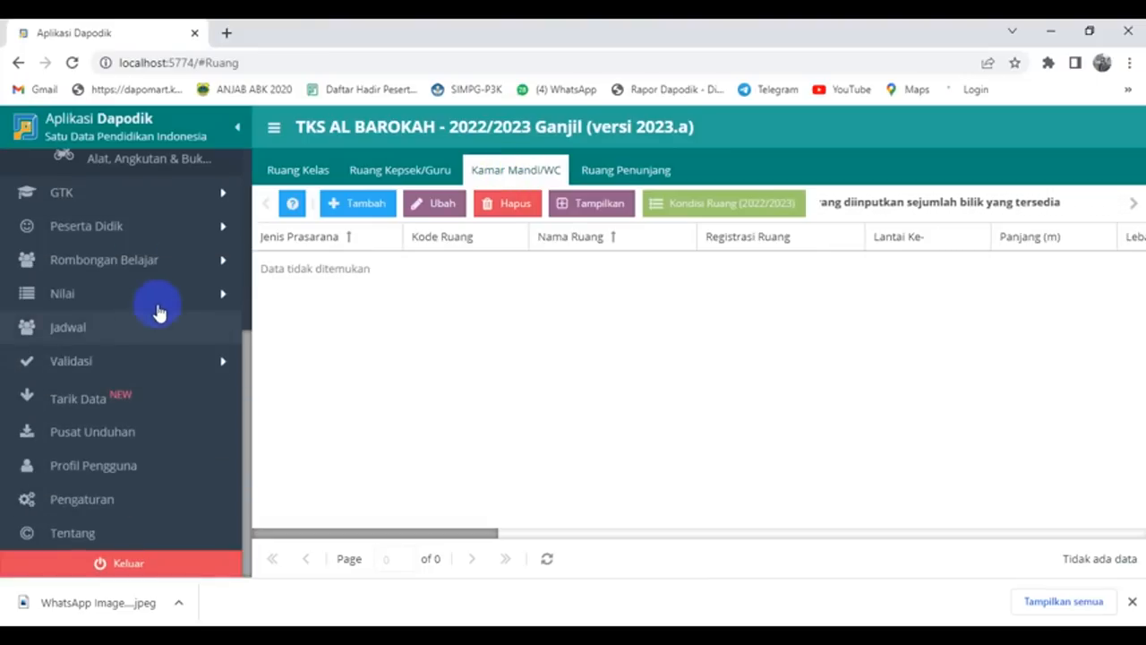
scroll(148, 269, up, 2)
Step: Filter Alat, Angkutan & Buku by room KELOMPOK A and review its 16 equipment items
click(141, 238)
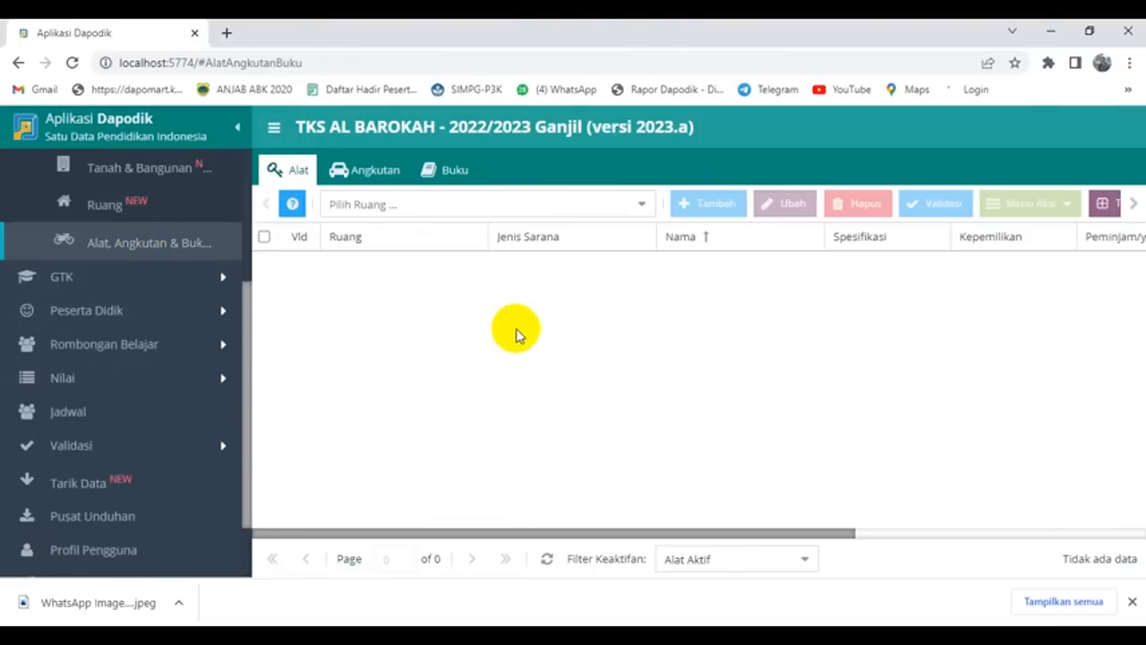
click(643, 209)
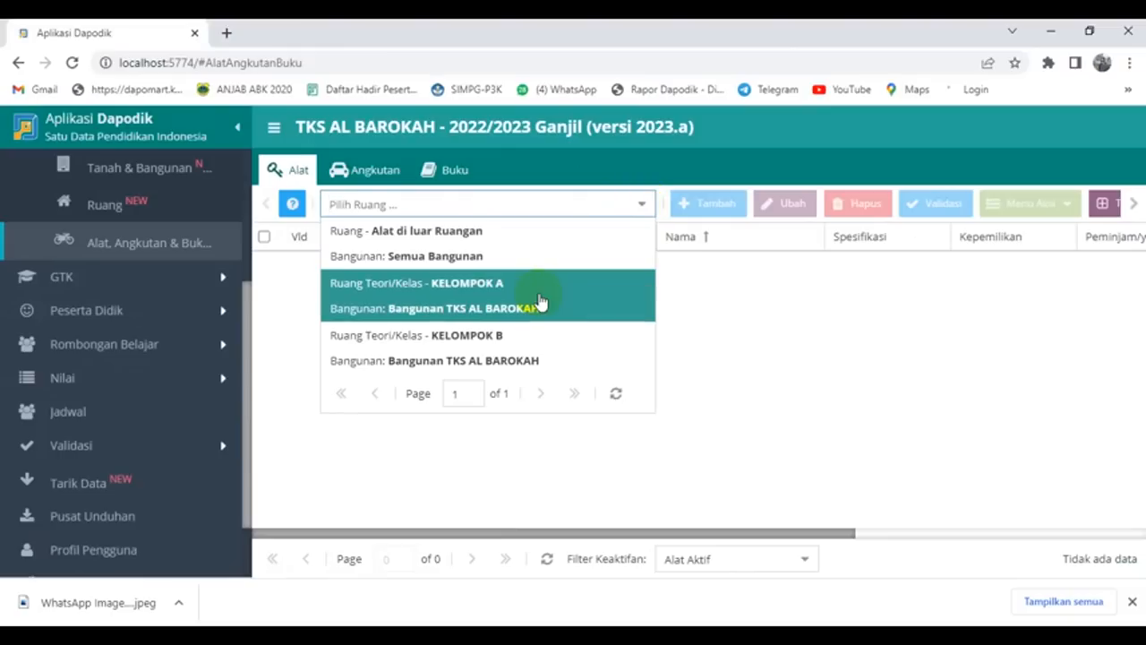
click(540, 299)
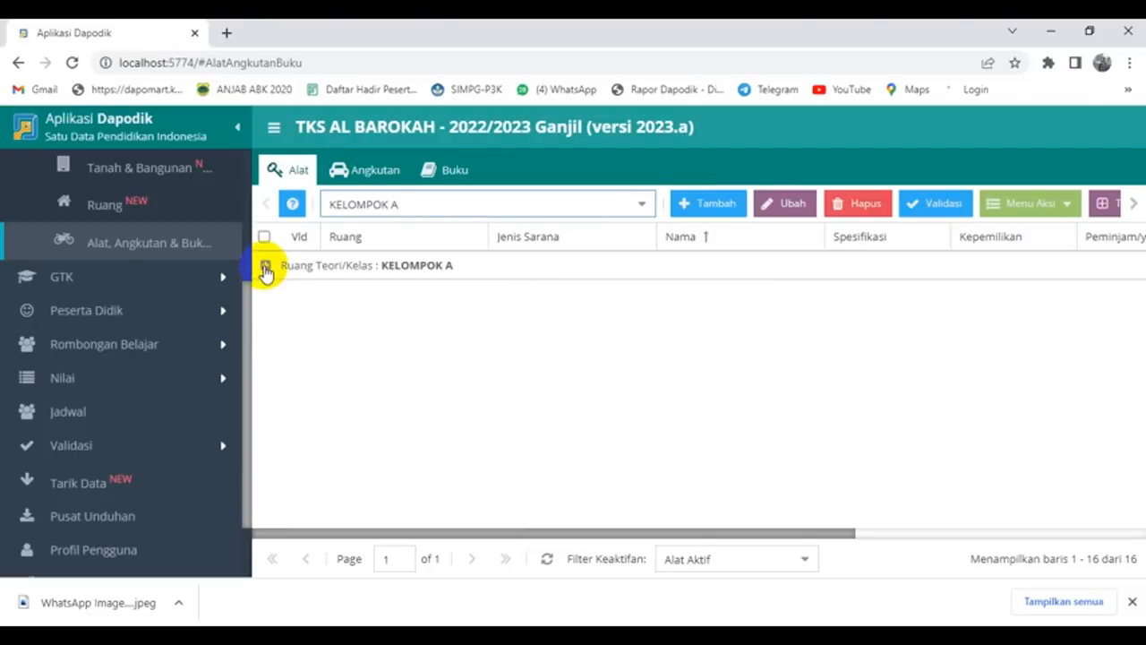
click(265, 268)
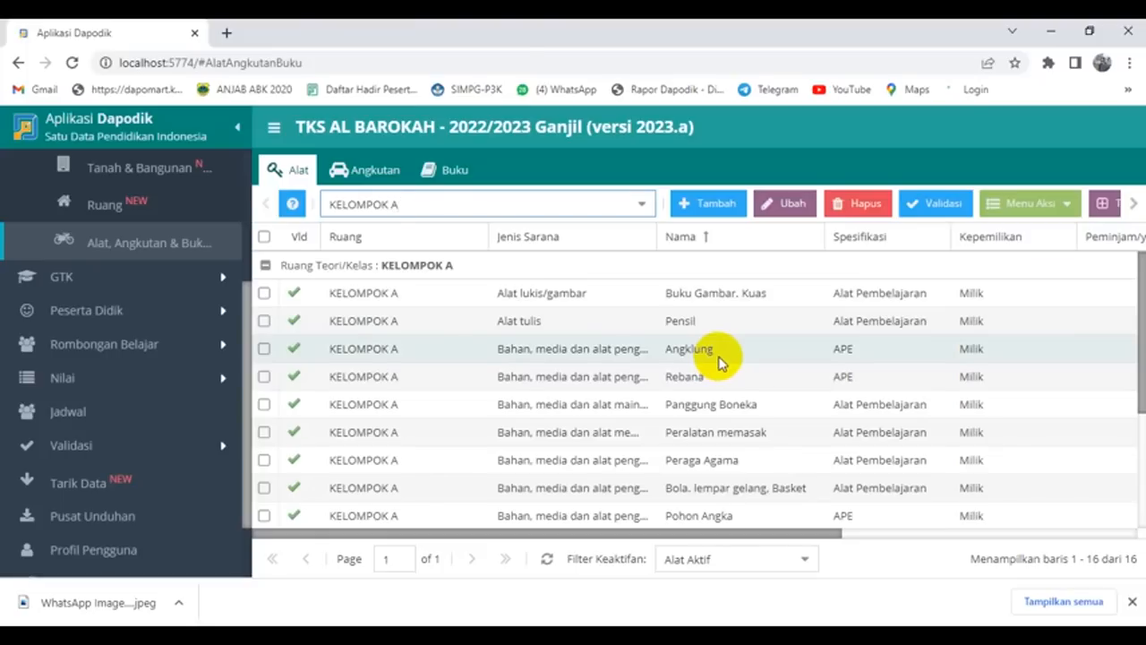
scroll(719, 361, down, 2)
scroll(719, 361, up, 2)
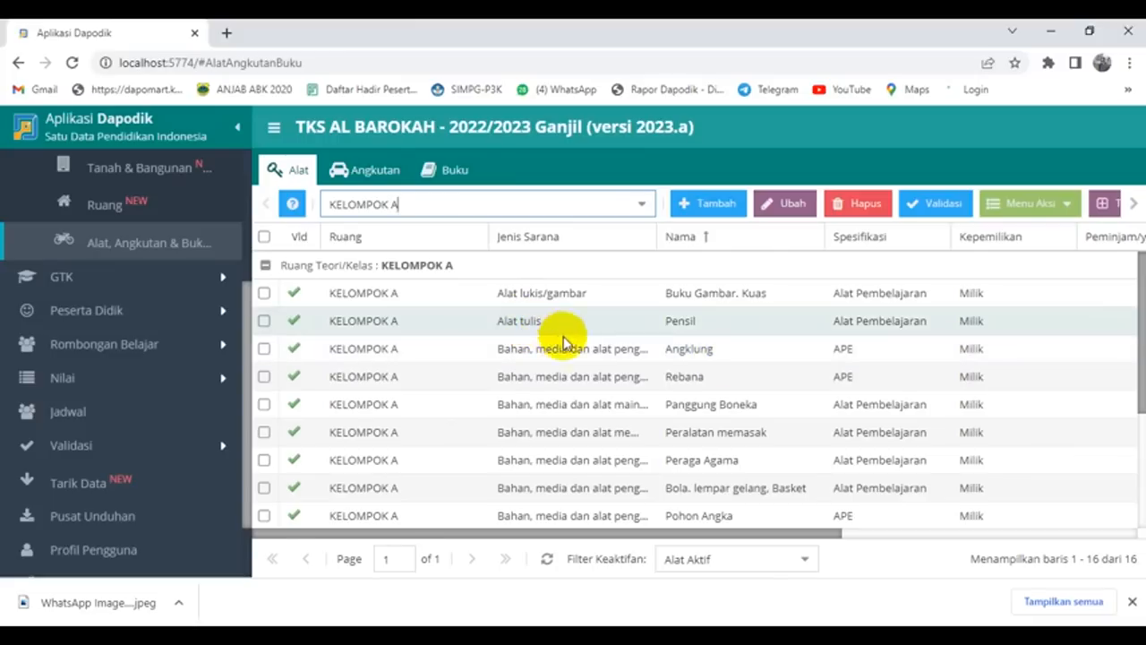
scroll(606, 360, down, 2)
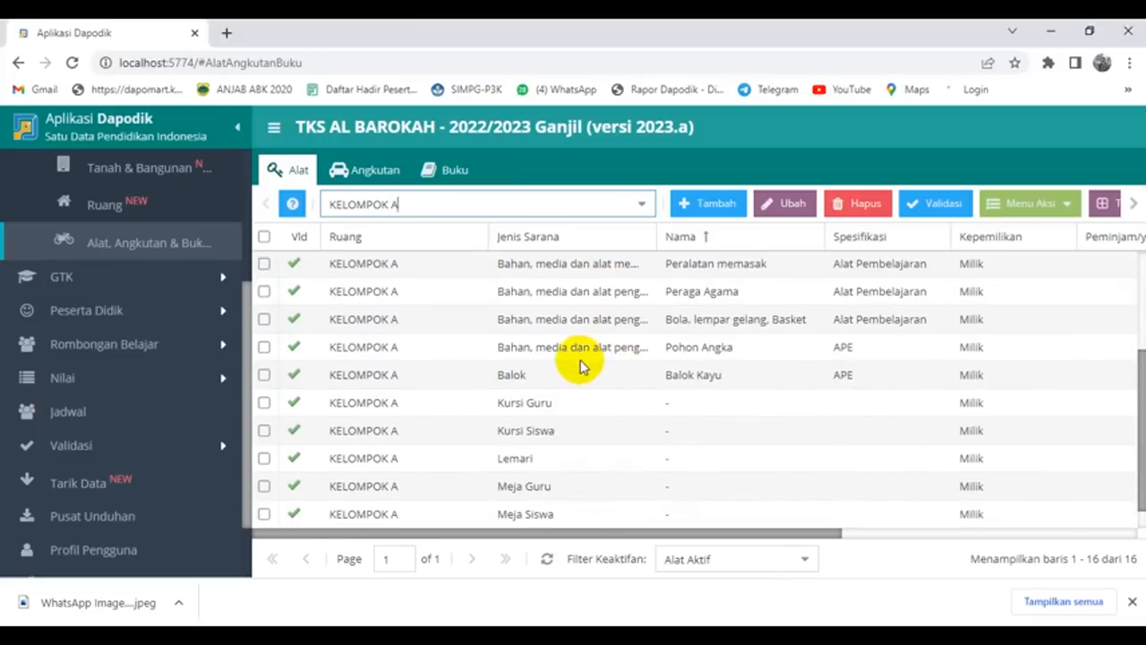
scroll(670, 353, down, 1)
scroll(654, 379, up, 2)
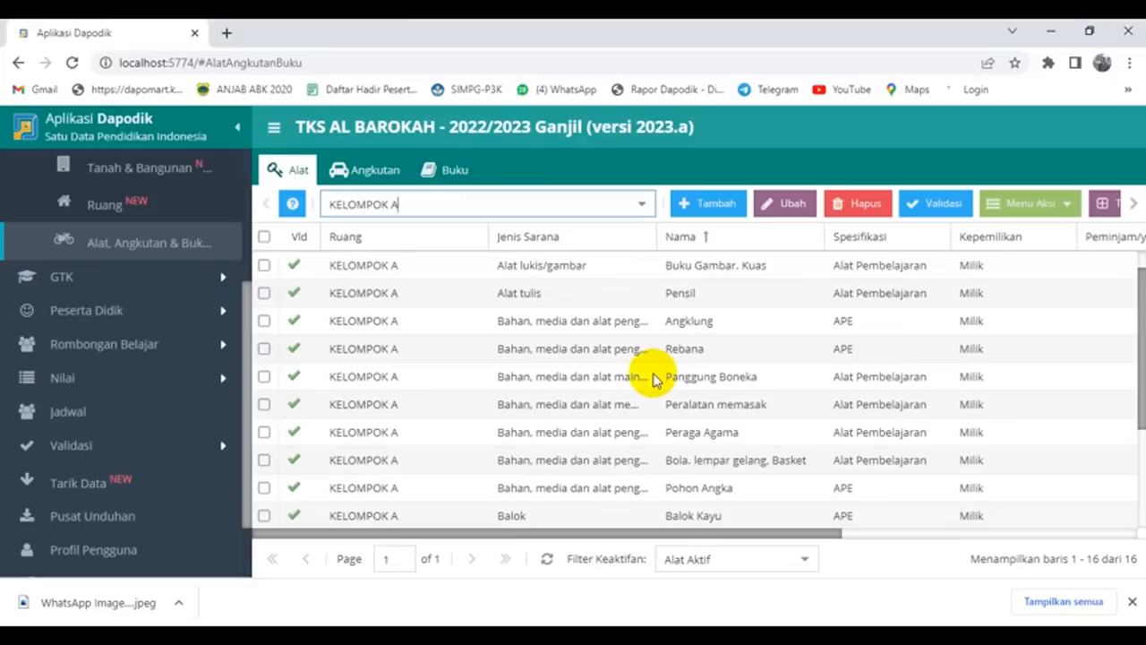
scroll(636, 391, down, 1)
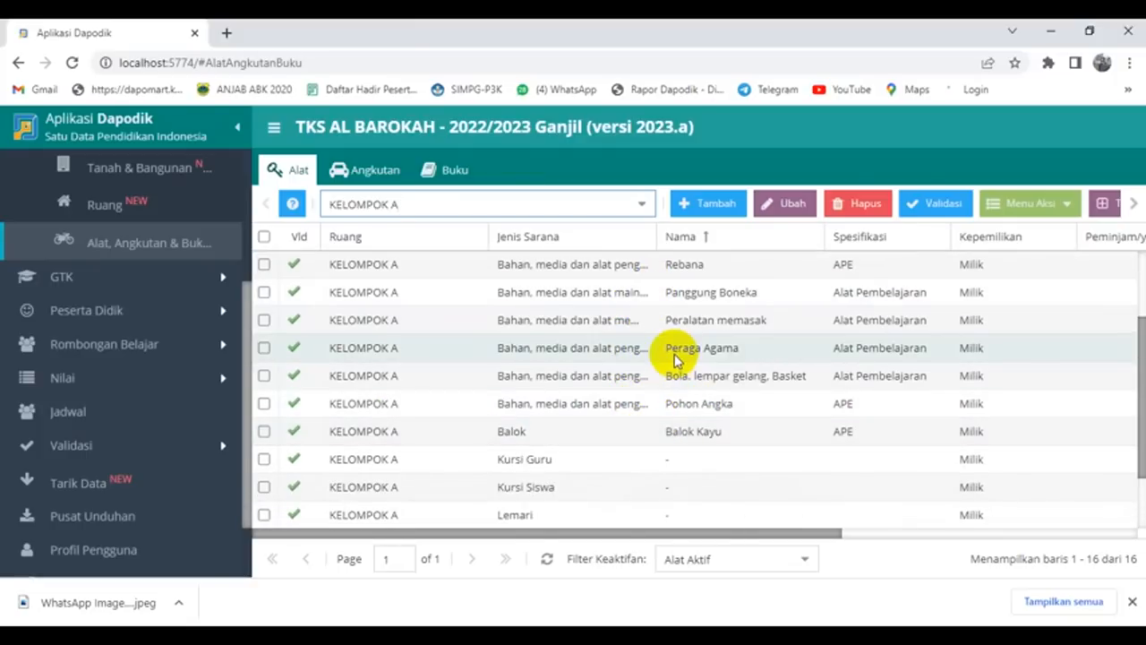
scroll(645, 386, down, 1)
scroll(648, 390, up, 1)
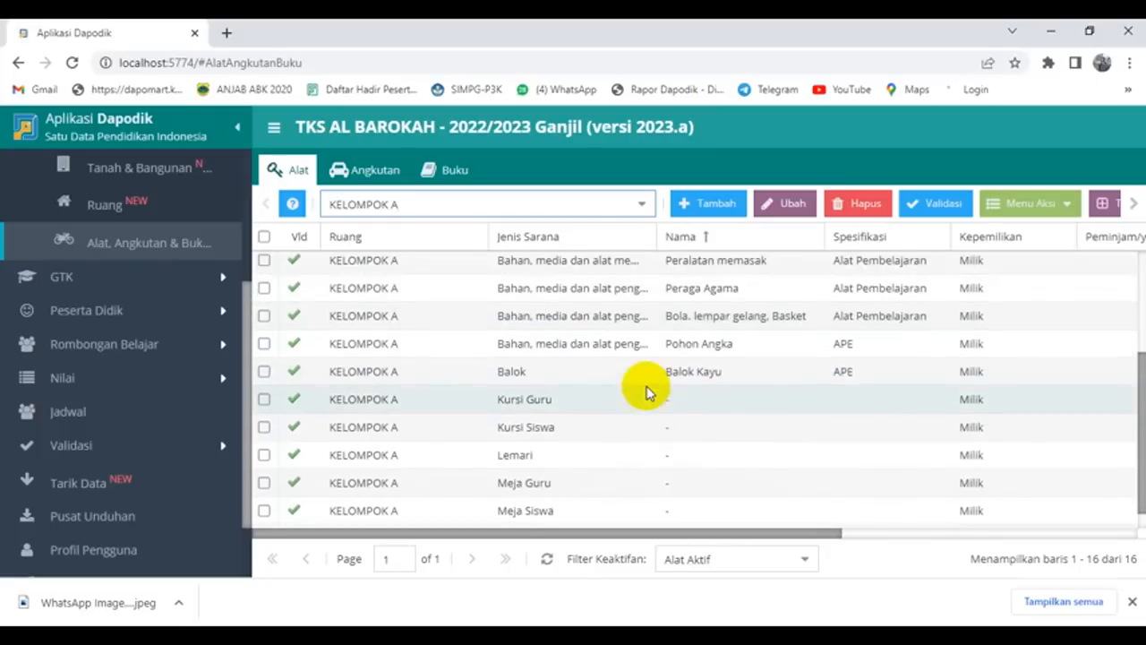
scroll(648, 391, up, 1)
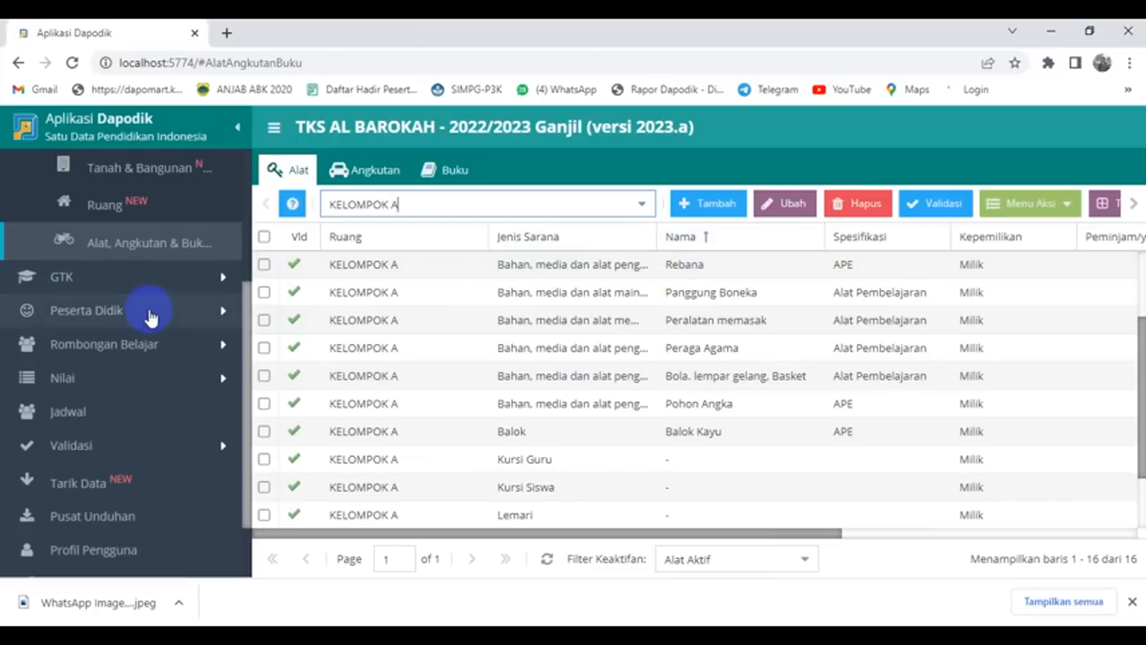
Step: Copy last year's 2021/2022 teaching assignments into the GTK teachers list
click(79, 281)
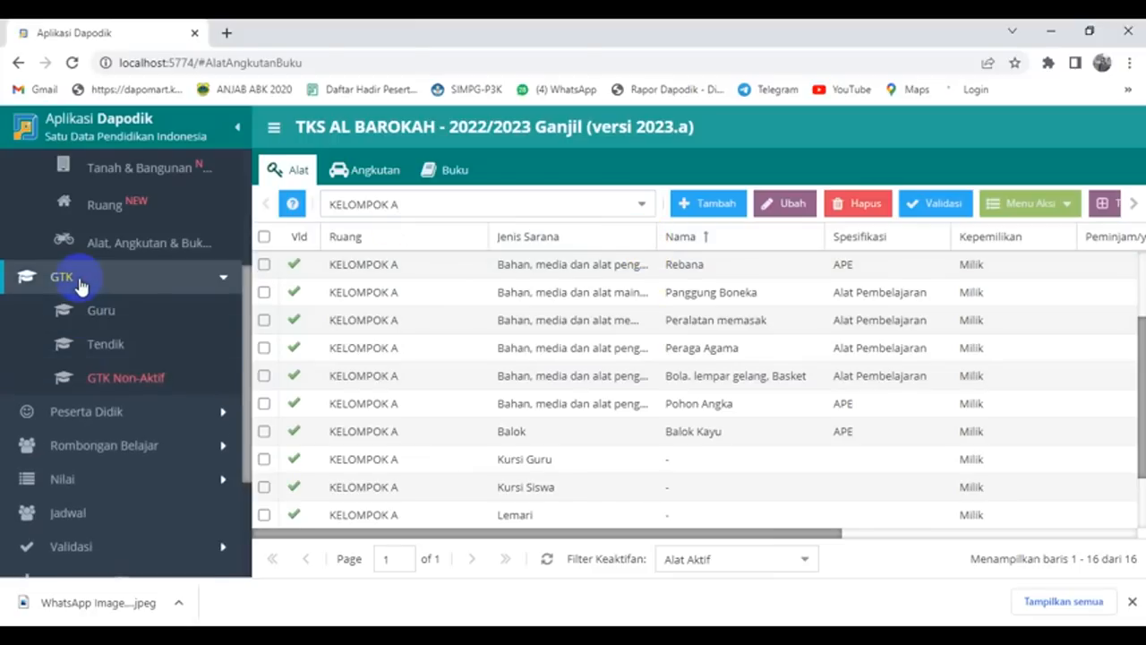
click(96, 310)
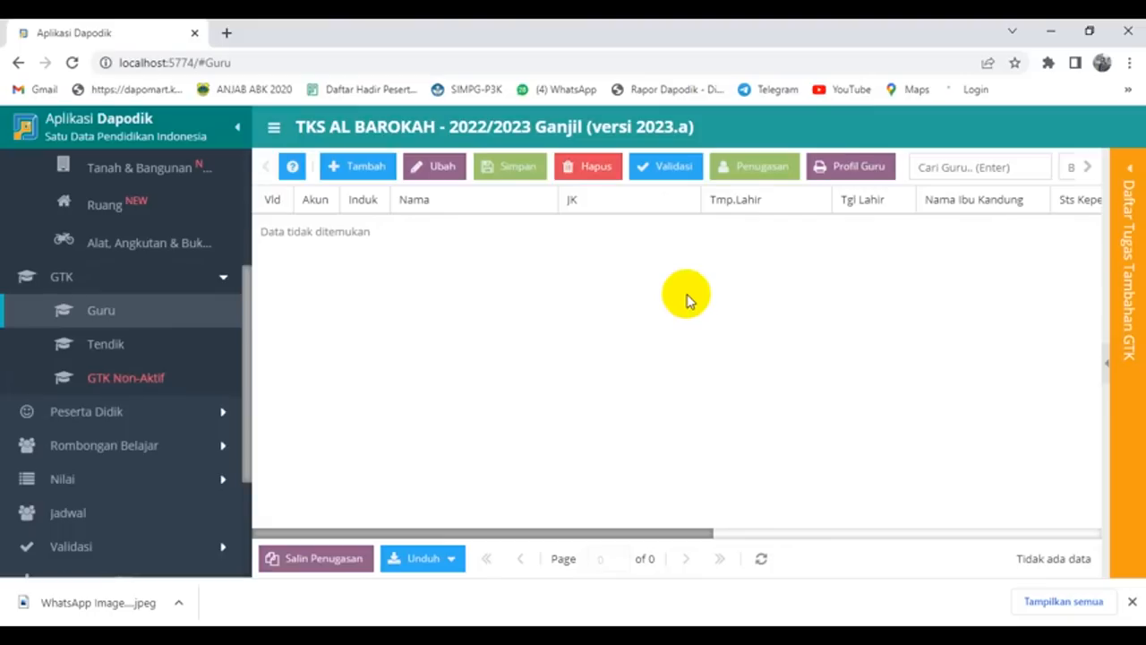
click(329, 558)
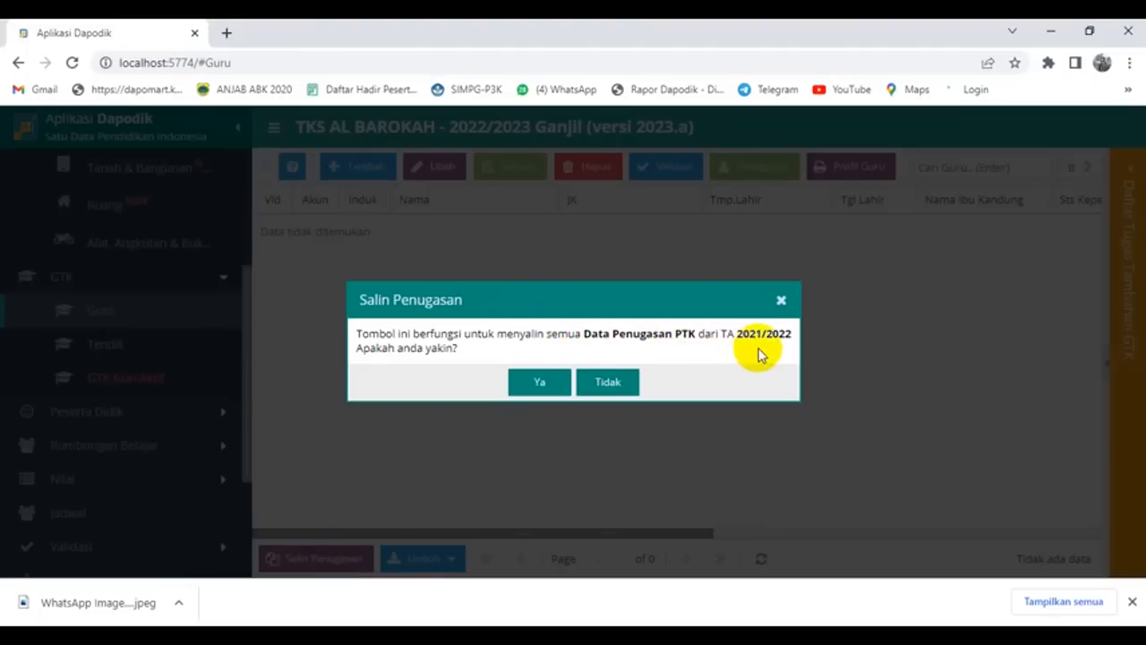
click(548, 384)
click(562, 377)
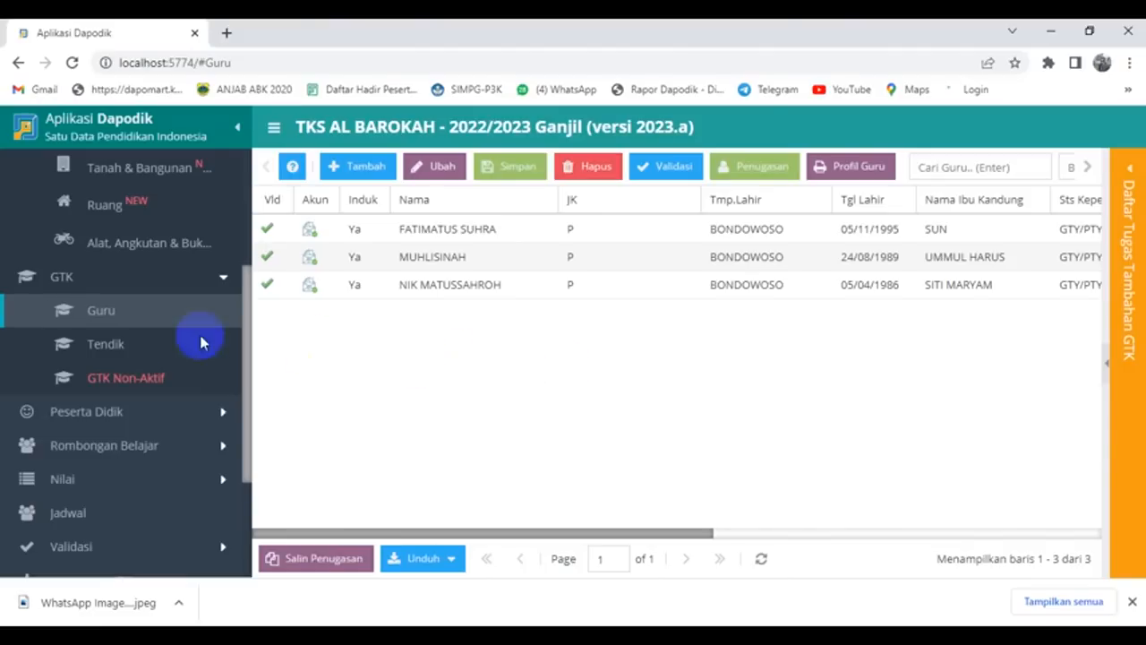
Step: View the Tendik staff list, then open the Peserta Didik student page
click(111, 343)
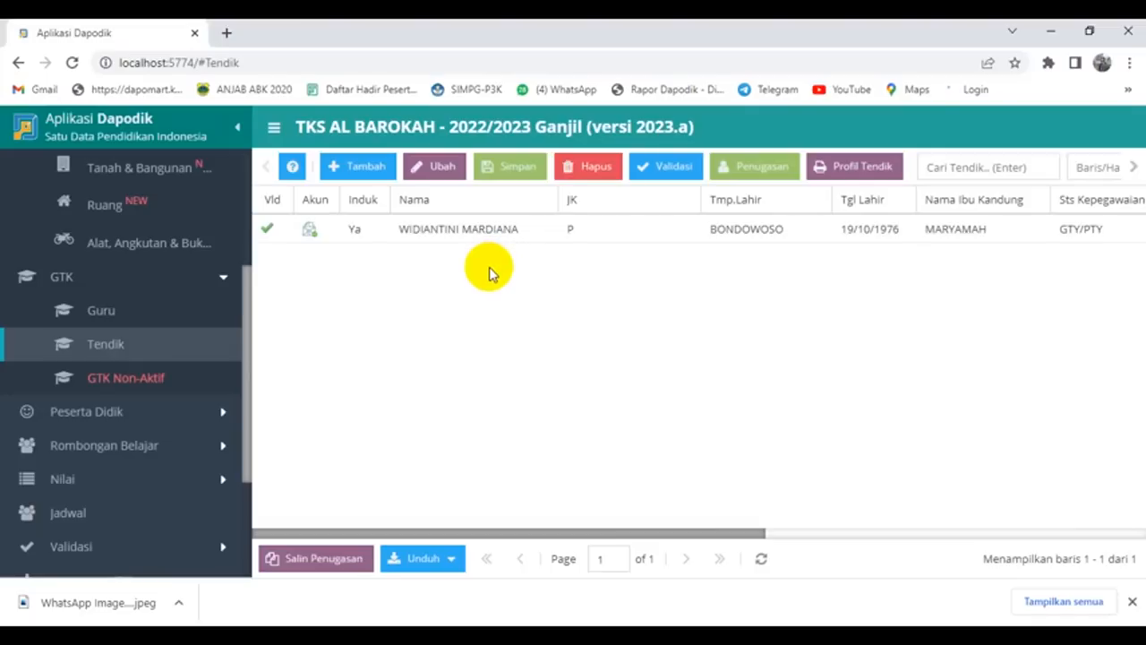
scroll(166, 313, down, 2)
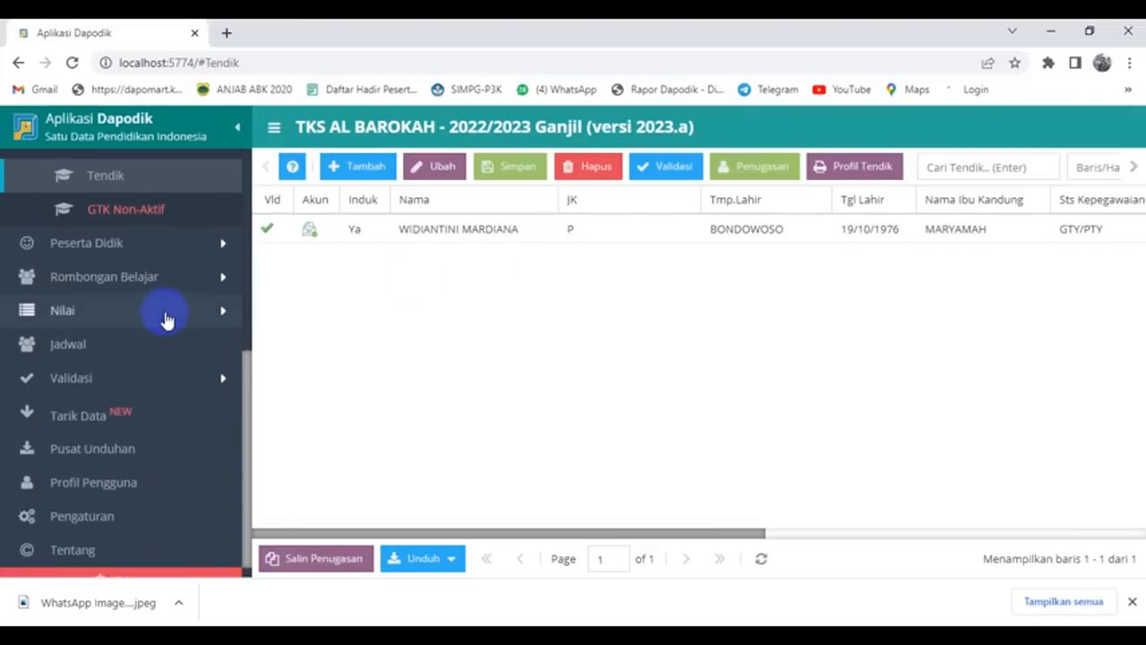
click(177, 246)
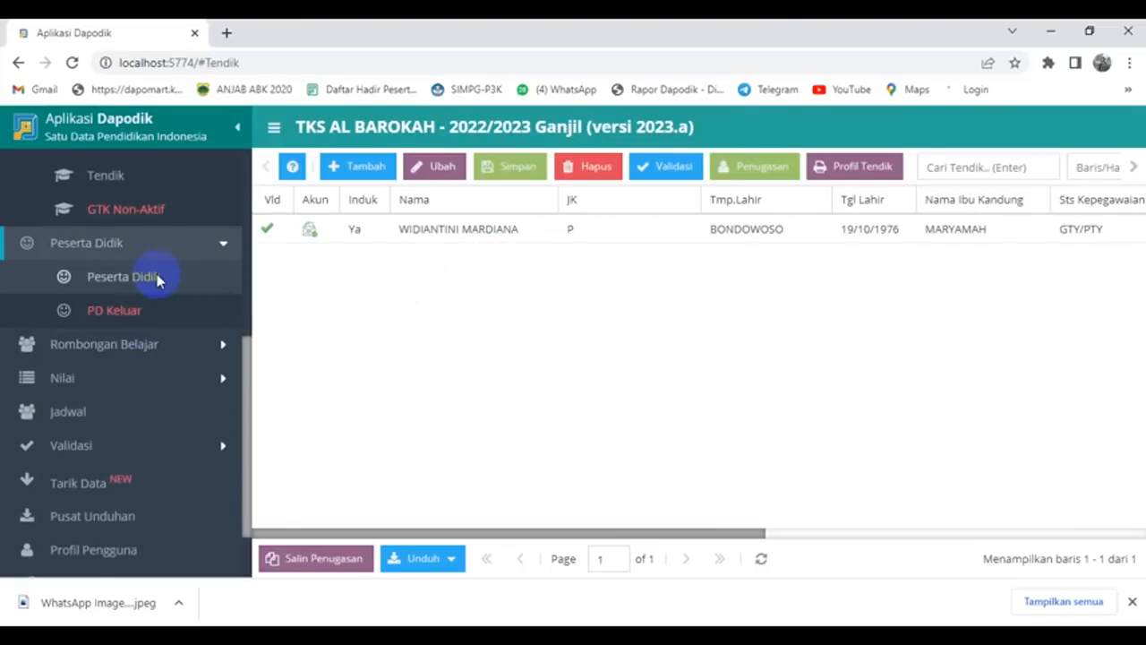
click(157, 278)
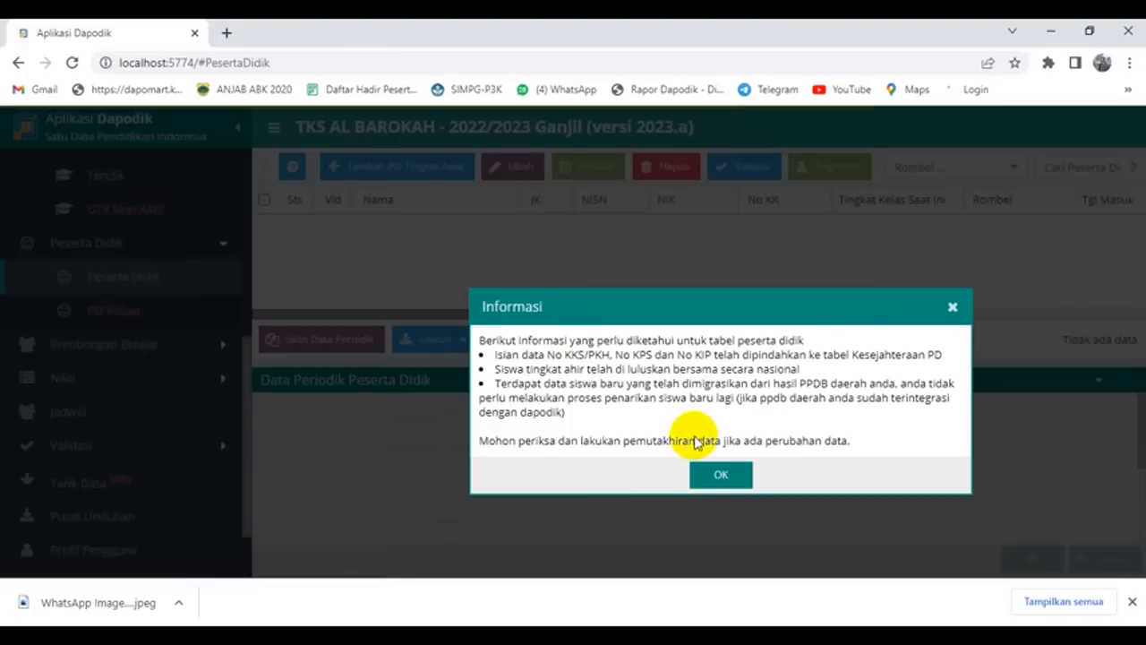
Step: Copy all students' 2021/2022 semester 2 periodic data, with 11 of 11 succeeding
click(718, 476)
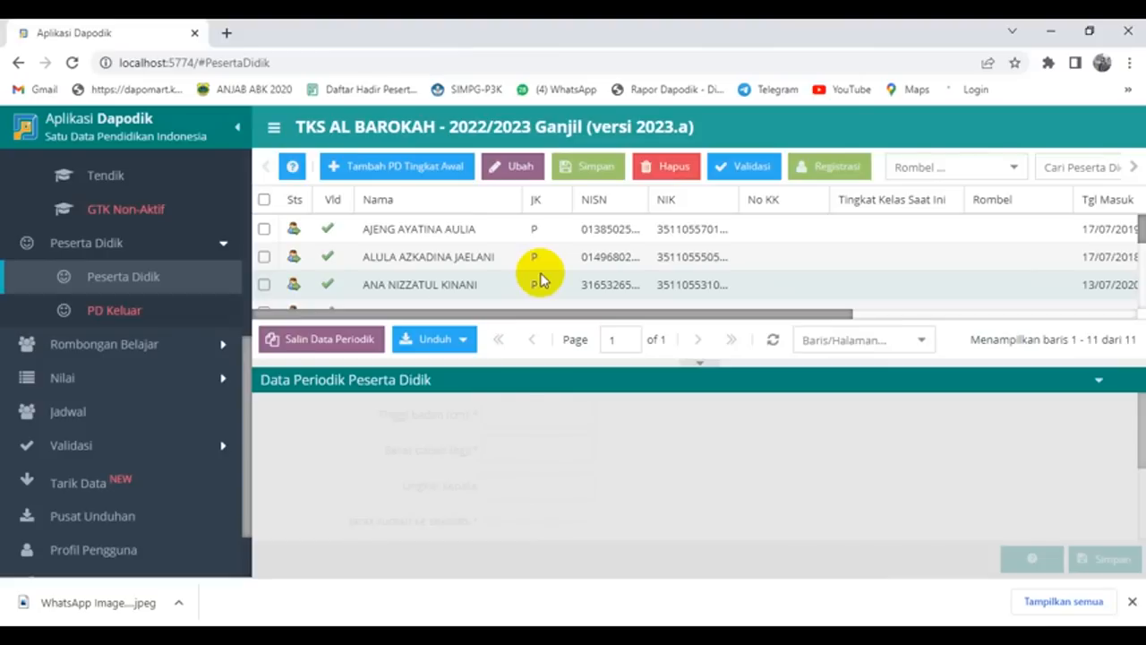
click(318, 340)
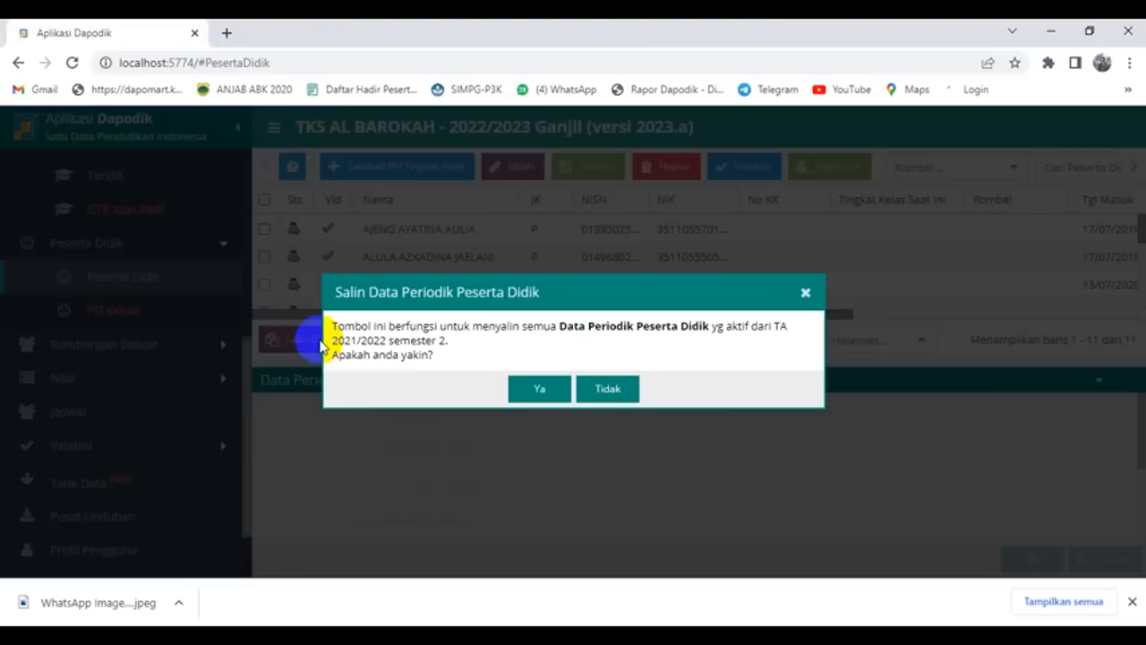
click(536, 390)
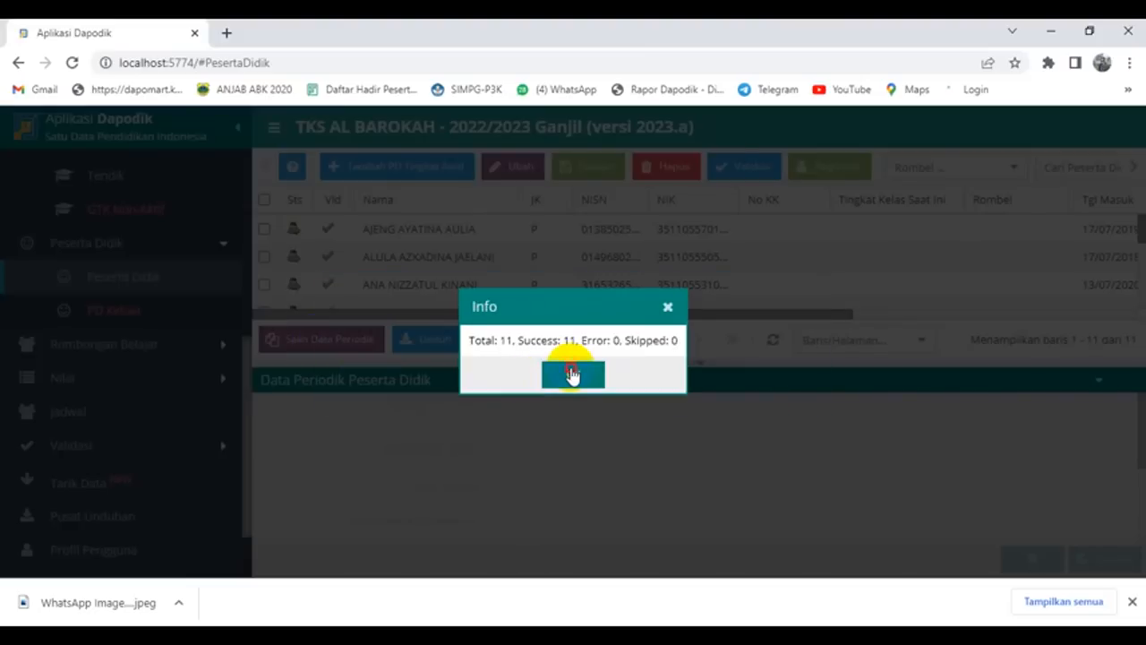
click(572, 375)
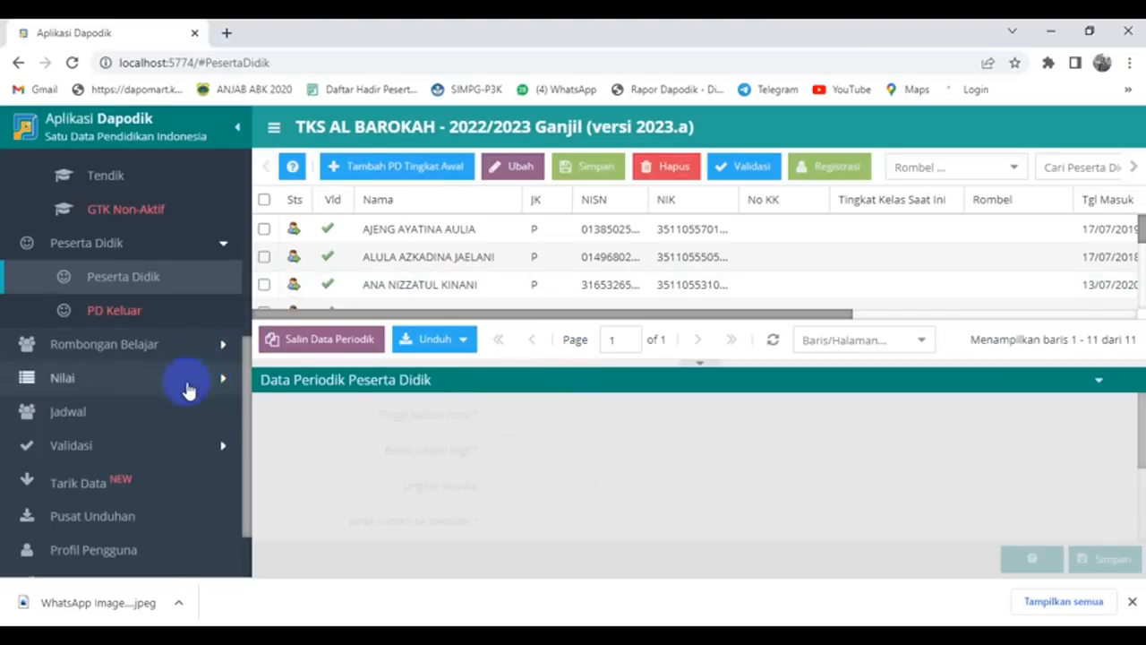
Step: Promote KELOMPOK A to Kelompok B via Kenaikan Kelas in the regular study groups
click(171, 349)
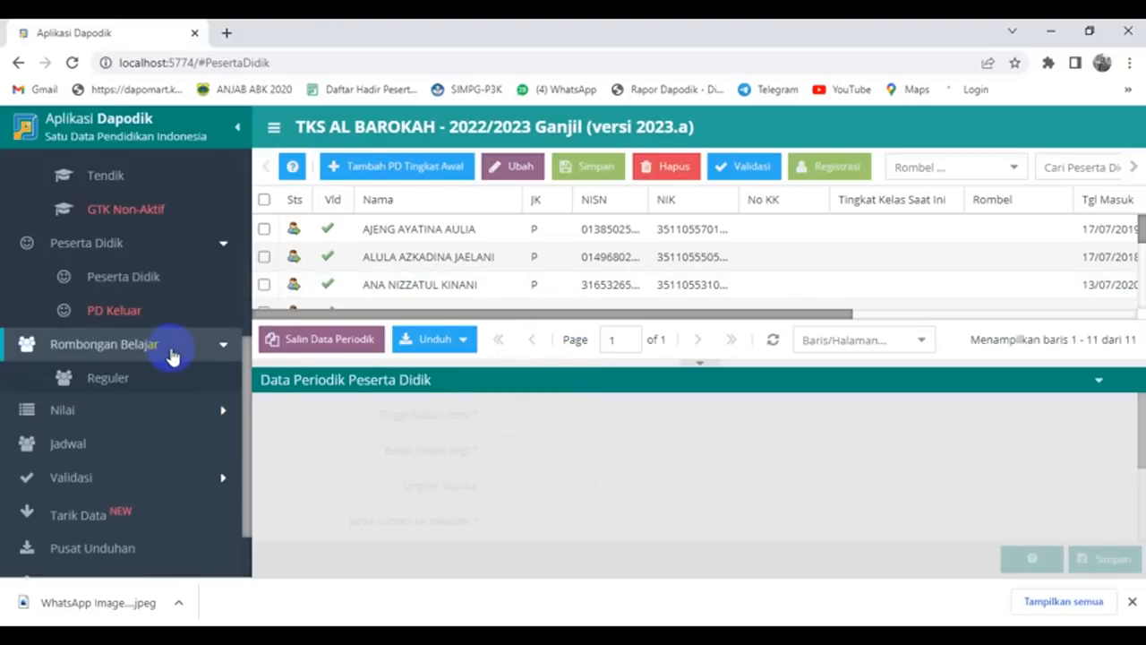
click(108, 377)
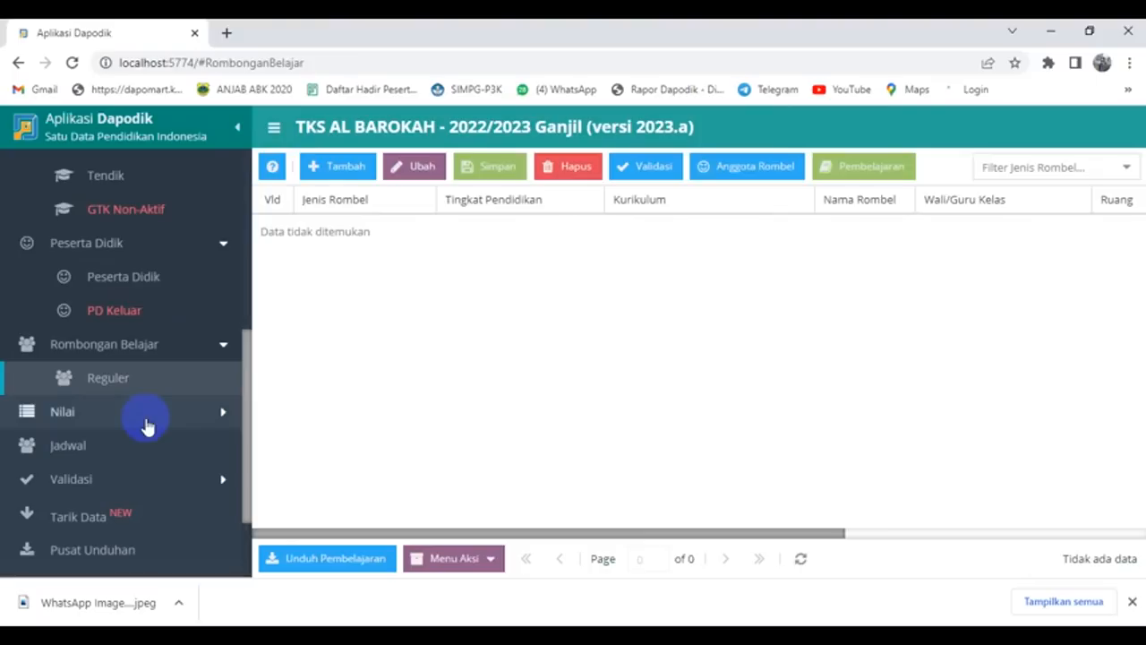
click(488, 559)
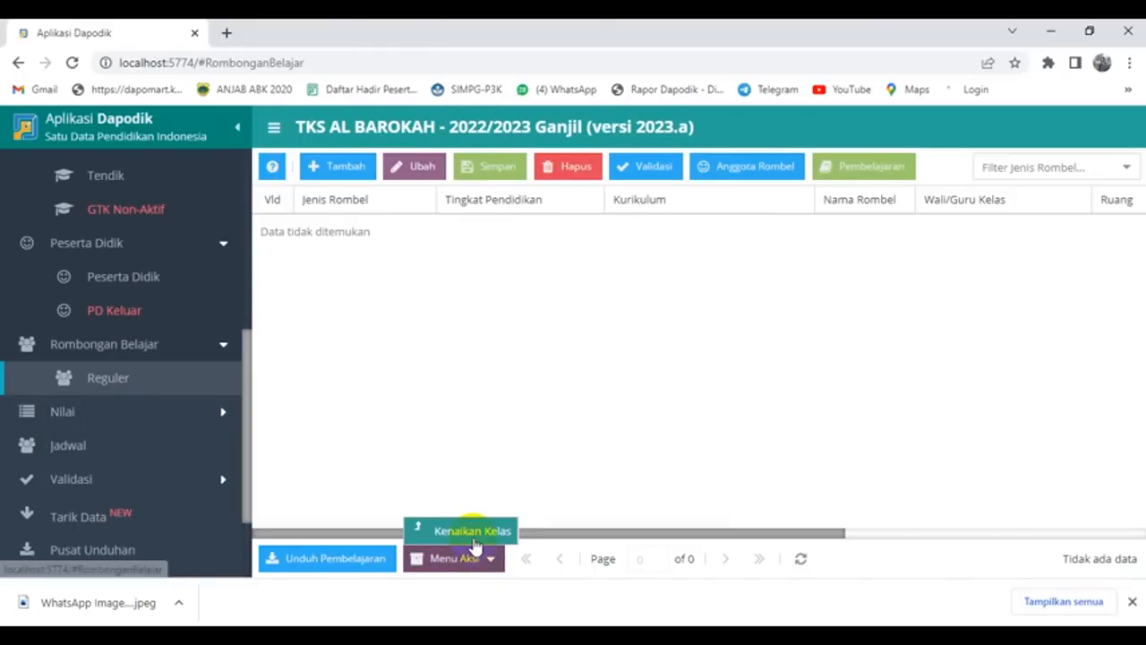
click(473, 531)
click(784, 347)
click(670, 372)
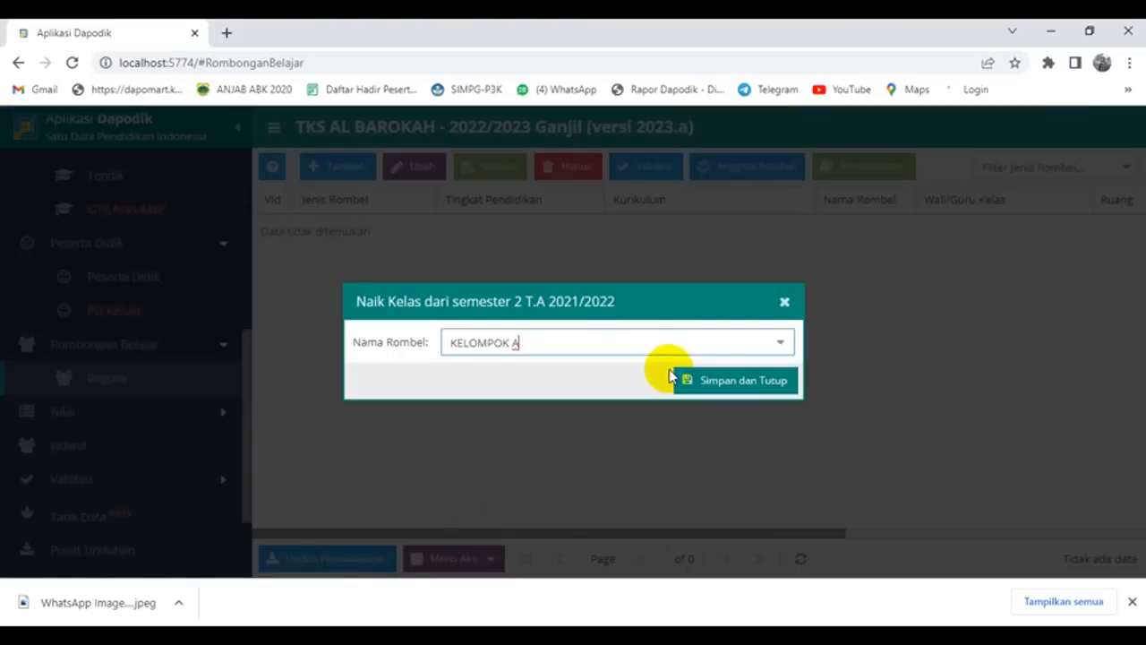
click(700, 387)
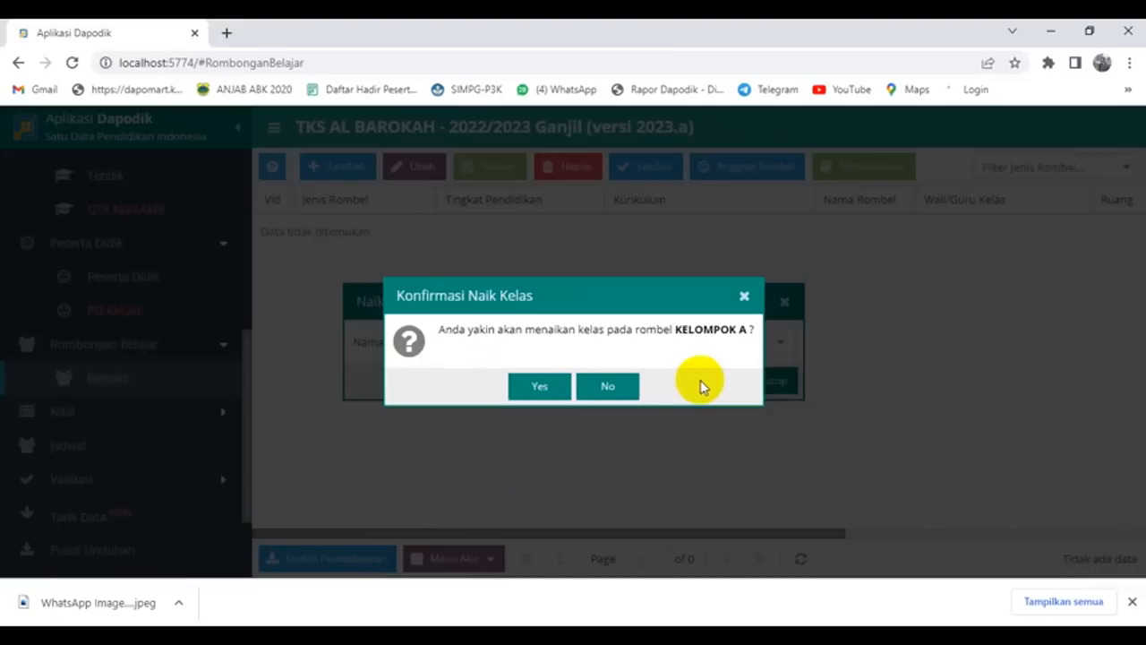
click(539, 387)
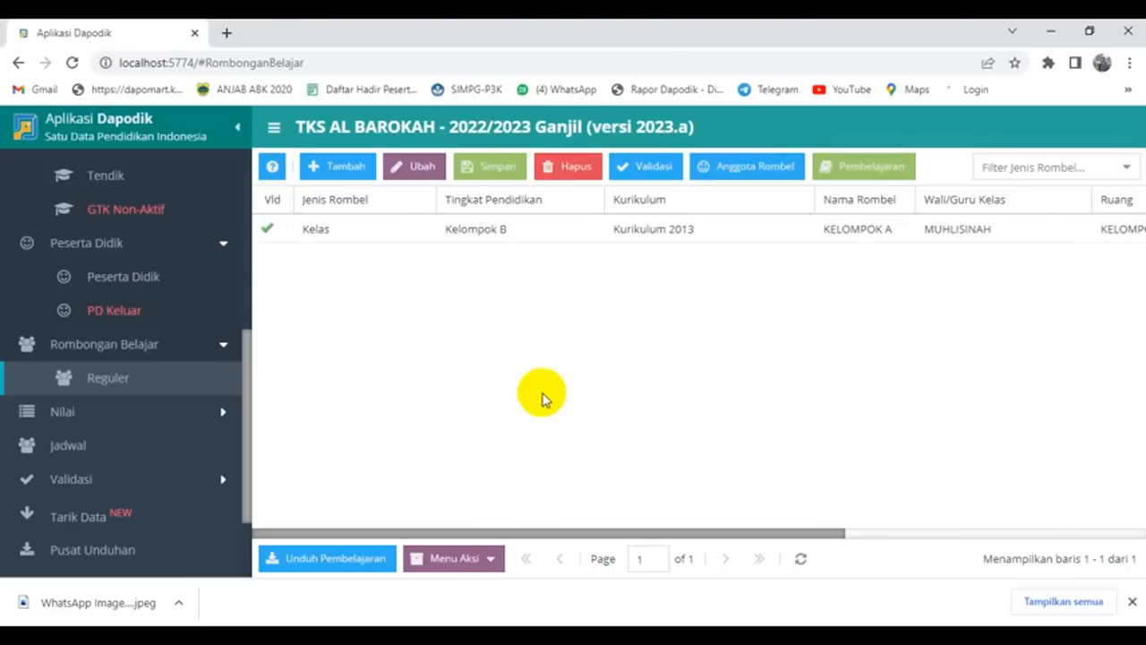
Step: Change KELOMPOK A's curriculum from Kurikulum 2013 to Kurikulum PAUD Merdeka, dismissing the error
click(686, 232)
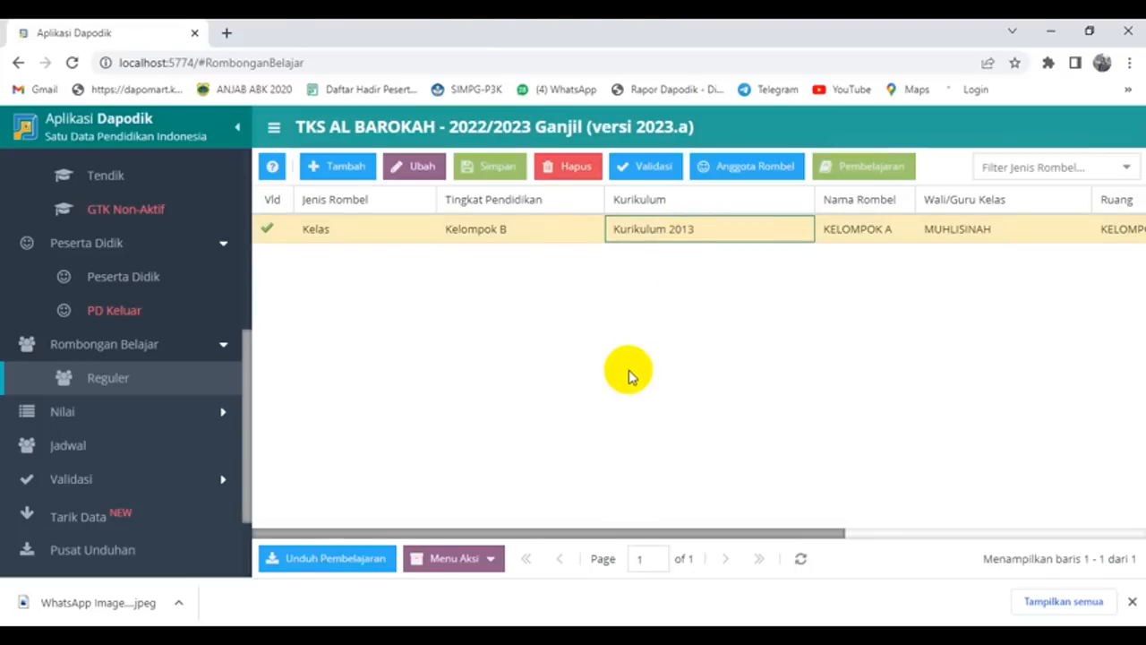
click(770, 223)
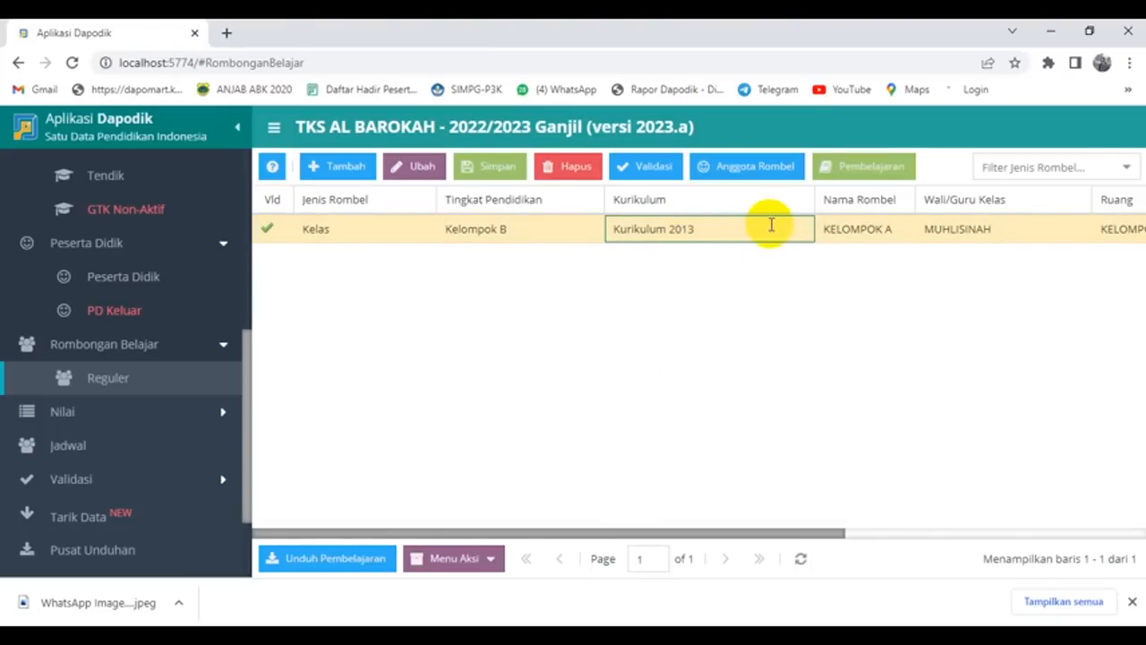
click(801, 230)
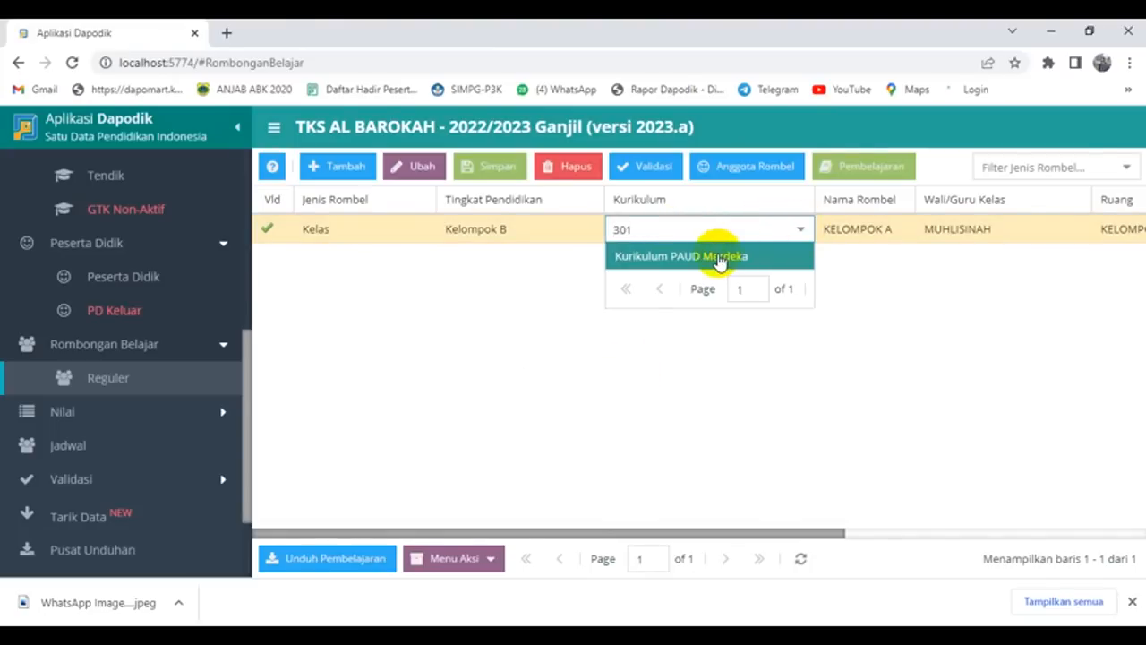
click(719, 258)
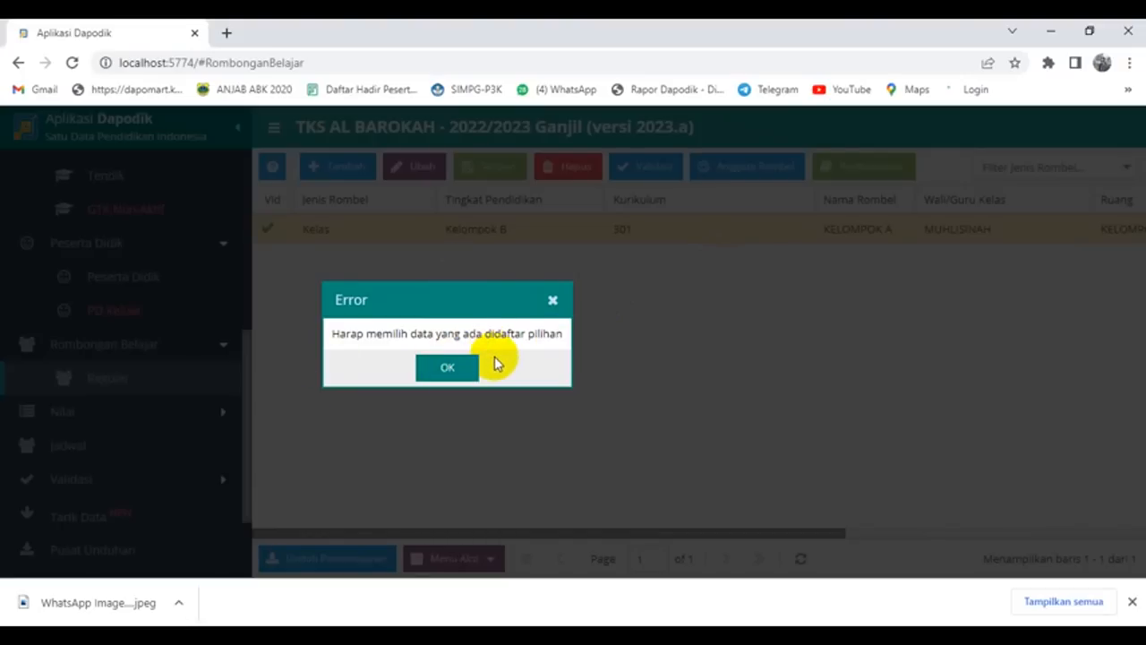
click(449, 368)
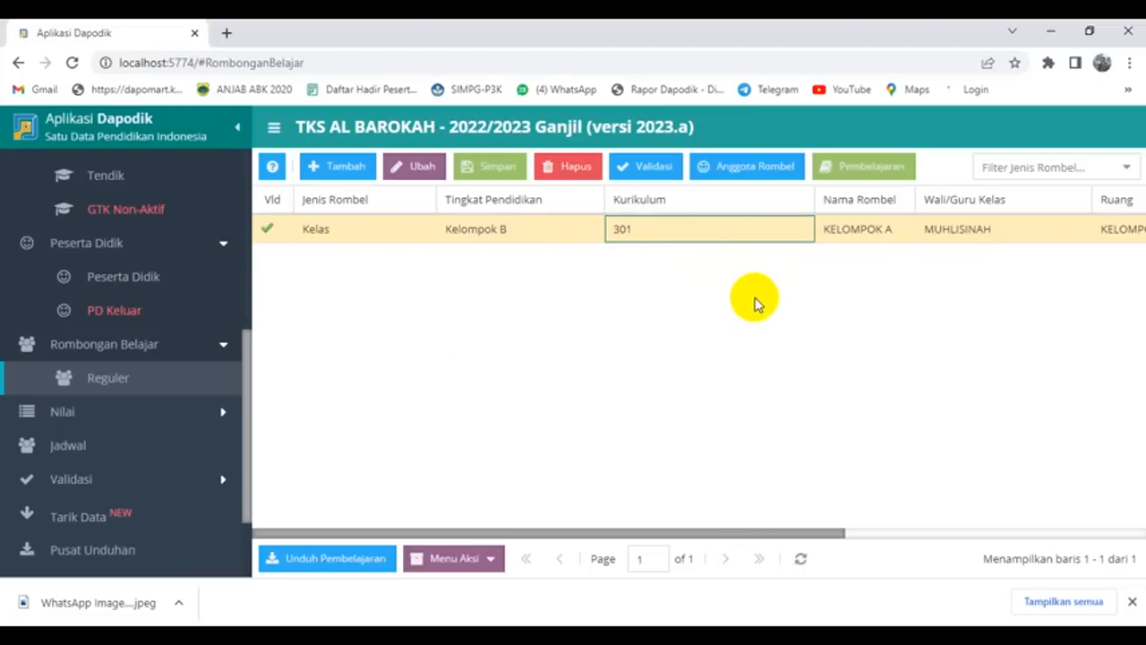
Step: In KELOMPOK A's member list, shift-select the students and remove them from the rombel
click(755, 166)
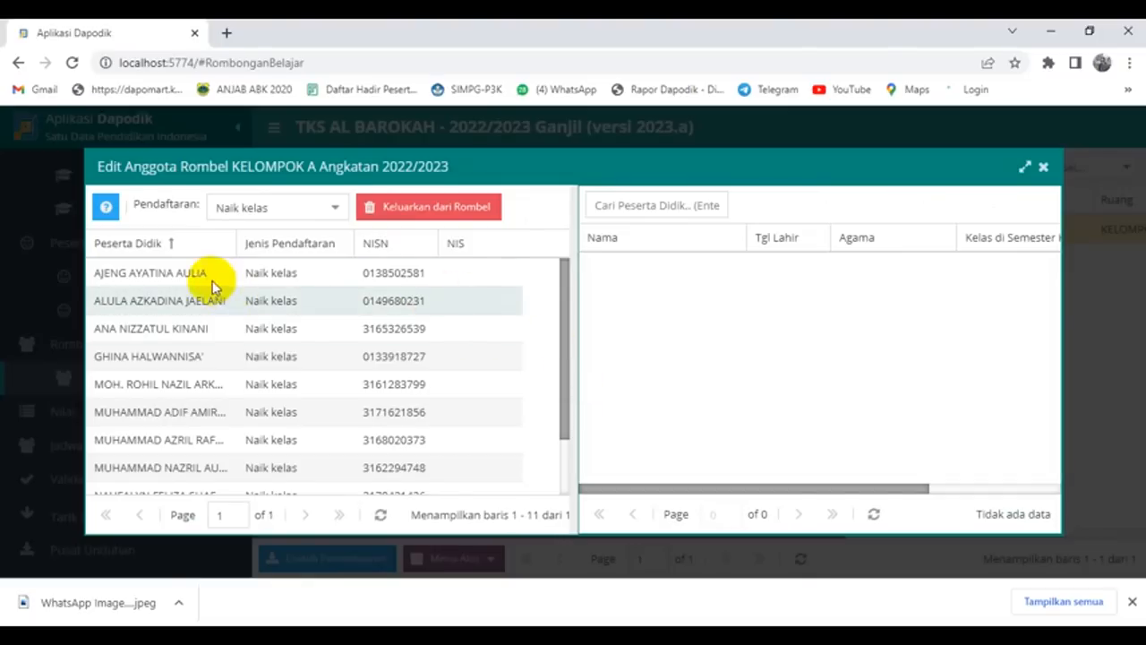
click(194, 273)
key(shift+Down)
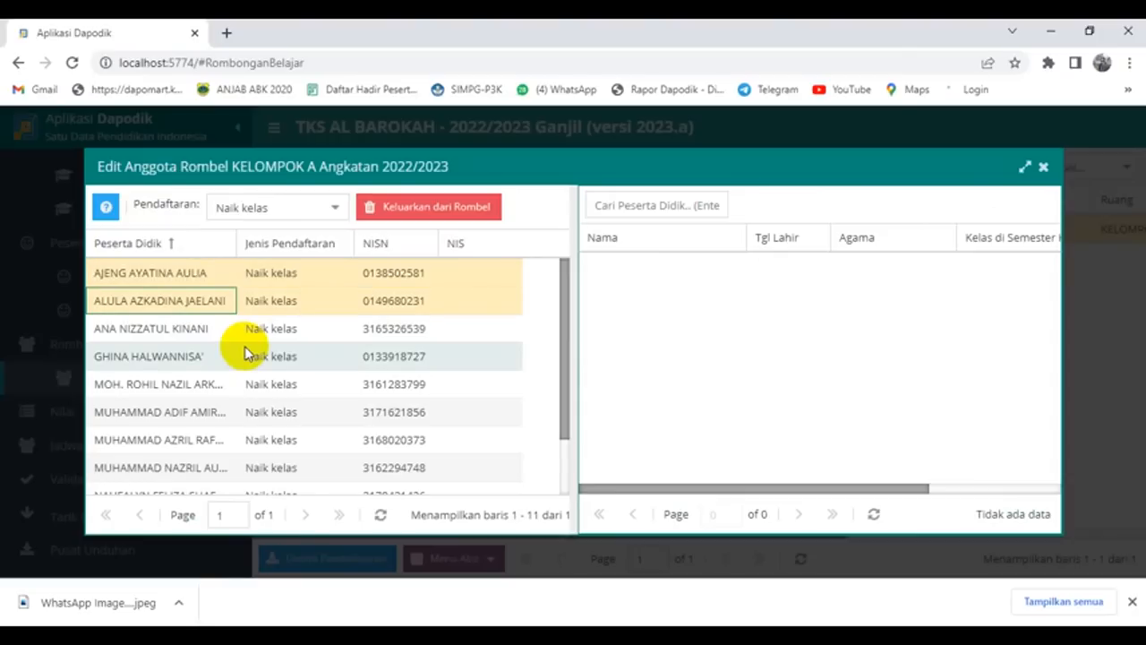
key(shift+Down)
key(shift+Down)
key(shift+Down)
key(shift+Down)
key(shift+Down)
key(shift+Down)
key(shift+Down)
key(shift+Down)
key(shift+Down)
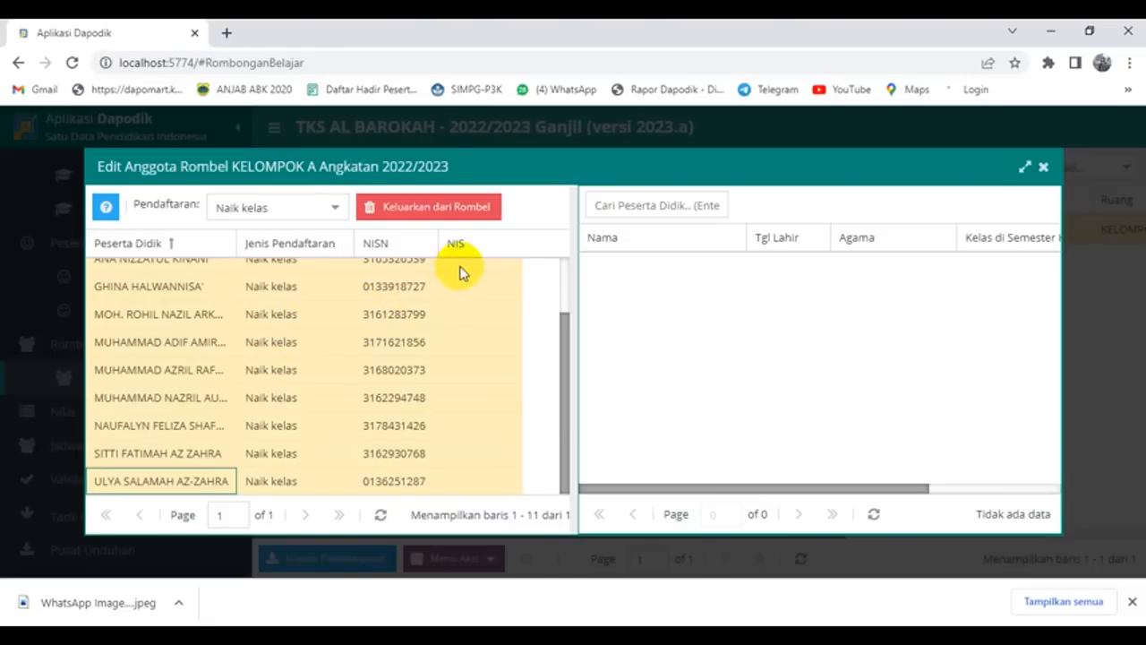
click(448, 206)
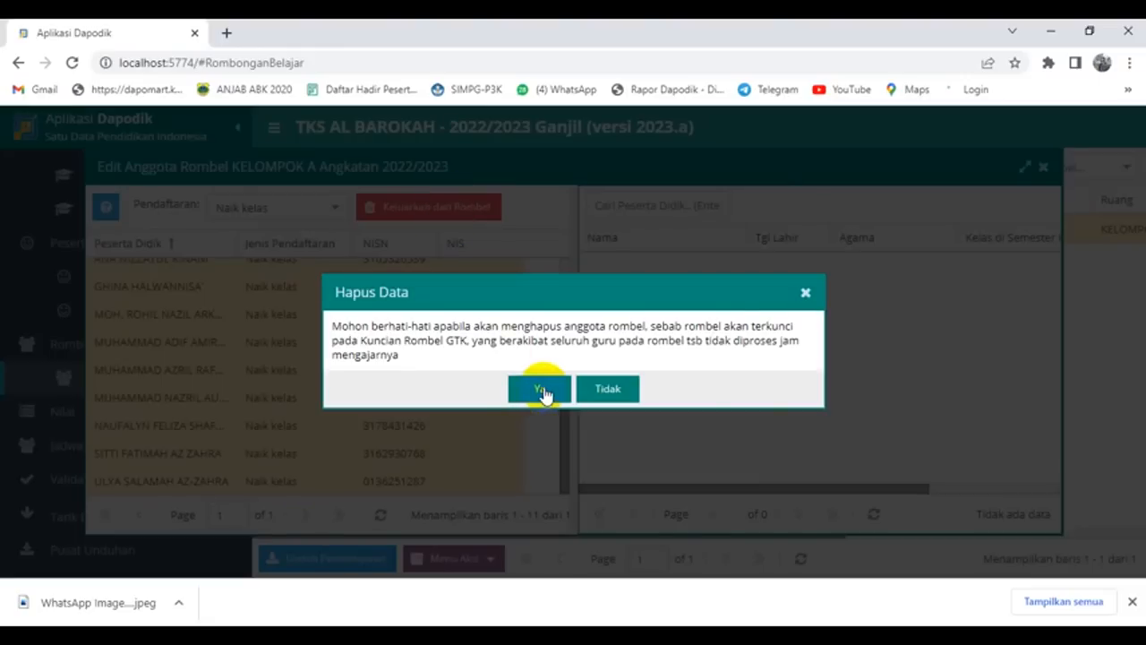
click(540, 390)
click(541, 375)
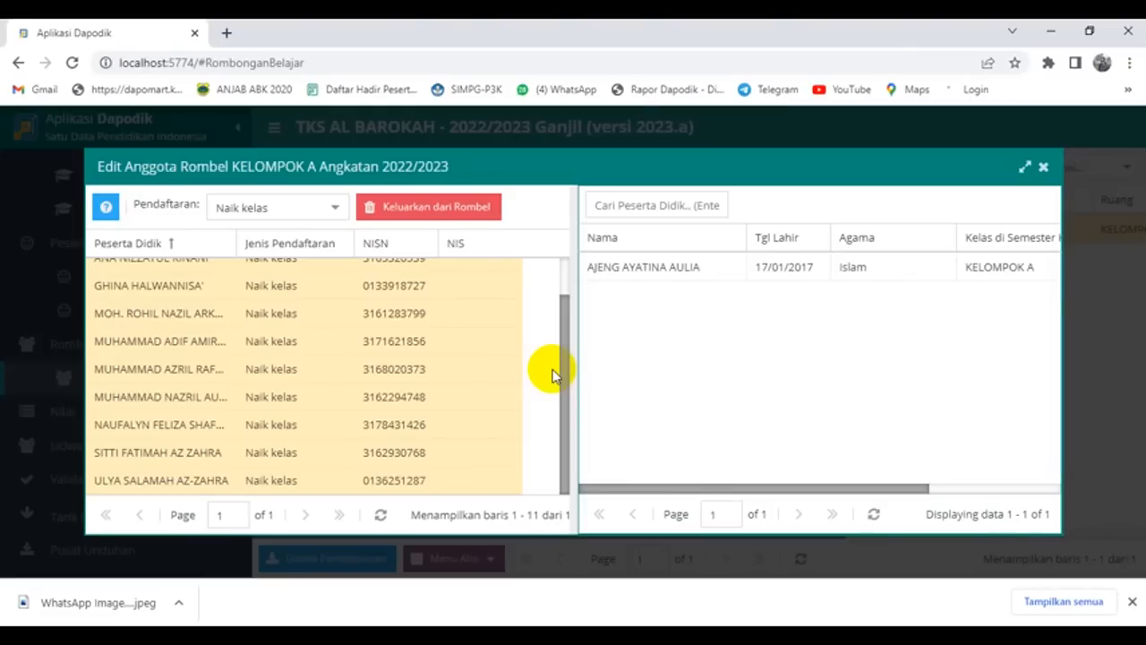
Step: Remove the next several remaining students one at a time, confirming each removal
scroll(430, 376, up, 2)
click(182, 330)
click(185, 273)
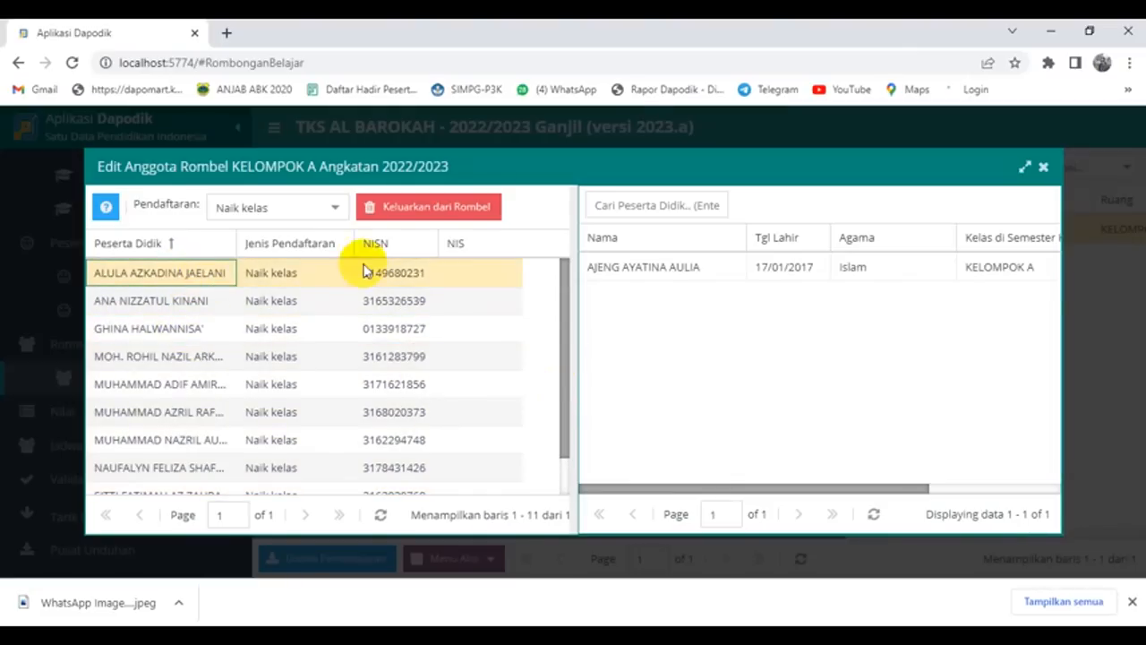
click(469, 212)
click(536, 392)
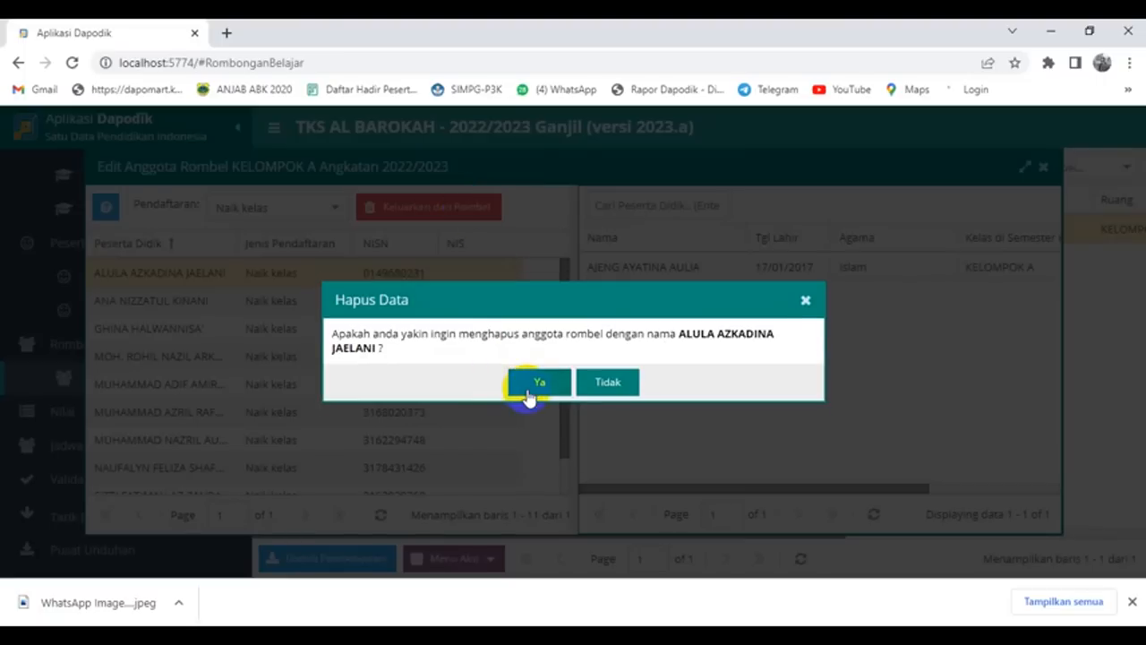
click(533, 380)
click(187, 273)
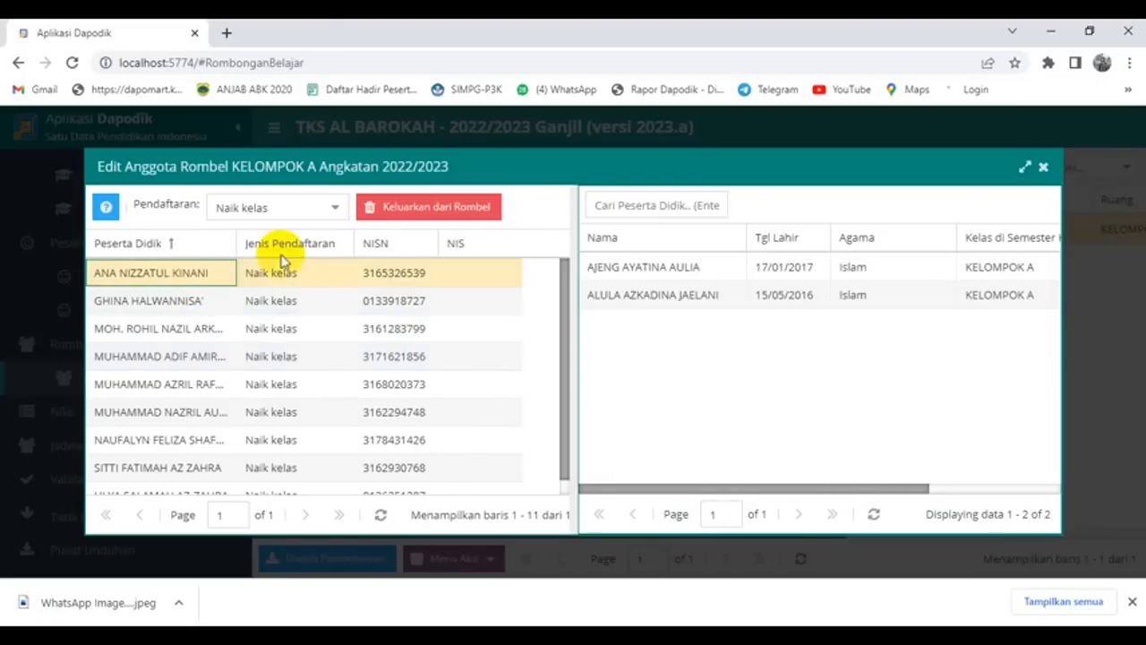
click(426, 220)
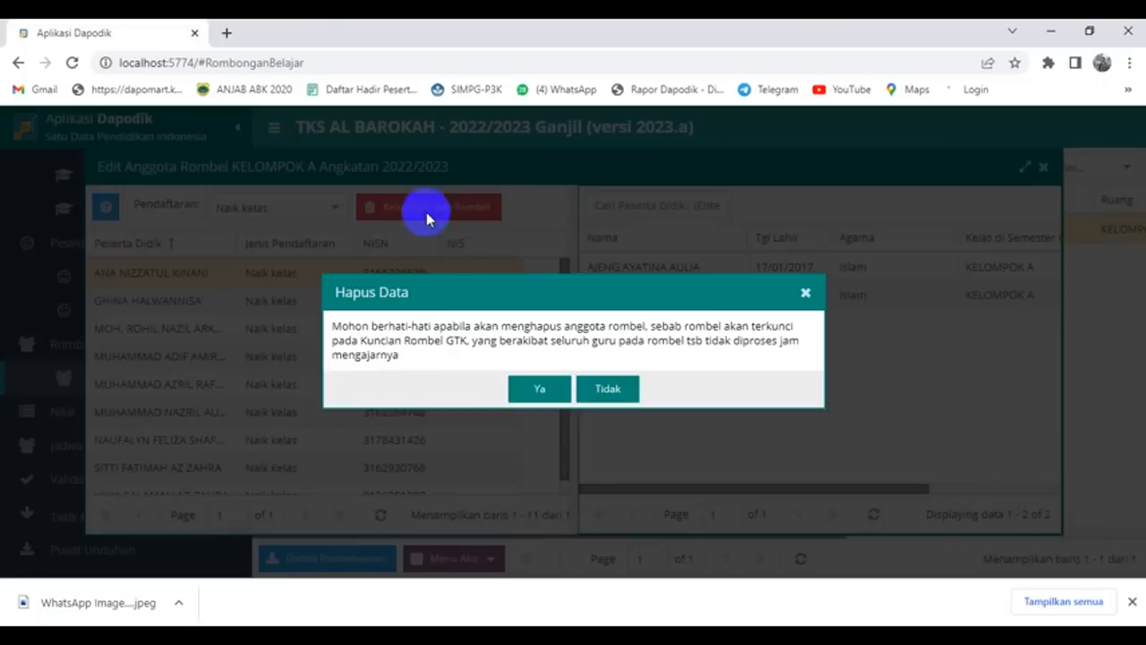
click(540, 389)
click(539, 374)
click(243, 276)
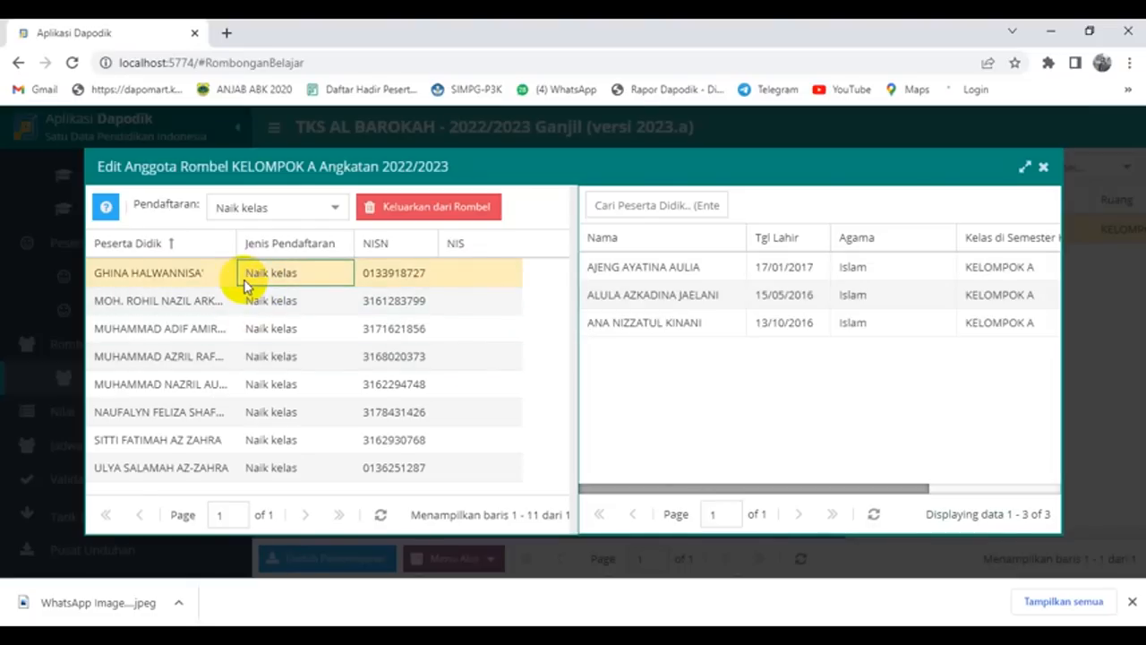
click(445, 217)
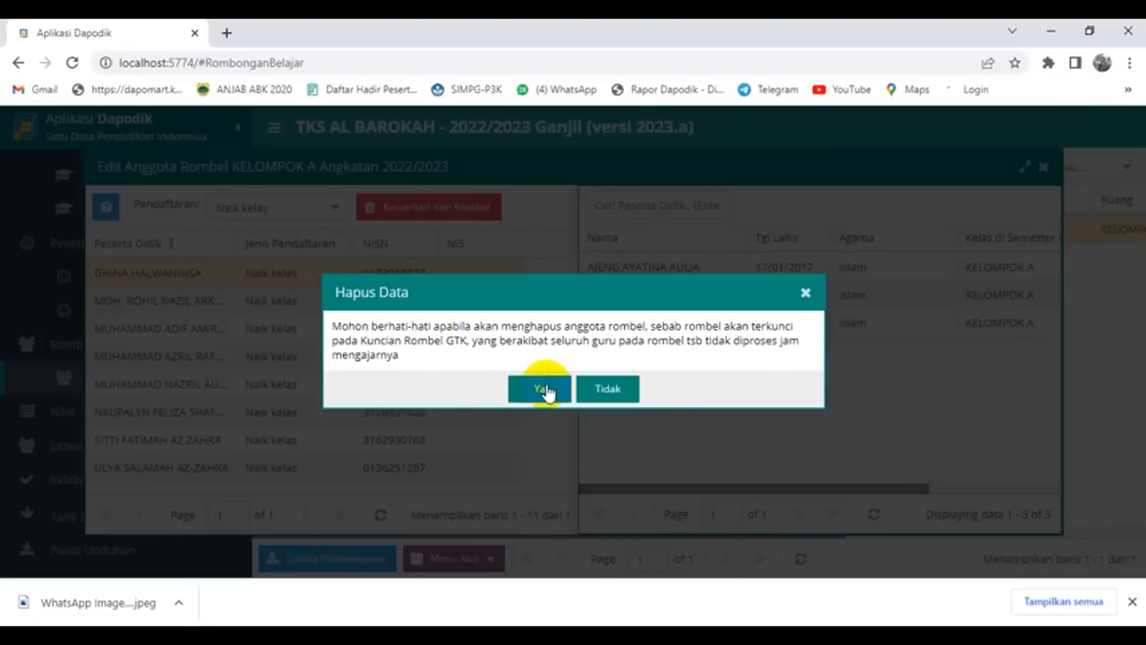
click(542, 386)
click(528, 375)
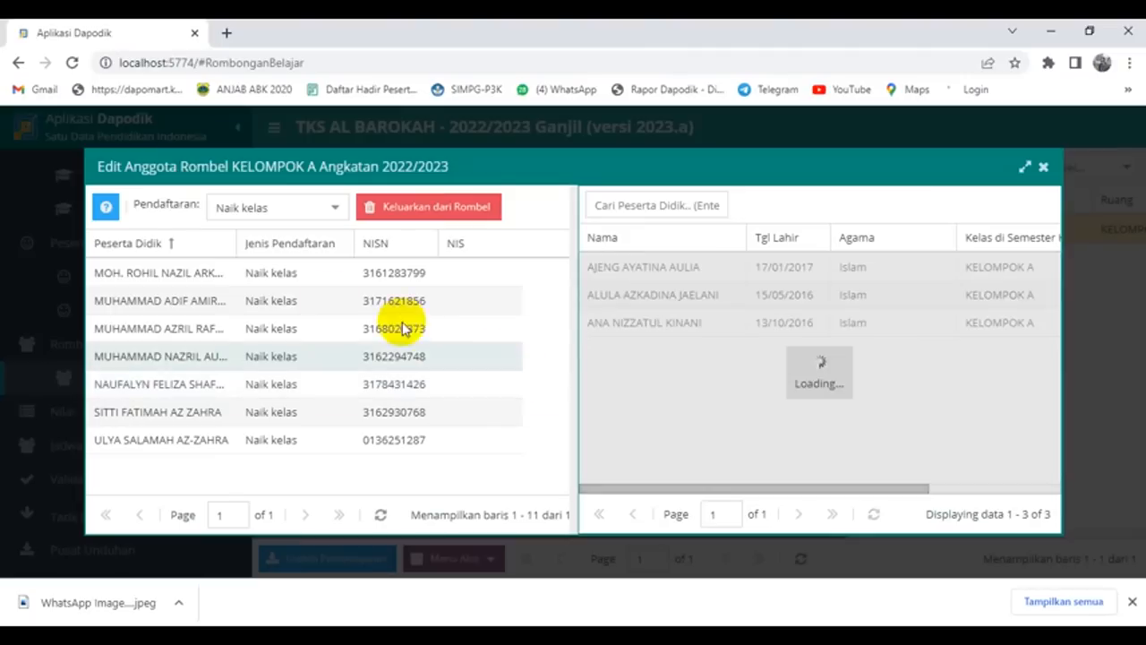
click(417, 211)
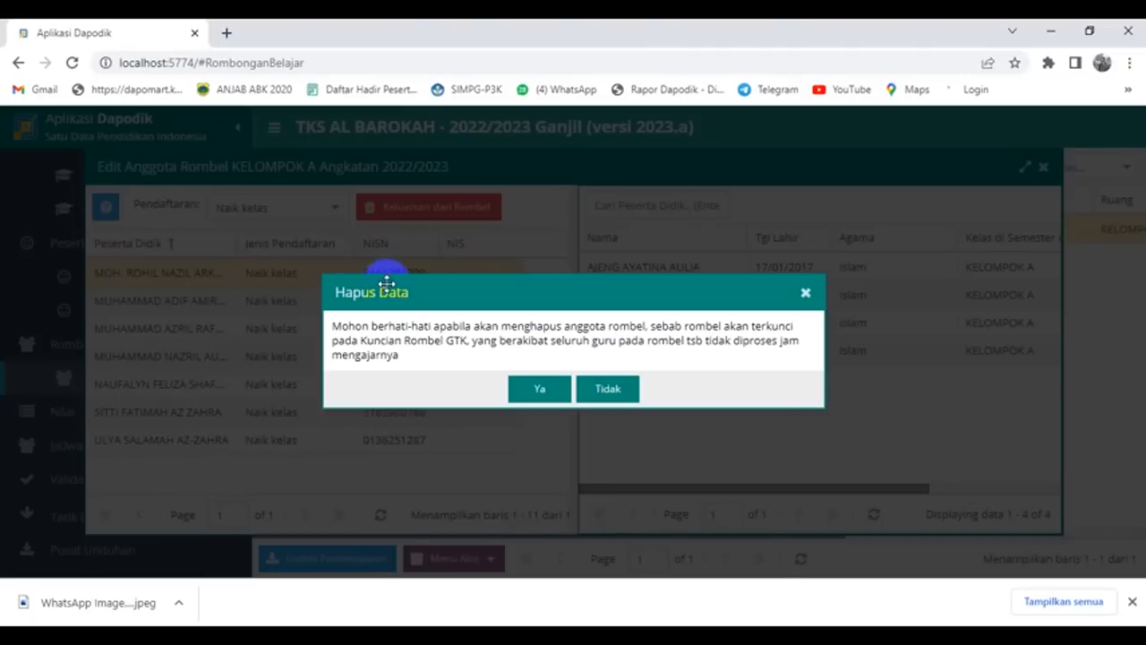
click(535, 388)
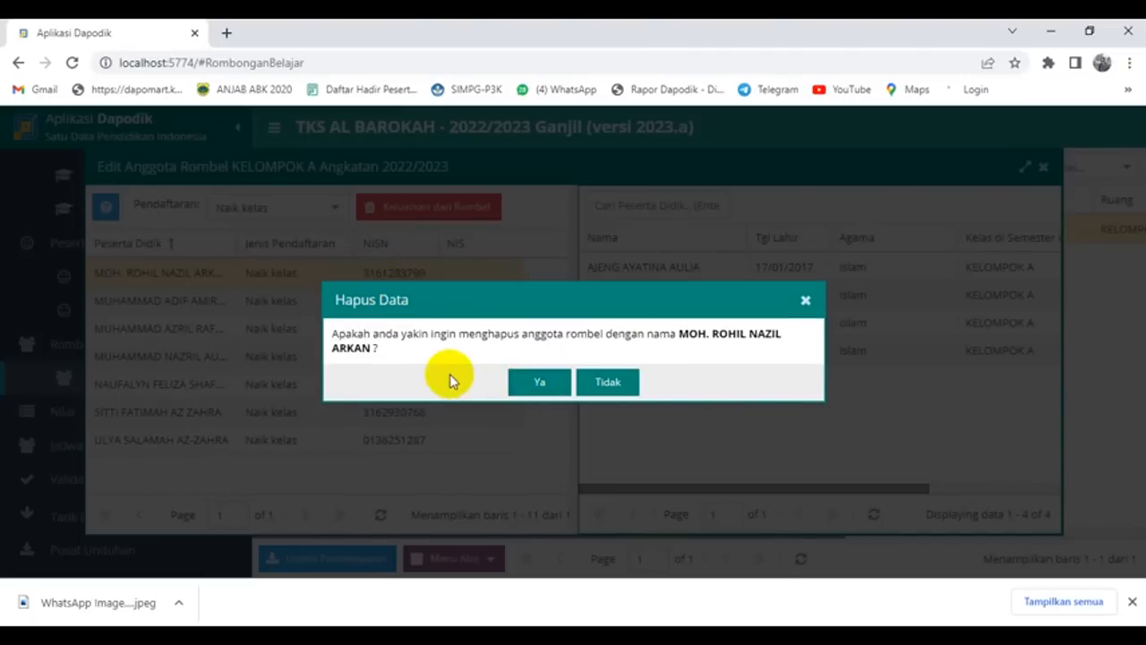
click(537, 384)
Step: Remove the remaining students individually, through the last one, confirming each removal
click(202, 272)
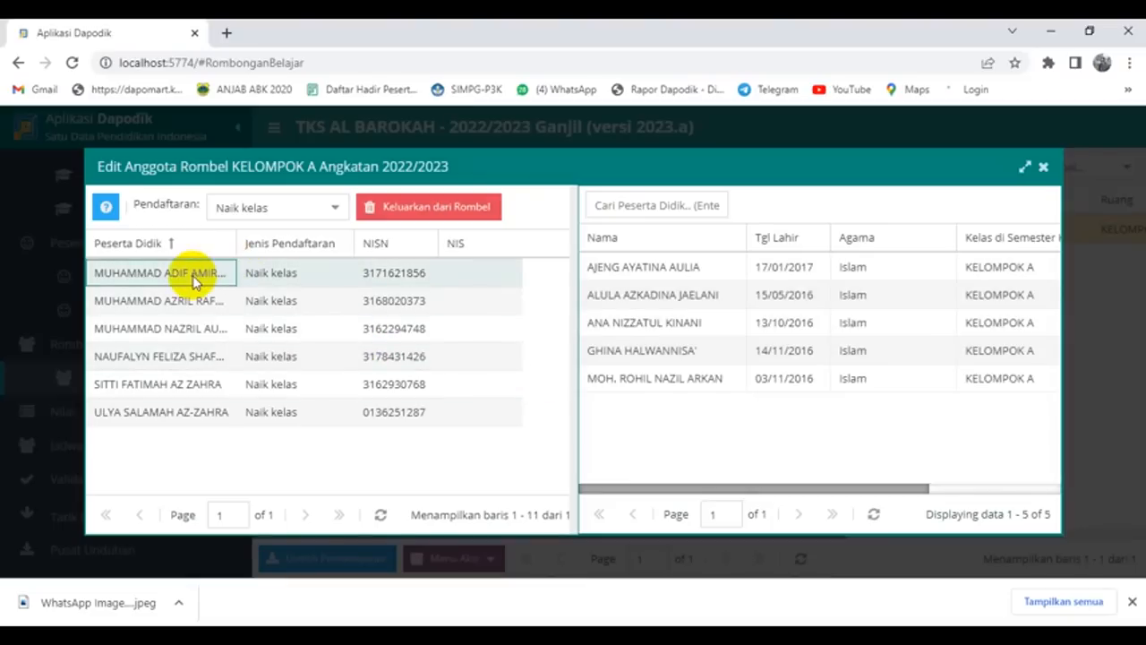
click(445, 208)
click(535, 388)
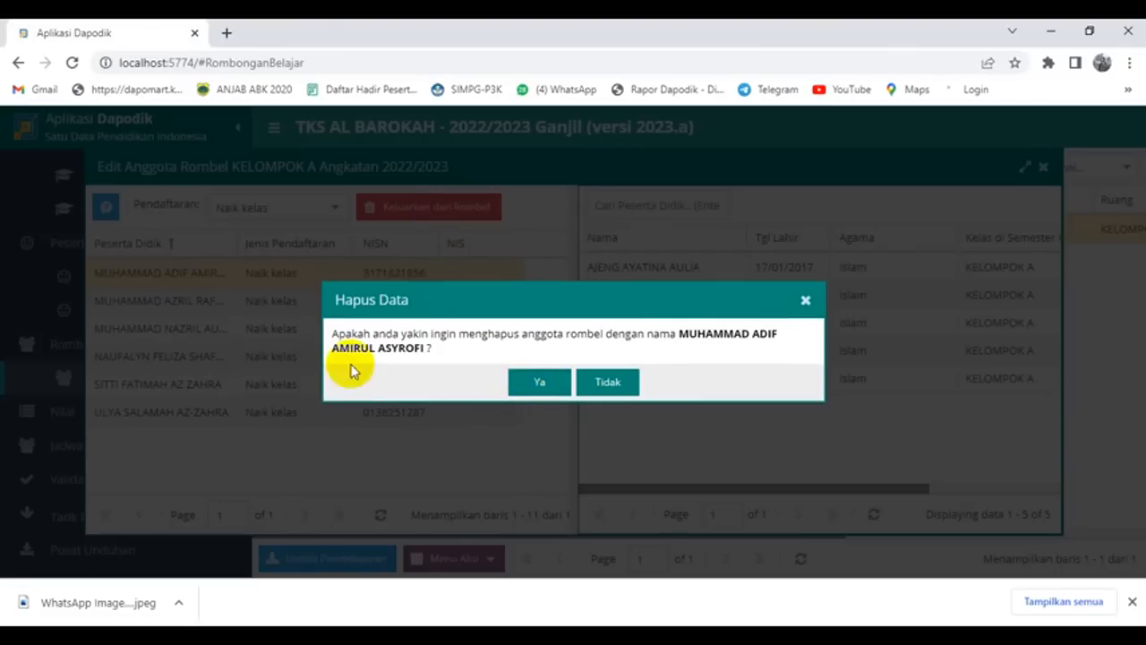
click(538, 383)
click(205, 276)
click(439, 208)
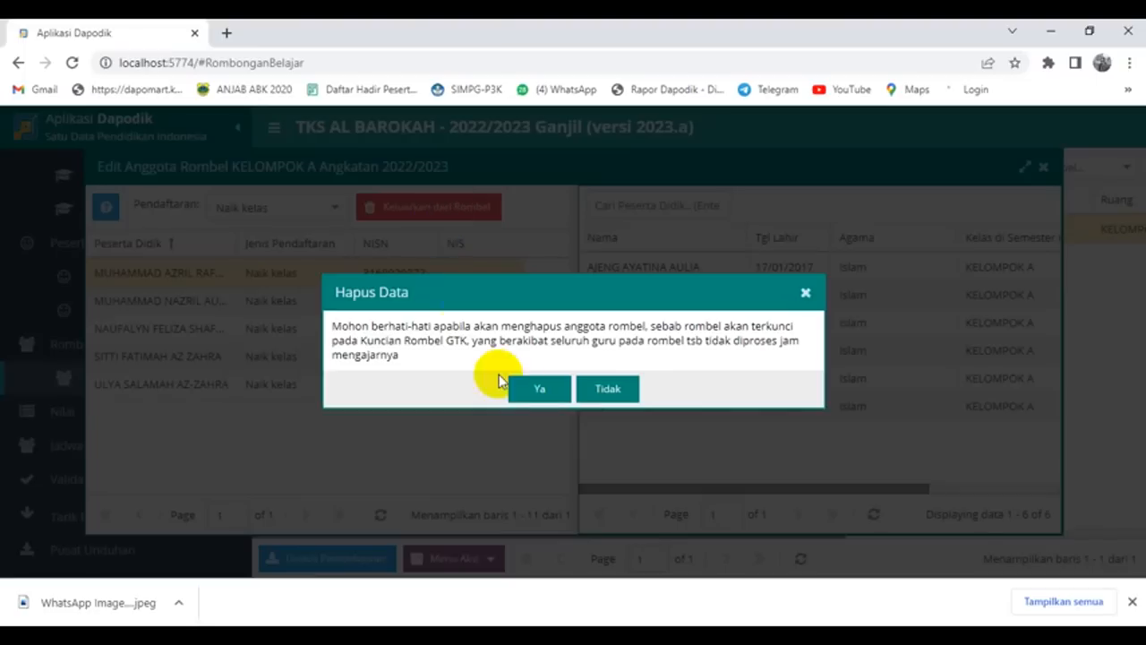
click(535, 389)
click(537, 383)
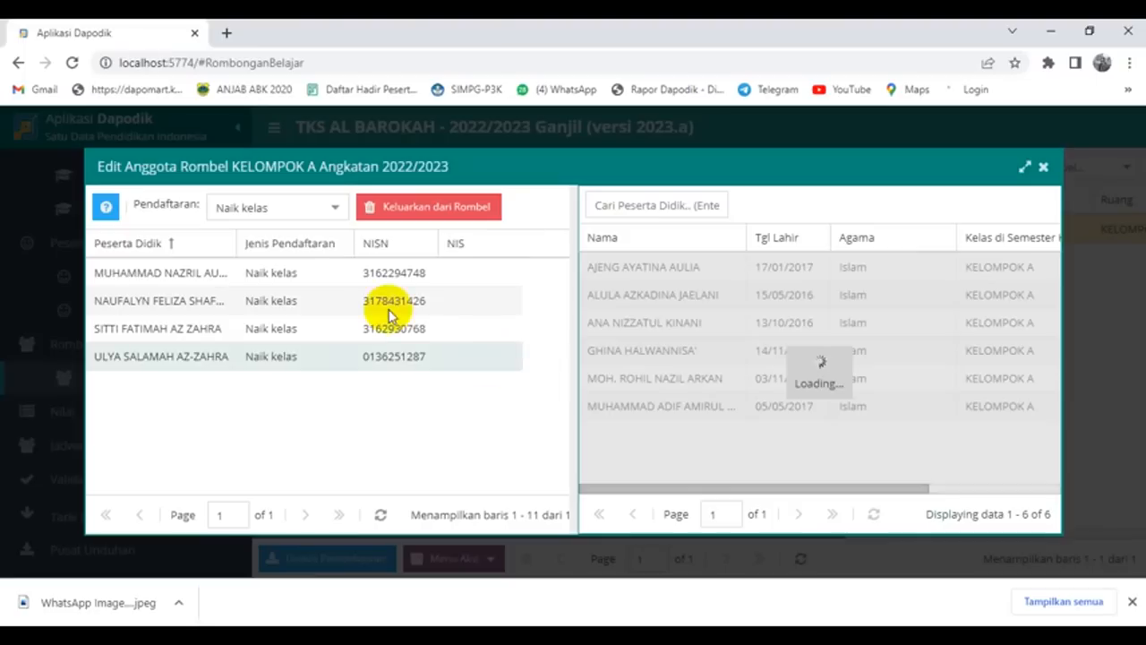
click(470, 213)
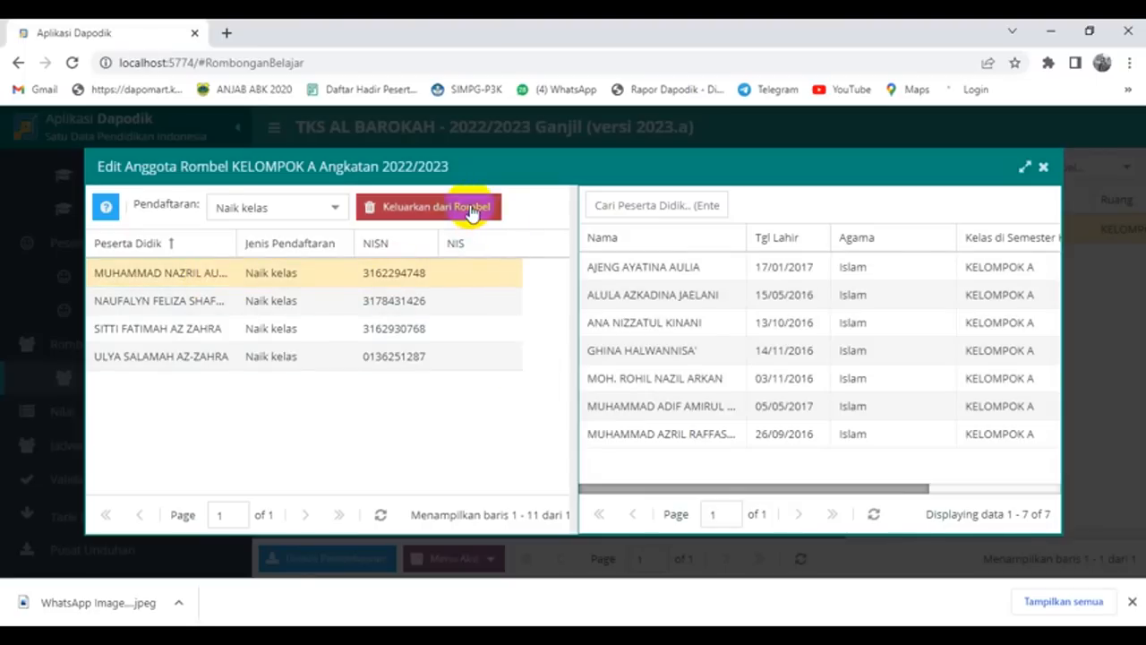
click(546, 392)
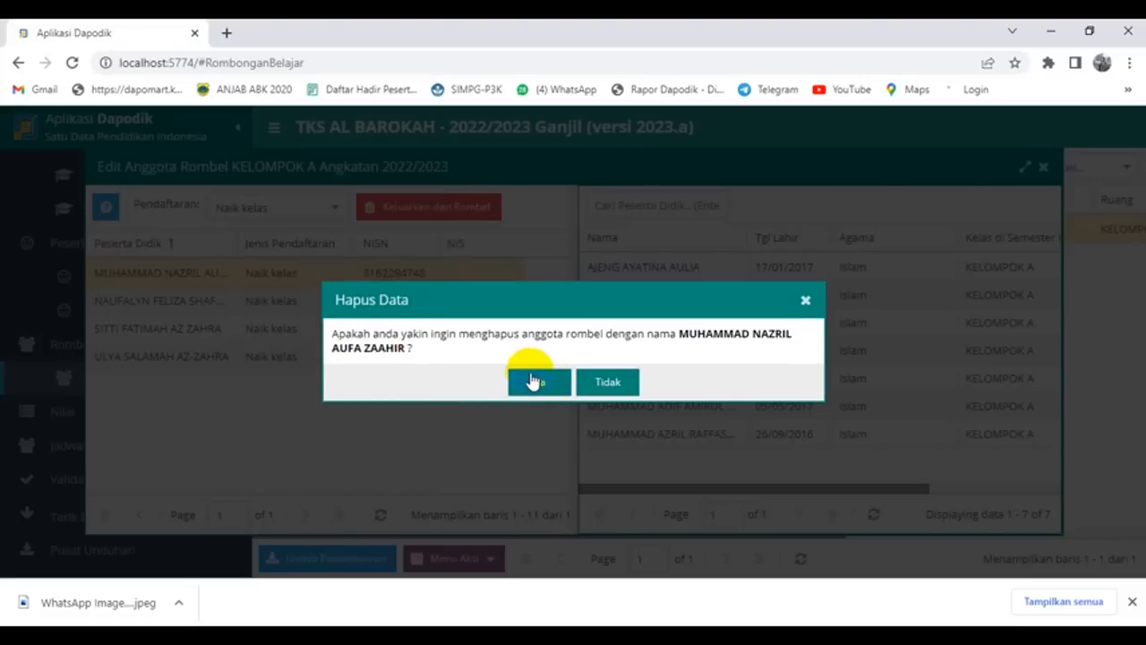
click(531, 384)
click(188, 274)
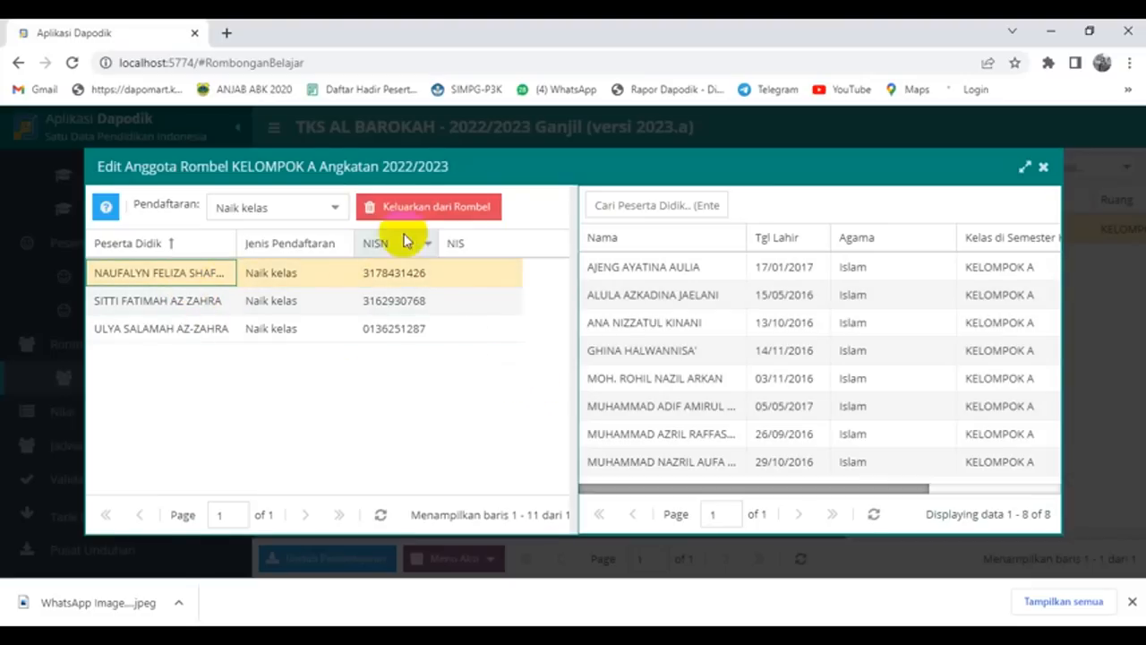
click(421, 208)
click(528, 388)
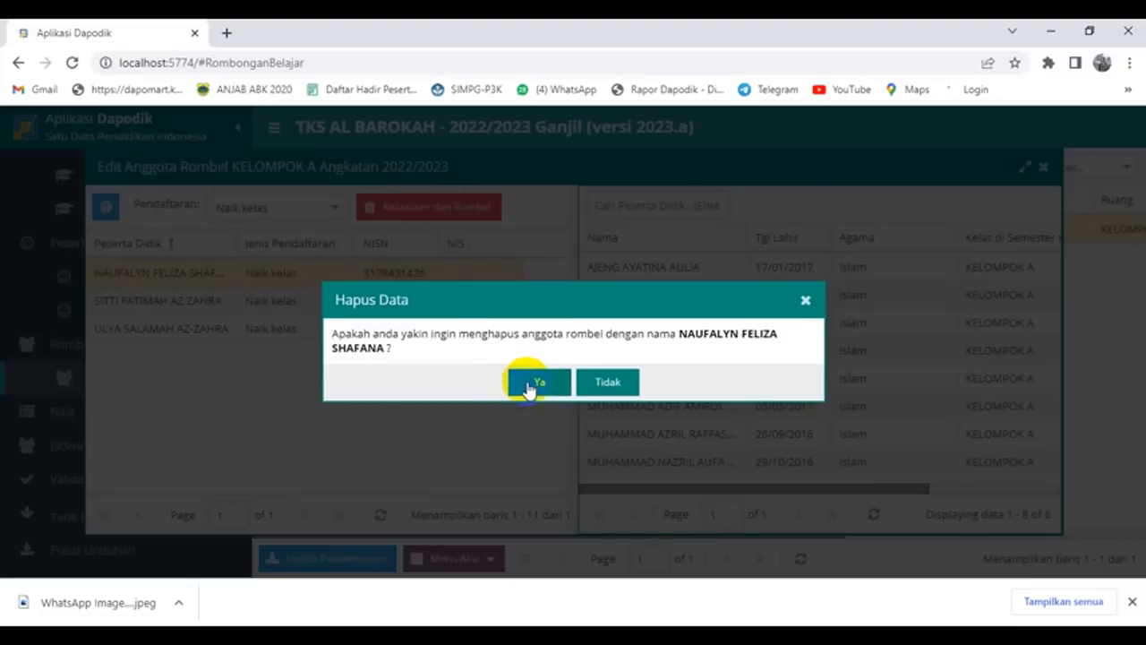
click(538, 383)
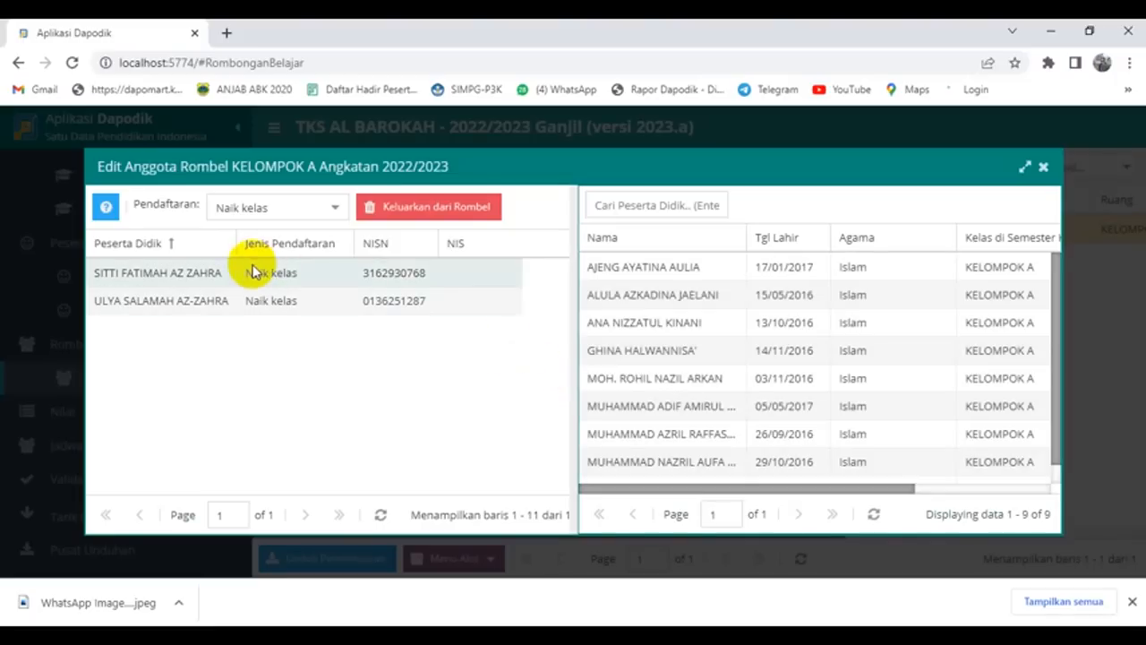
click(206, 276)
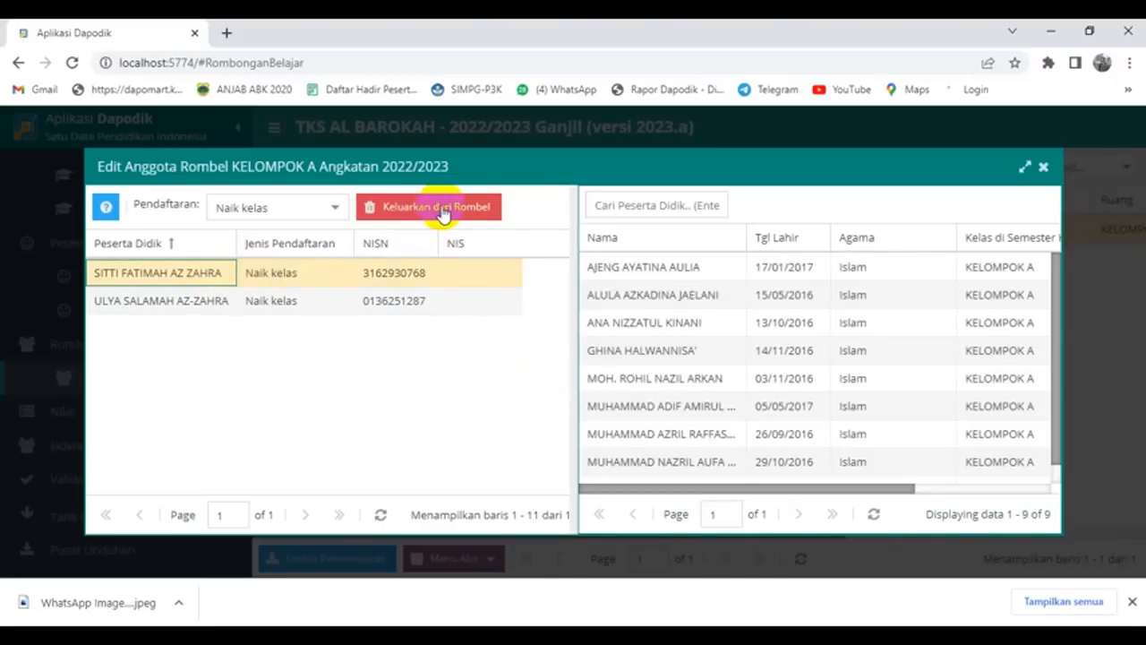
click(439, 207)
click(529, 390)
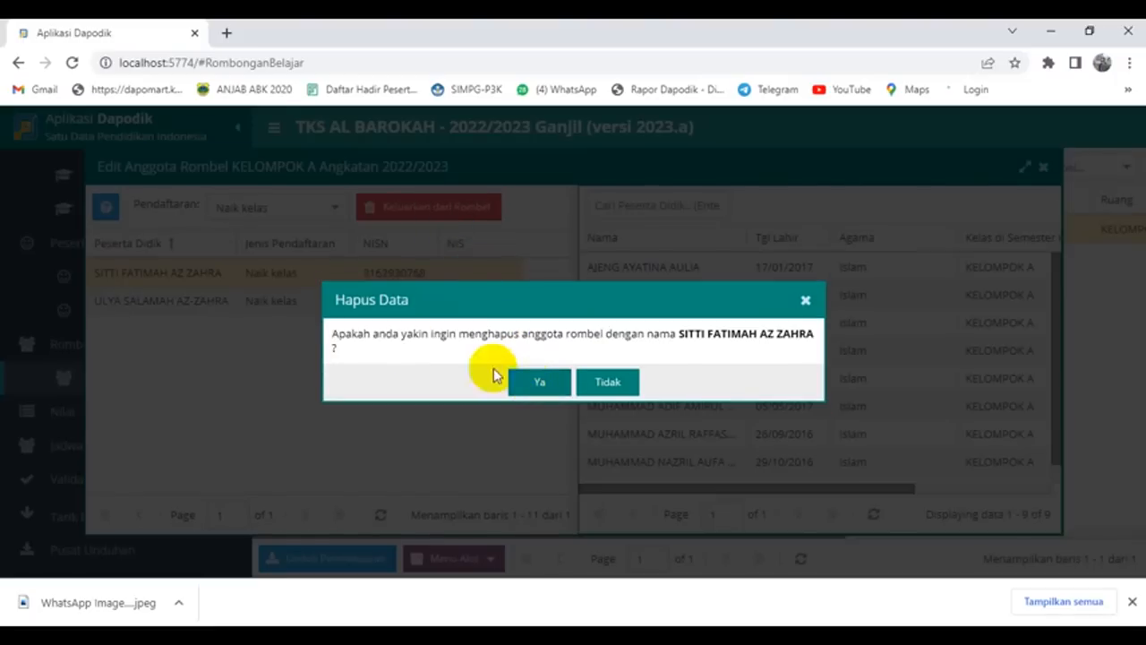
click(539, 383)
click(198, 276)
click(429, 208)
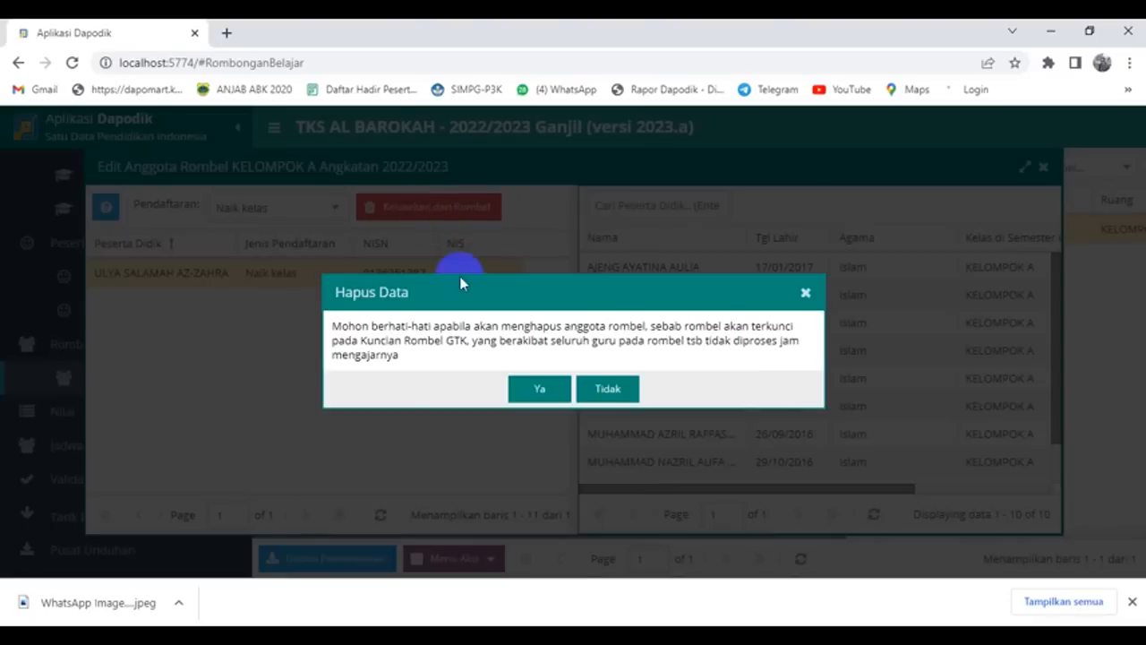
click(540, 385)
click(539, 383)
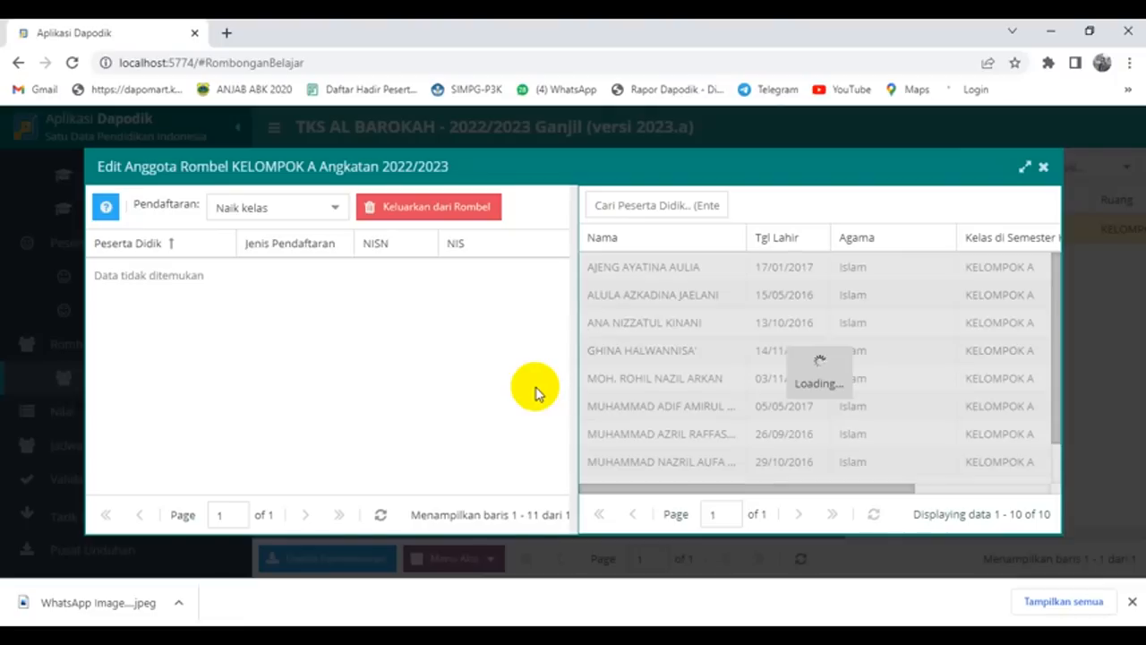
Step: Delete the empty KELOMPOK A rombel together with its linked data after confirming the warnings
click(1044, 169)
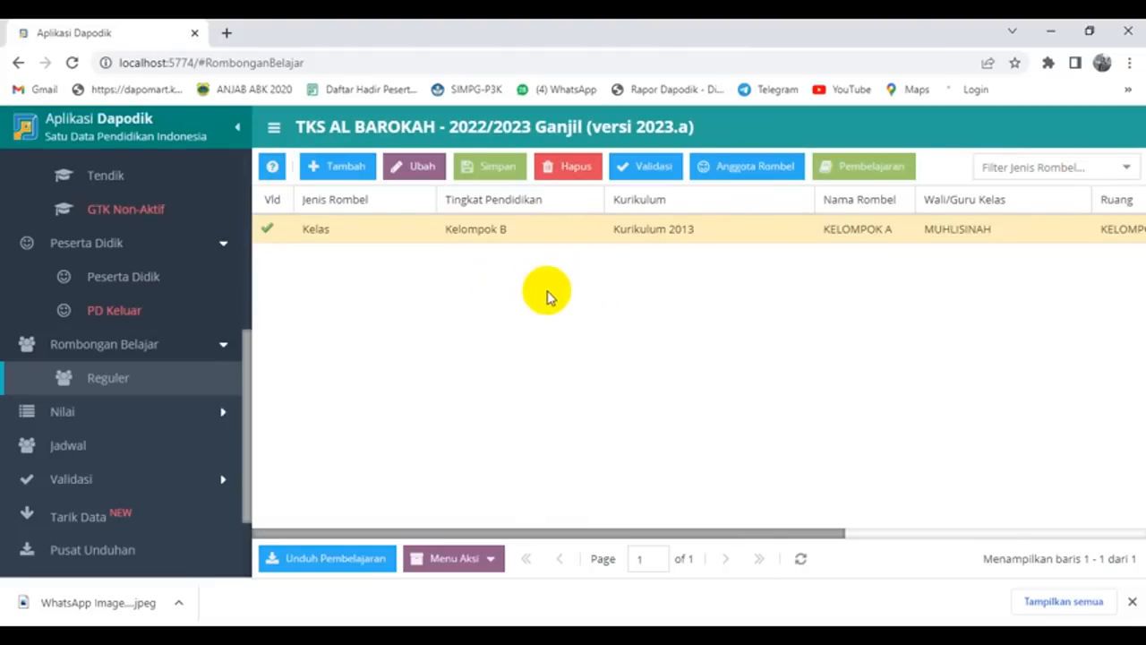
click(576, 167)
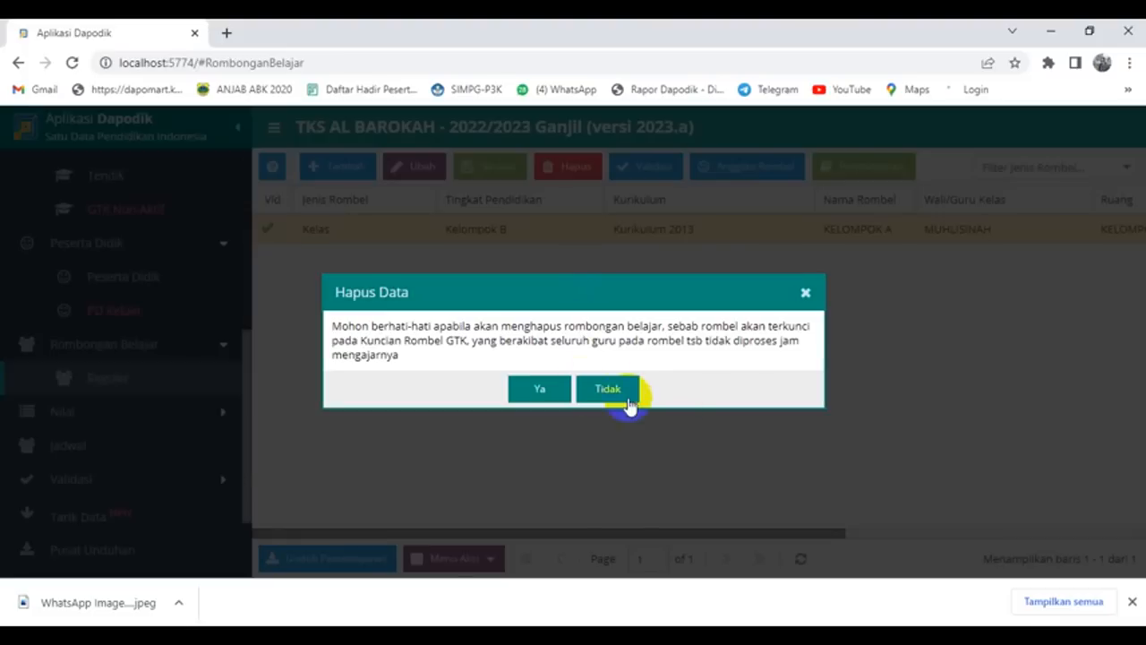
click(543, 388)
click(542, 379)
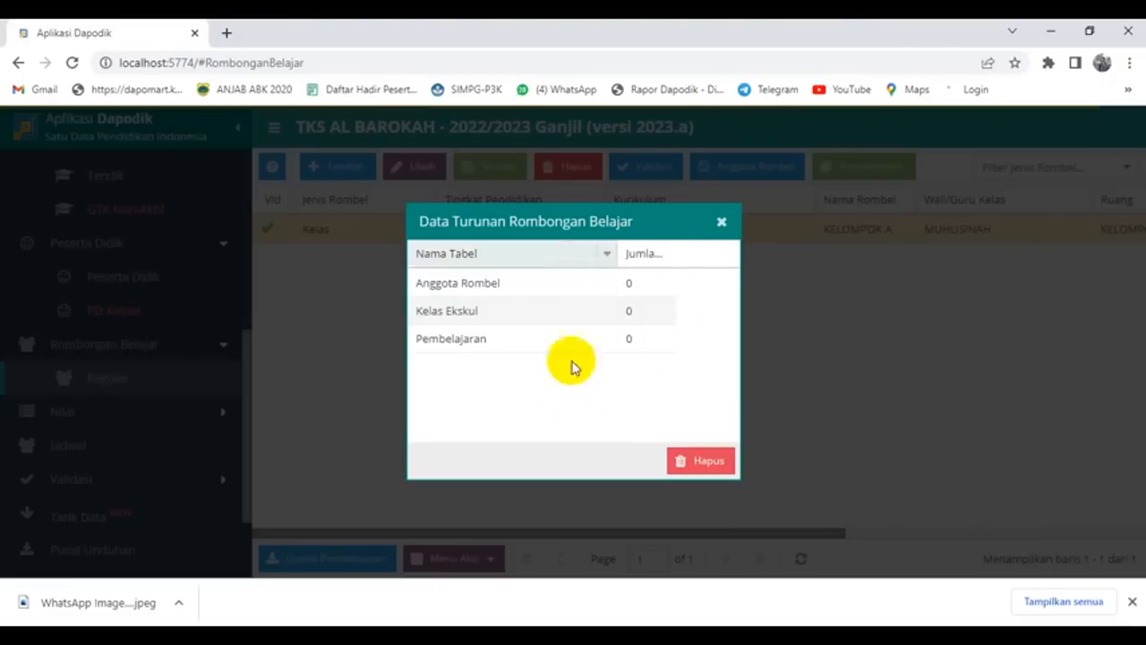
click(704, 461)
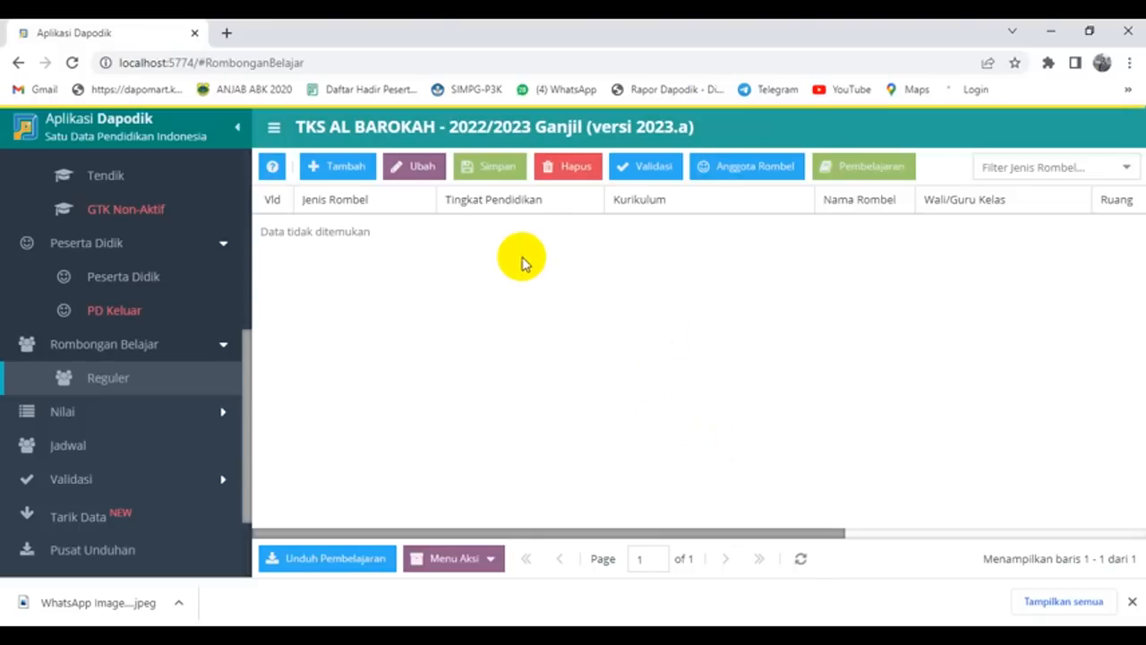
Step: Add a new rombel at level Kelompok B, Kurikulum PAUD Merdeka, named 'Kelompok B'
click(346, 169)
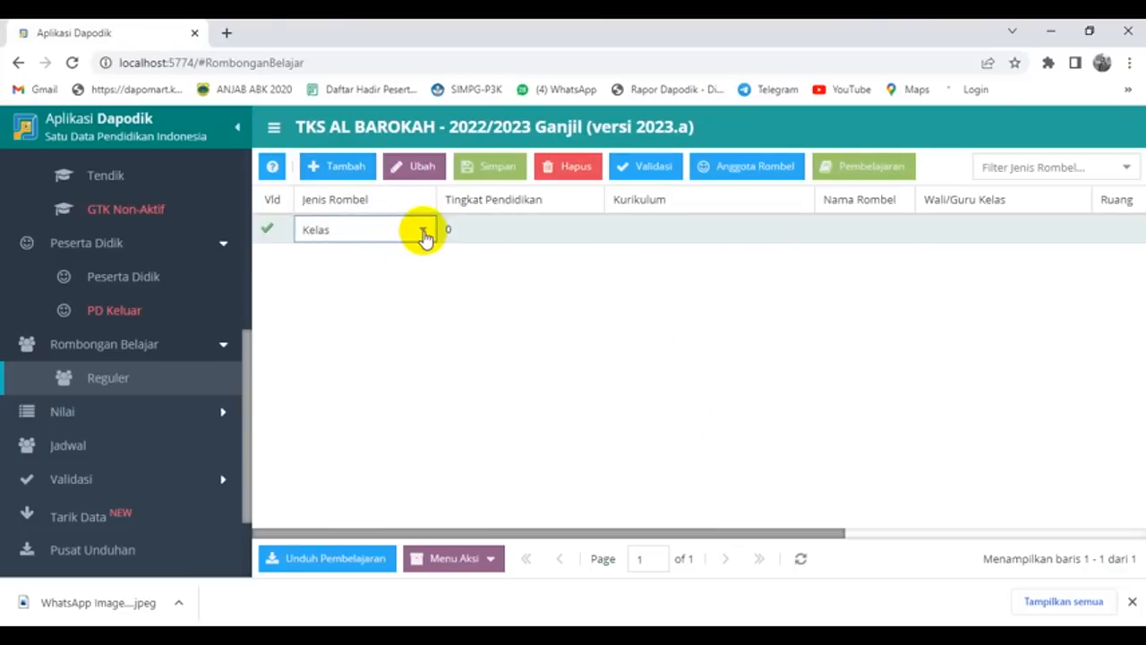
click(525, 230)
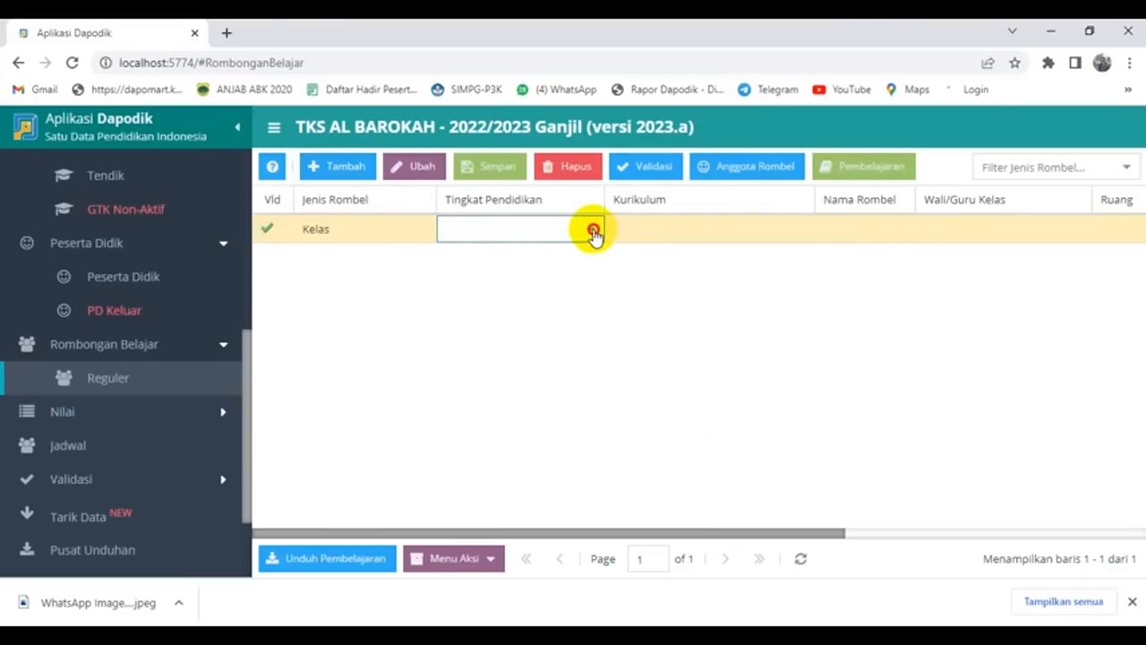
click(594, 232)
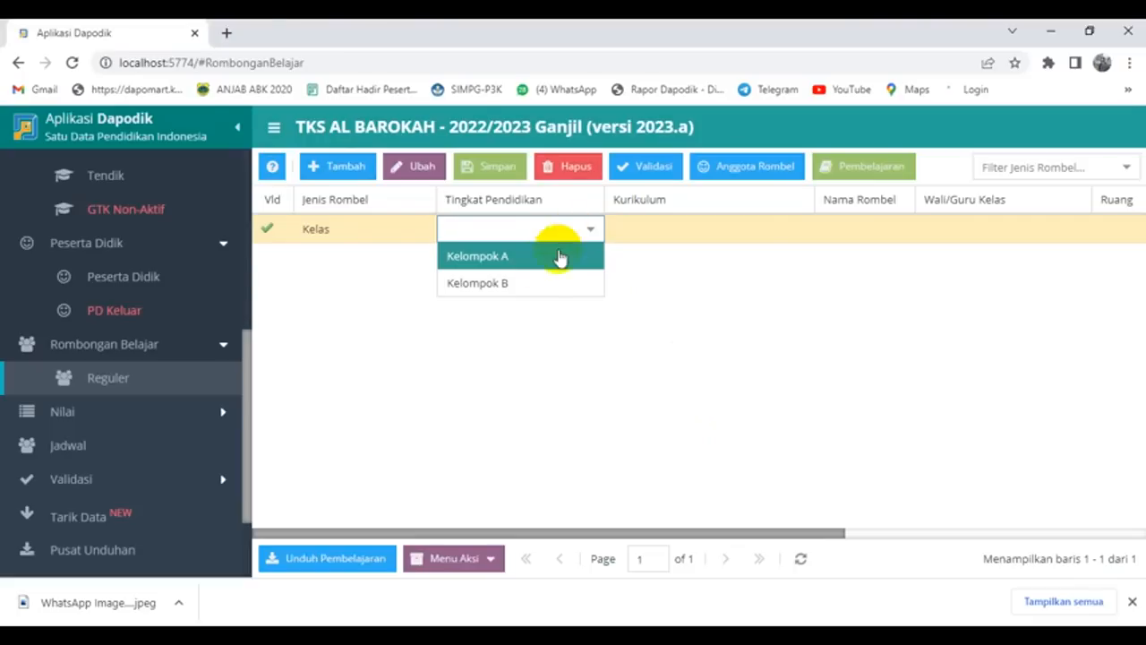
click(521, 285)
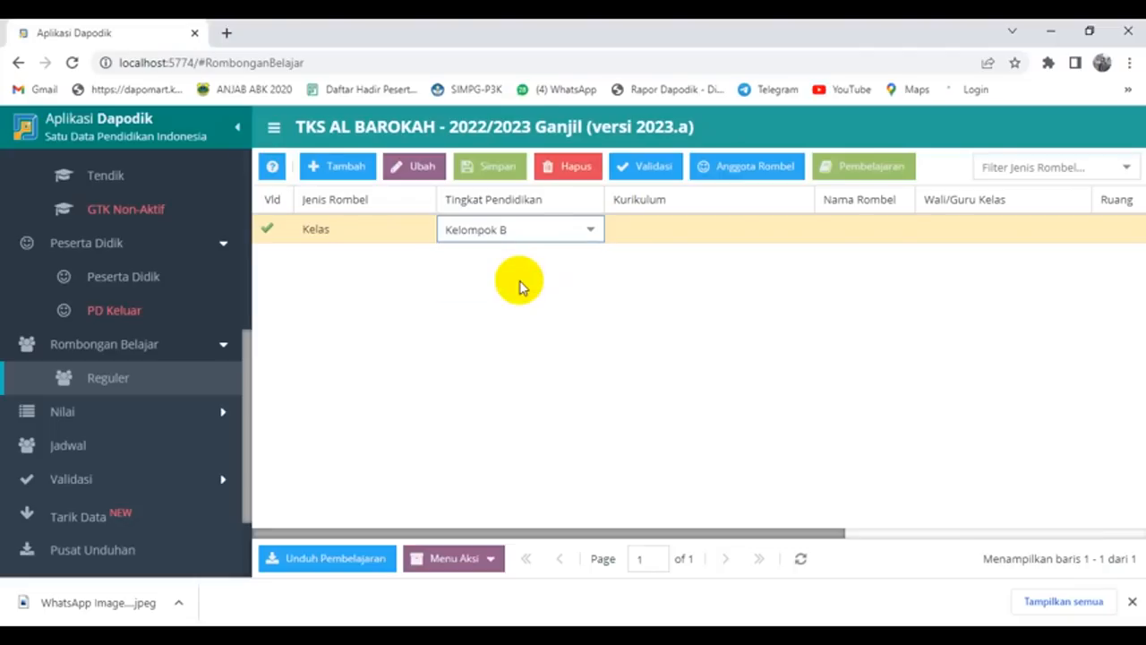
click(703, 231)
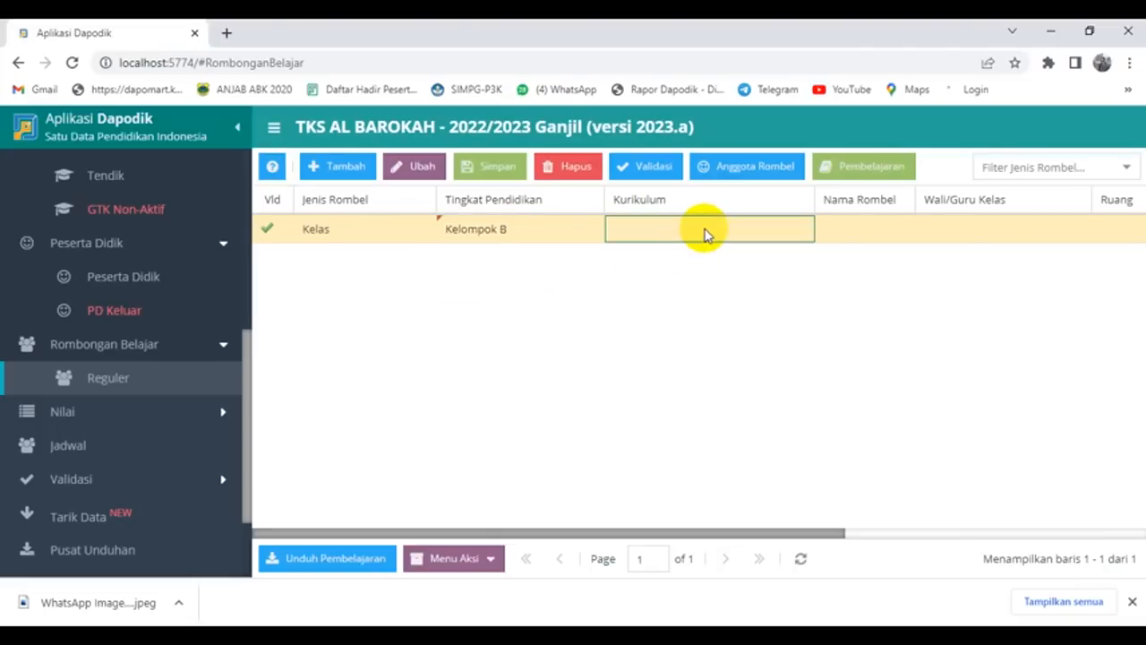
click(800, 231)
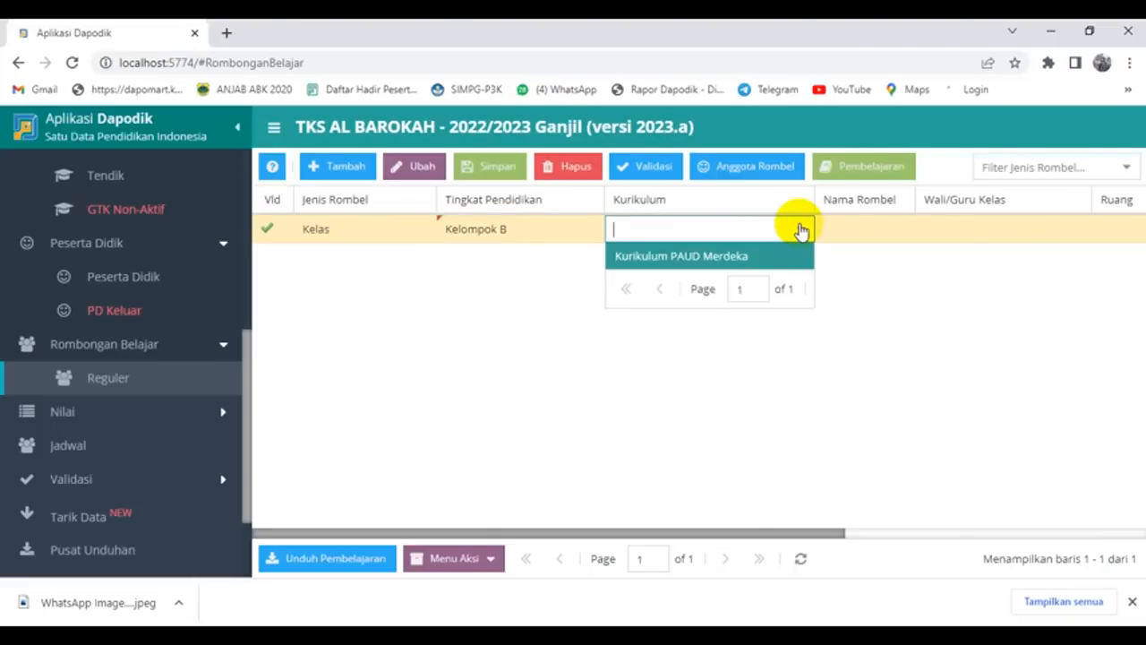
click(743, 257)
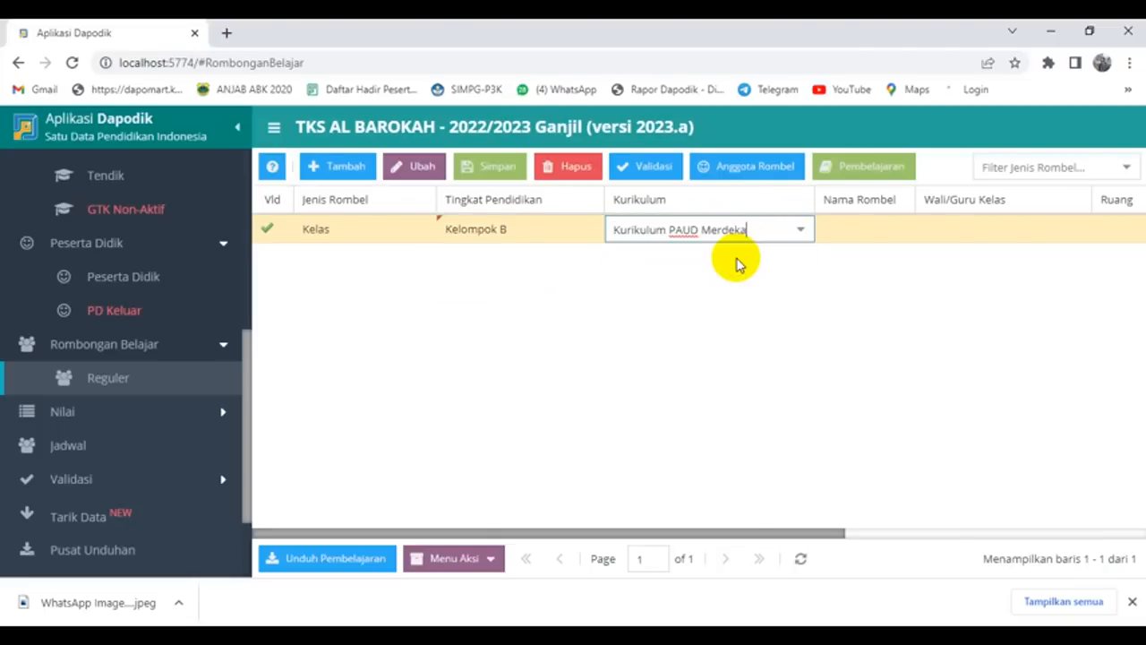
click(867, 229)
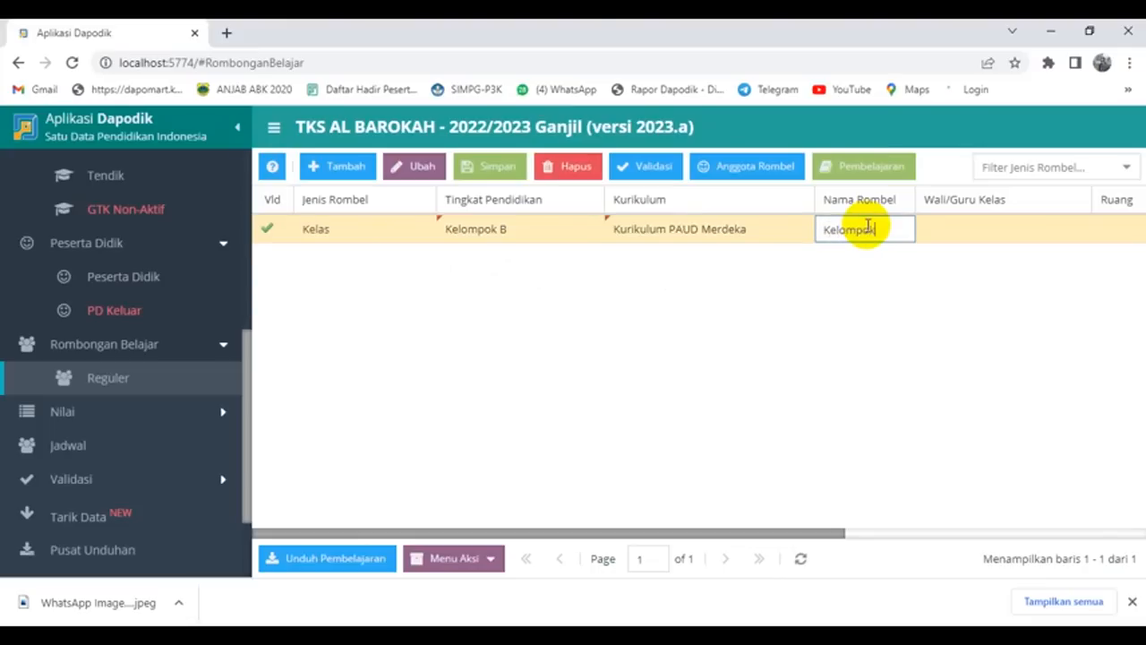
text(Kelompok B)
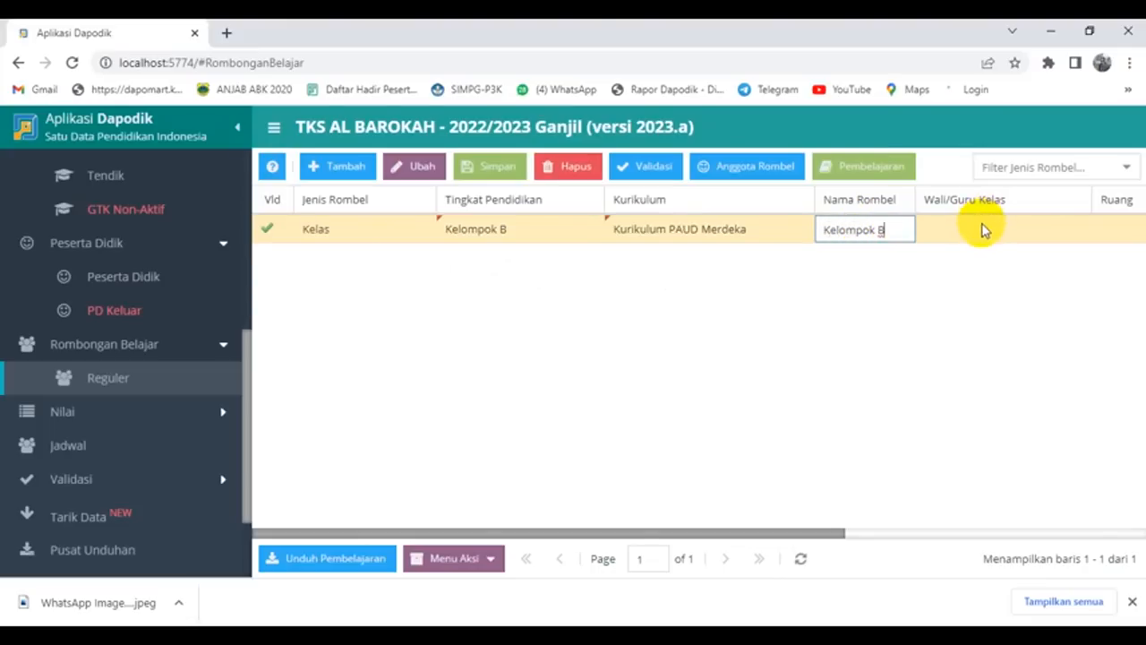
Step: Assign the homeroom teacher and room KELOMPOK B to the new rombel and save it
click(979, 228)
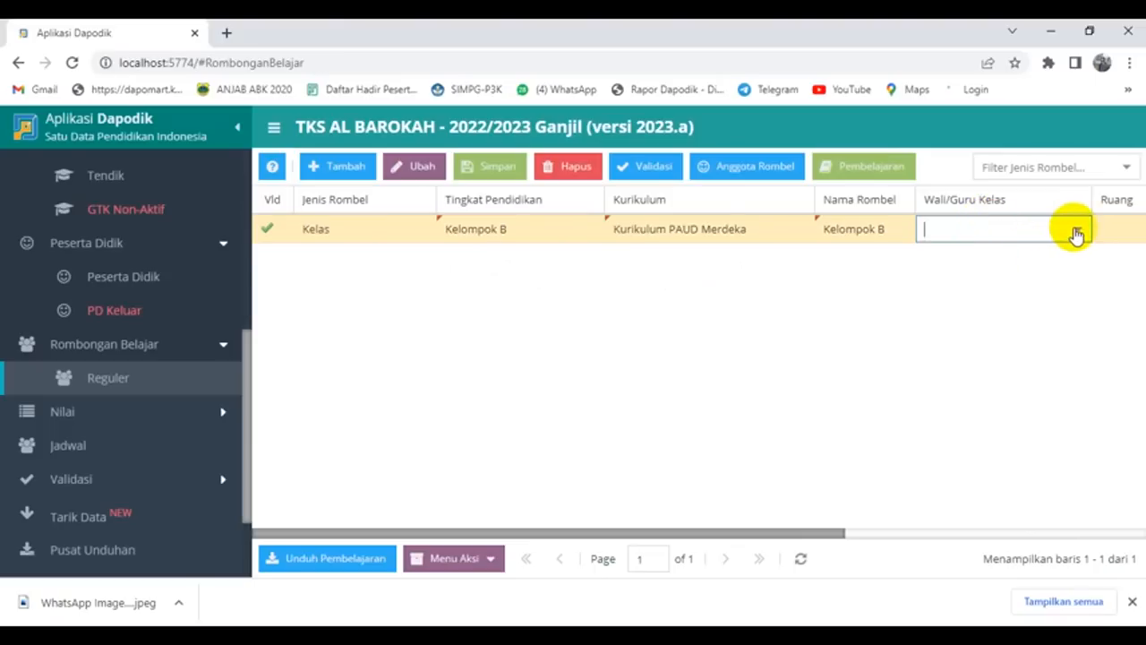
click(1077, 231)
scroll(1036, 313, down, 2)
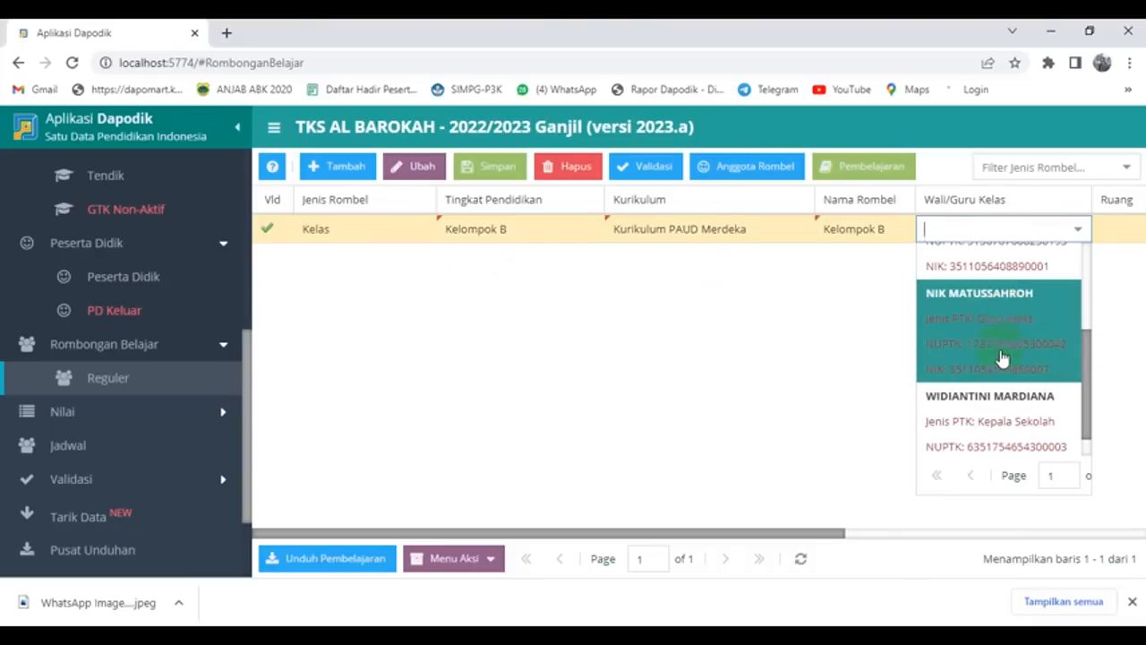
click(989, 331)
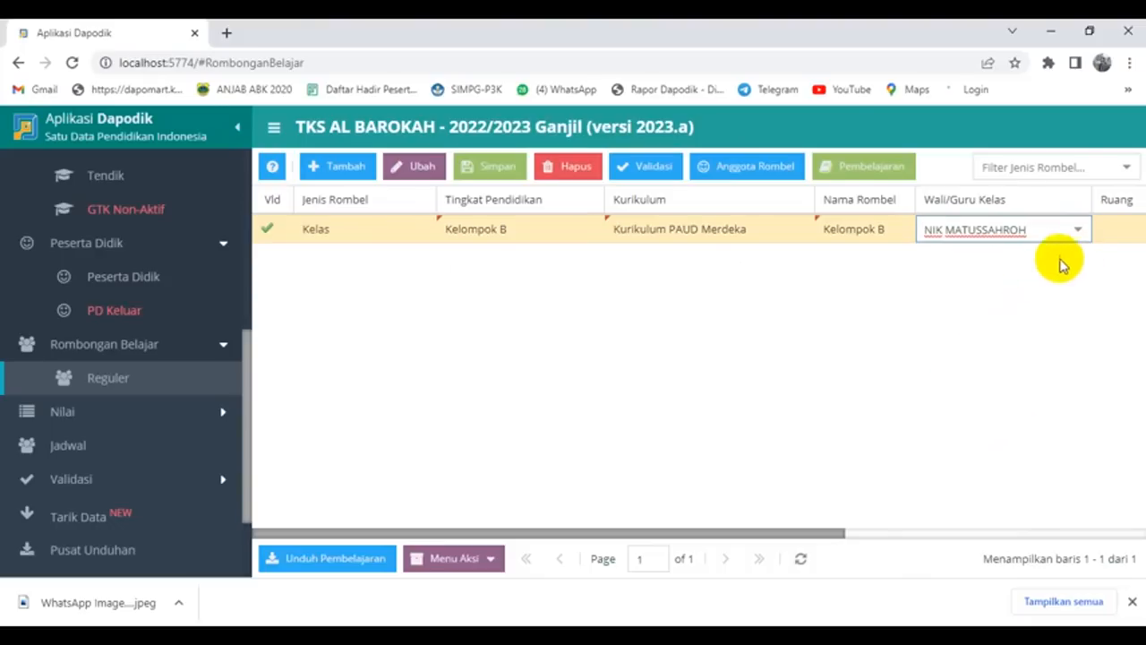
click(1110, 230)
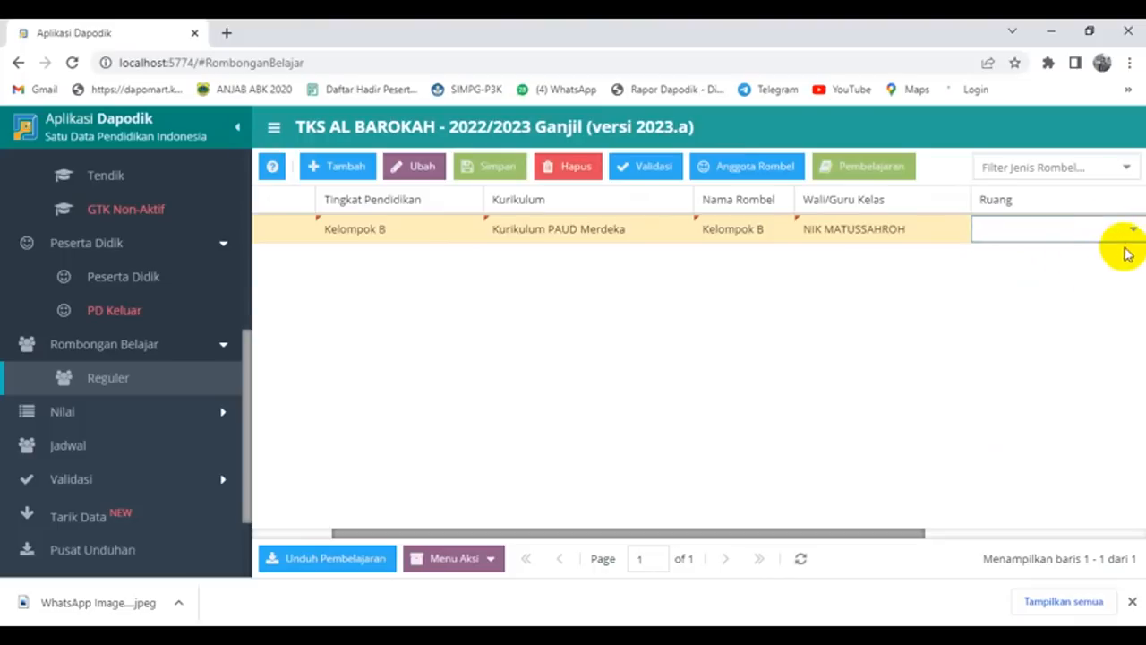
click(1132, 233)
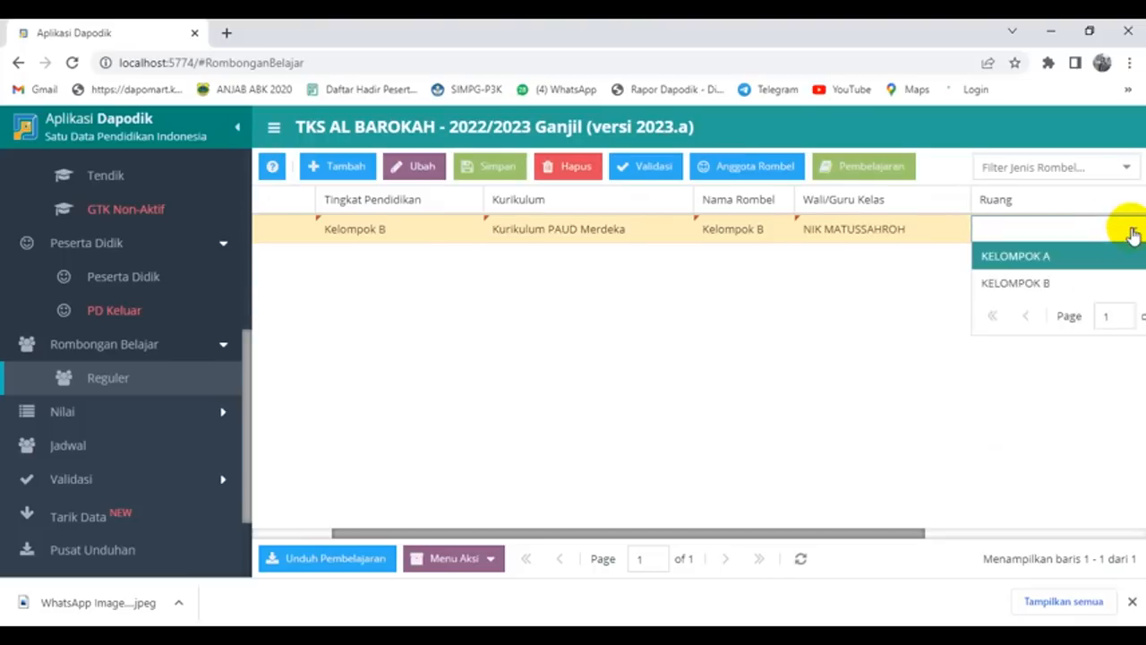
click(1038, 284)
drag(805, 535, 1036, 534)
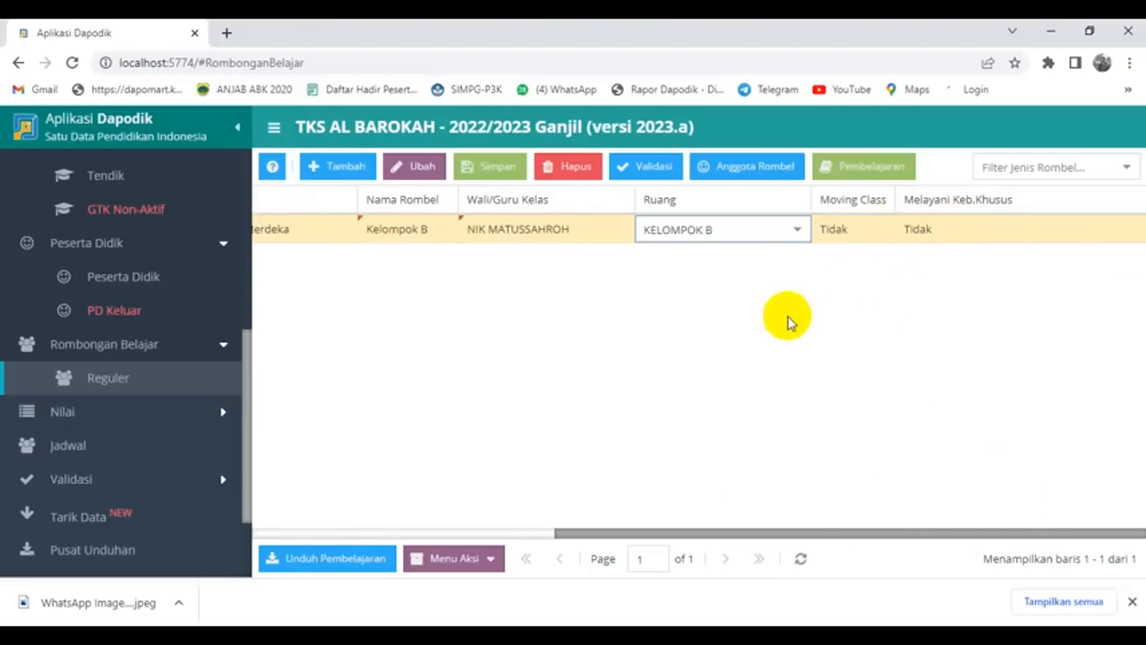
click(498, 170)
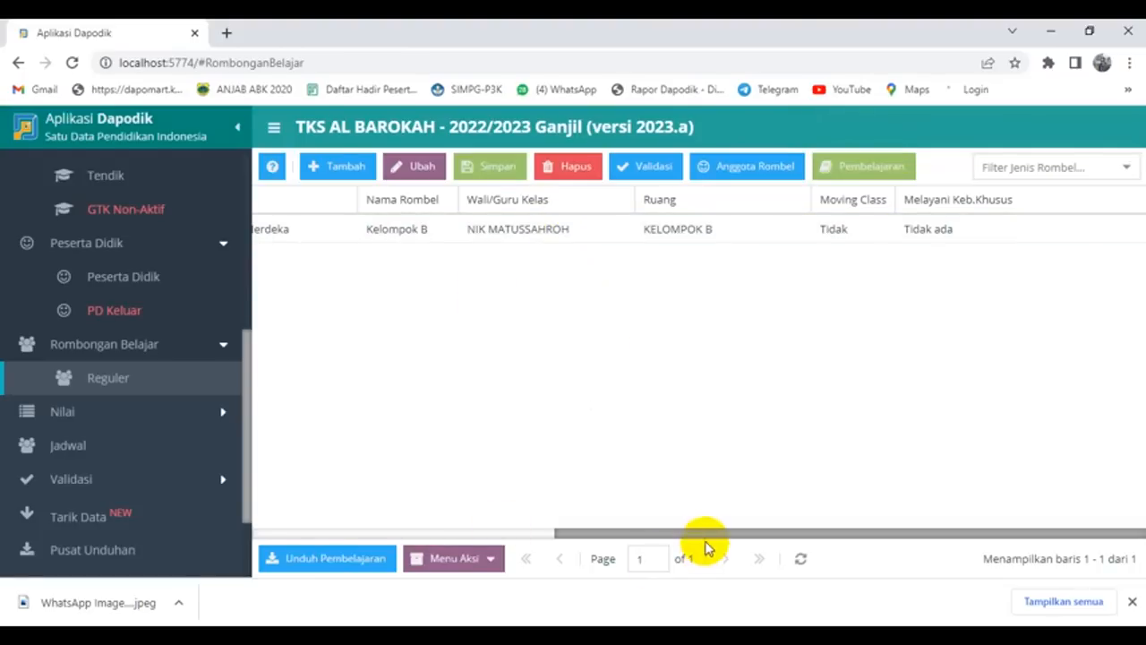
drag(701, 537, 504, 530)
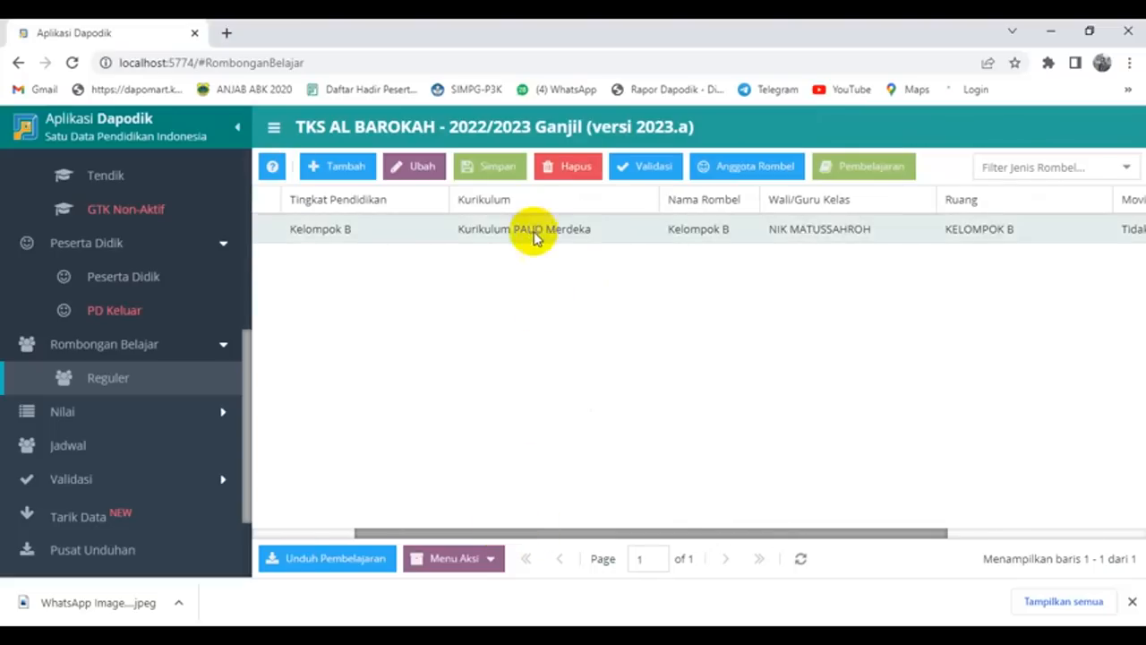
drag(624, 535, 711, 528)
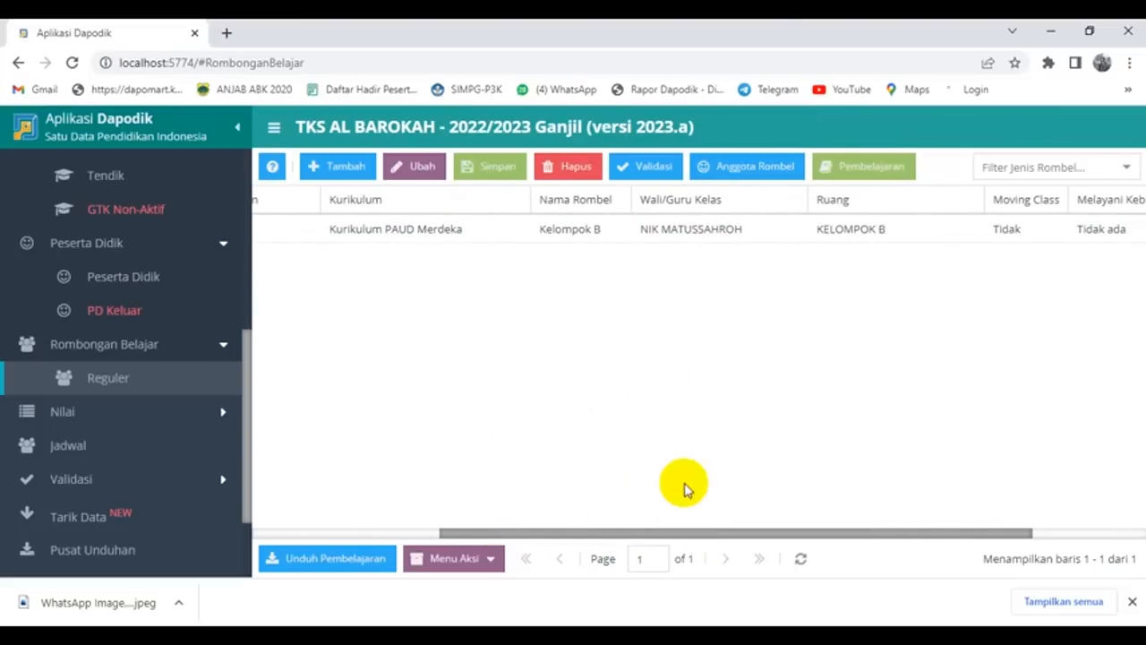
Step: Add all 11 available students to Kelompok B by selecting them together and dragging them into the class
click(665, 231)
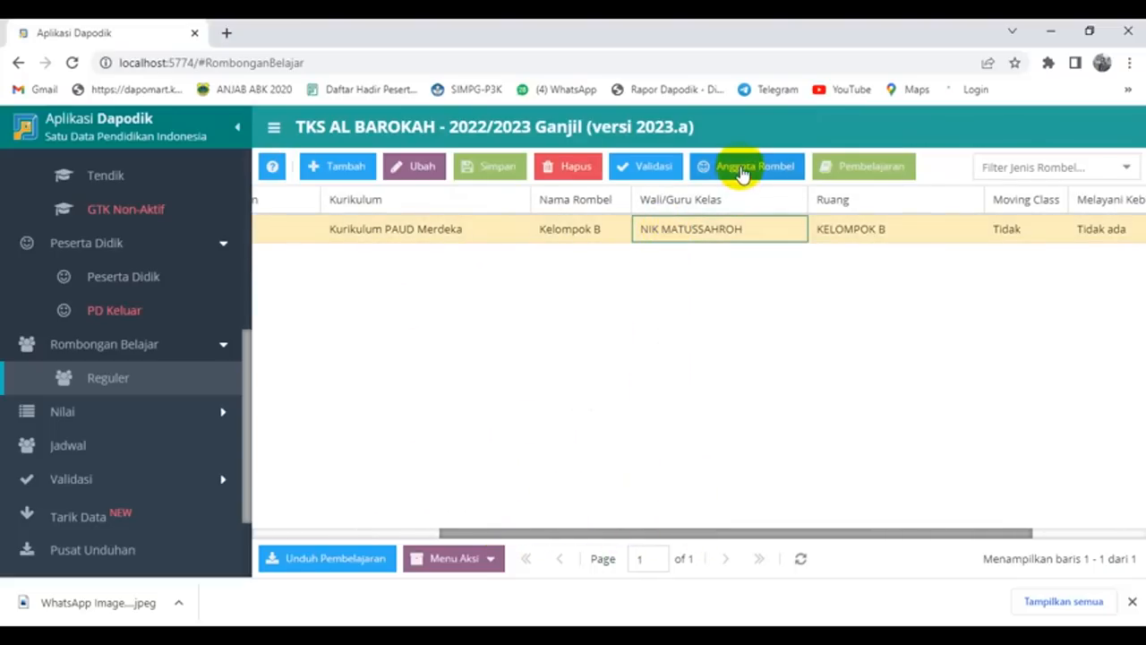
click(740, 169)
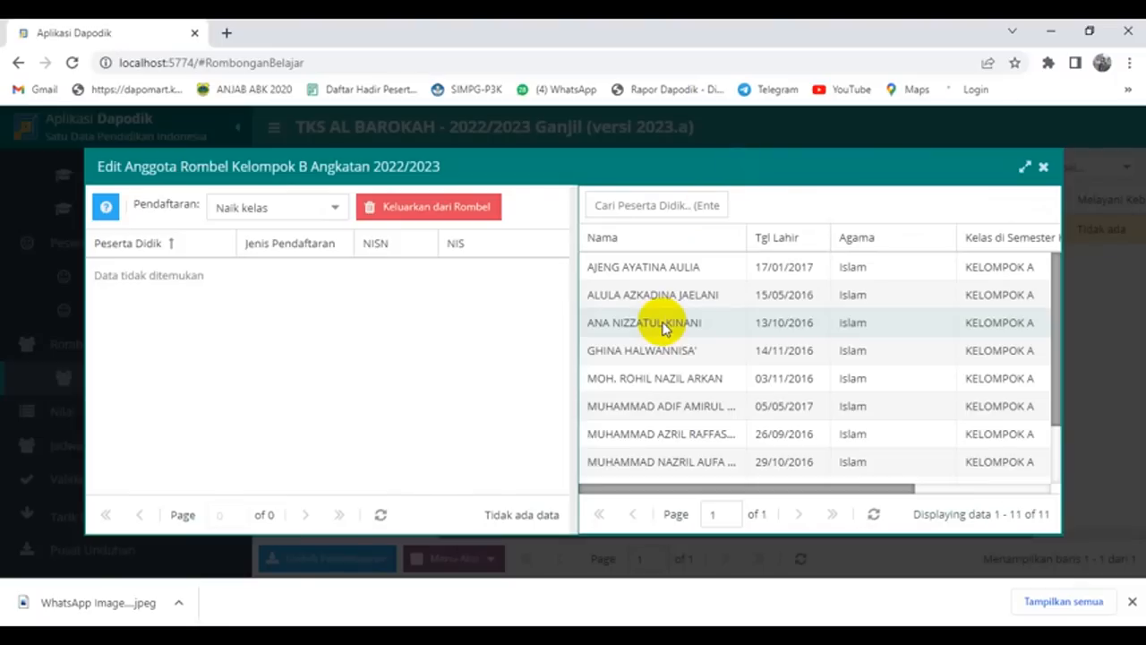
click(660, 266)
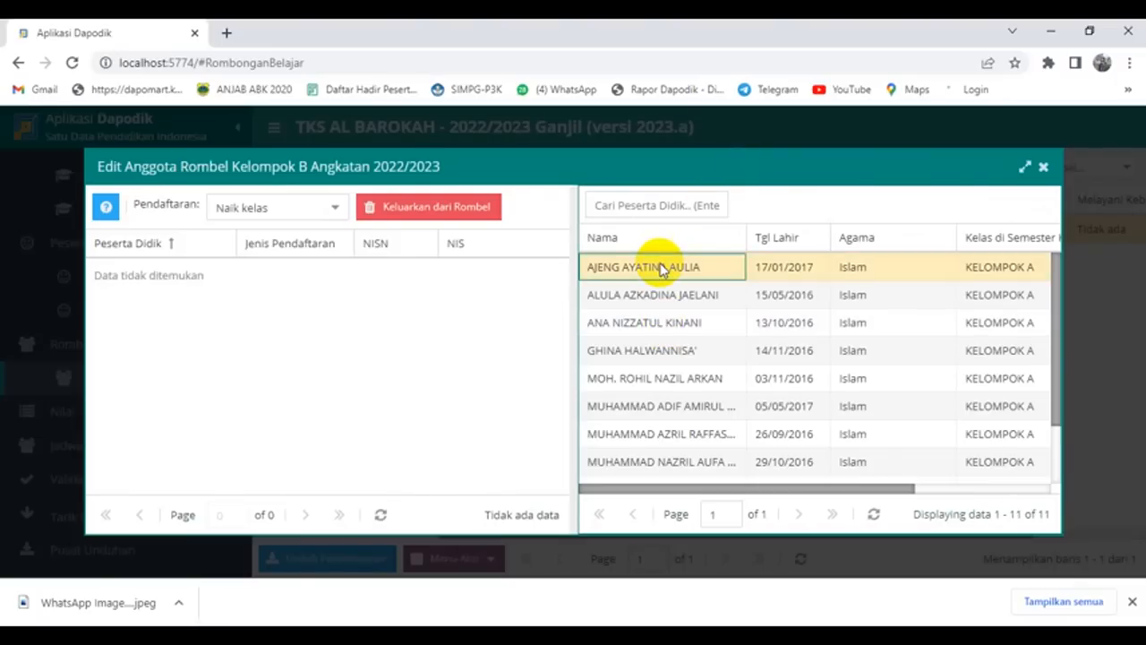
key(shift+Down)
key(shift+Down)
key(shift+Down)
key(shift+Down)
key(shift+Down)
key(shift+Down)
key(shift+Down)
key(shift+Down)
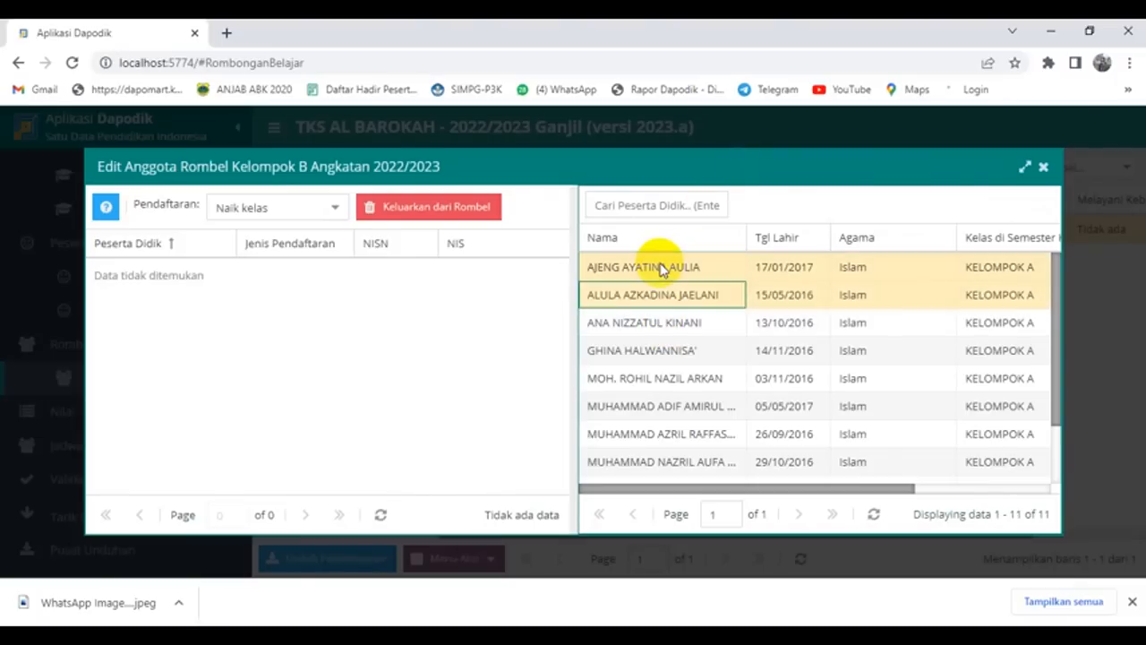
key(shift+Down)
key(shift+Down)
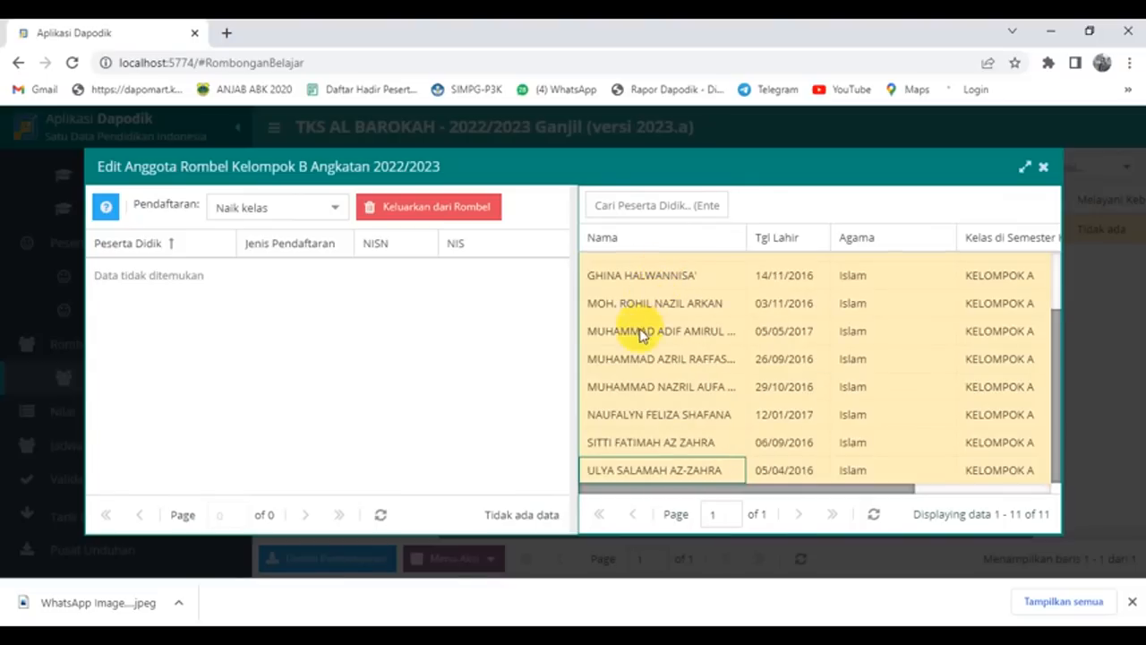
click(617, 277)
drag(617, 278, 478, 295)
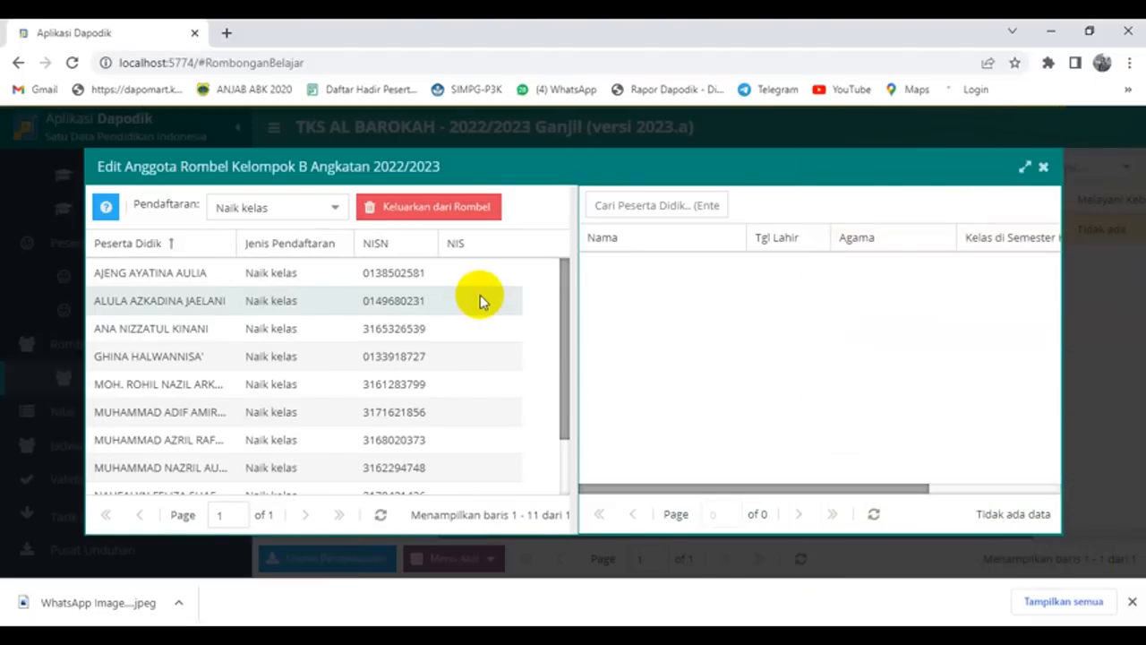
click(1043, 168)
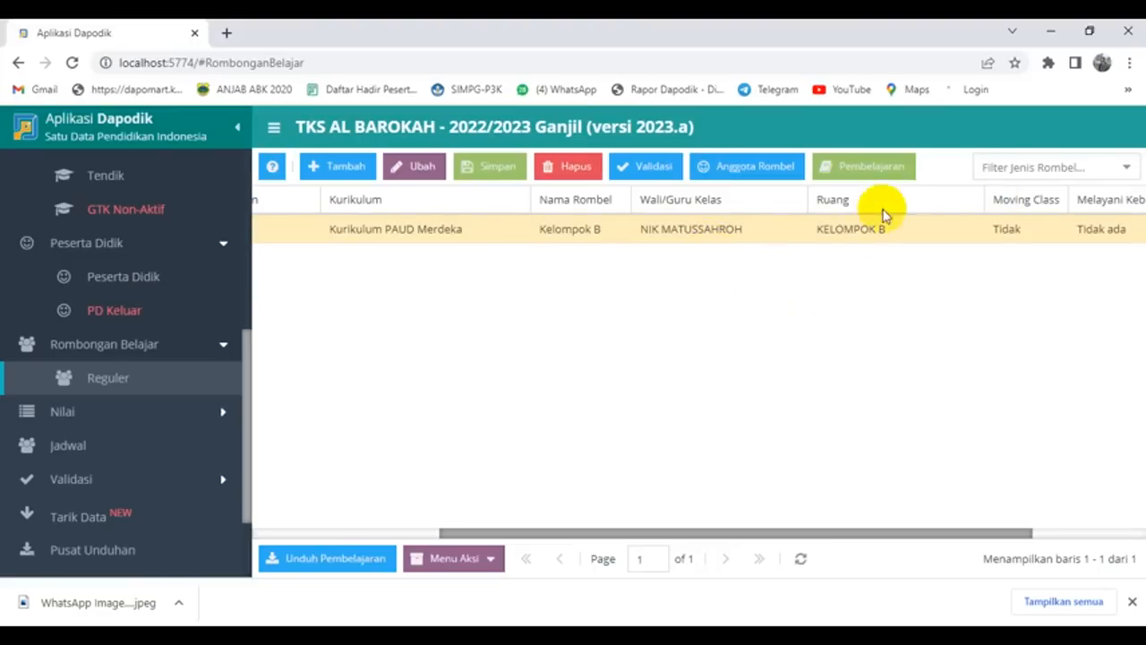
Step: Assign one teacher as PTK for both Guru PAUD and Project Penguatan Profil Pelajar Pancasila
click(862, 168)
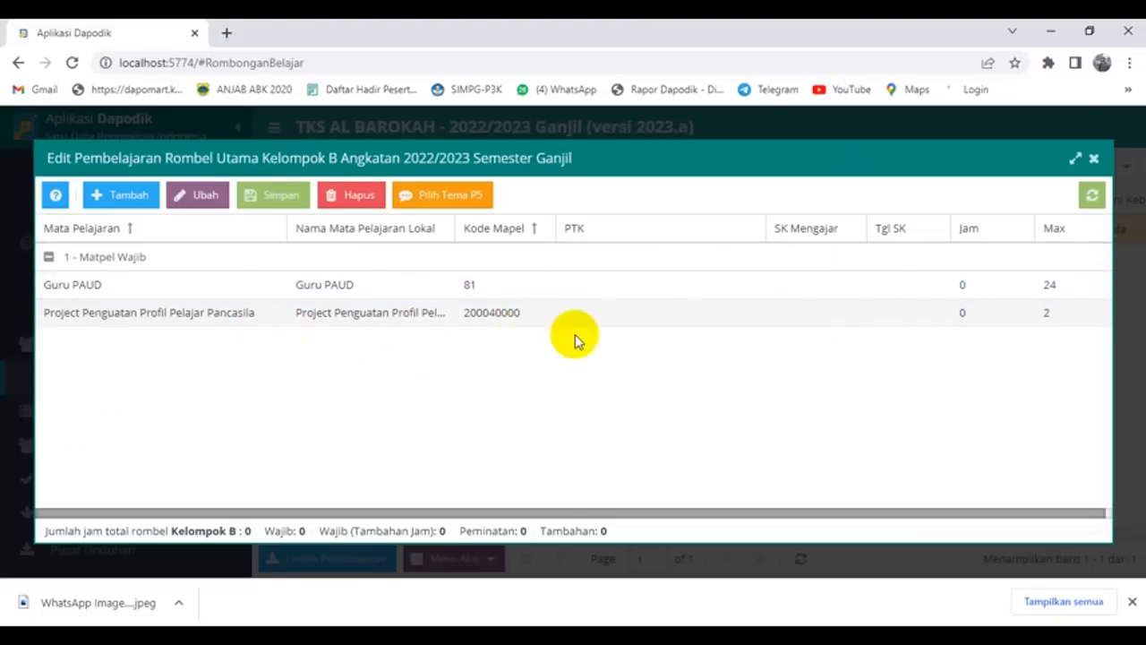
click(1056, 330)
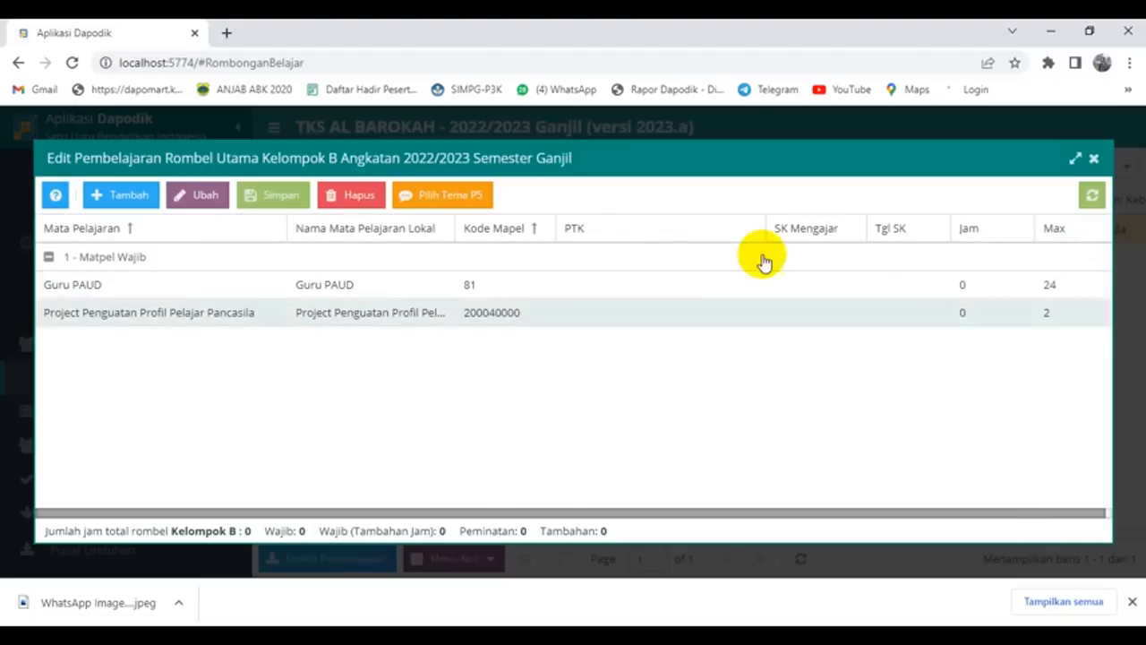
click(655, 284)
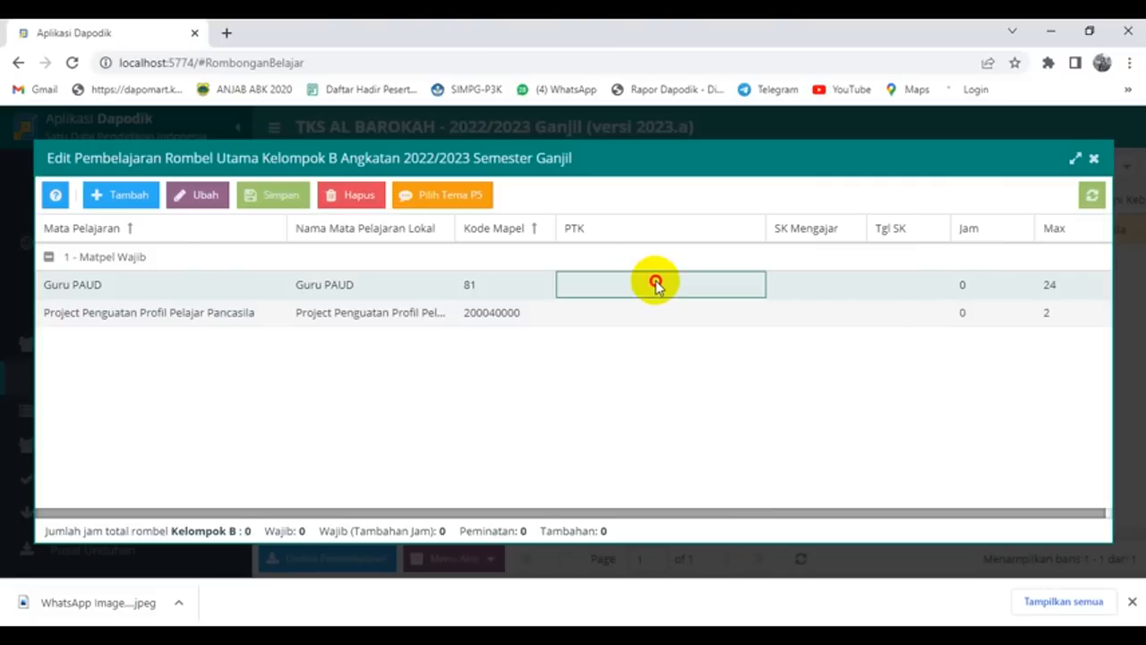
click(754, 285)
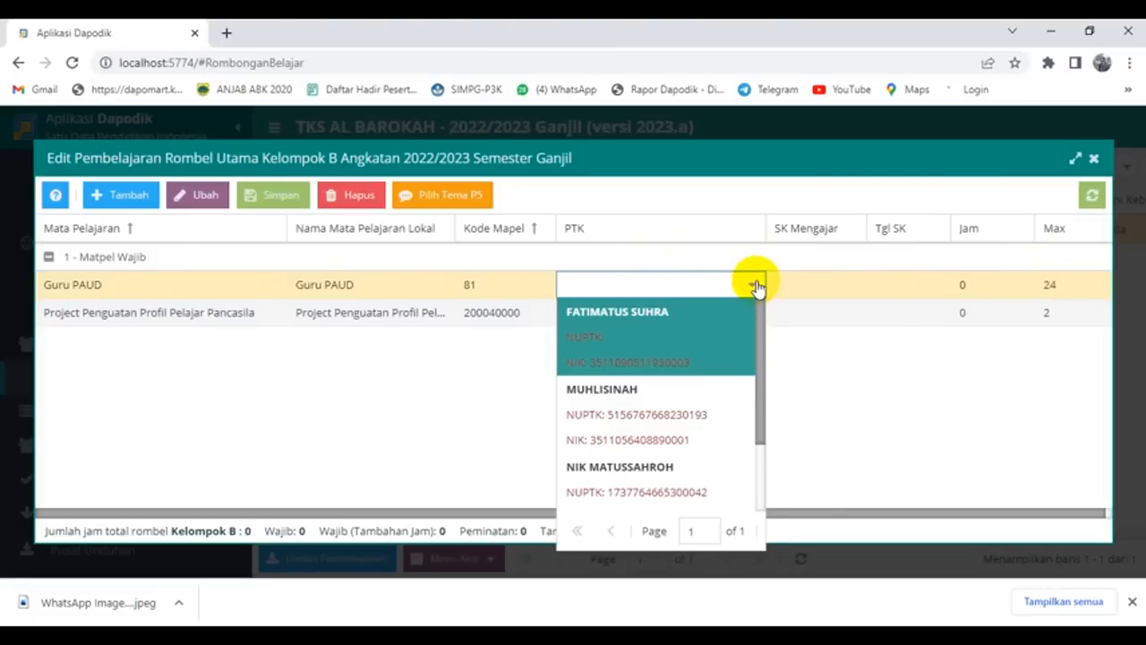
scroll(686, 383, down, 2)
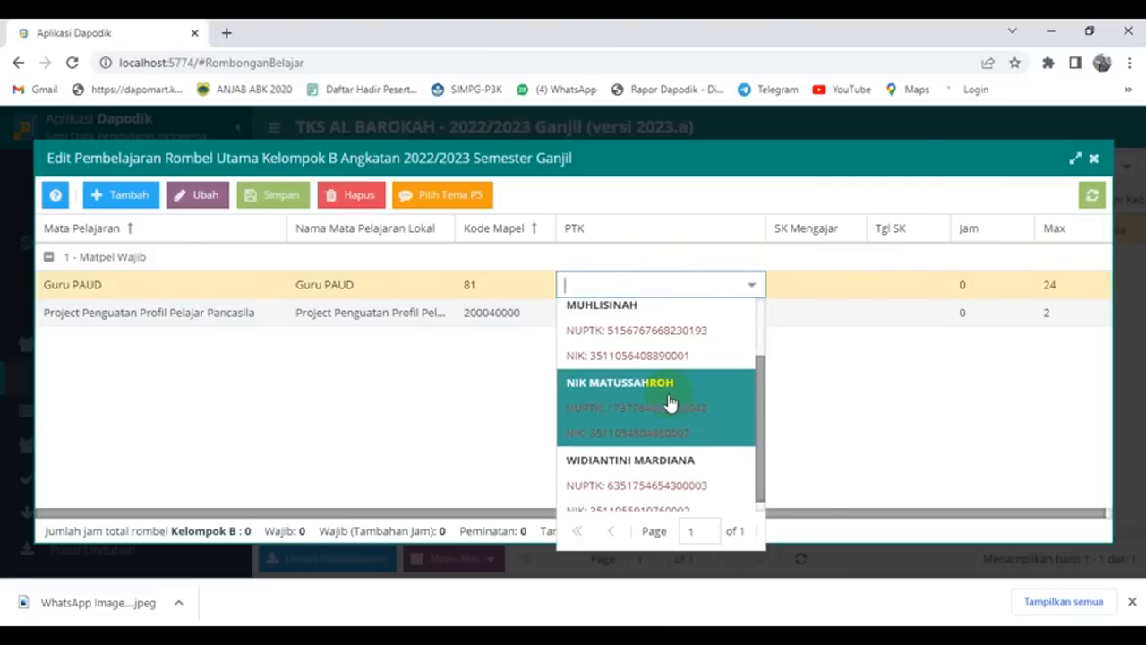
click(668, 394)
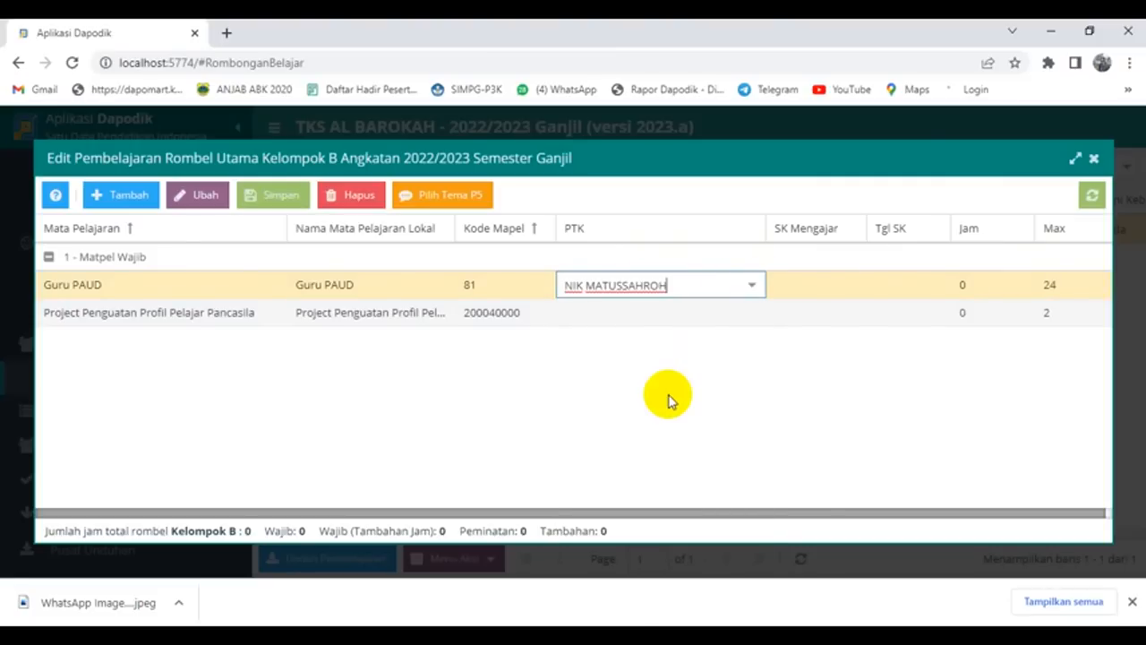
click(655, 312)
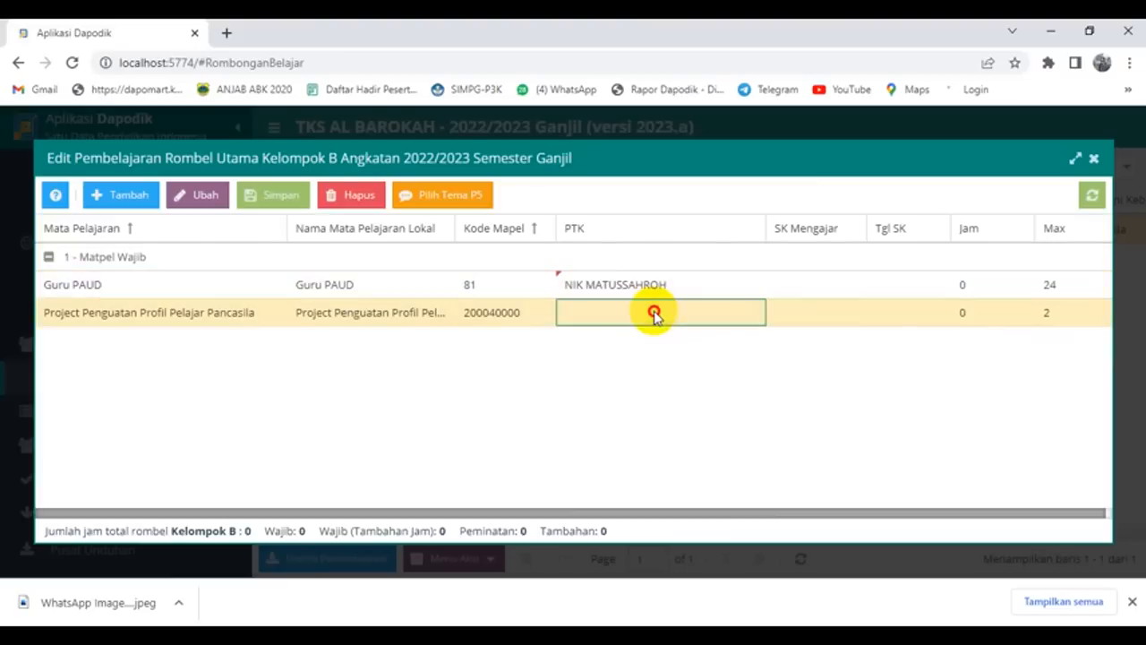
click(750, 312)
scroll(686, 417, down, 1)
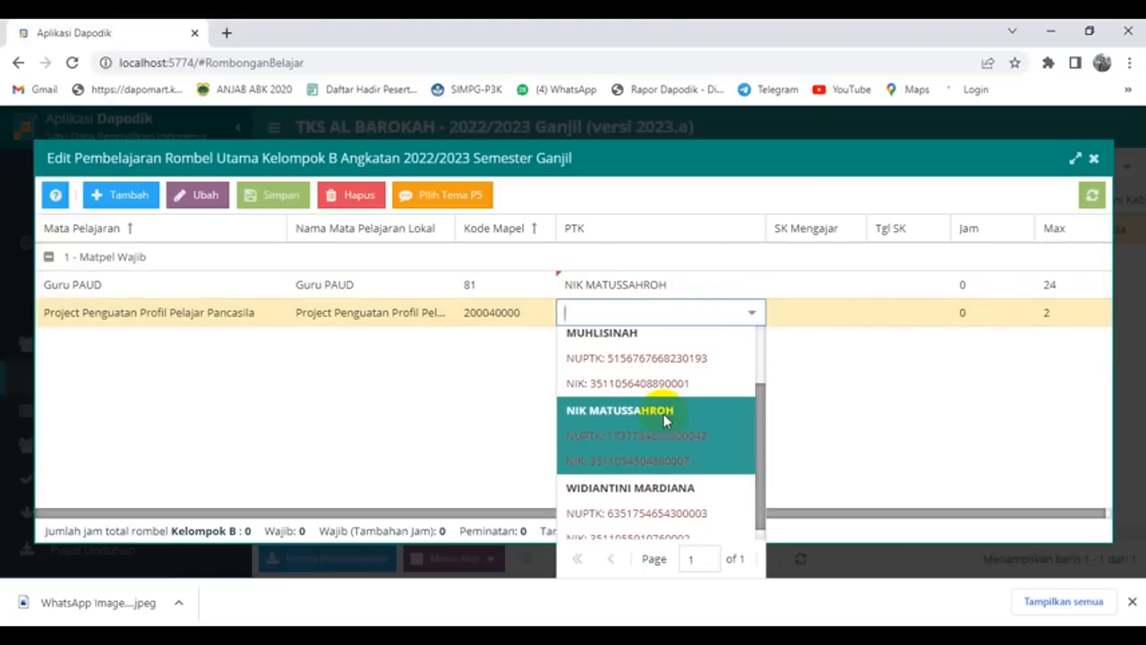
click(663, 414)
click(793, 284)
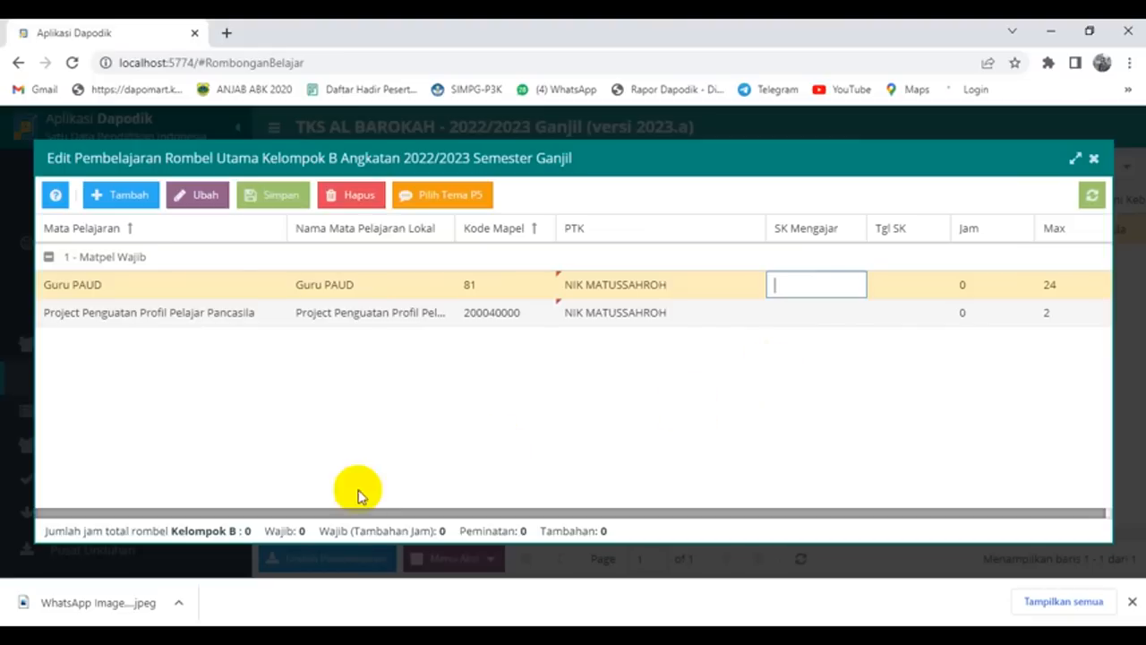
Step: Select decree number 03/Yas.Al-BA/VII/2022 in the Word SK Pembagian Tugas letter
mouse_move(250, 635)
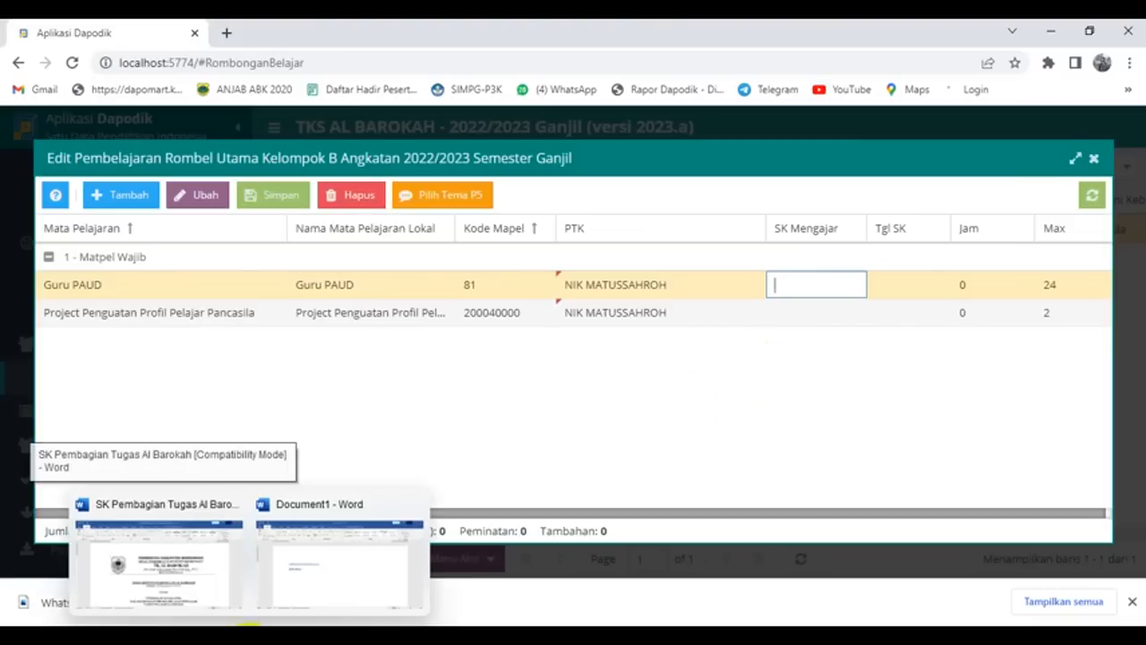
click(182, 562)
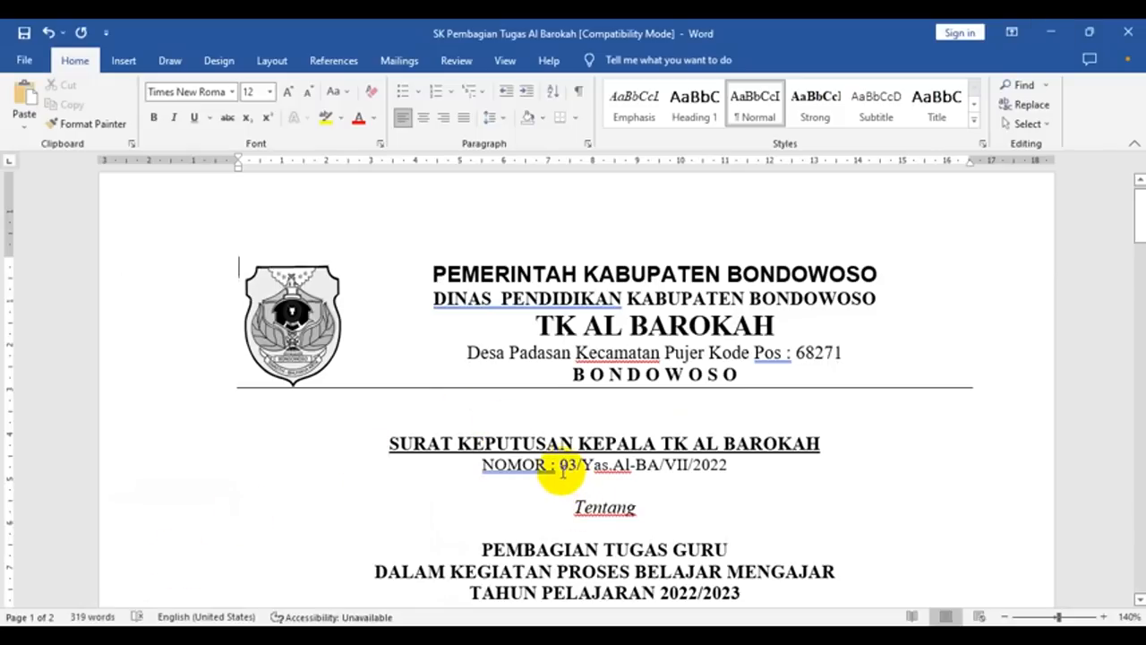
drag(560, 462, 722, 463)
key(ctrl+c)
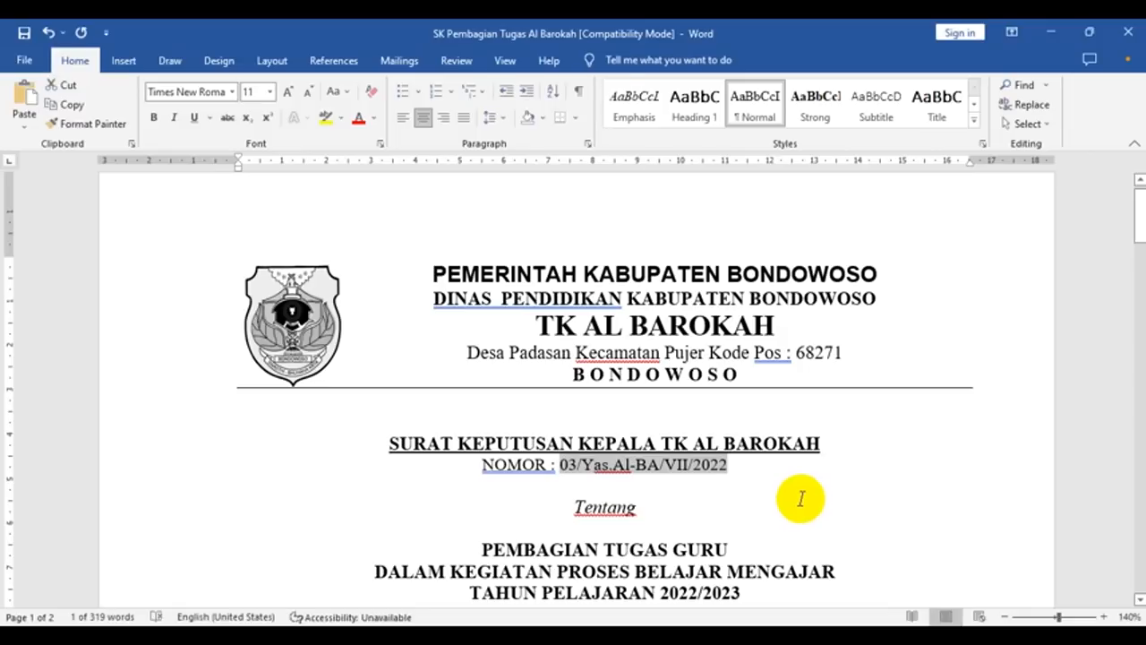
mouse_move(363, 617)
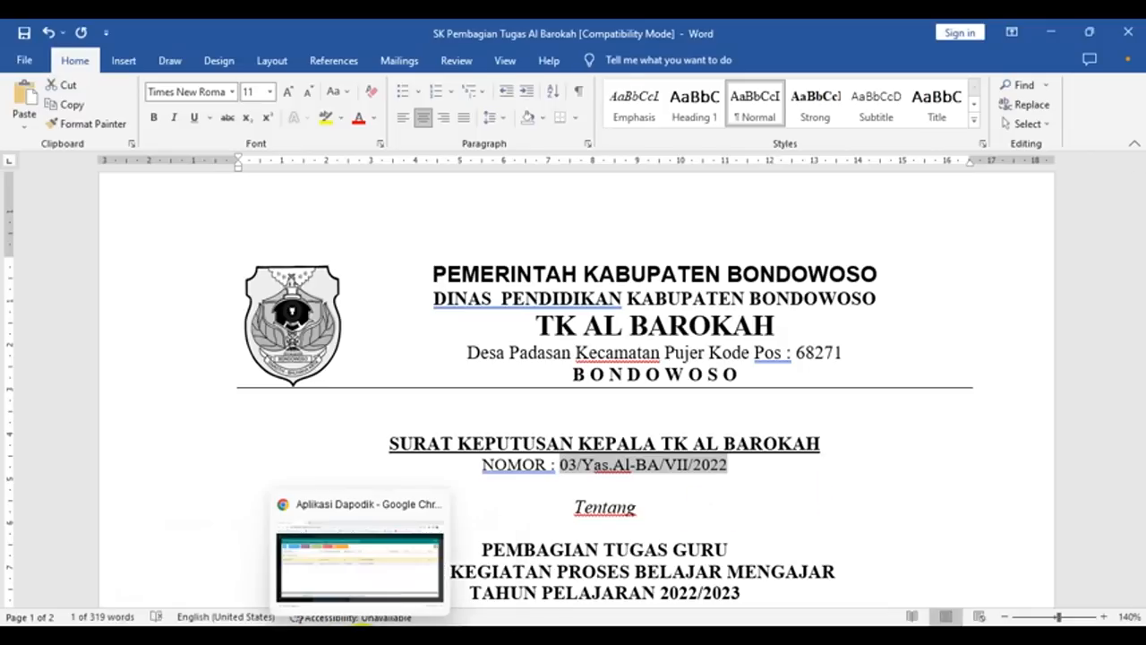
click(362, 577)
Step: Paste decree number 03/Yas.Al-BA/VII/2022 as SK Mengajar for the Guru PAUD and Project rows
click(792, 283)
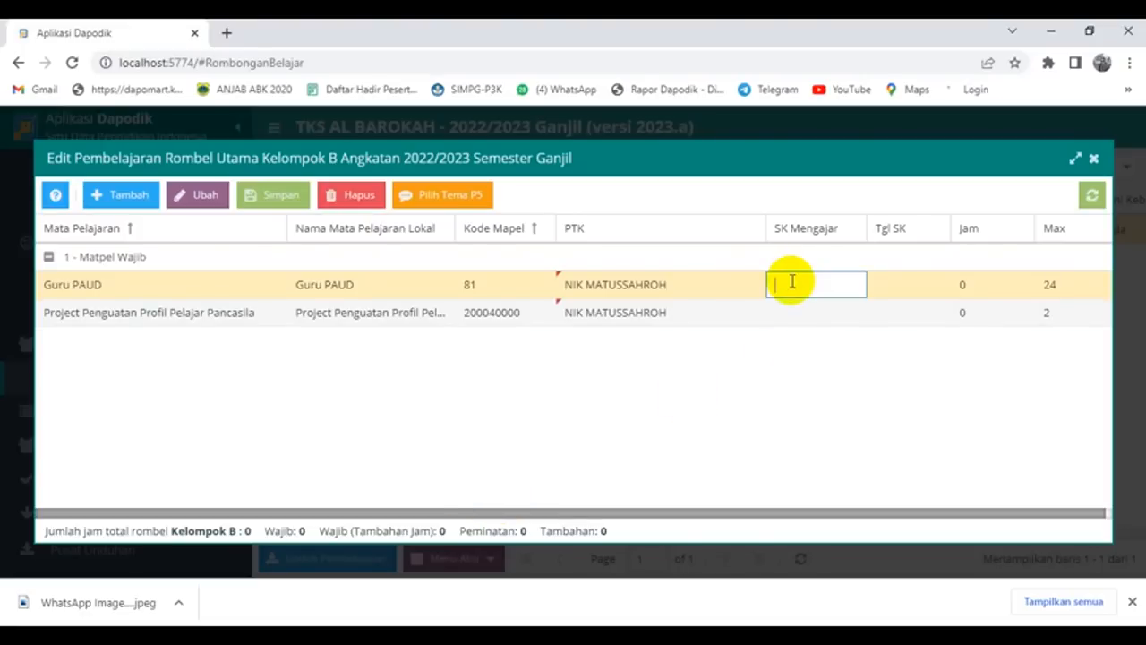
text(03/Yas.Al-BA/V/2022)
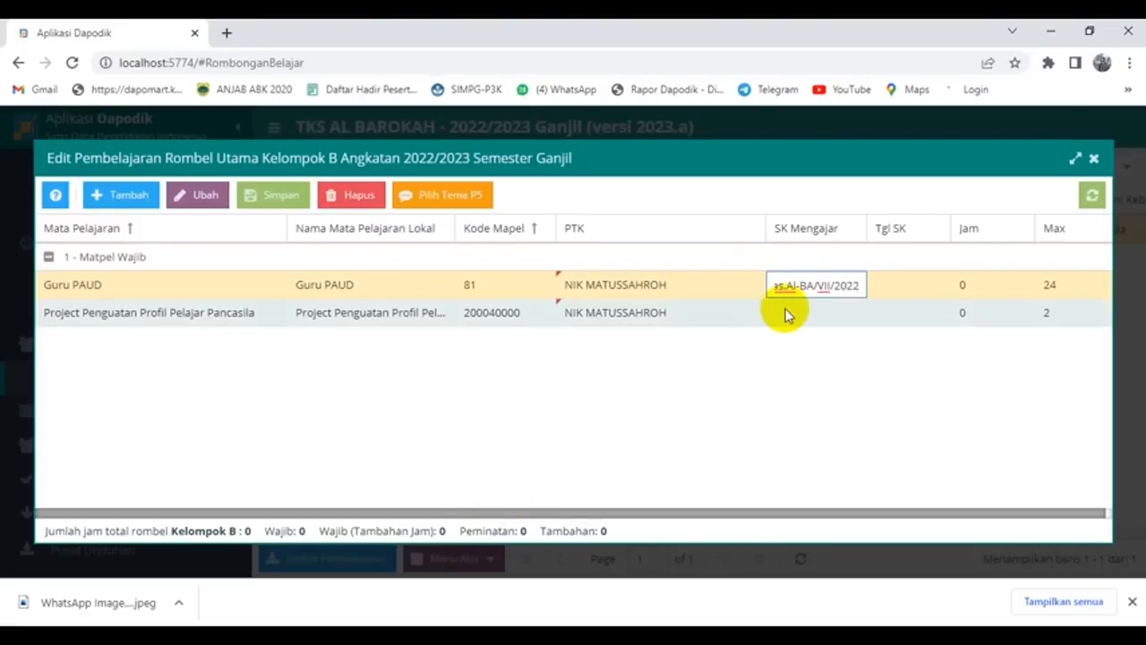
click(786, 309)
click(786, 309)
key(ctrl+v)
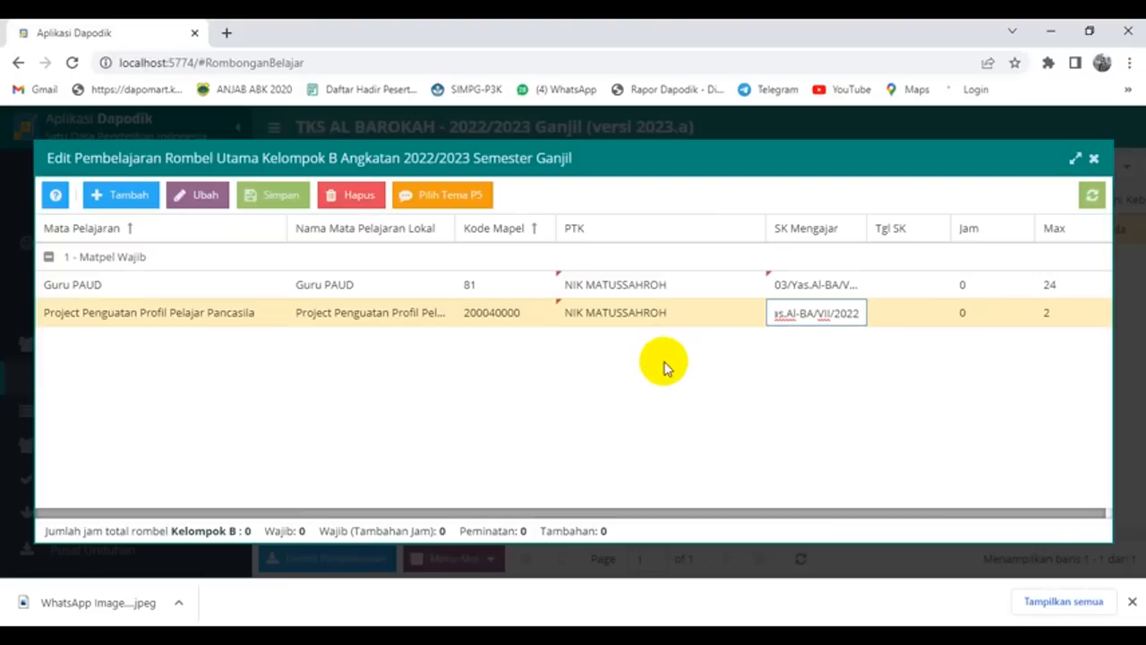
Step: Enter SK date 11/07/2022 for both Guru PAUD and Project Penguatan rows
click(895, 286)
click(895, 287)
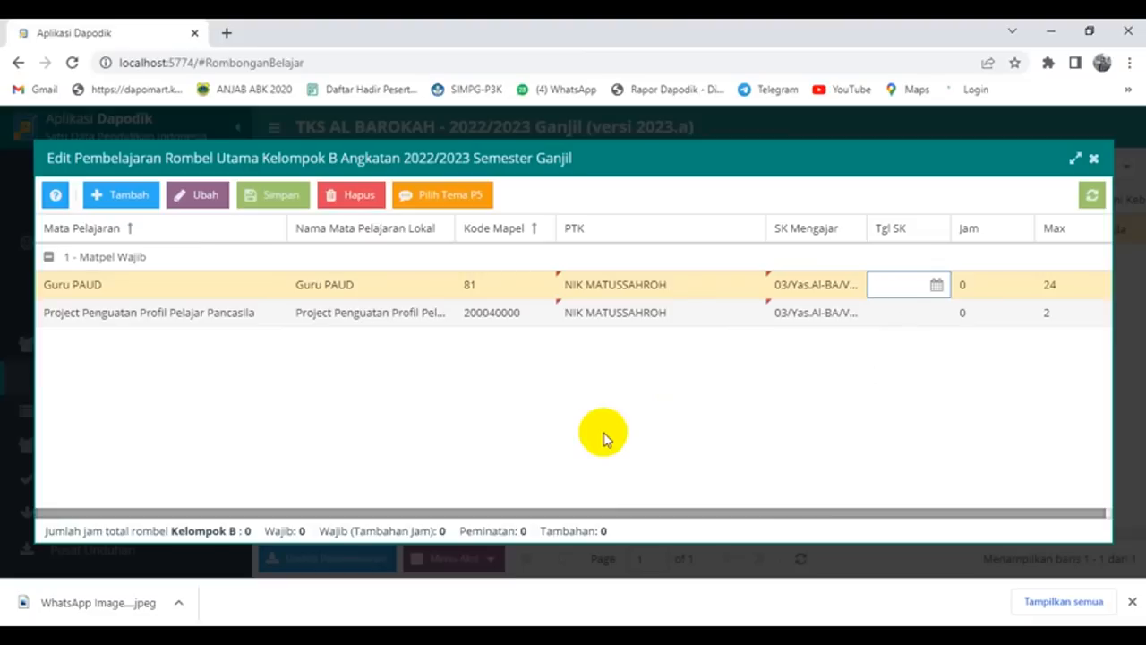
text(11/07/)
text(2022)
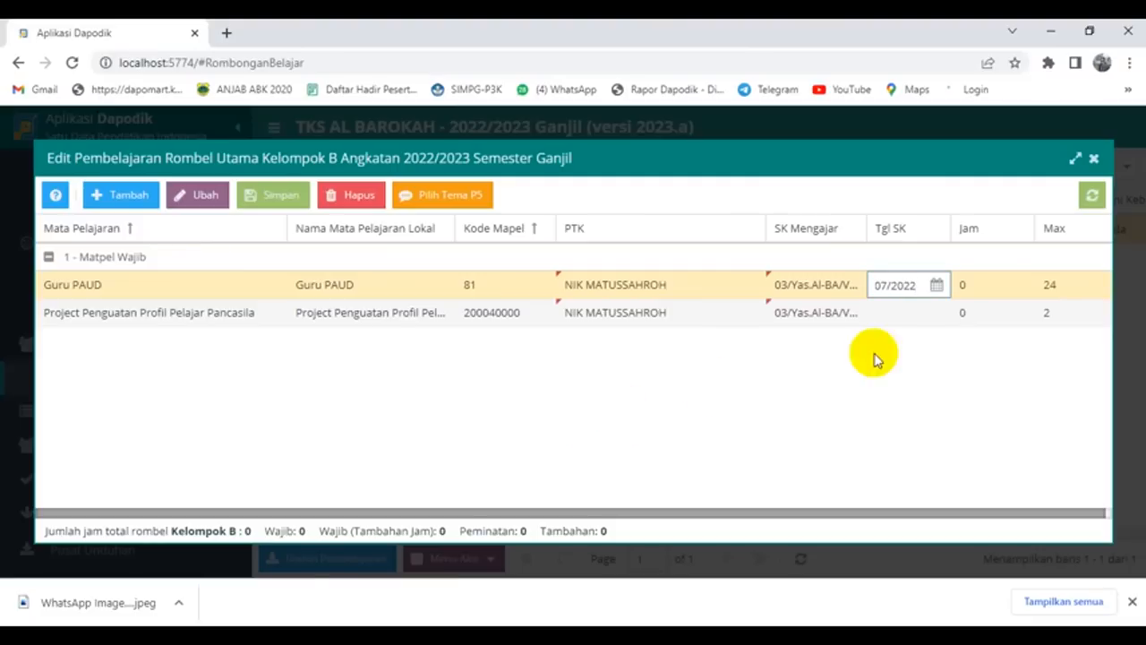
click(887, 318)
text(11/0)
text(7/2022)
click(1003, 284)
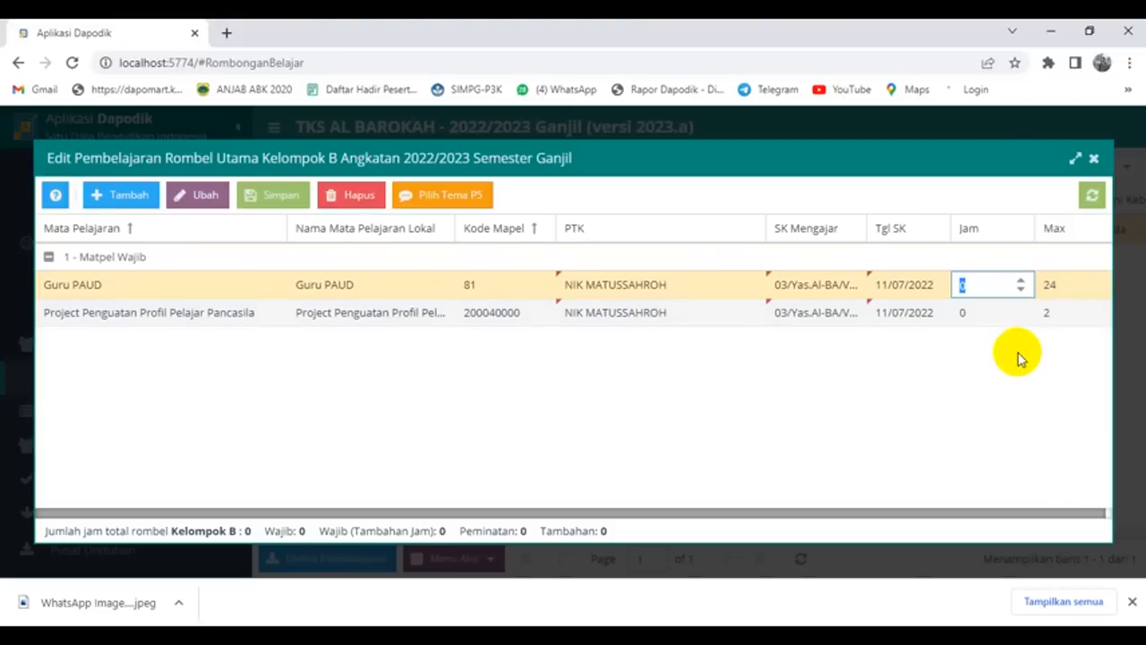
Step: Set teaching hours to 22 for Guru PAUD and 2 for the P5 project
text(22)
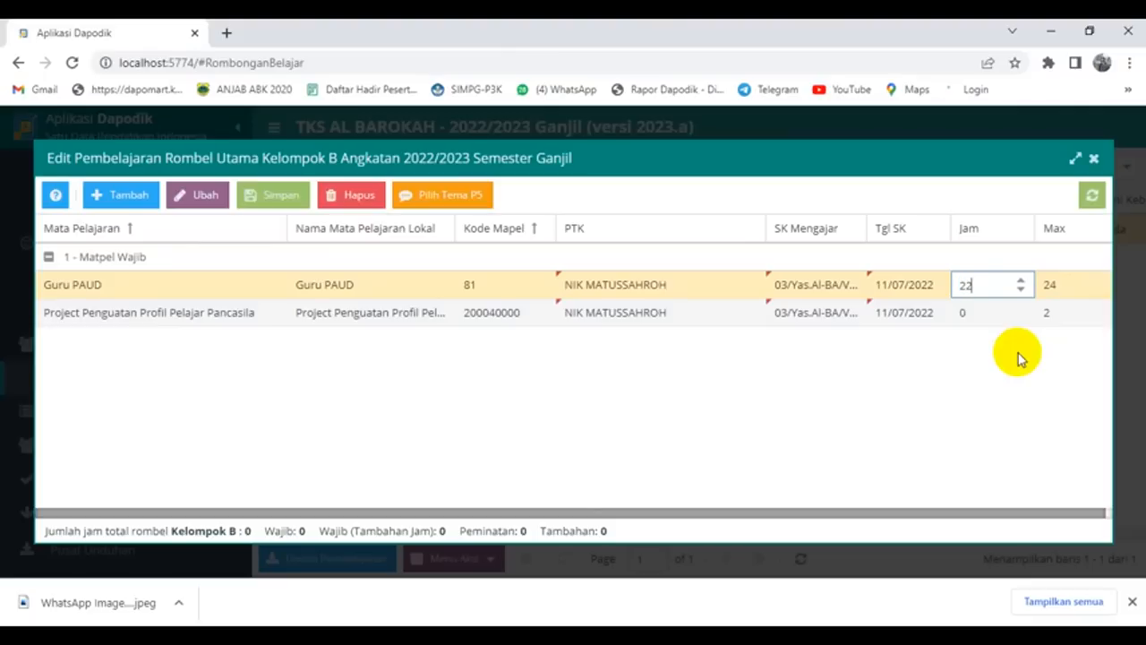
click(977, 314)
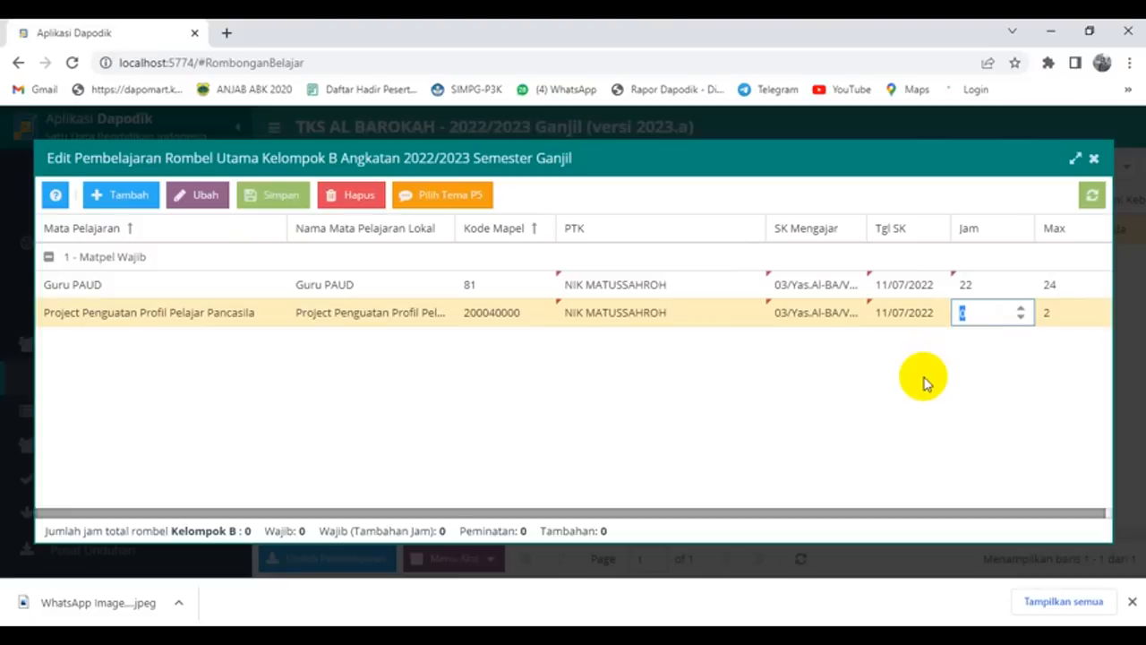
text(2)
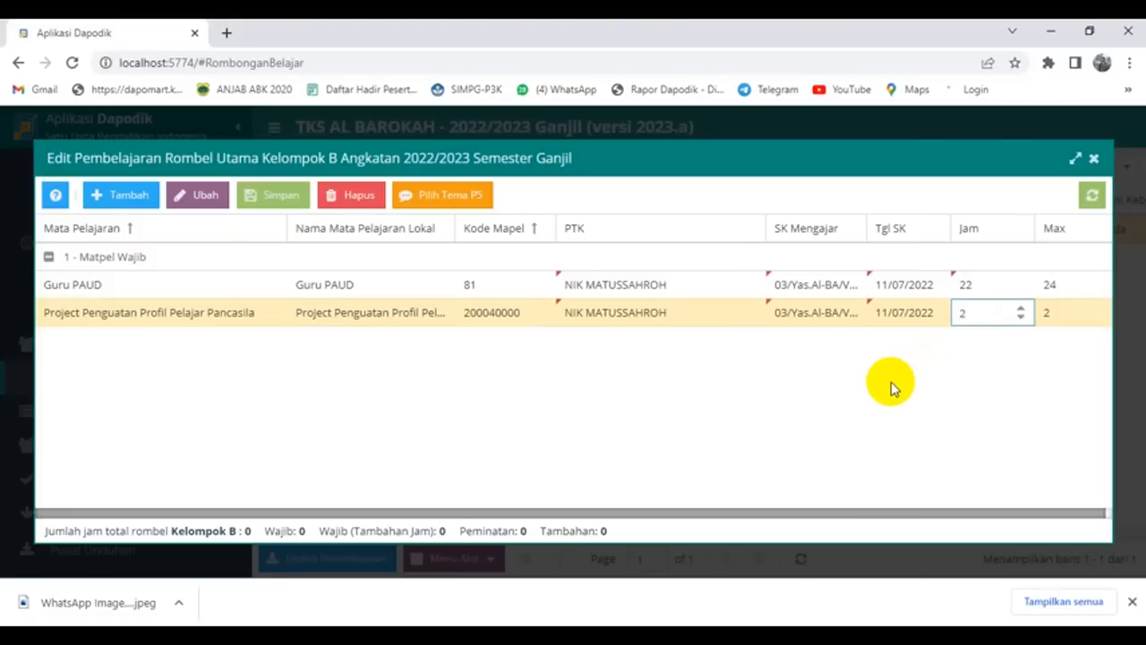
key(Return)
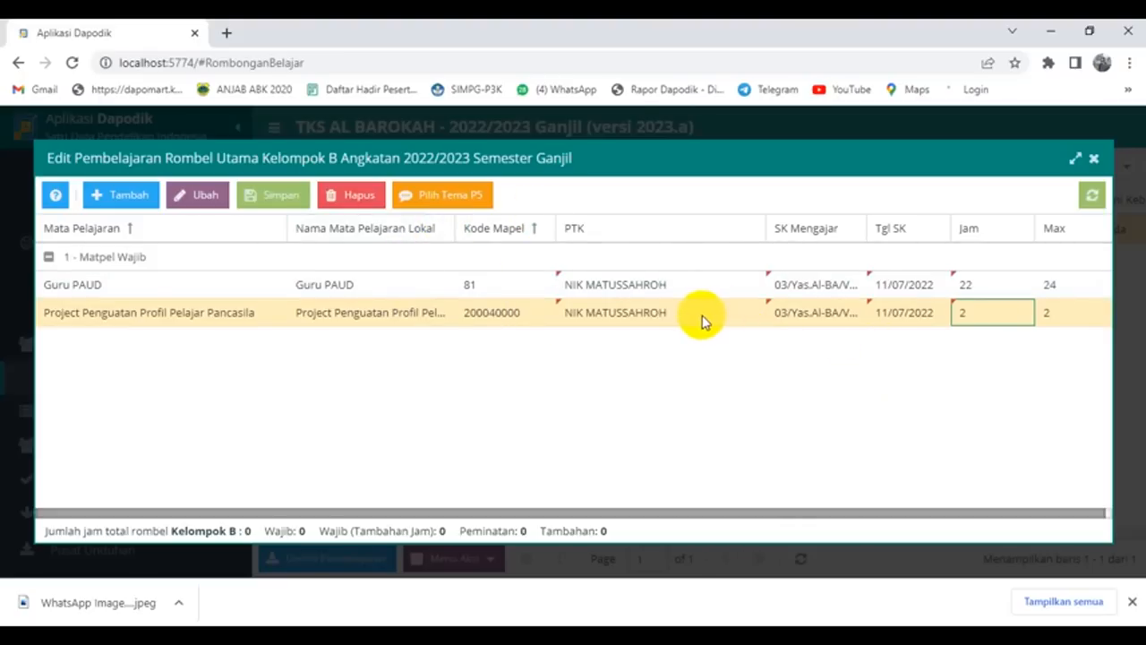
Step: Try P5 theme selection, dismiss the P5 coordinator warning, and save the teaching assignments
click(455, 196)
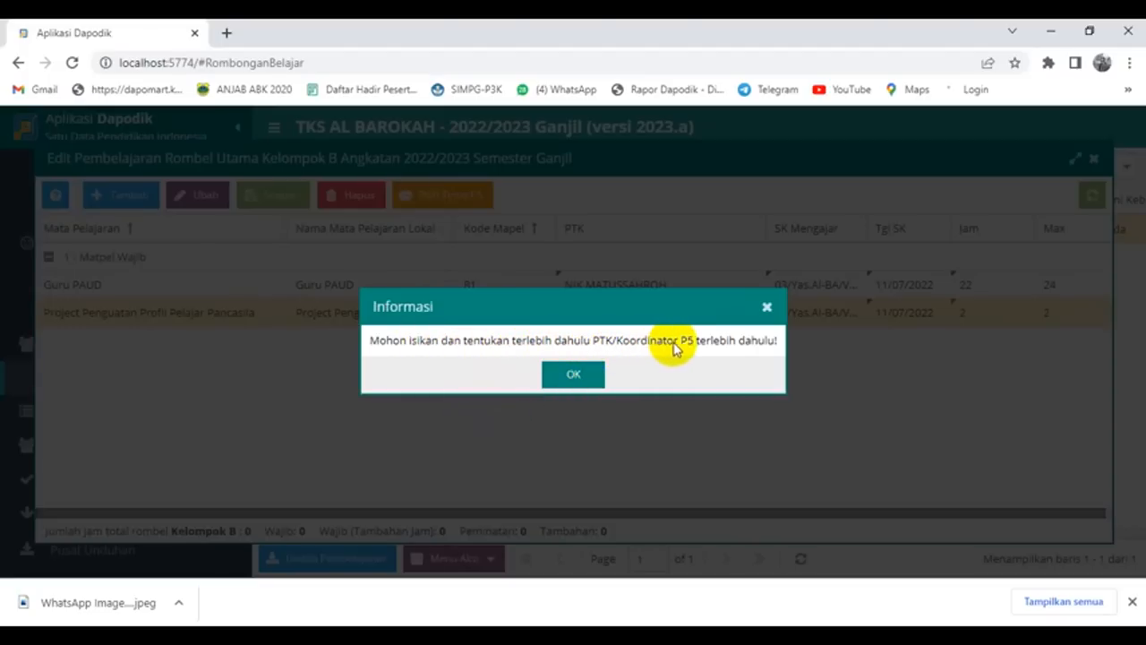
click(578, 375)
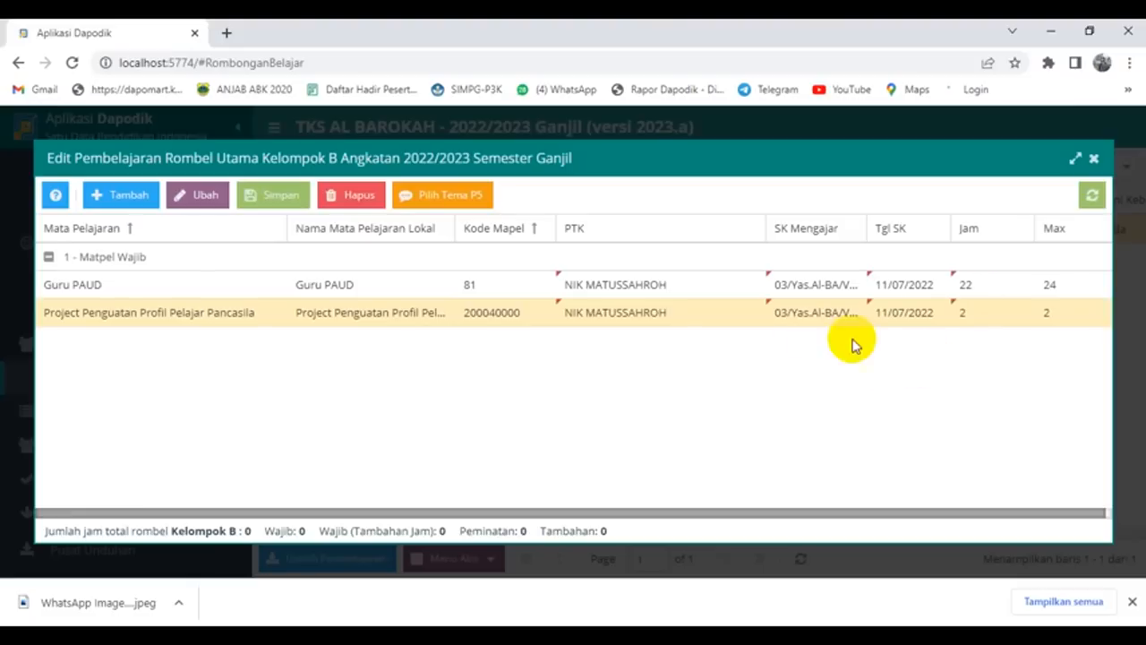
click(280, 199)
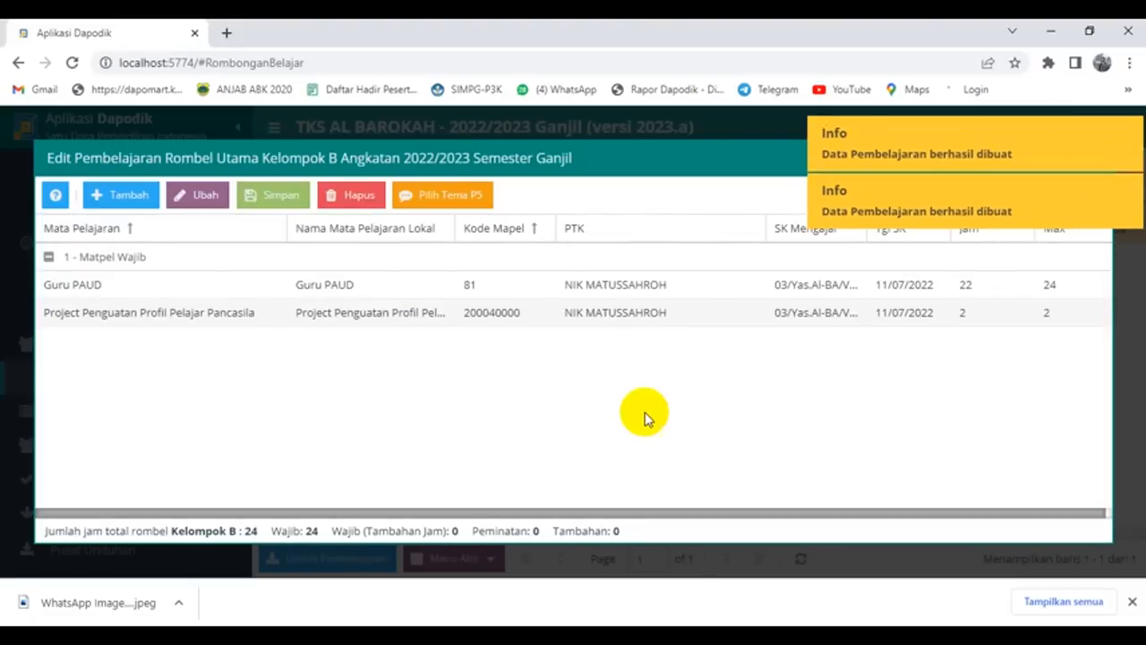
click(448, 314)
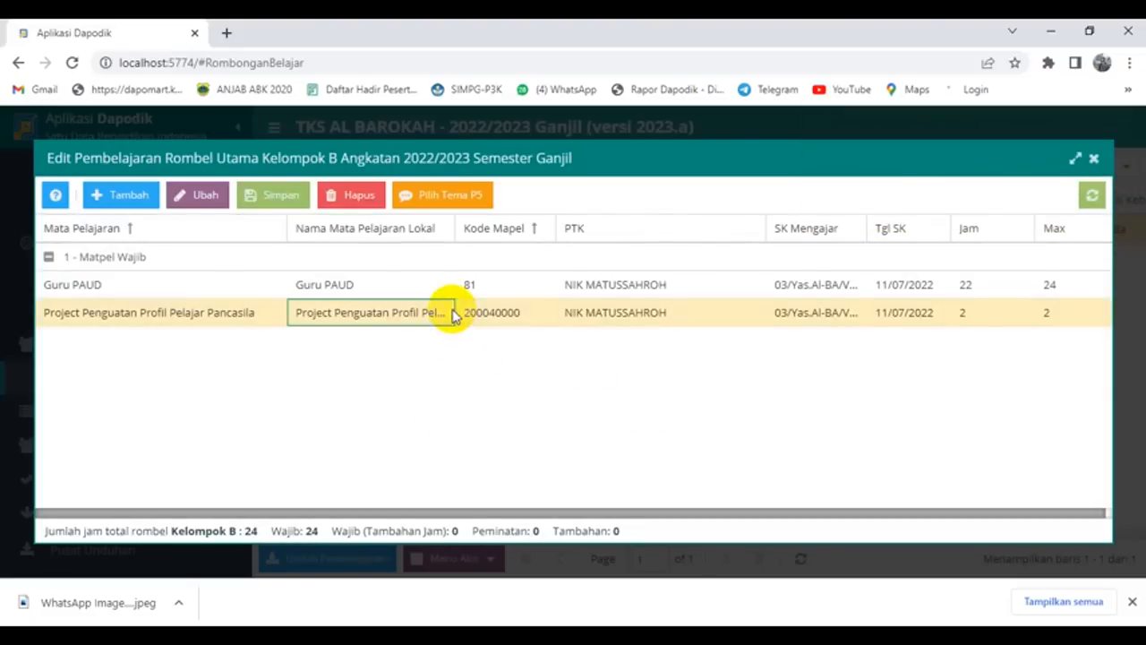
Step: Give the Aku Cinta Indonesia P5 theme the class teacher, the SK number, SK date 01/07/2022 and 1 hour
click(452, 194)
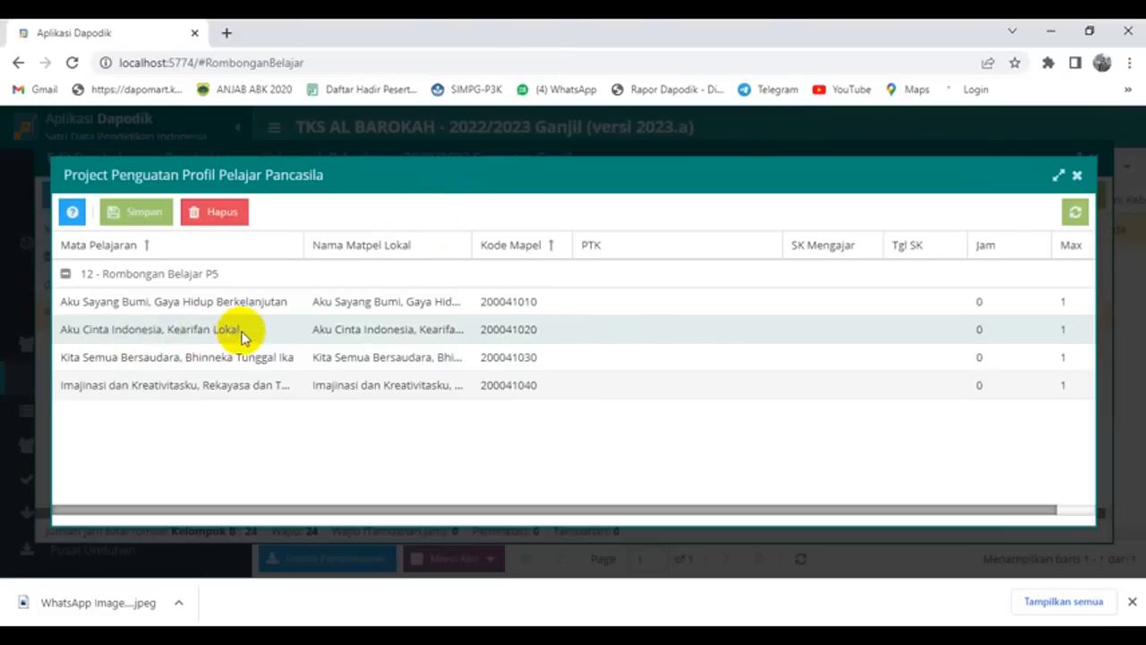
click(711, 332)
click(768, 330)
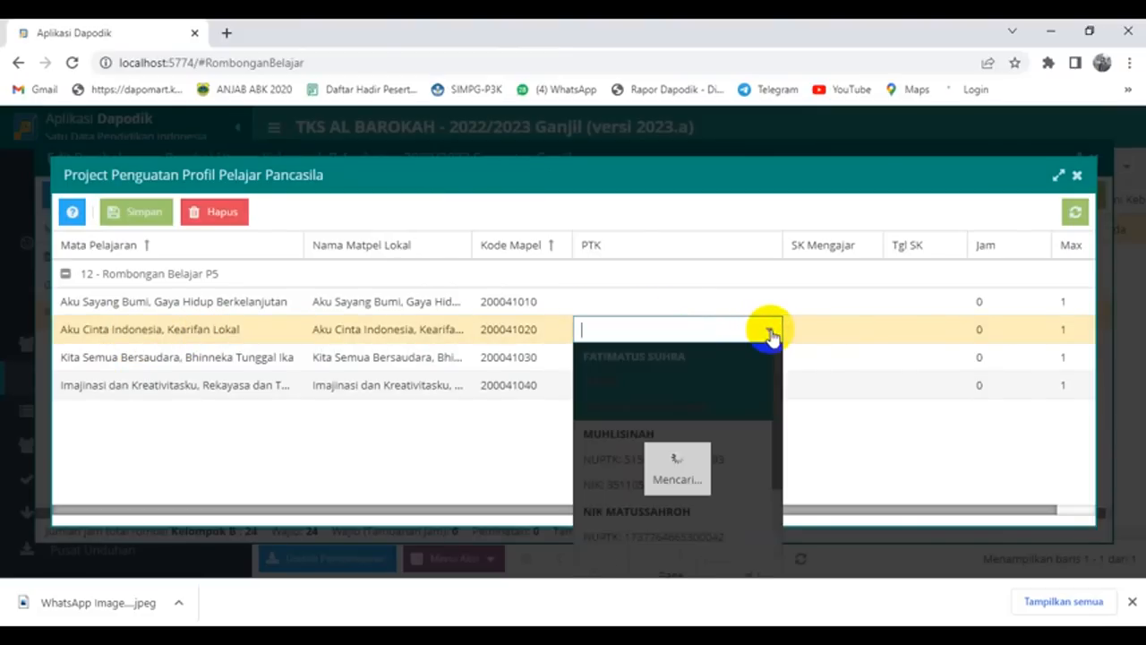
click(662, 509)
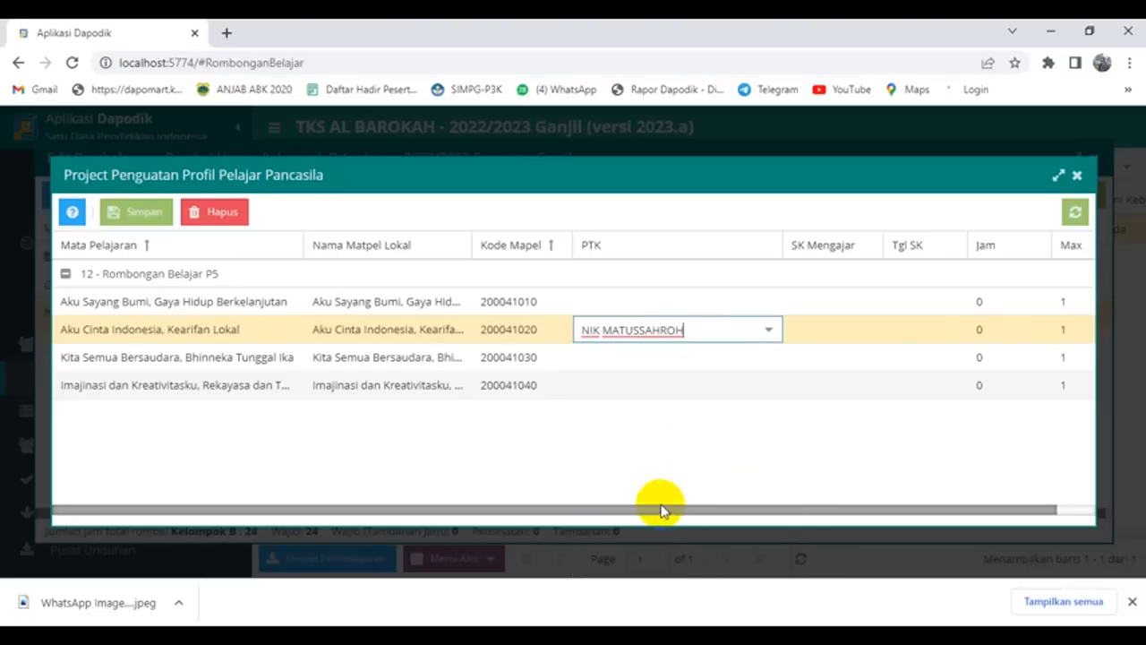
click(832, 330)
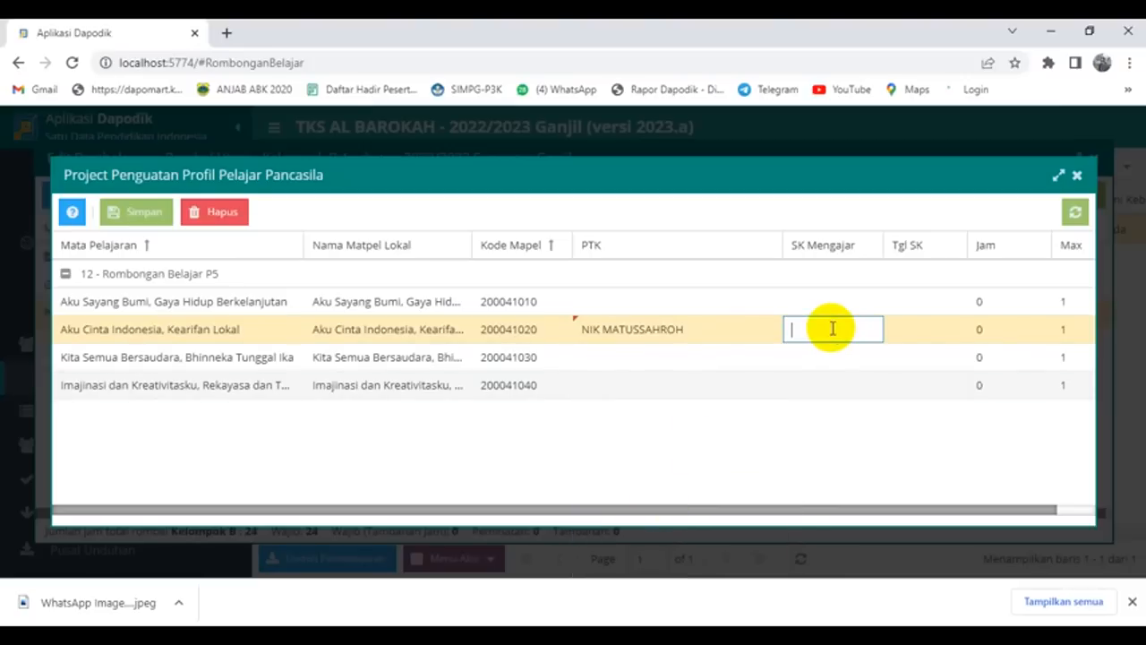
key(ctrl+v)
click(917, 330)
text(01/07/20)
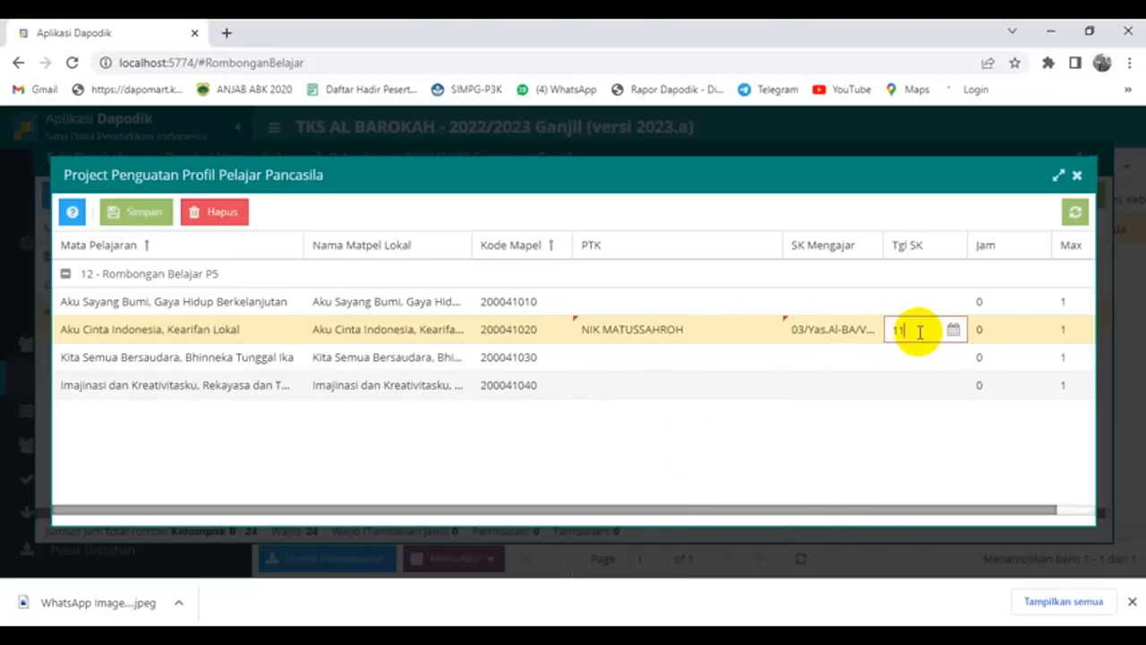
text(22)
click(988, 329)
drag(988, 330, 967, 331)
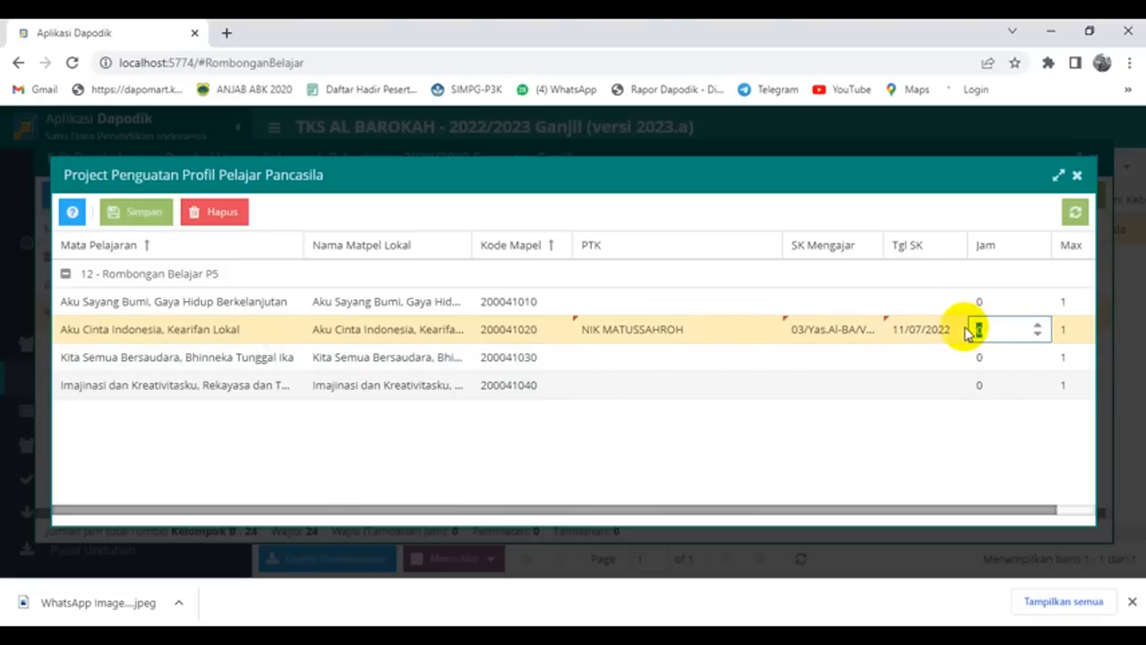
text(1)
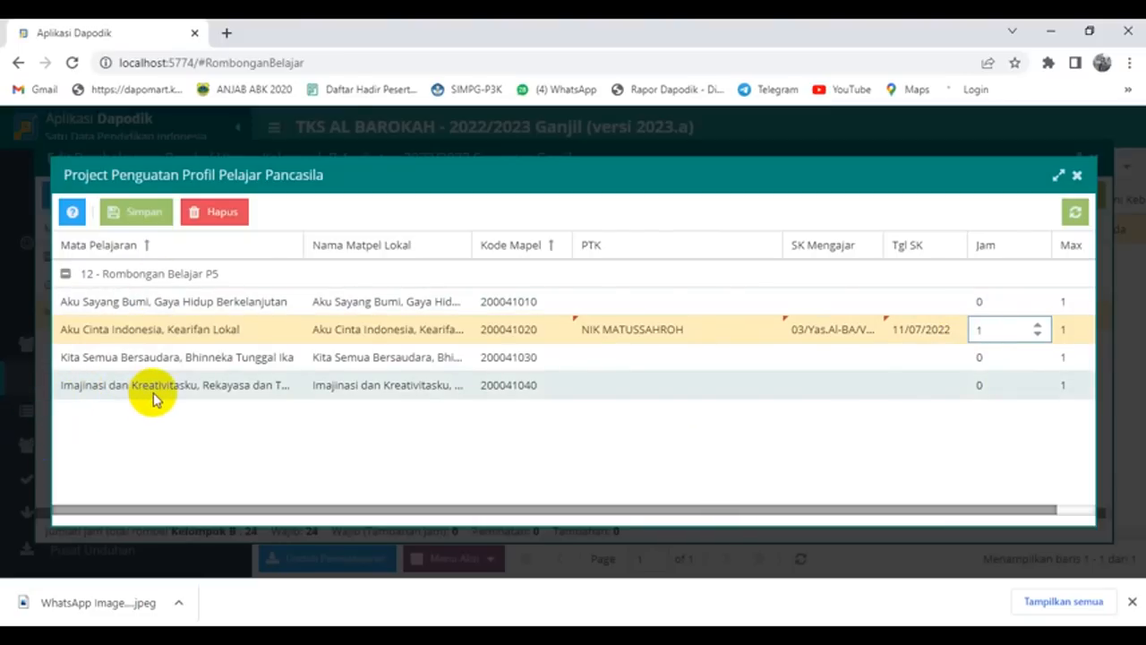
Step: Give Imajinasi dan Kreativitasku the class teacher, the SK number, SK date 11/07/2022 and 1 hour
click(632, 387)
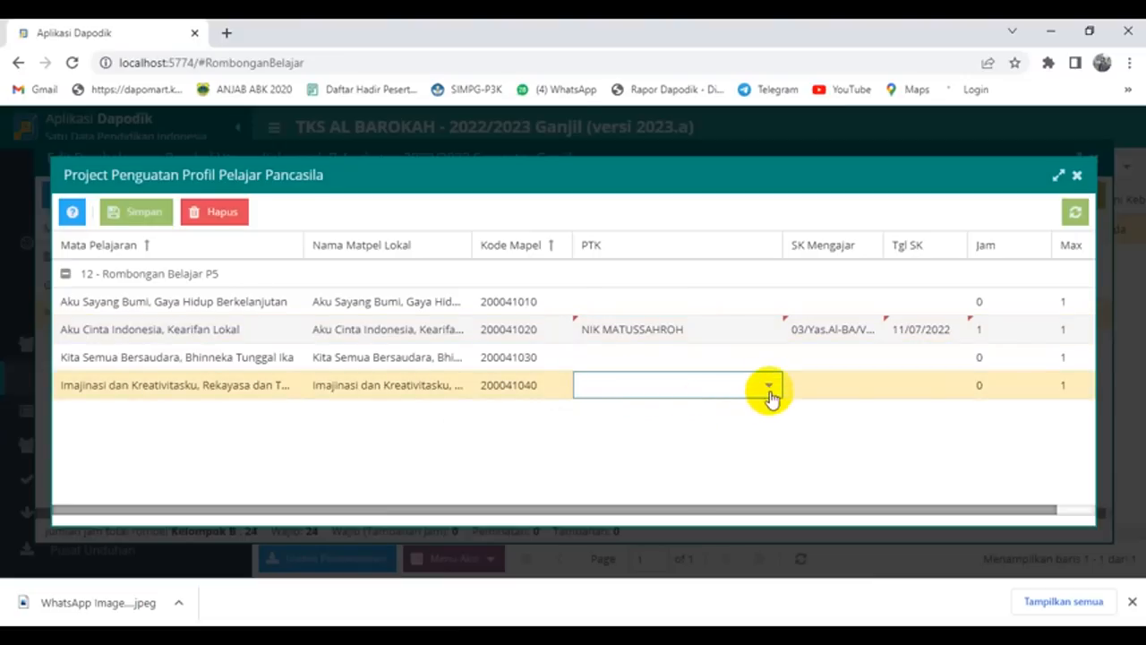
click(769, 386)
click(658, 293)
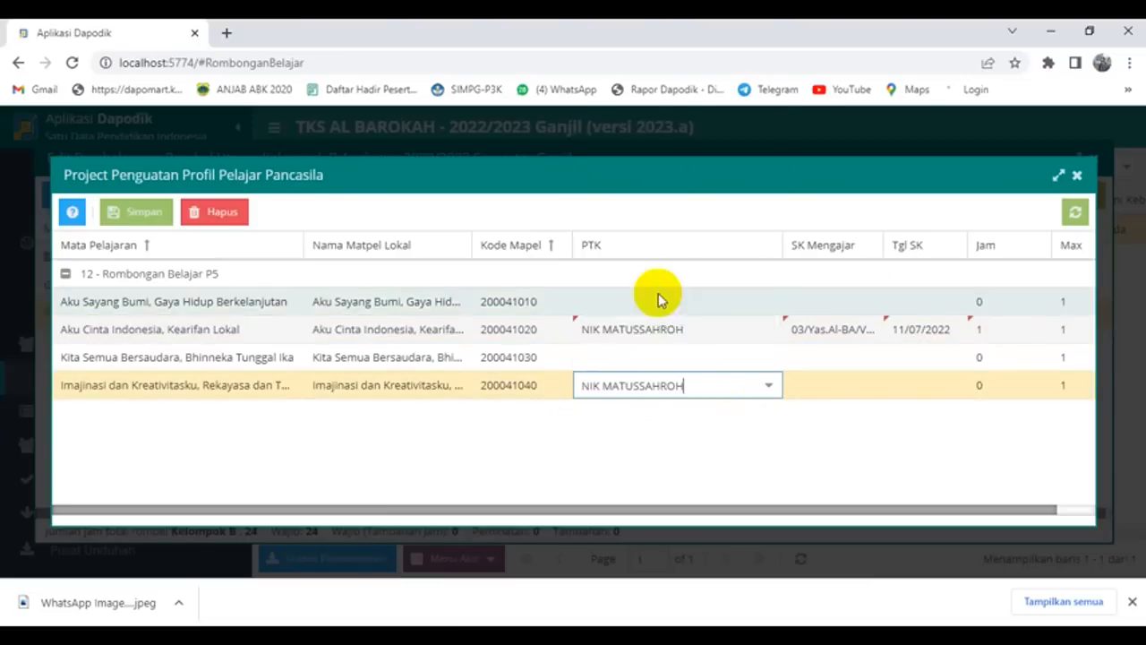
click(816, 384)
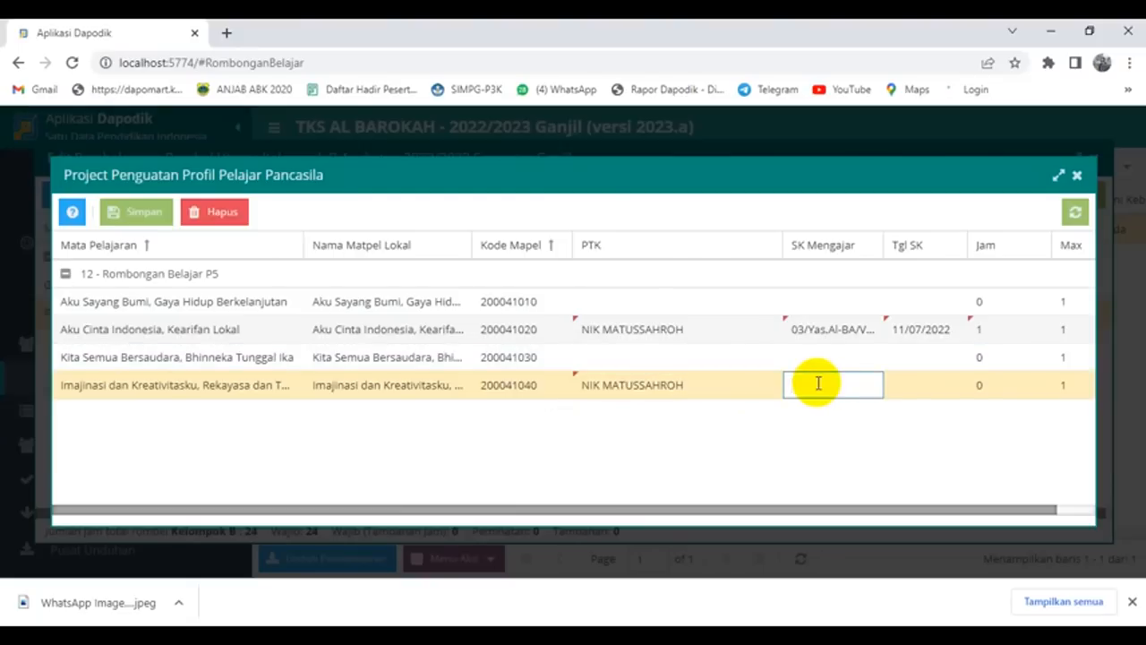
text(03/Yas.Al-BA/V/2022)
click(895, 385)
text(11/)
text(07/2022)
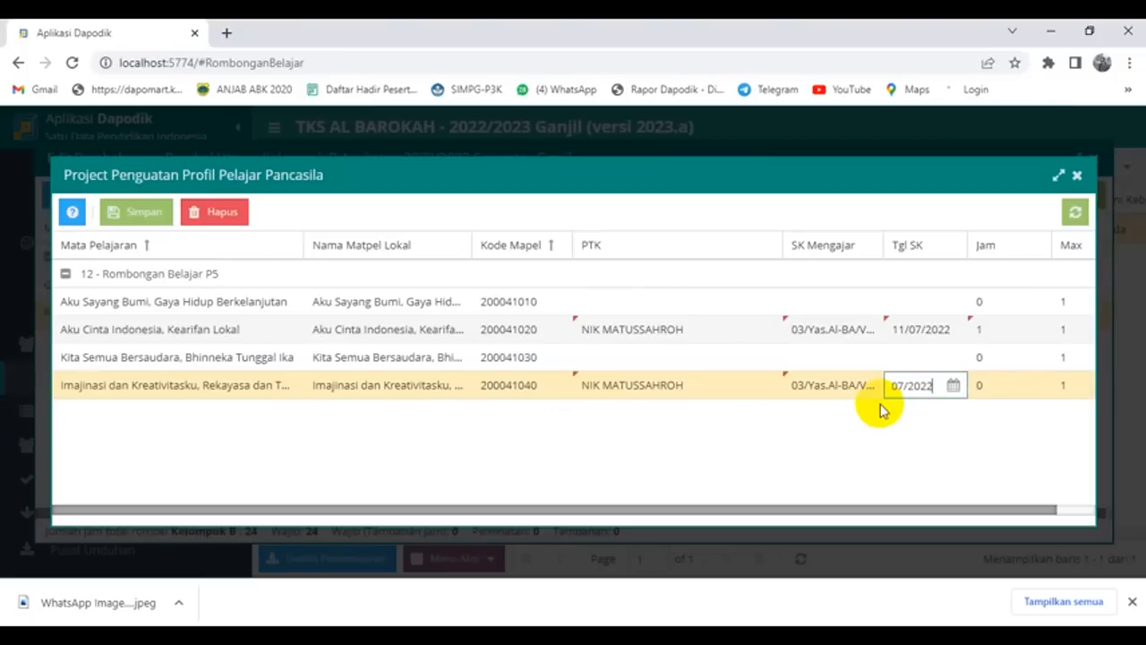
key(Tab)
text(1)
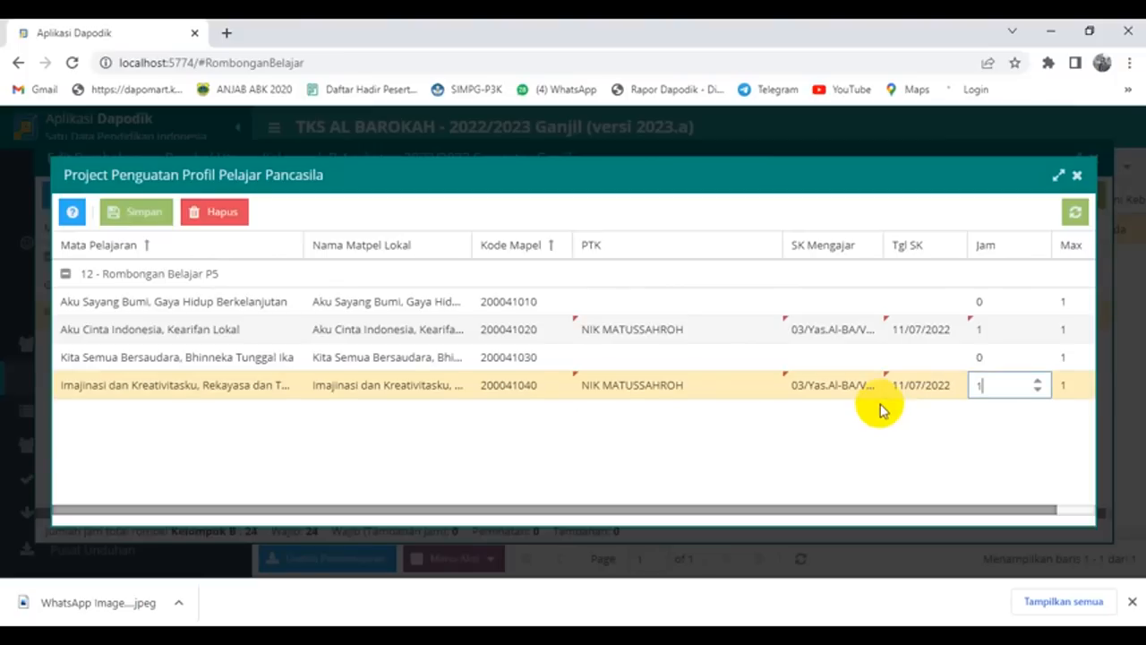
click(343, 463)
Step: Save the P5 theme assignments and close the themes and teaching assignment windows
click(135, 212)
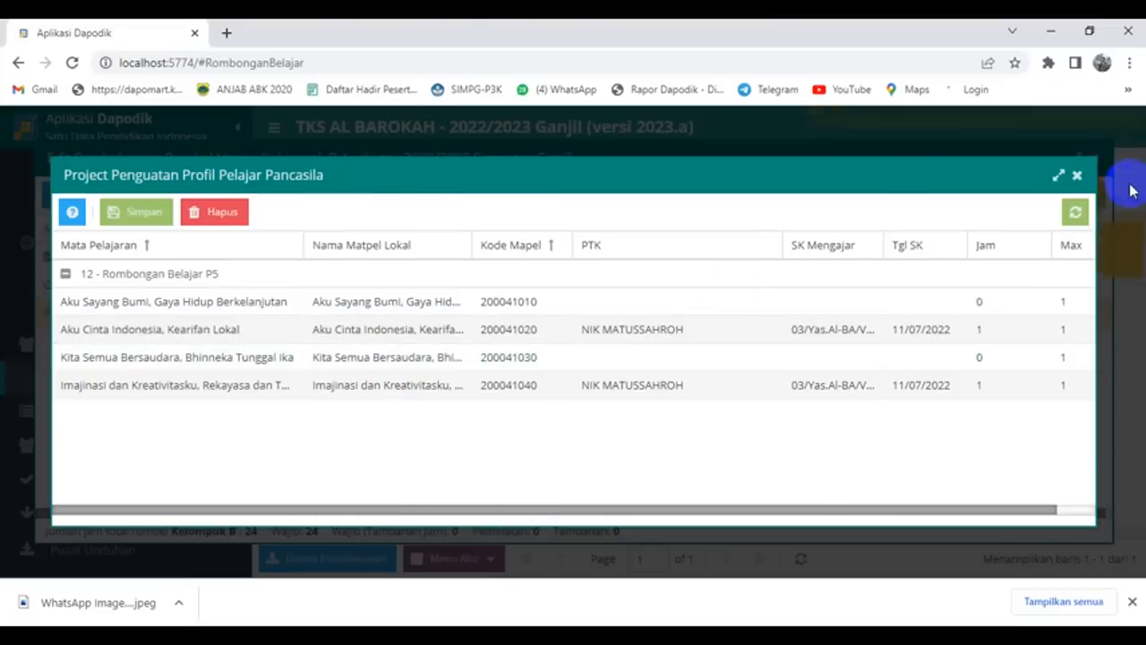
click(1077, 176)
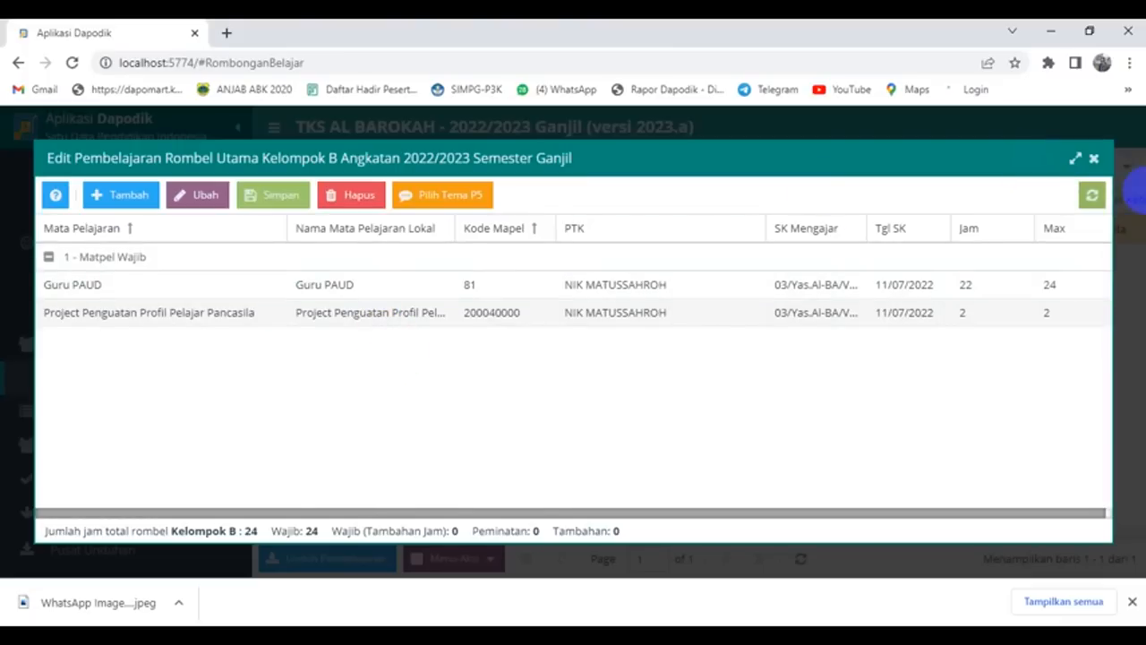
click(1093, 162)
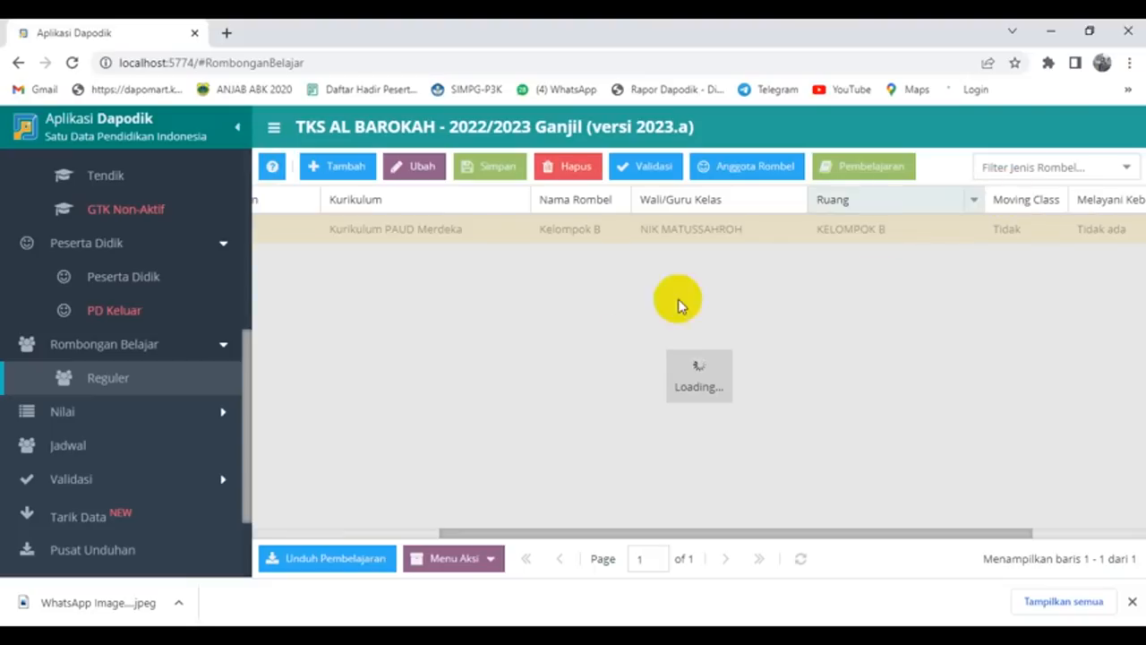
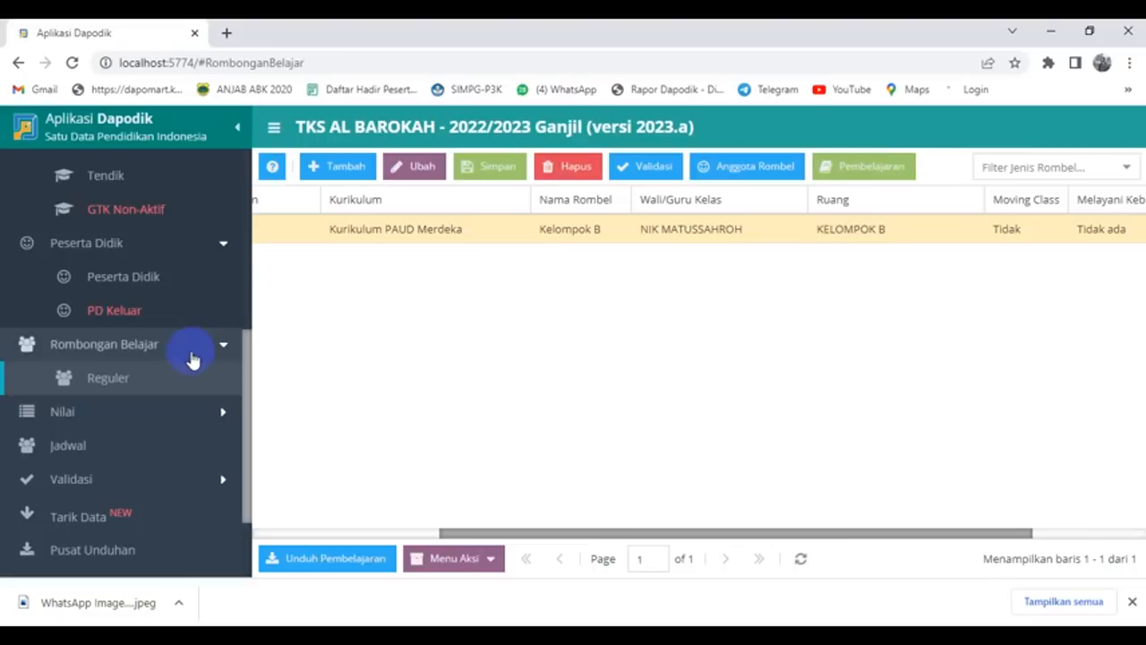
Step: Open the learning schedule and select room KELOMPOK B
scroll(184, 363, down, 3)
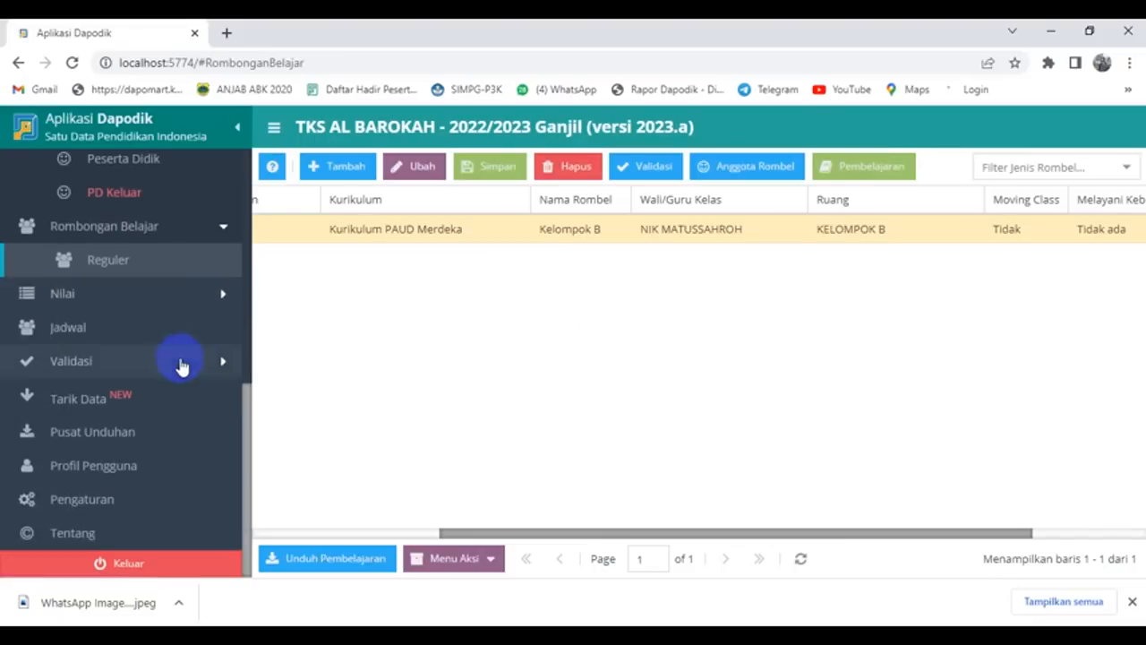
click(97, 329)
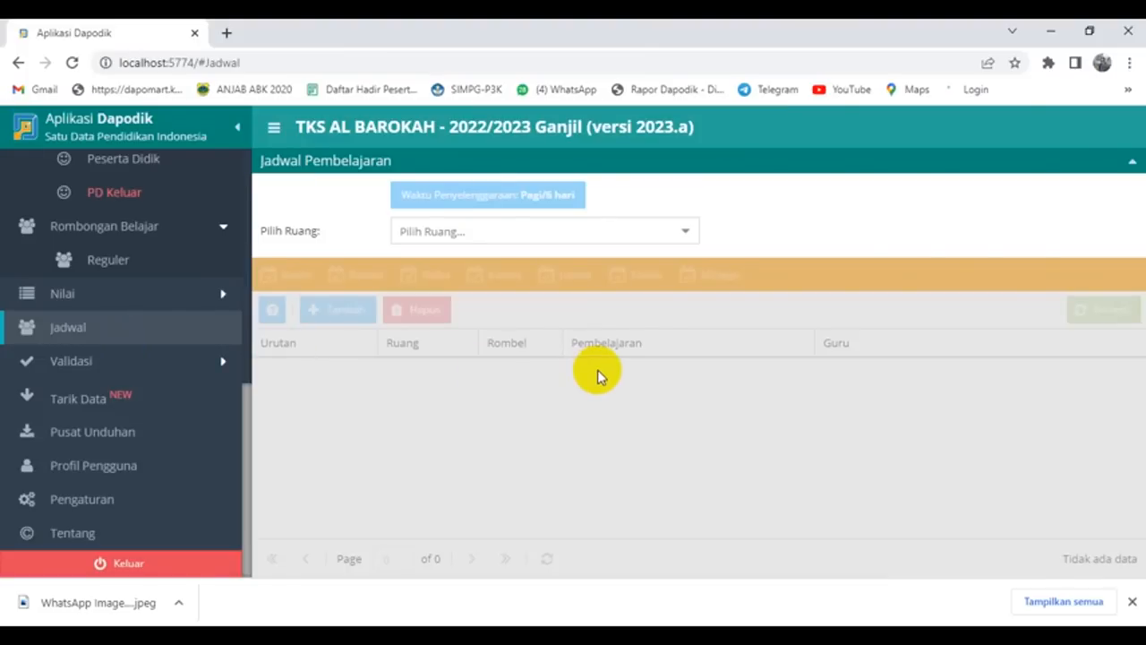
click(682, 230)
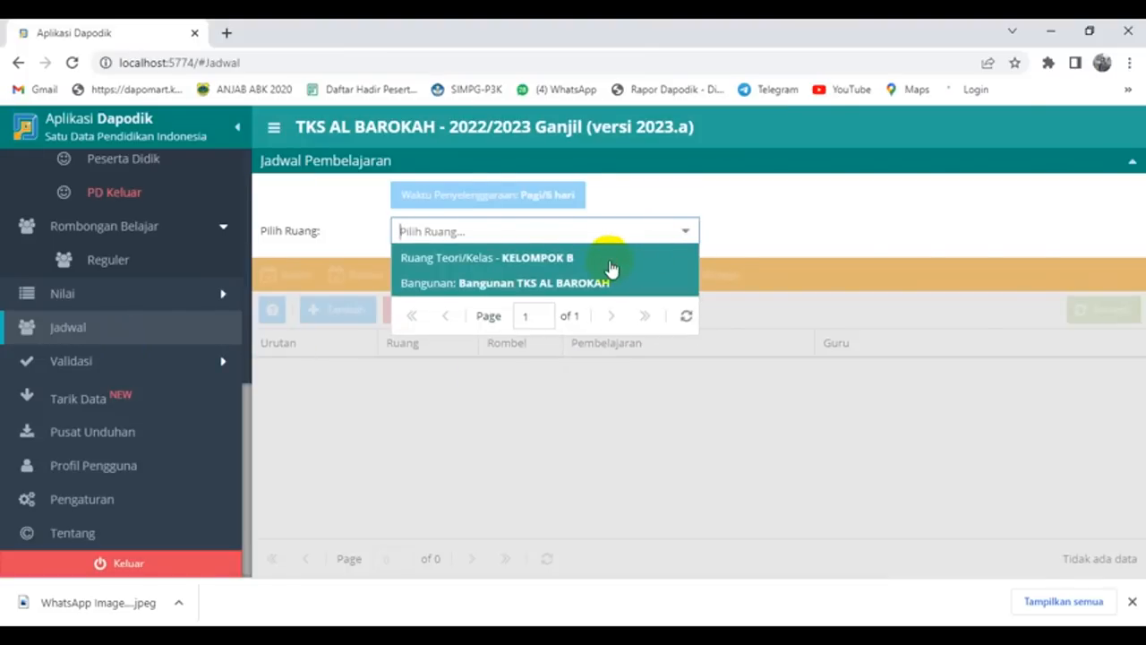
click(610, 269)
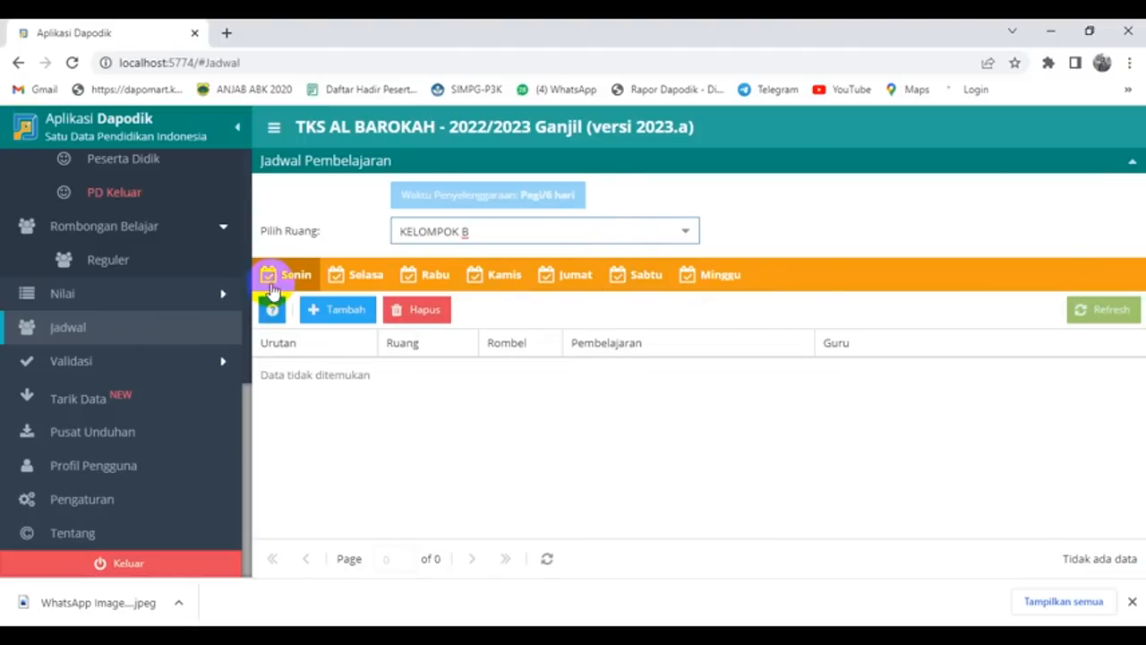
Step: Add a Monday Guru PAUD lesson with 3 hours and save it
click(336, 310)
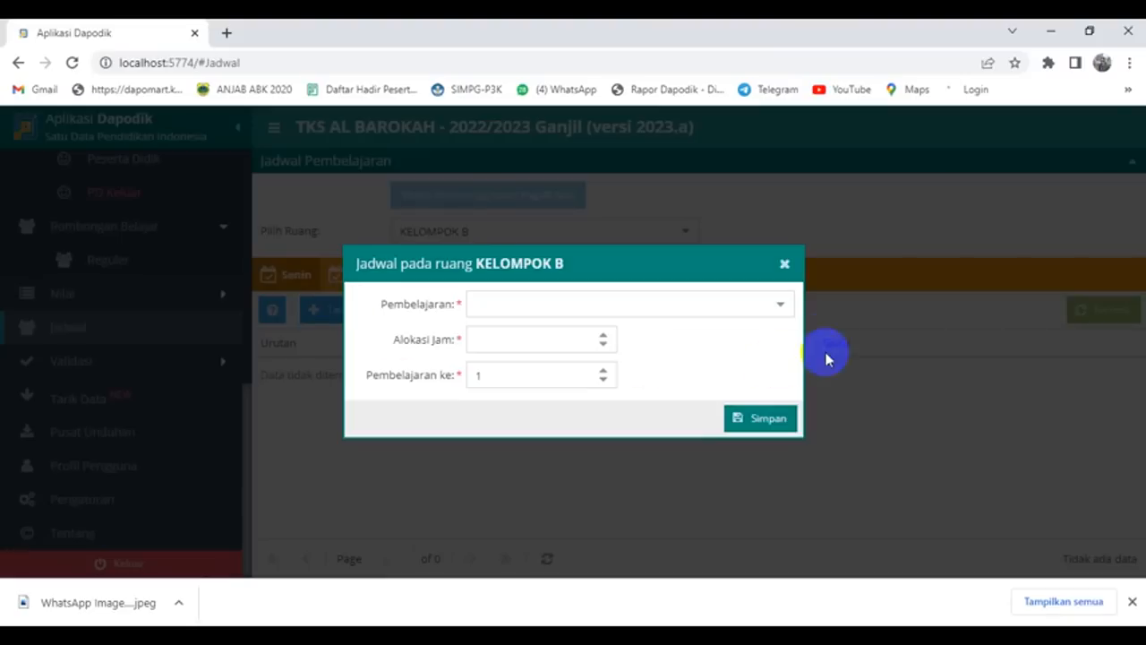
click(781, 305)
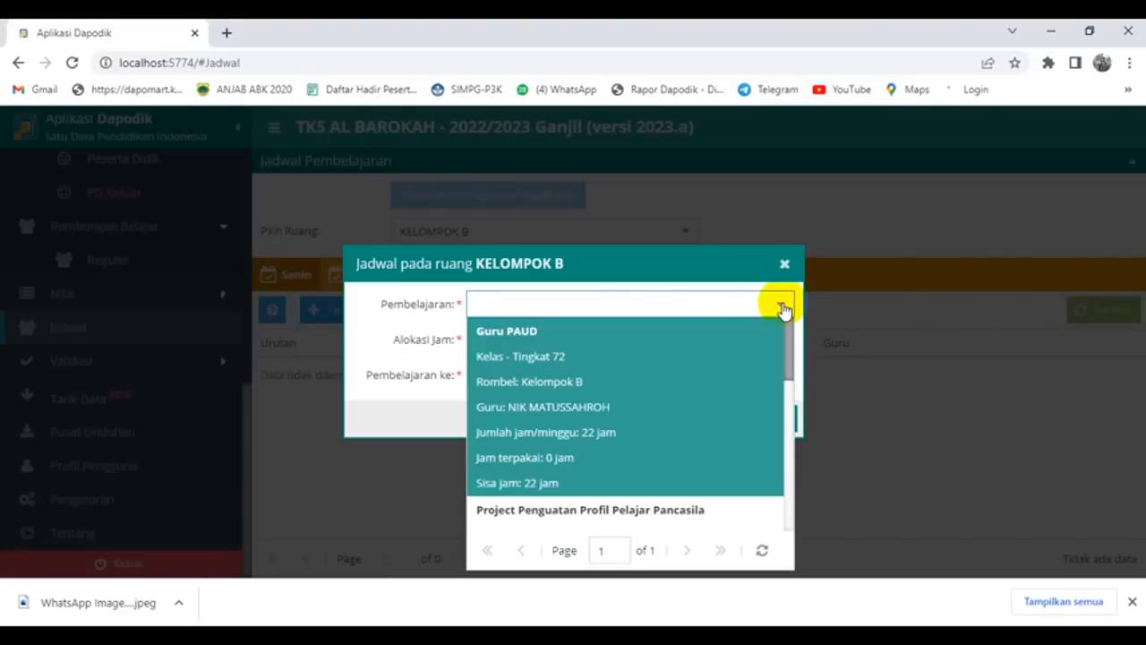
click(671, 405)
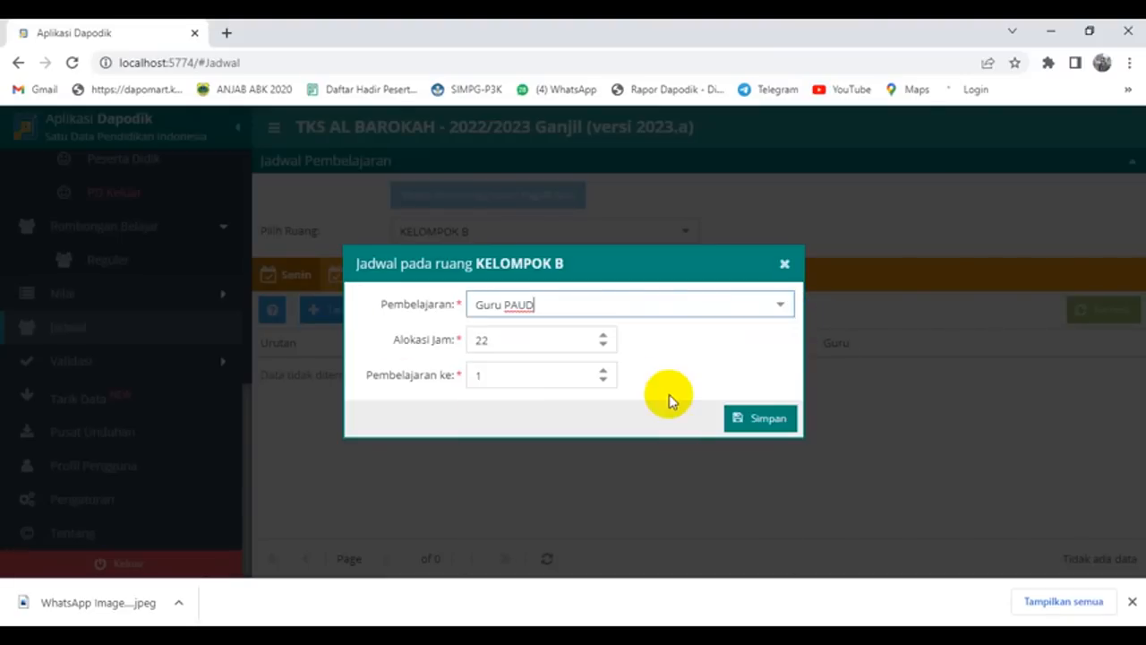
click(495, 337)
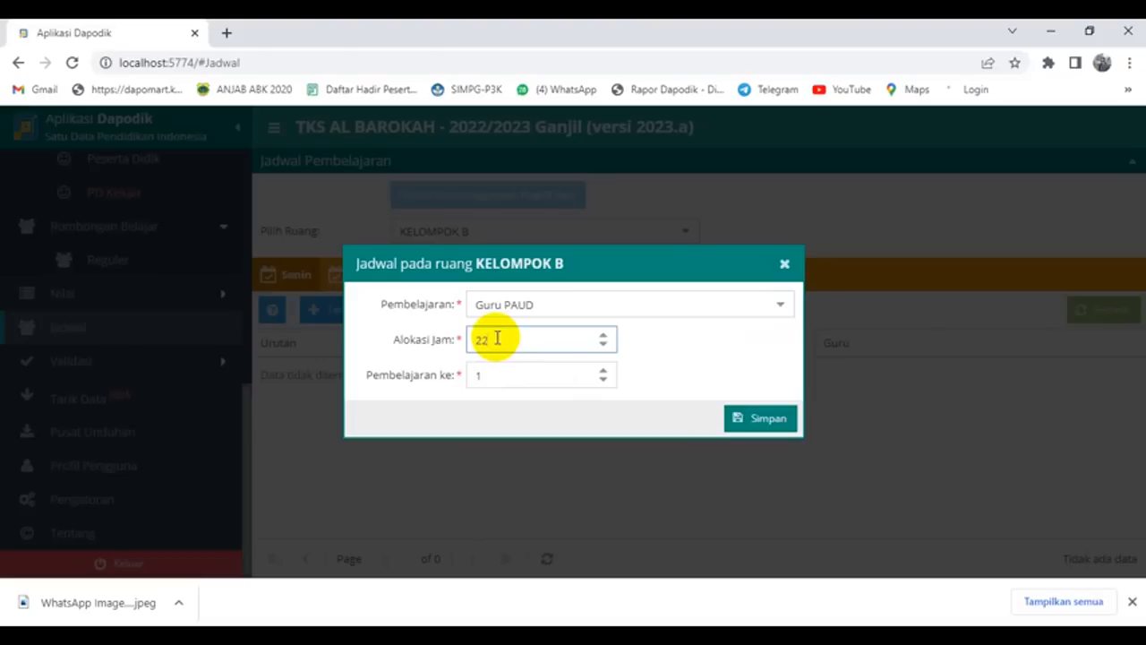
drag(499, 338, 474, 339)
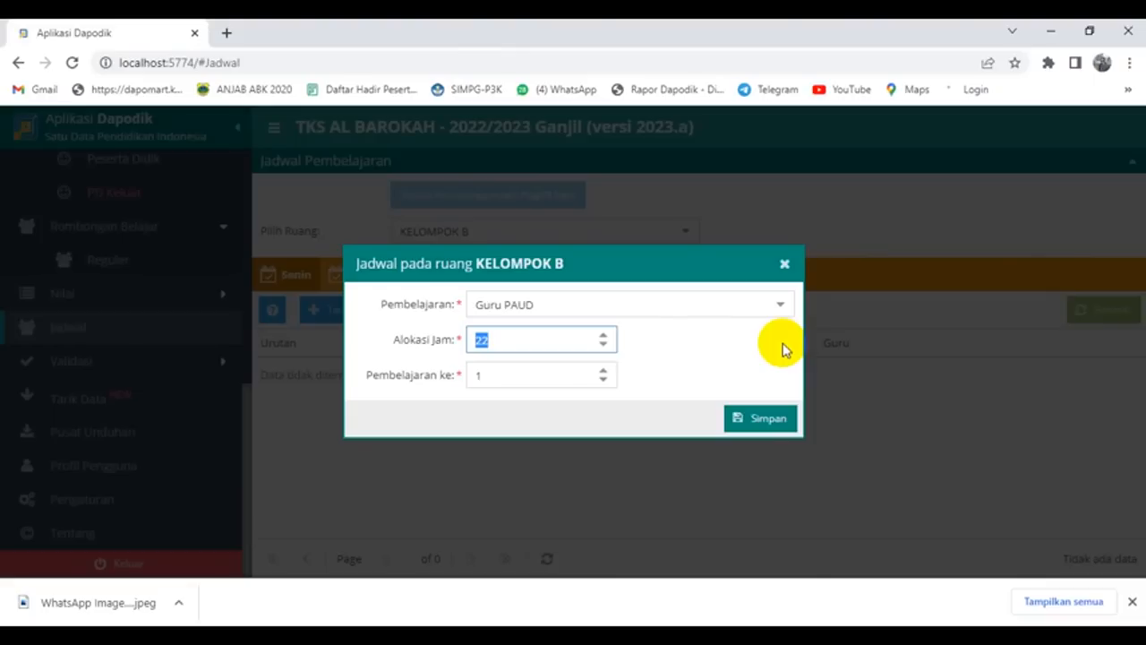
text(3)
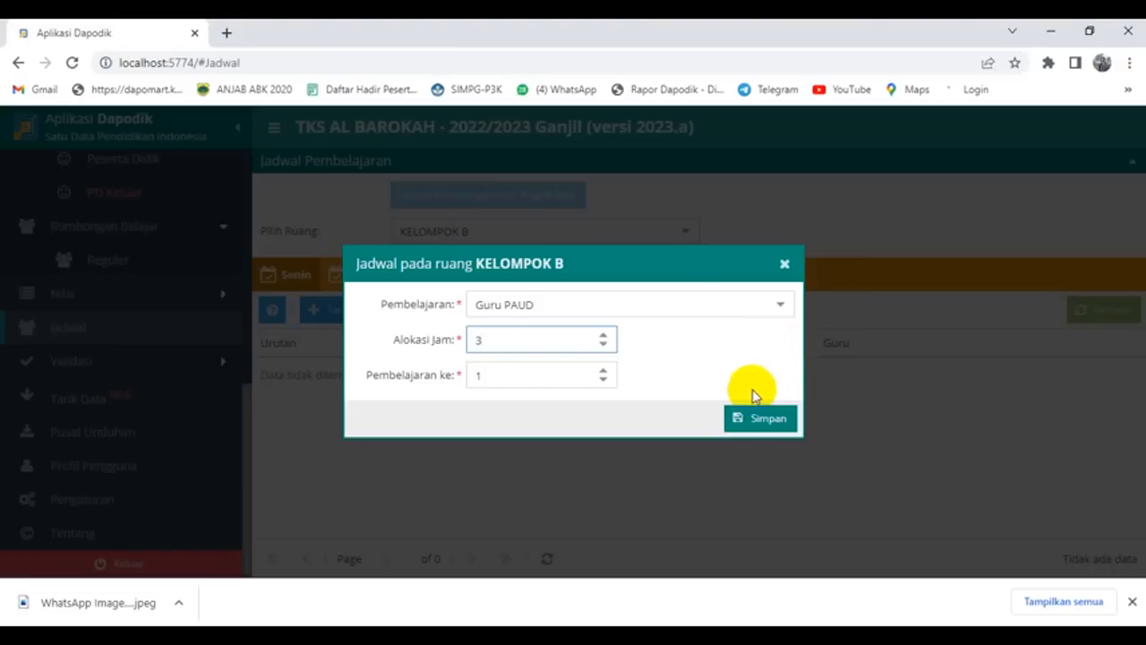
click(752, 420)
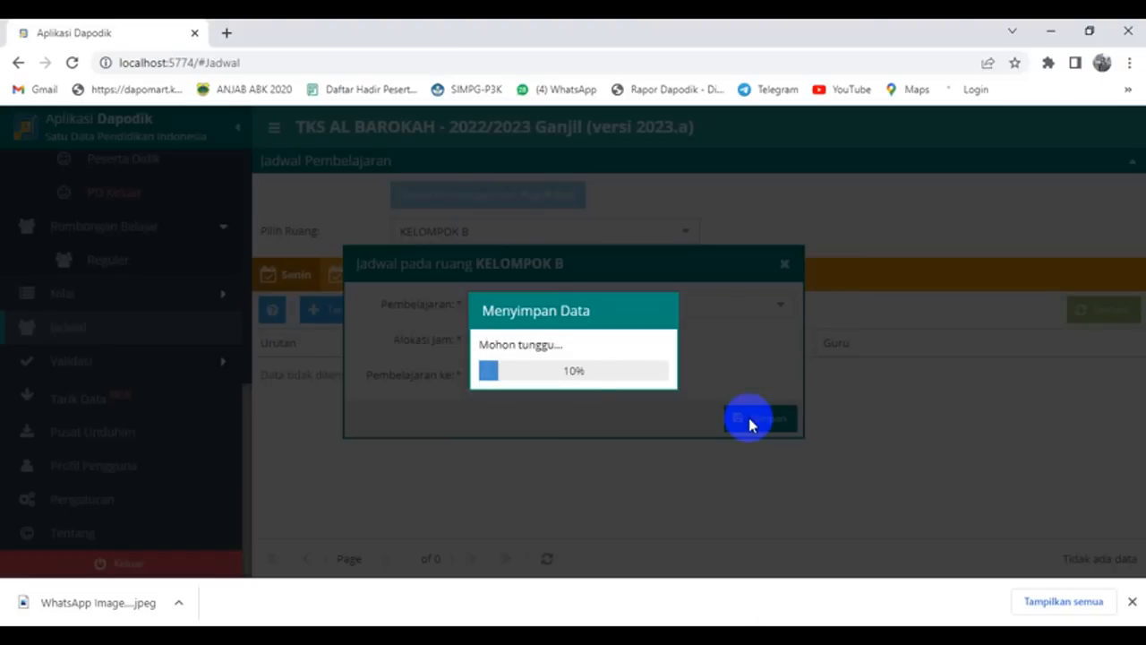
click(574, 374)
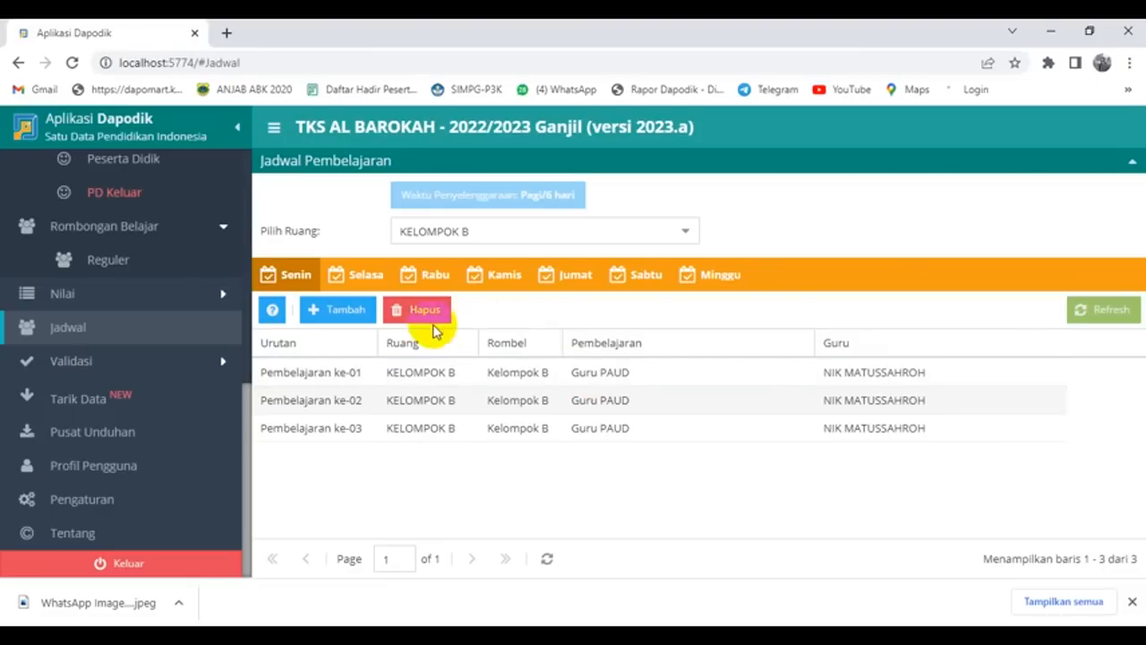
Step: Add a Monday Project Penguatan Profil Pelajar Pancasila lesson with 1 hour and save it
click(347, 311)
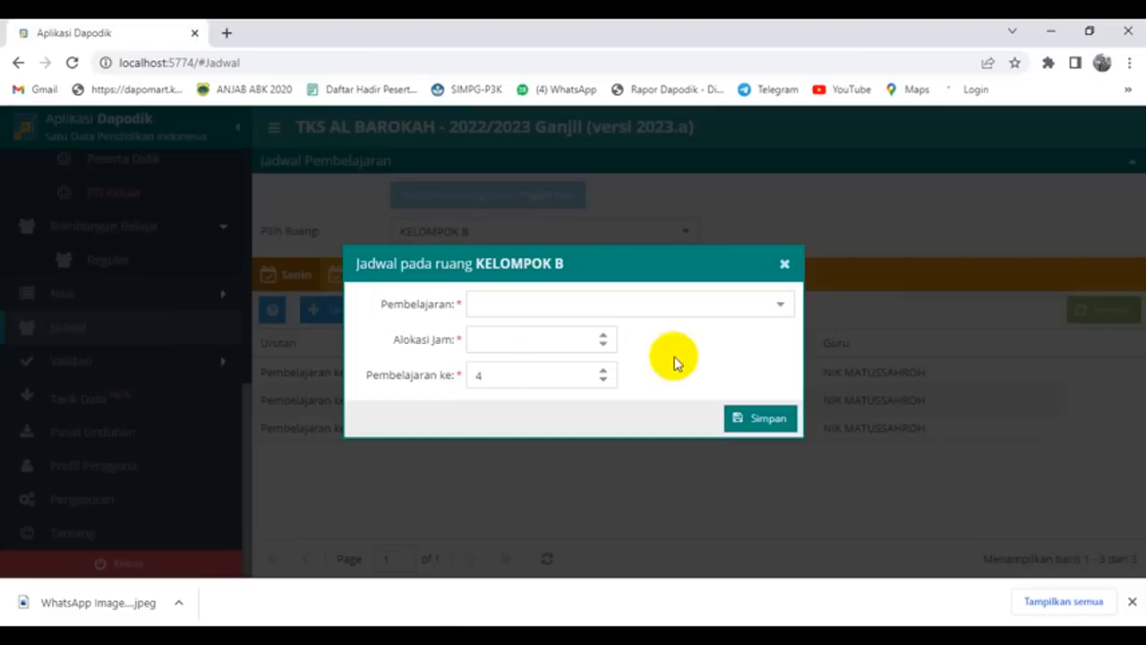
click(779, 307)
scroll(680, 368, down, 3)
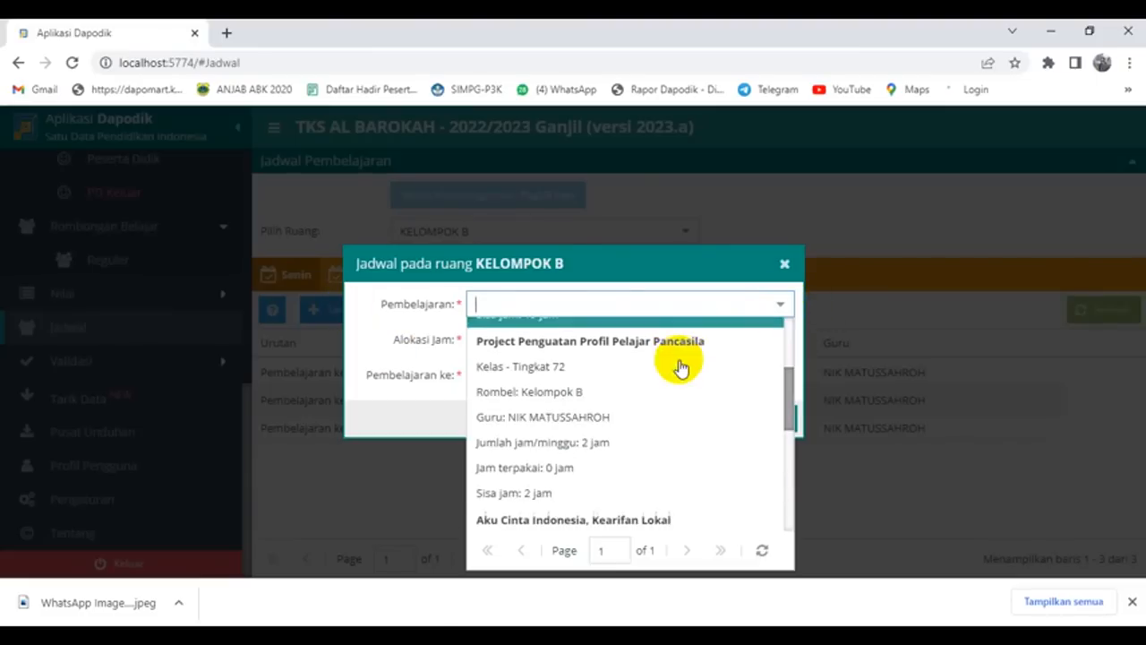
click(634, 392)
click(486, 338)
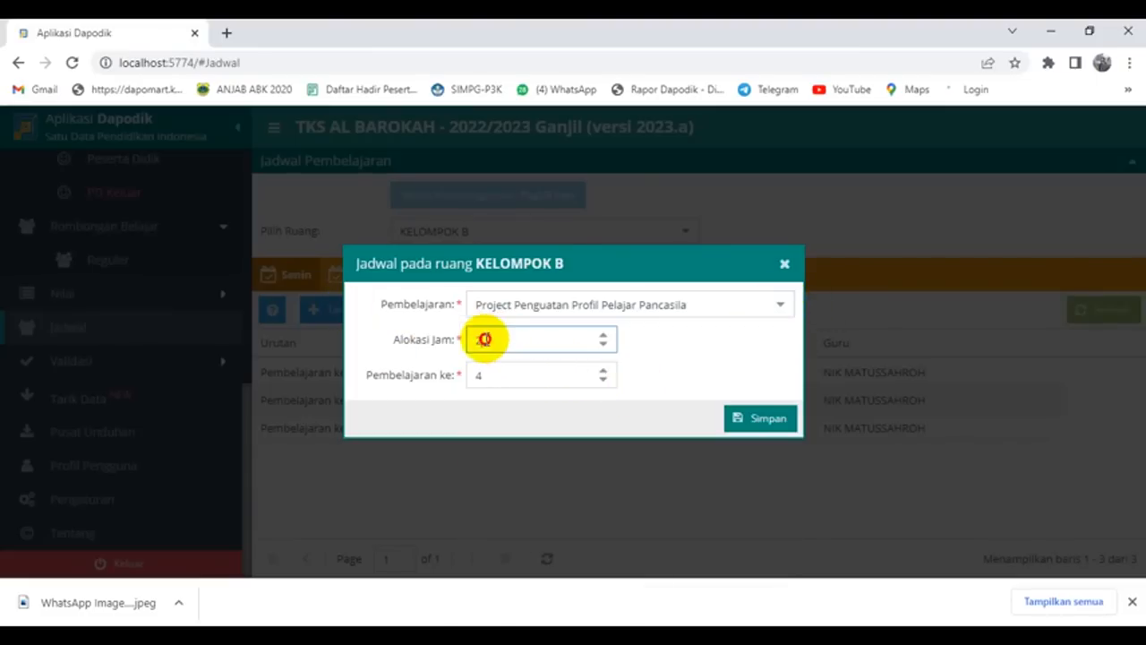
click(499, 339)
drag(499, 338, 458, 346)
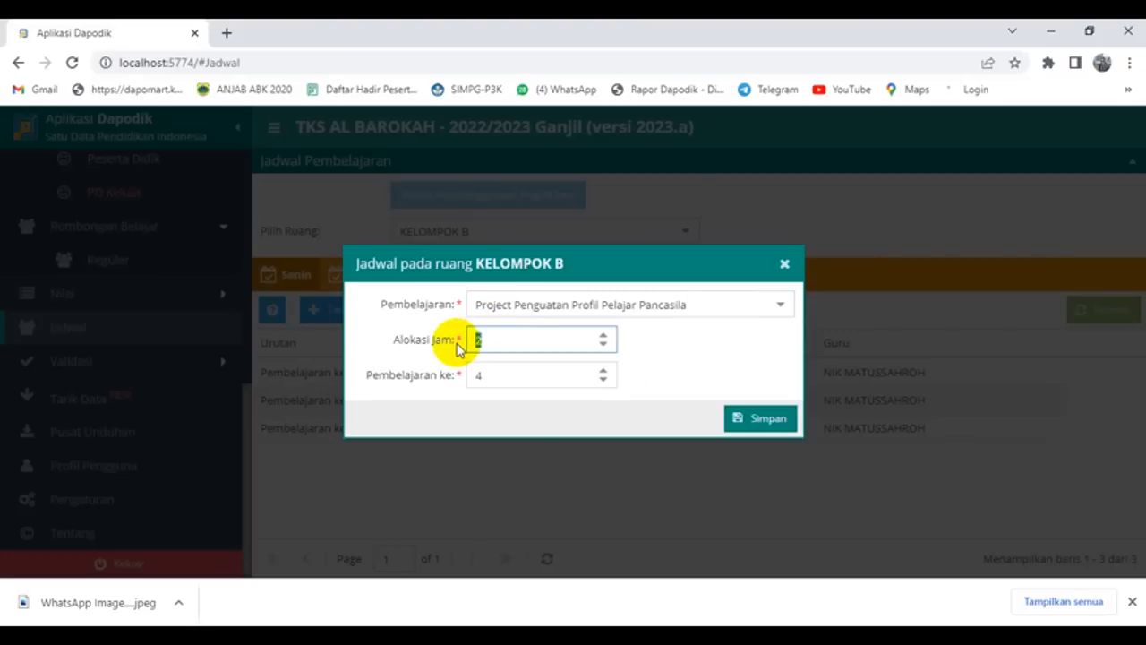
text(1)
click(746, 420)
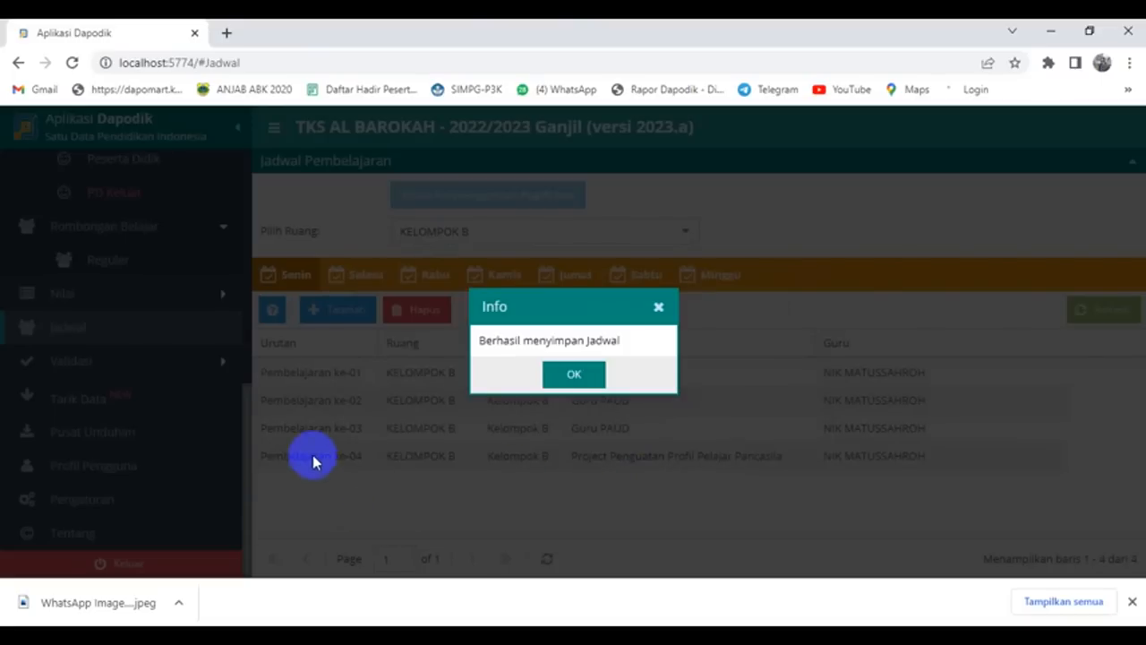
click(582, 372)
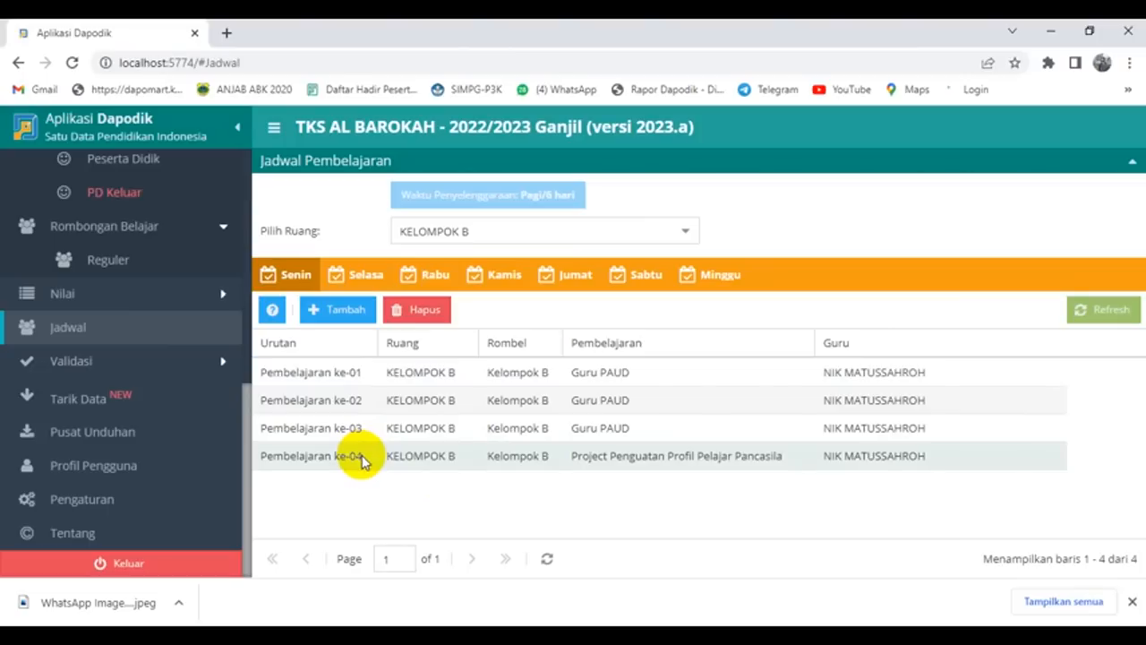
Step: Add a Tuesday (Selasa) Guru PAUD lesson with 4 hours and save it
click(361, 268)
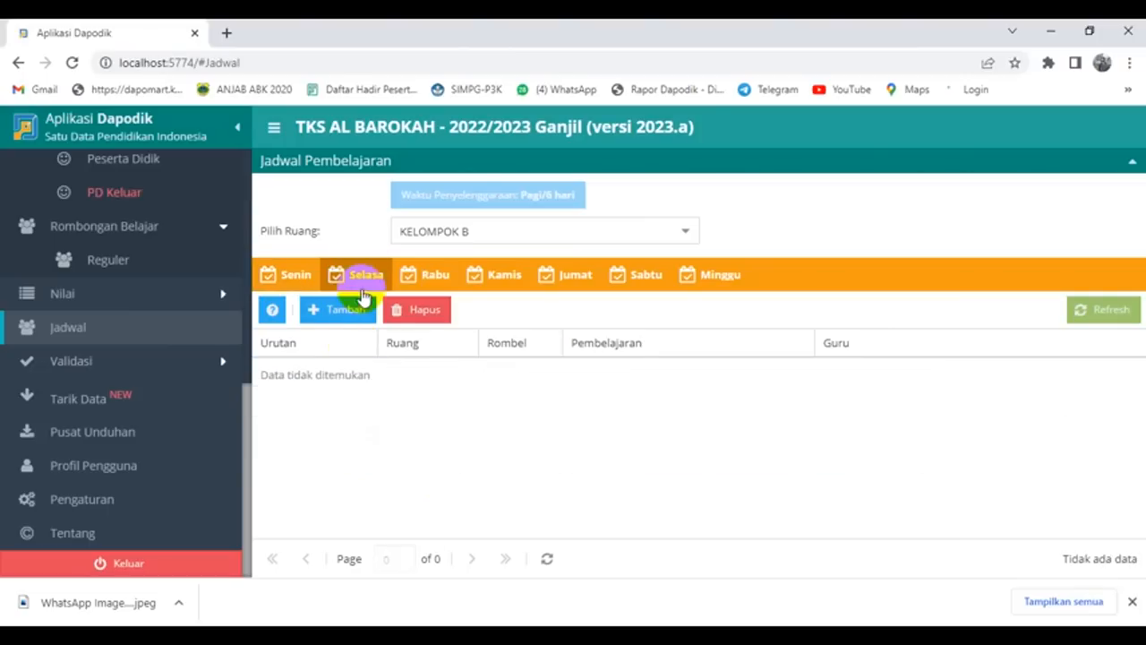
click(330, 316)
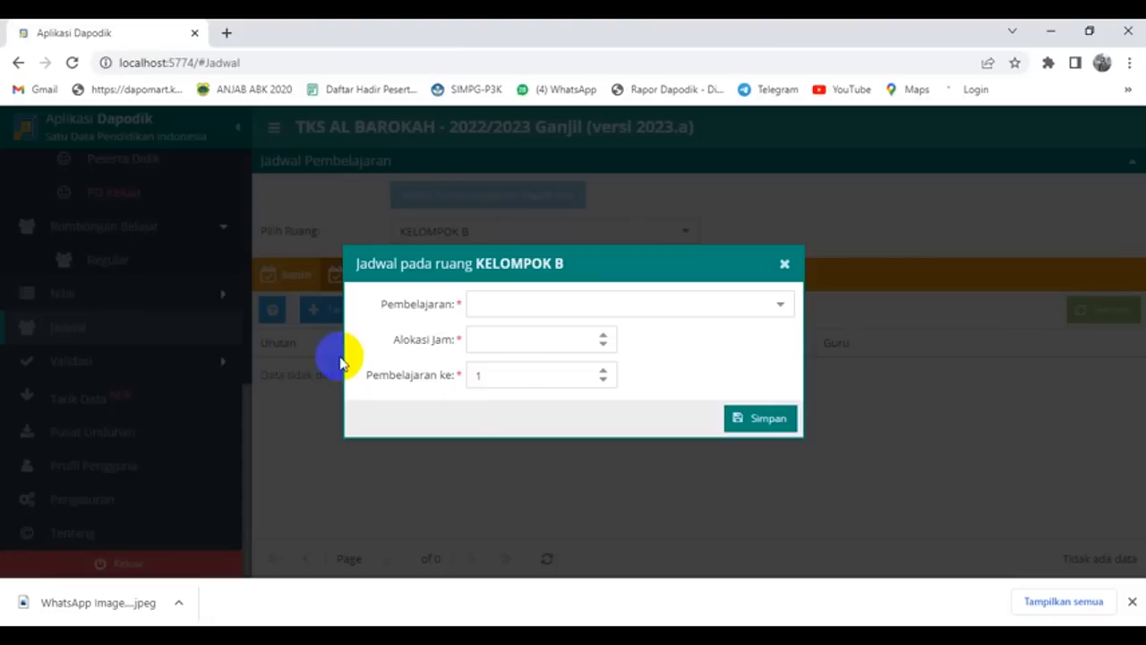
click(778, 307)
click(573, 332)
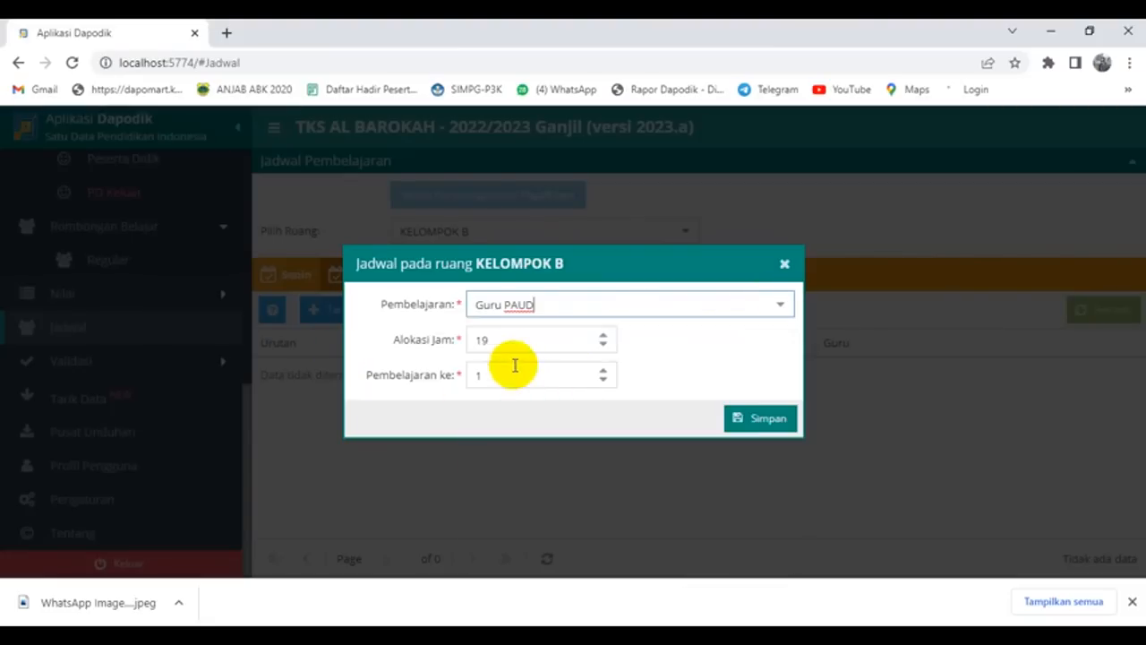
drag(497, 340, 457, 347)
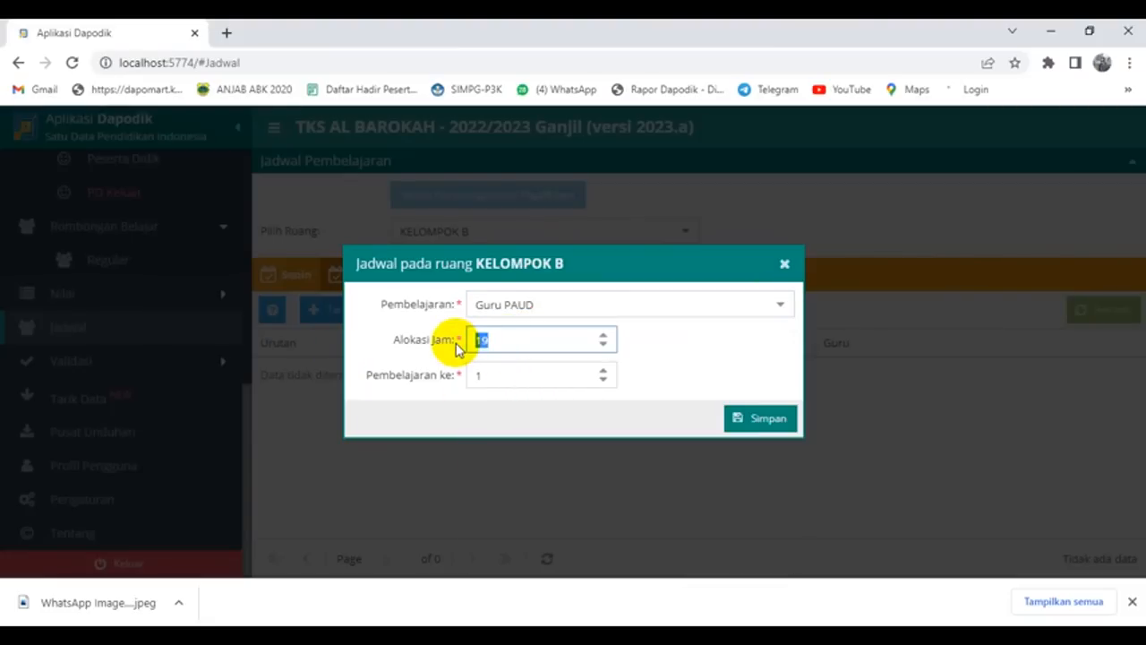
text(4)
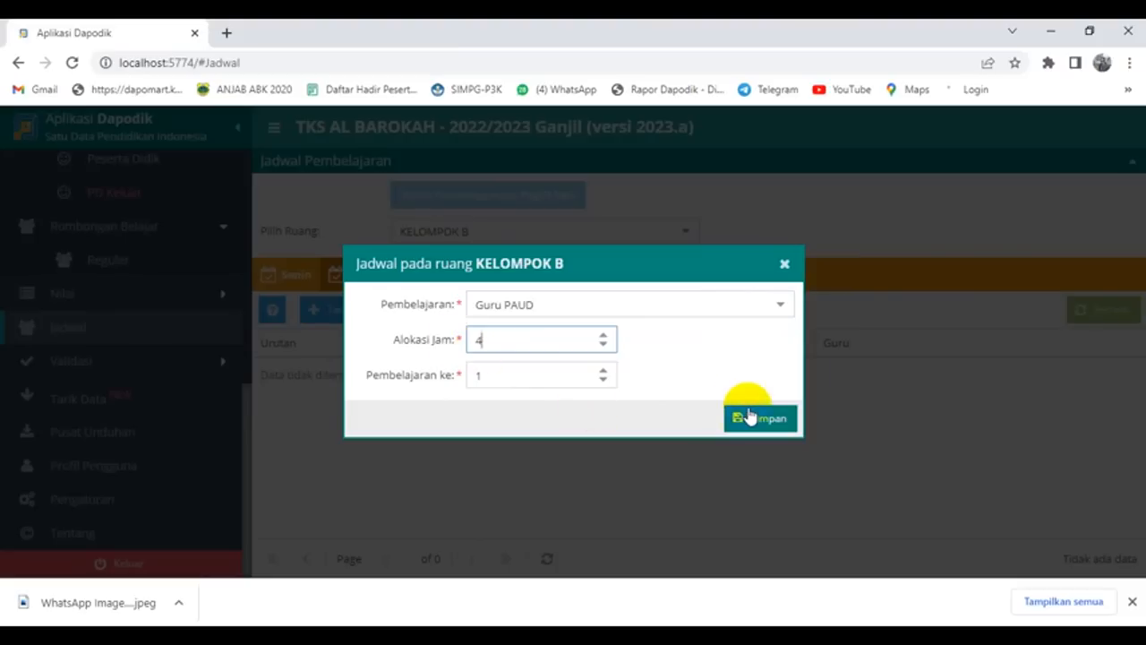
click(748, 416)
click(578, 376)
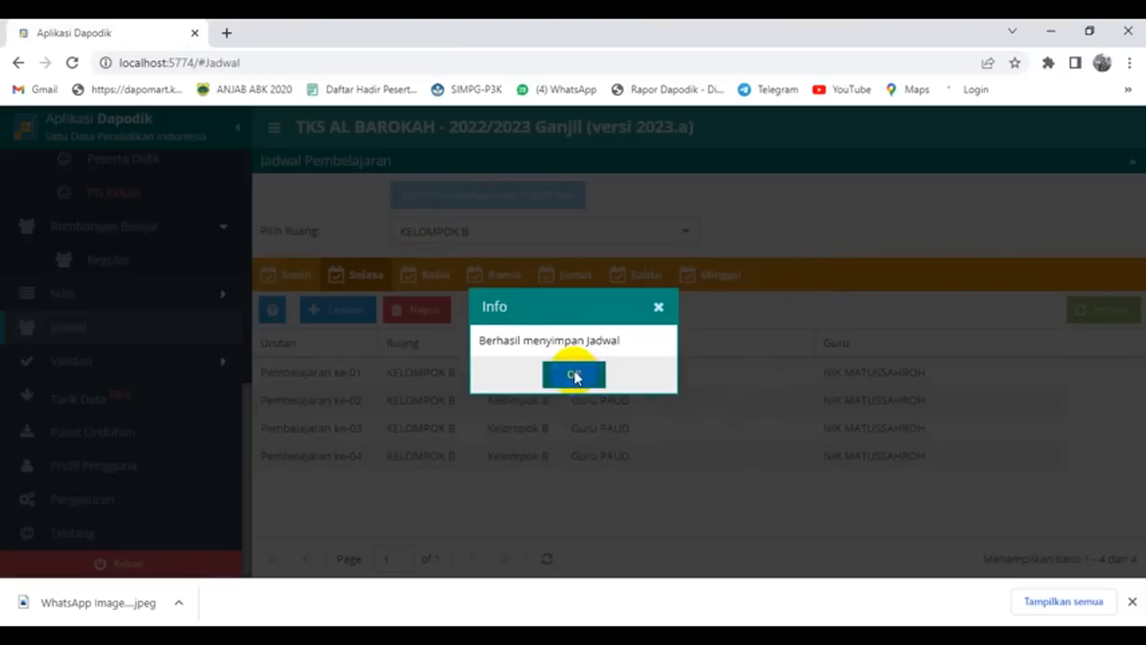
Step: Add a Wednesday (Rabu) Guru PAUD lesson with 3 hours and save it
click(426, 288)
click(344, 309)
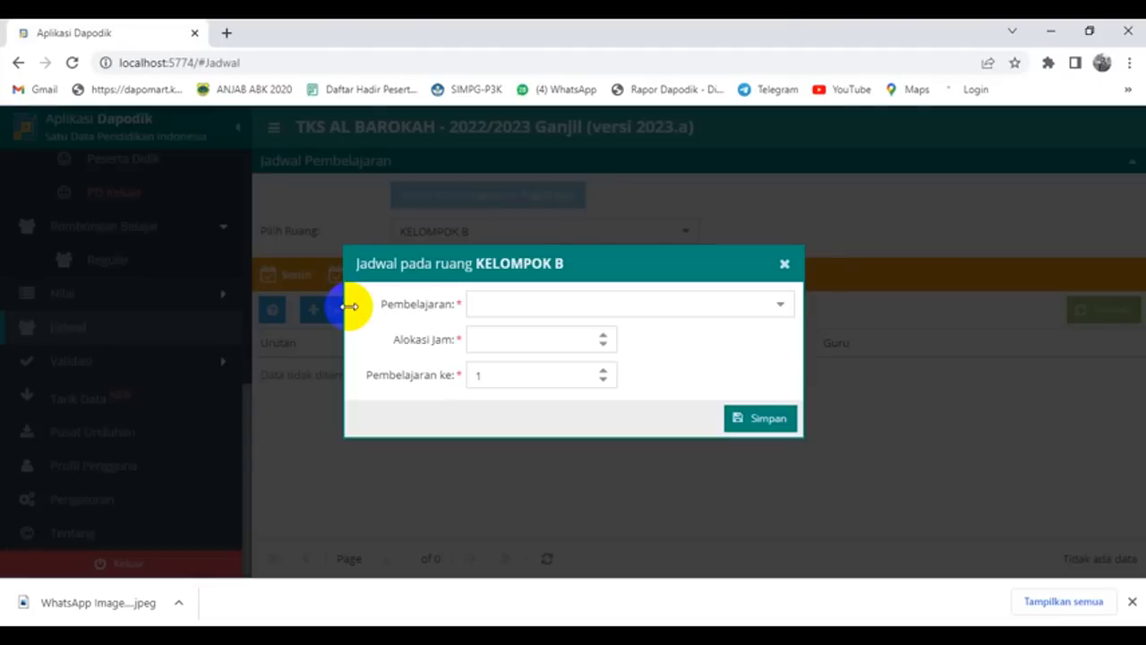
click(776, 304)
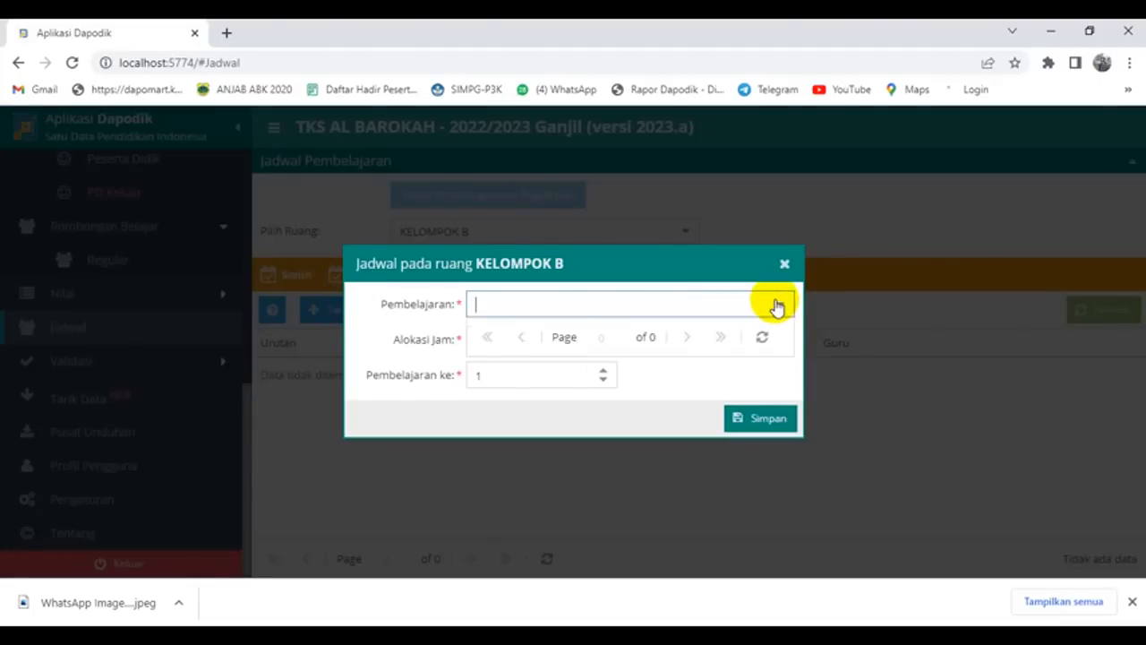
click(637, 374)
click(492, 338)
drag(492, 338, 451, 355)
text(3)
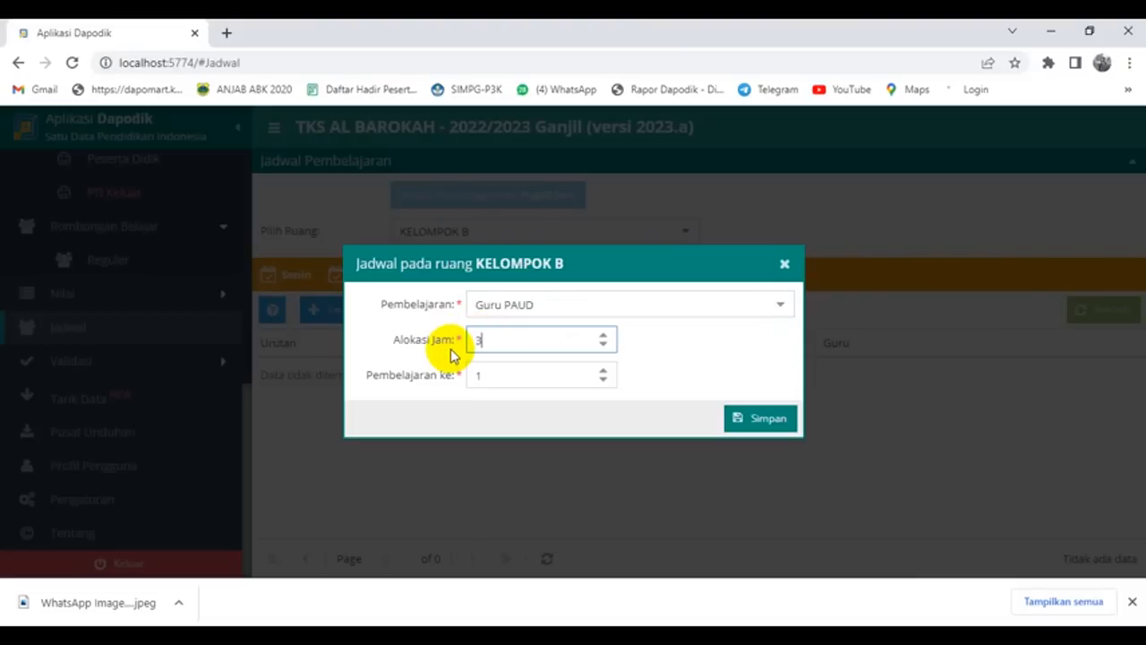
click(768, 420)
click(599, 378)
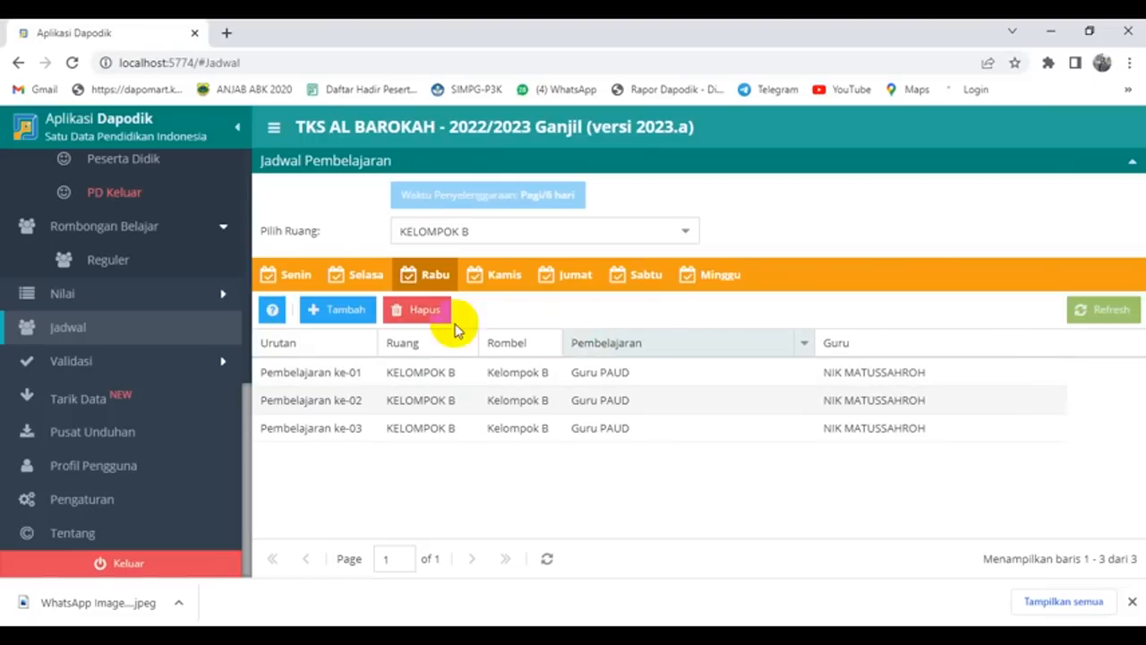
Step: Add the Project Penguatan Profil Pelajar Pancasila lesson to Wednesday and save it
click(345, 306)
click(777, 304)
scroll(676, 374, down, 2)
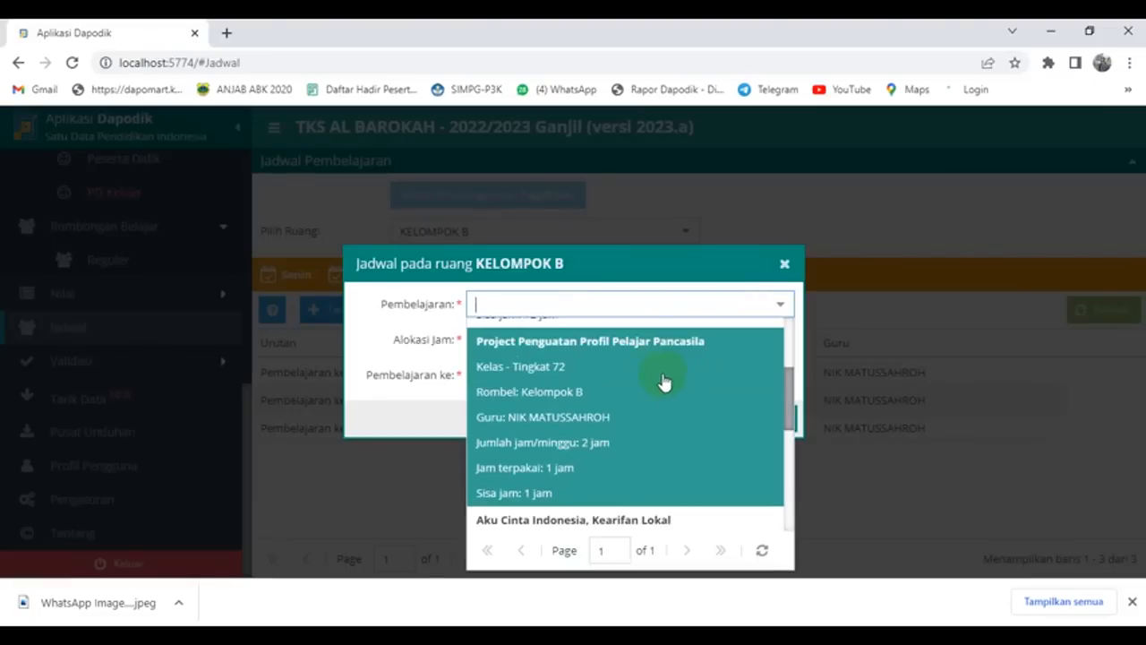
click(617, 403)
click(740, 419)
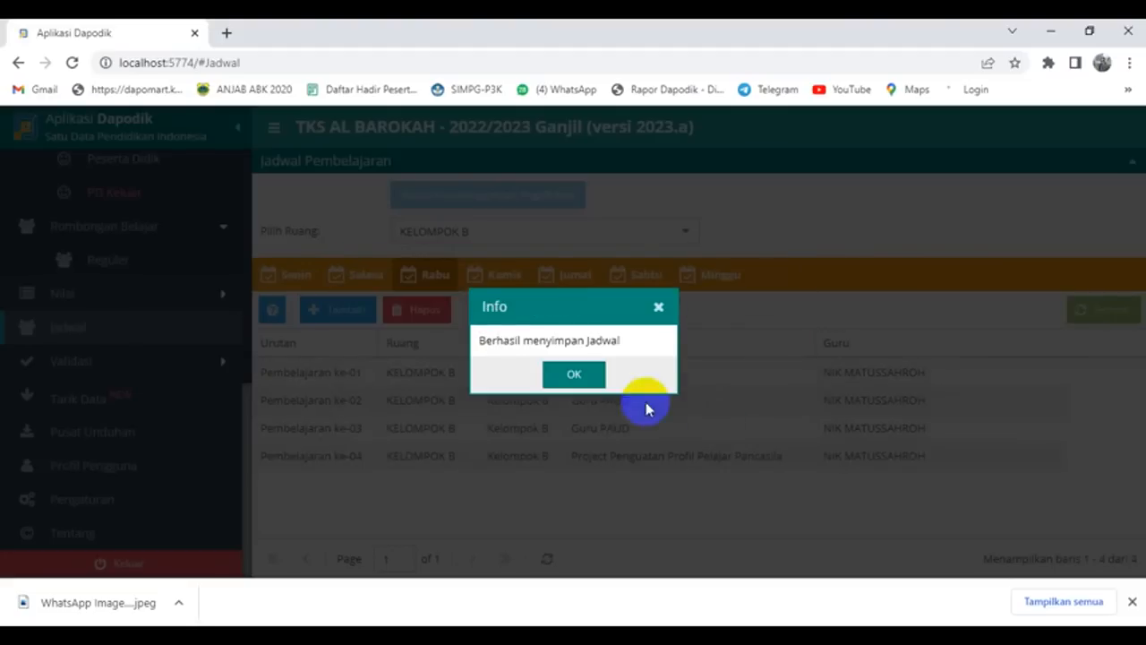
click(583, 381)
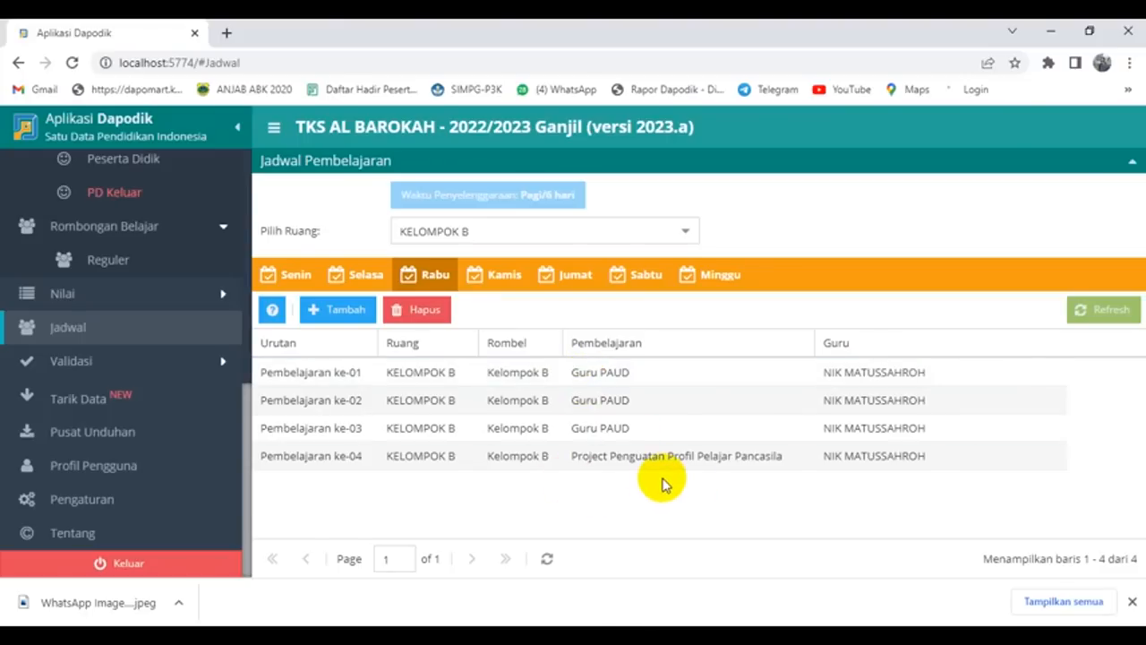
Step: Add a Thursday (Kamis) Guru PAUD lesson with 4 hours and save it
click(501, 276)
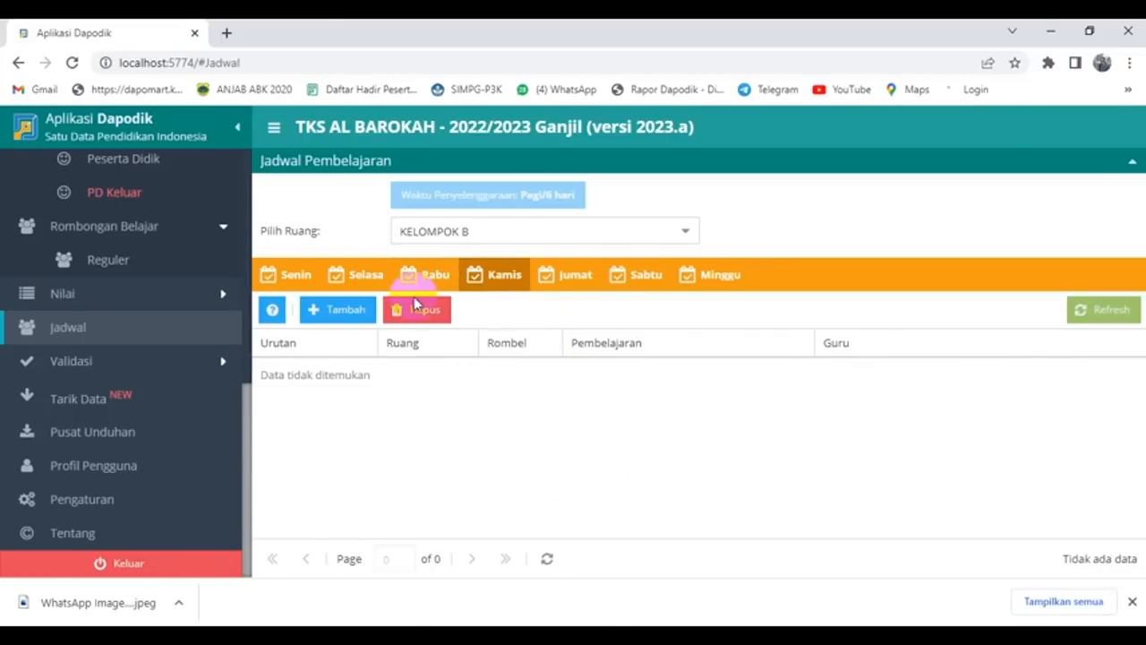
click(336, 310)
click(785, 306)
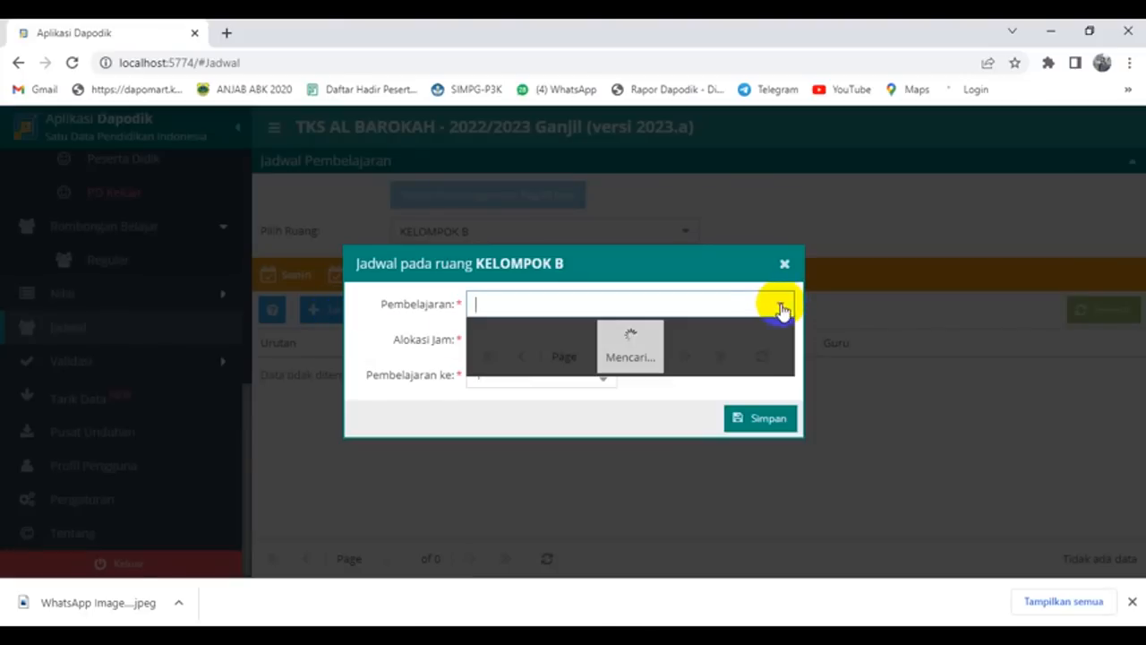
click(537, 327)
drag(497, 345, 460, 345)
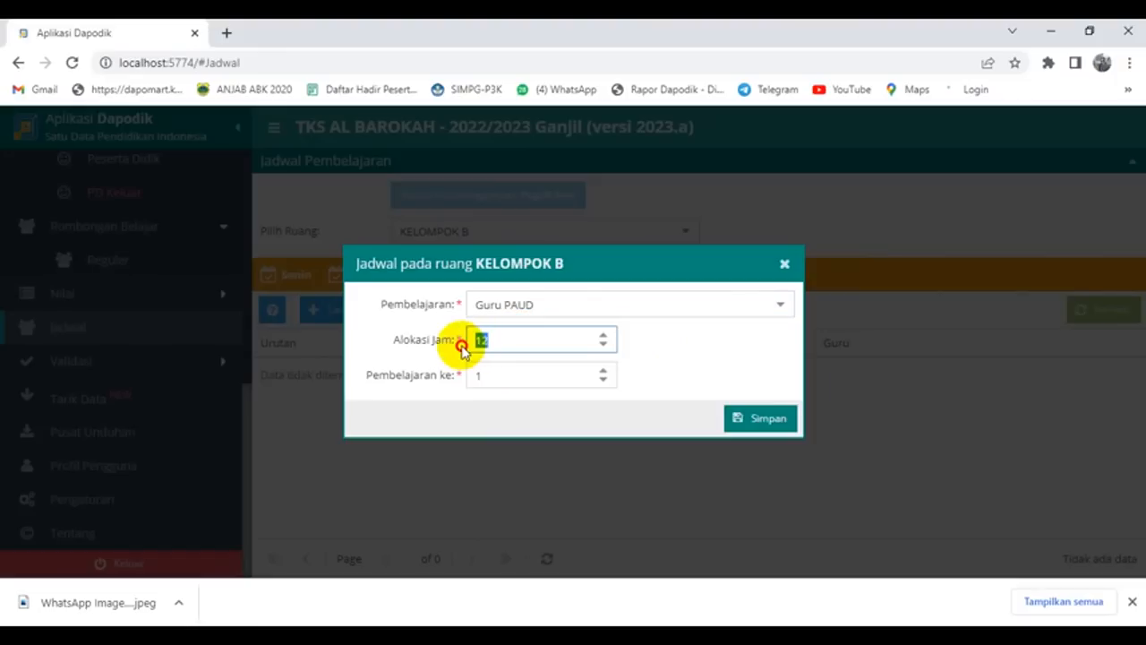
text(4)
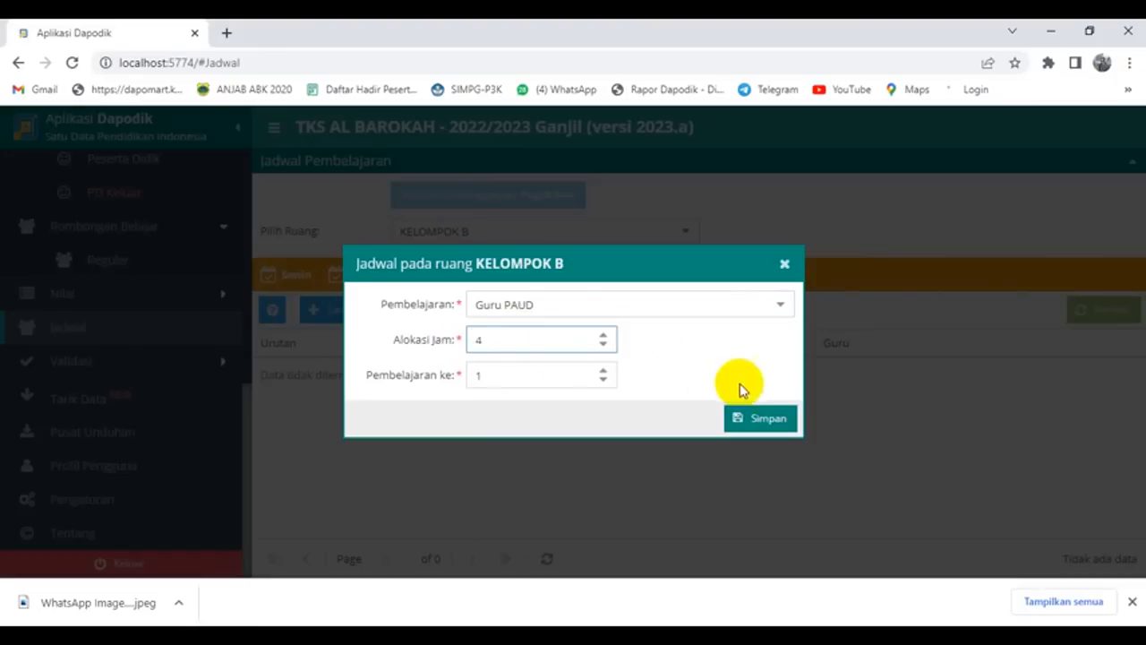
click(772, 417)
click(573, 376)
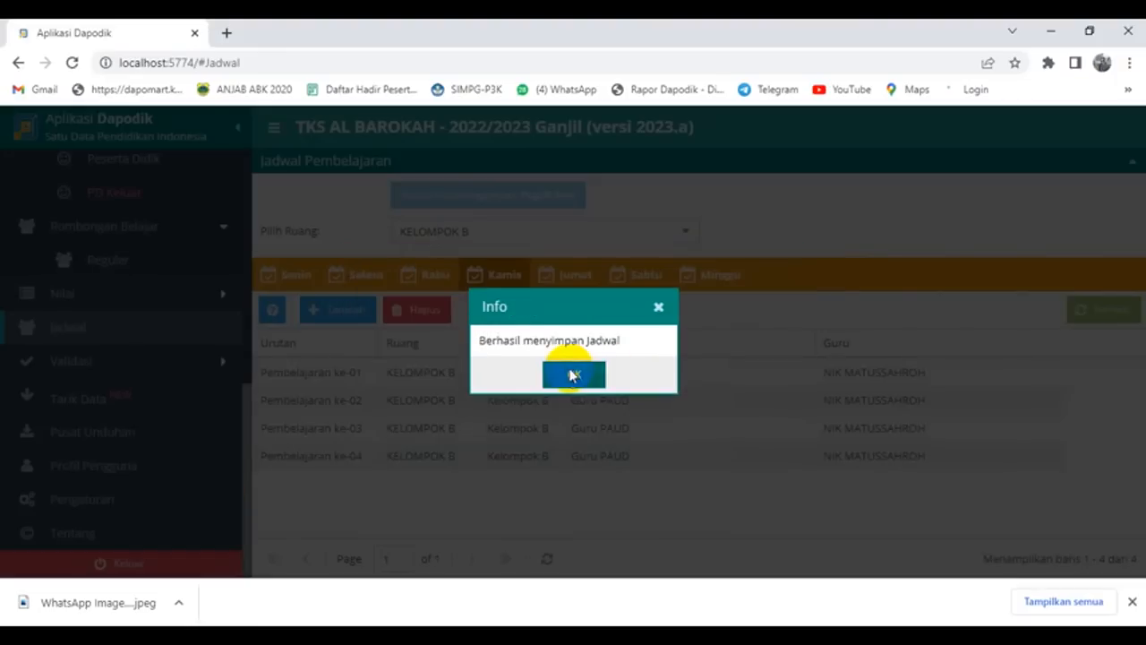
Step: Add a Friday (Jumat) Guru PAUD lesson and save it
click(567, 278)
click(341, 313)
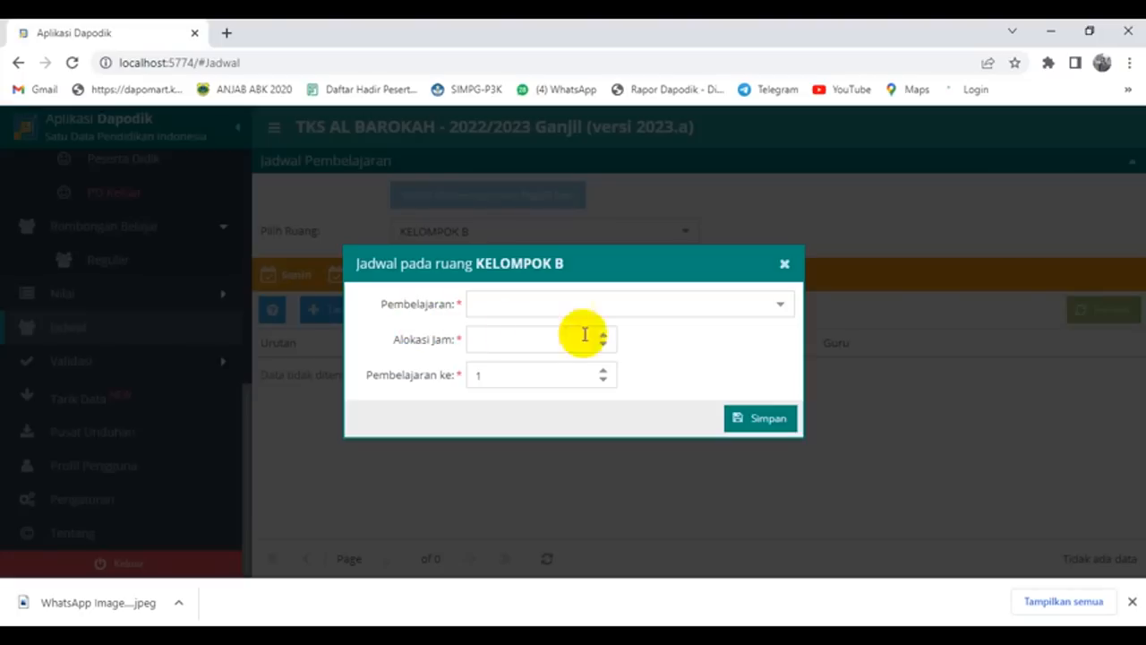
click(781, 309)
click(515, 333)
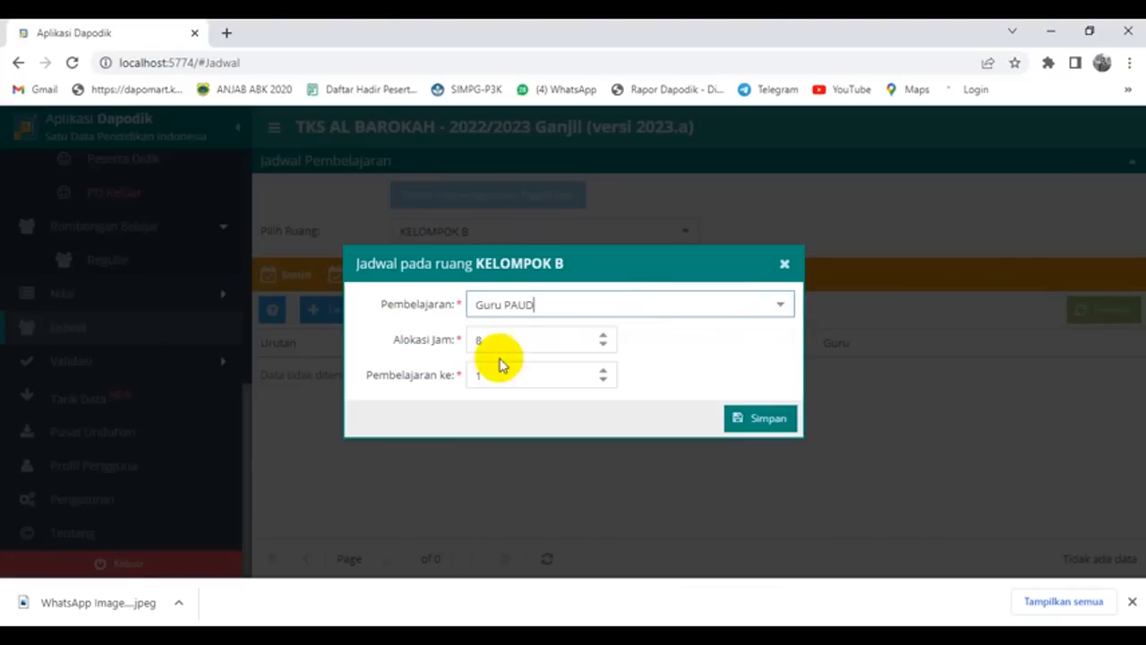
double_click(475, 340)
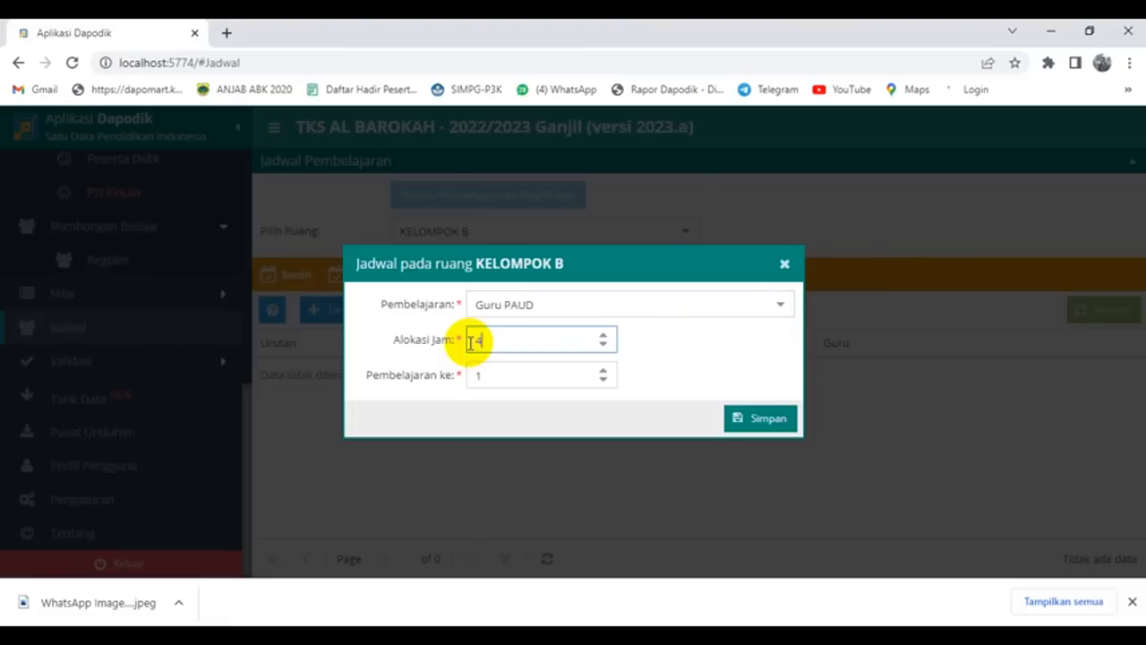
click(769, 417)
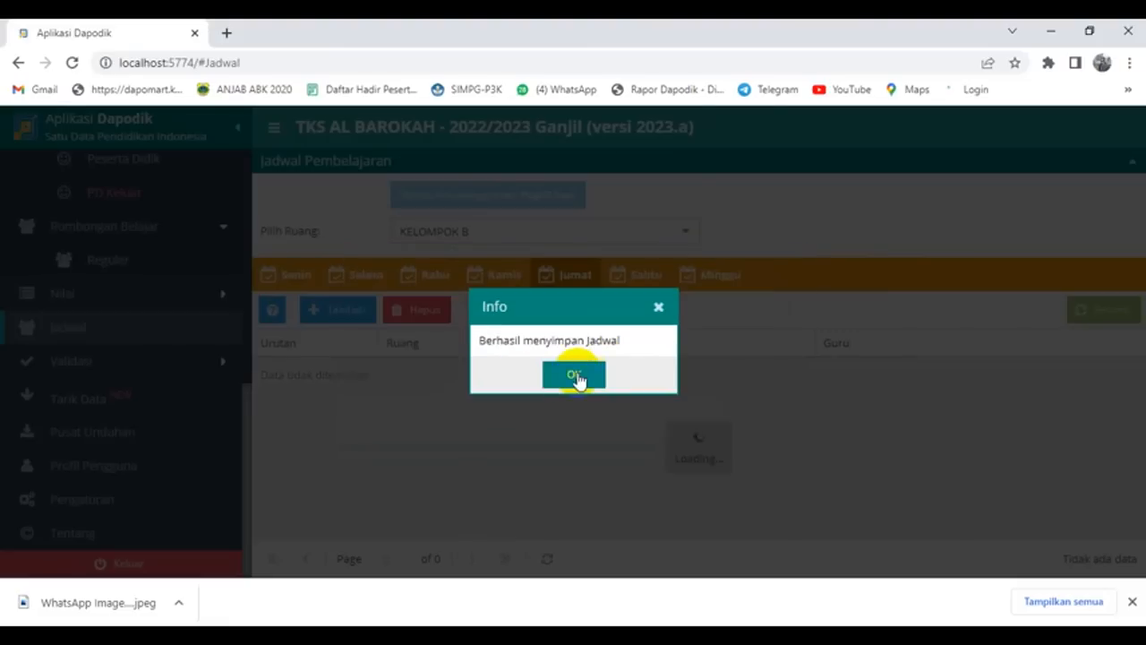
click(573, 376)
Step: Add a Saturday (Sabtu) Guru PAUD lesson and save it
click(640, 275)
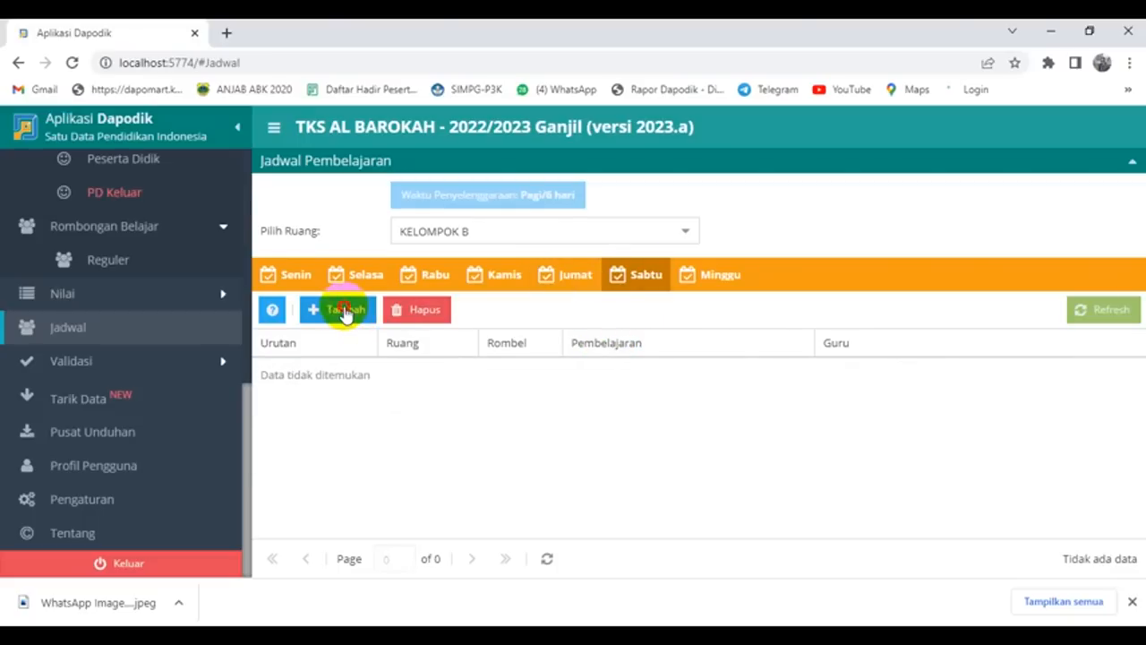
click(345, 310)
click(780, 305)
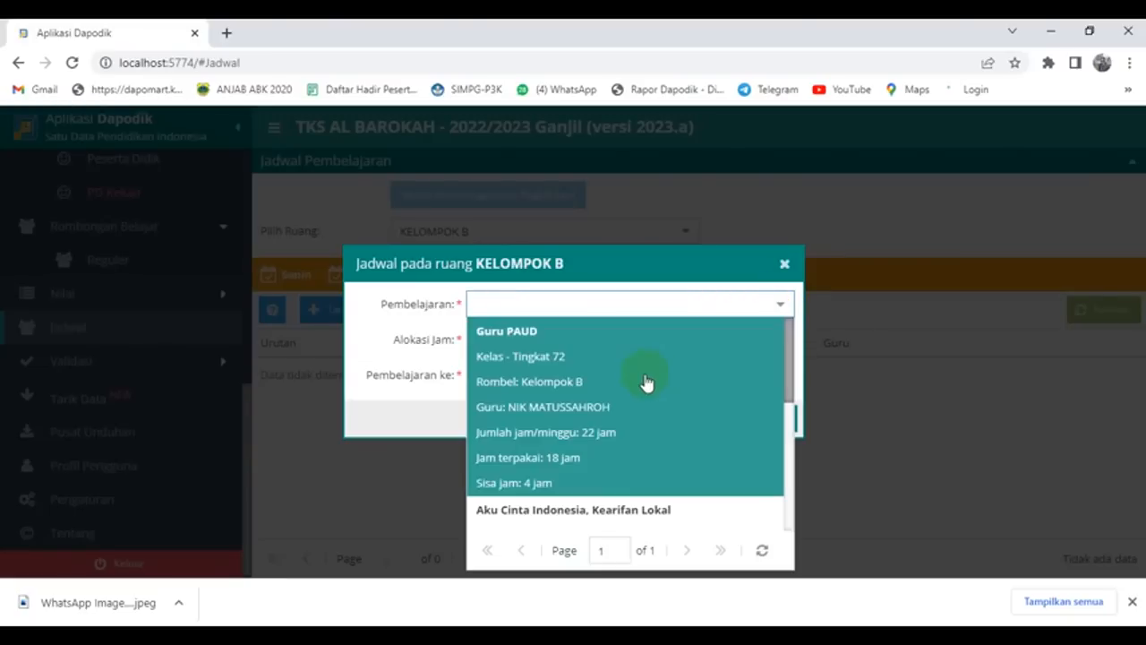
click(647, 382)
click(756, 420)
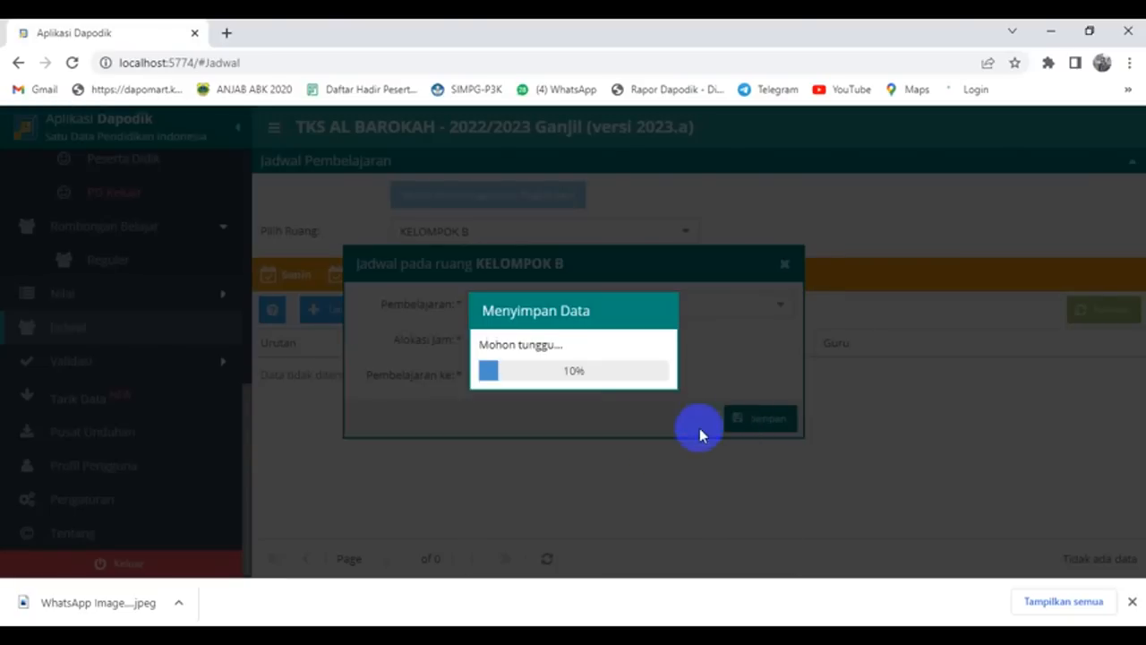
click(575, 376)
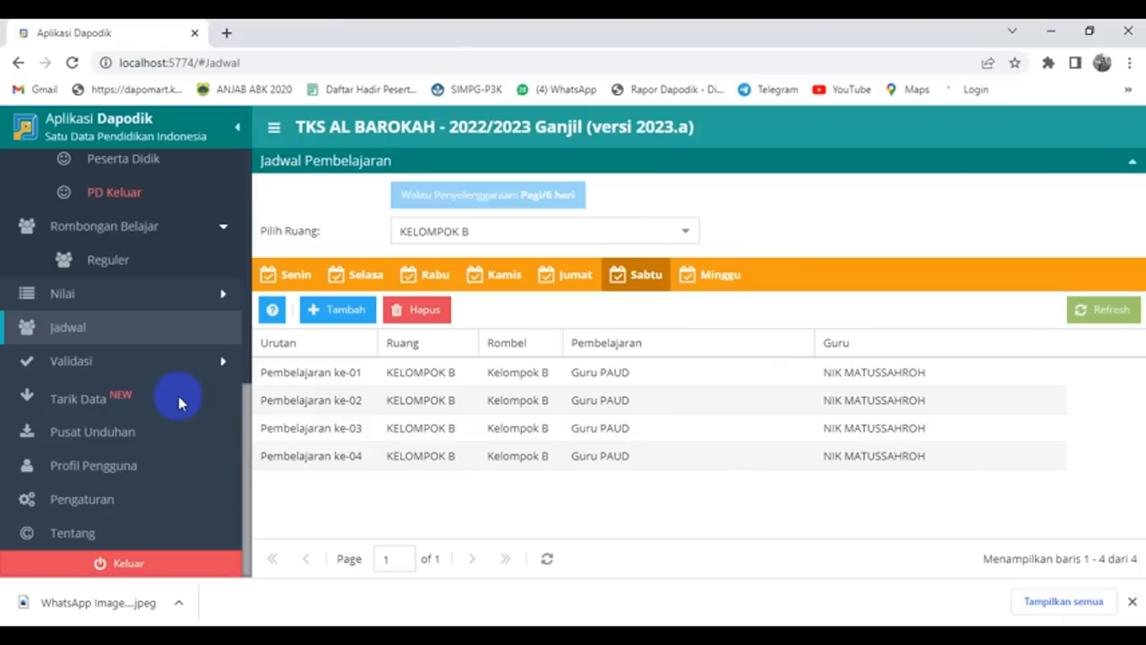
Step: Run Validasi Lokal and review each tab from Sarpras through Referensi
click(182, 361)
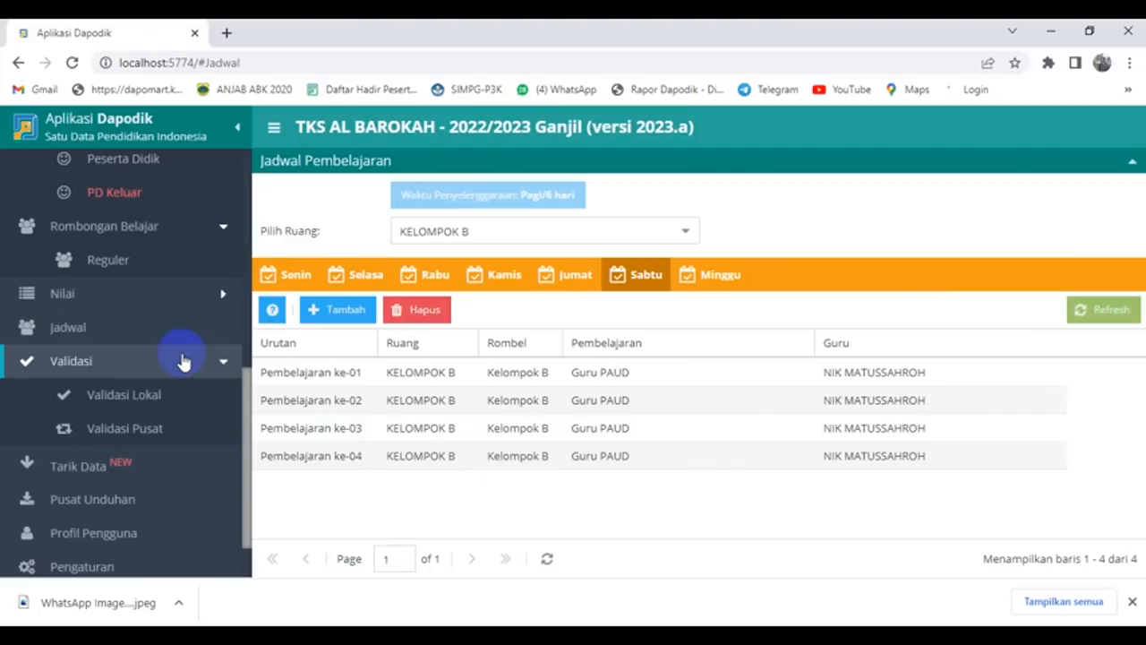
click(136, 394)
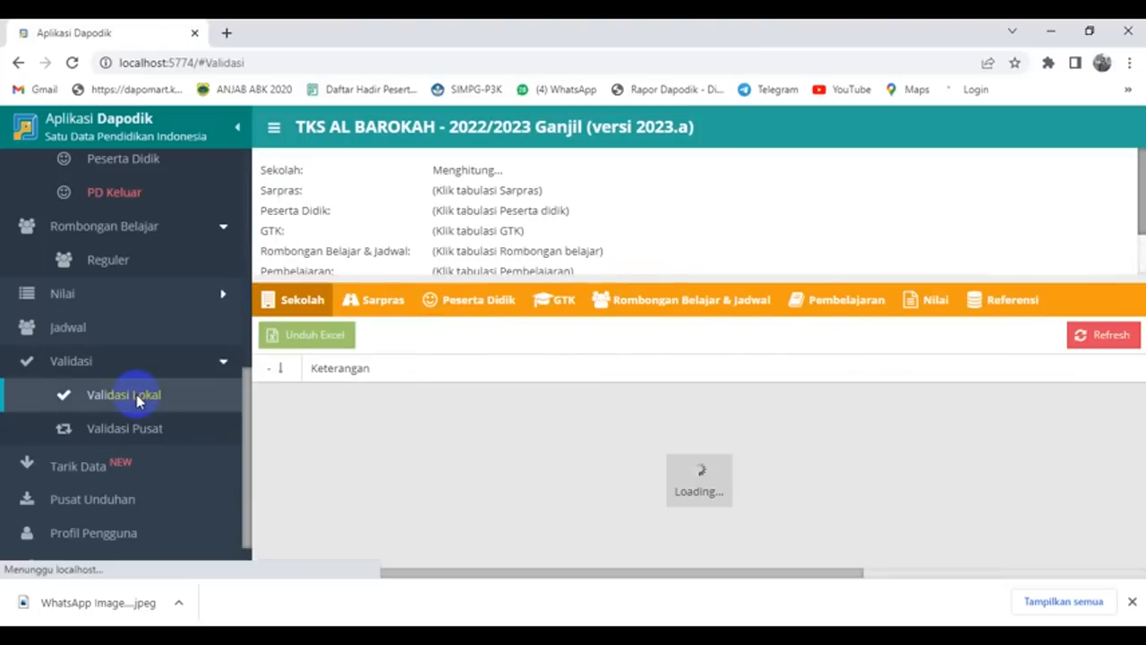
click(378, 302)
click(483, 301)
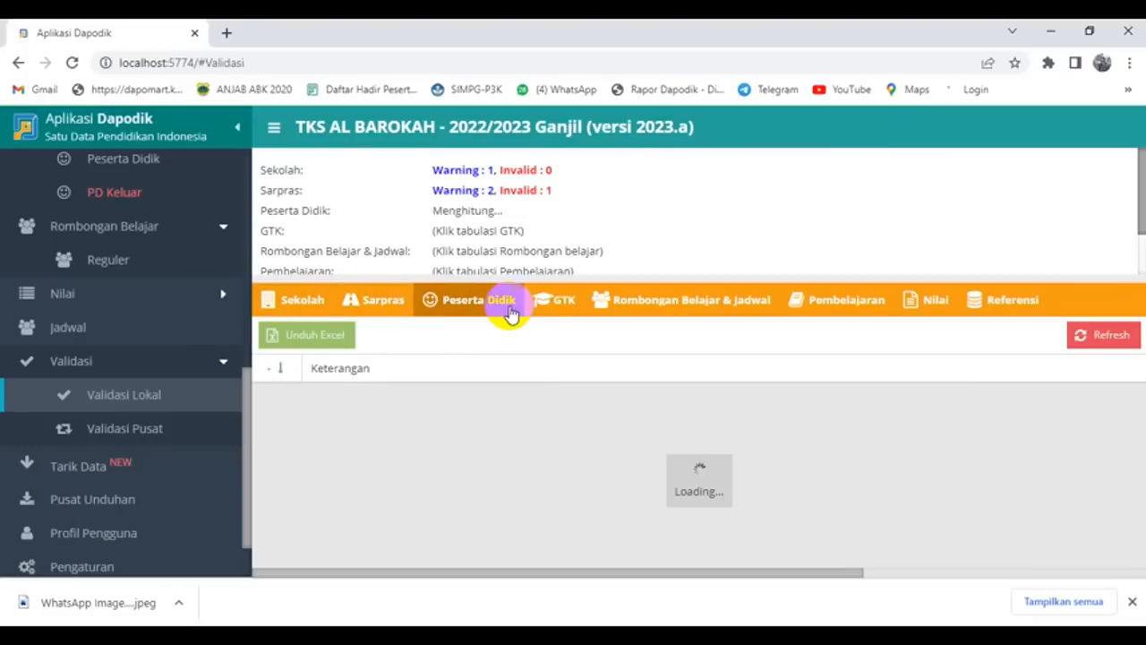
click(546, 309)
click(688, 306)
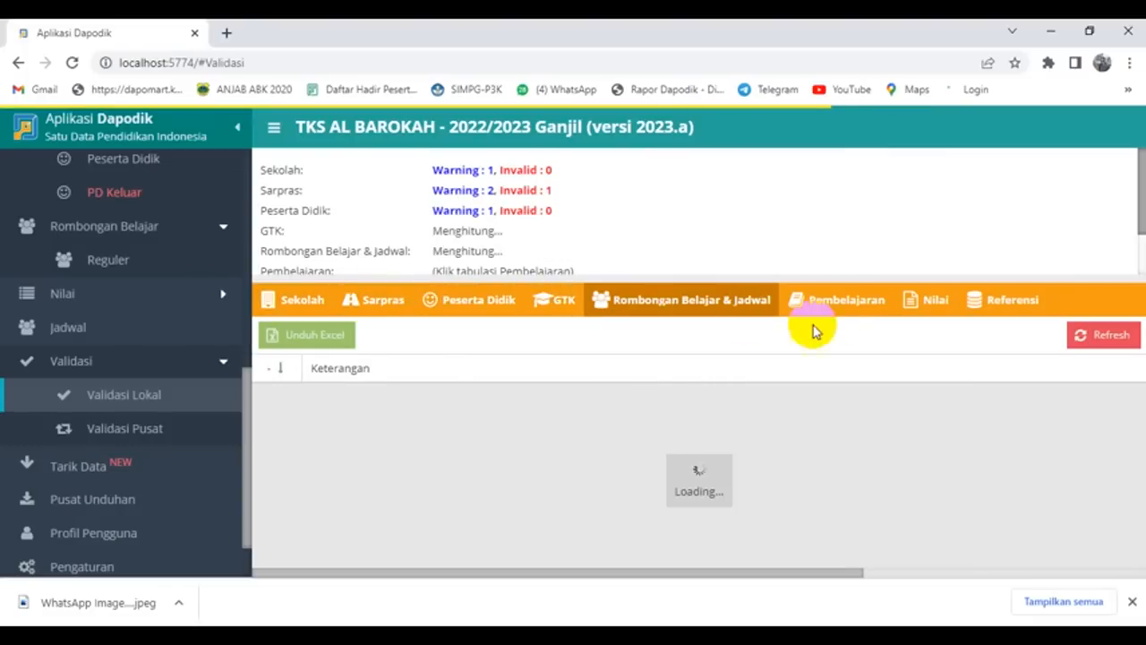
click(849, 306)
click(938, 303)
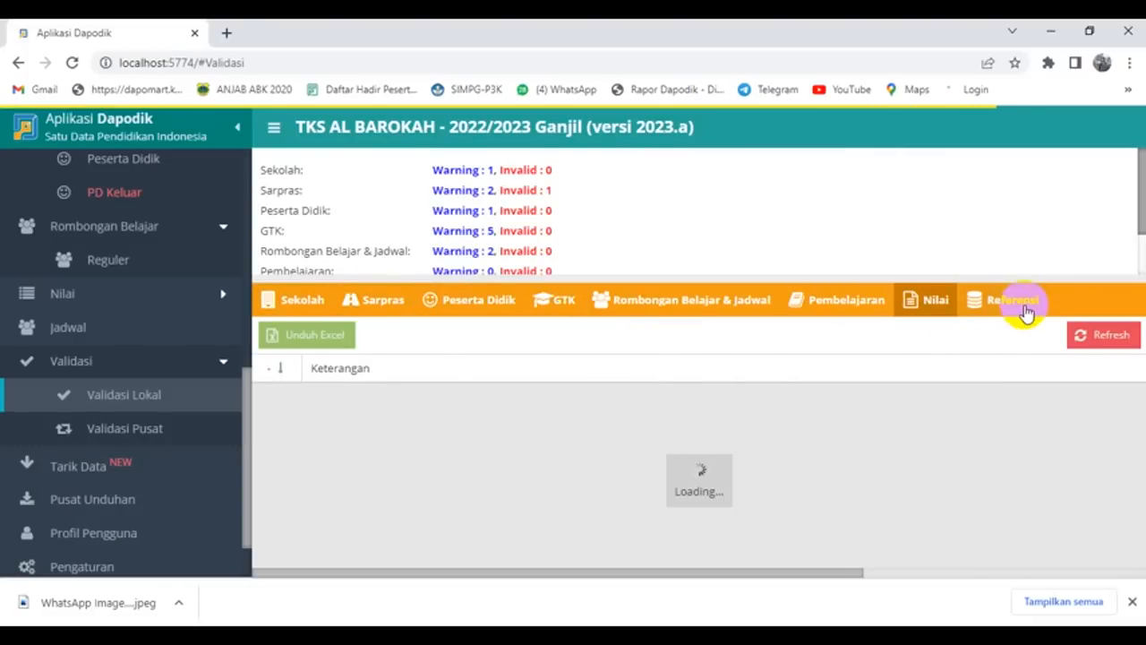
click(1025, 304)
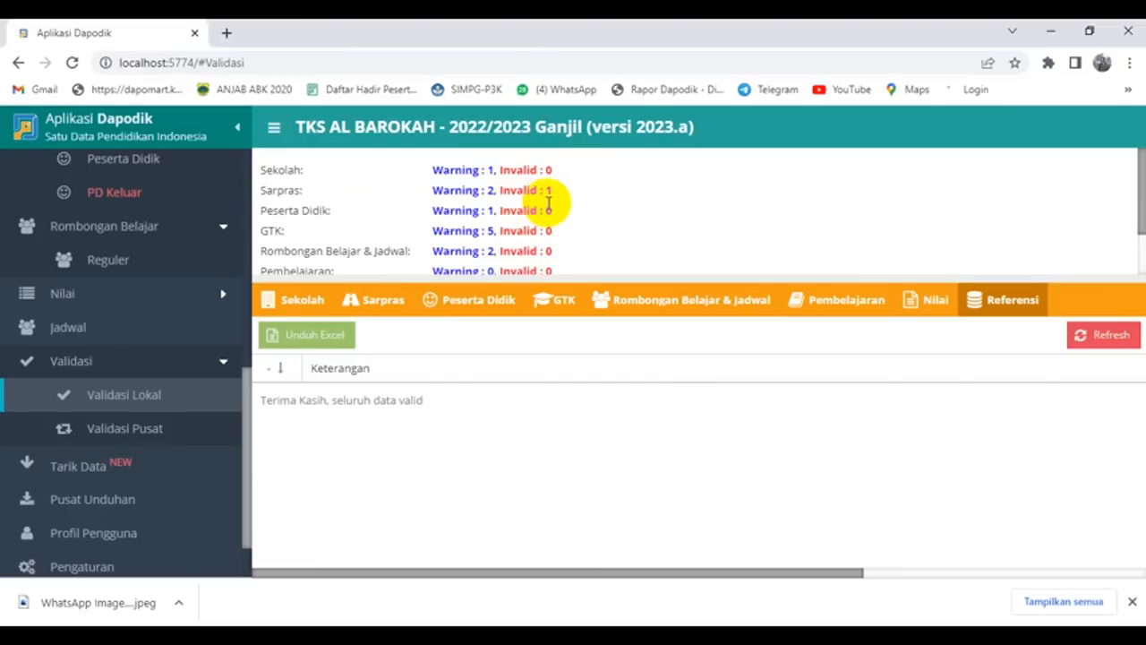
Step: Show the Sarpras issues, including the building area mismatch
click(376, 303)
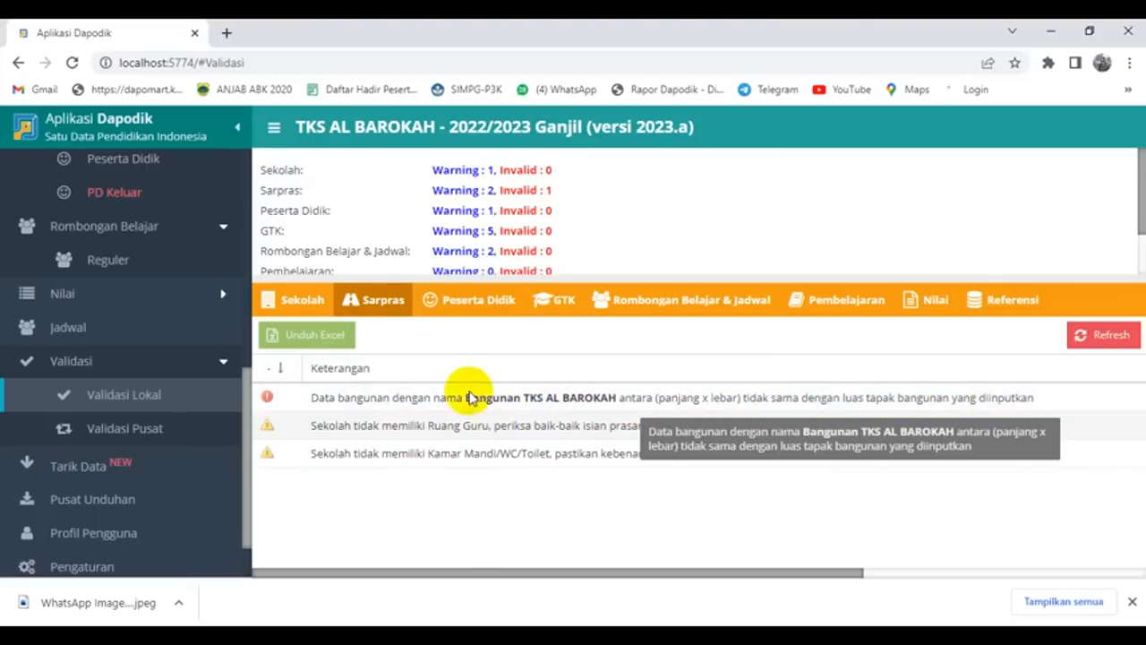
scroll(159, 405, up, 1)
scroll(158, 403, up, 7)
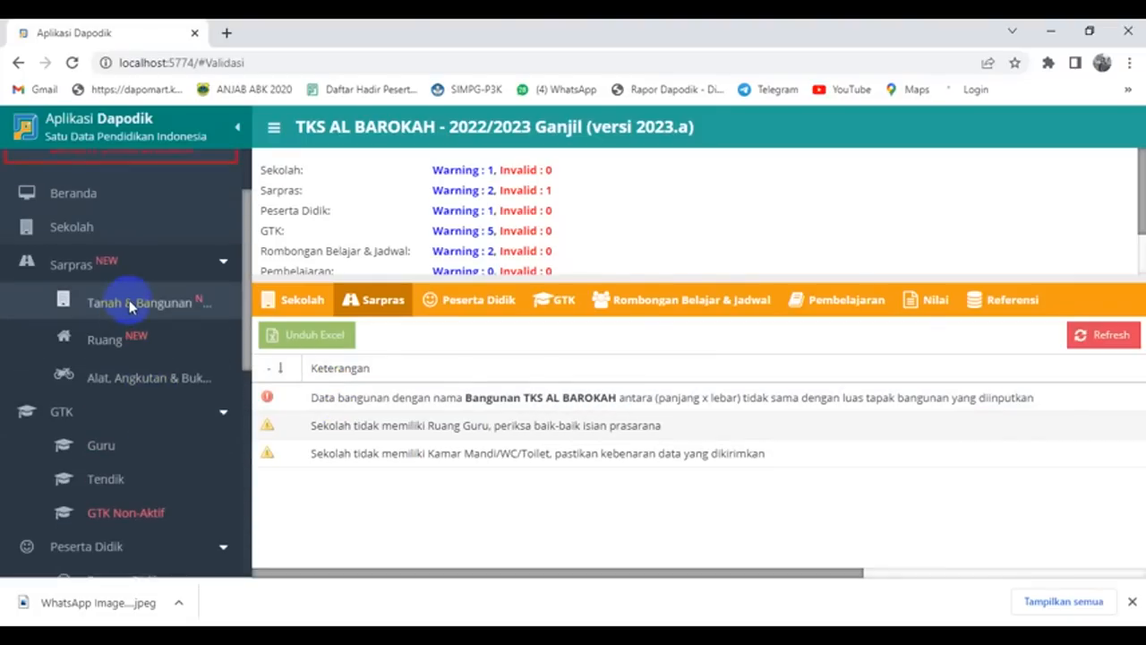
Step: Open the school building record from the land and buildings data for editing
click(139, 304)
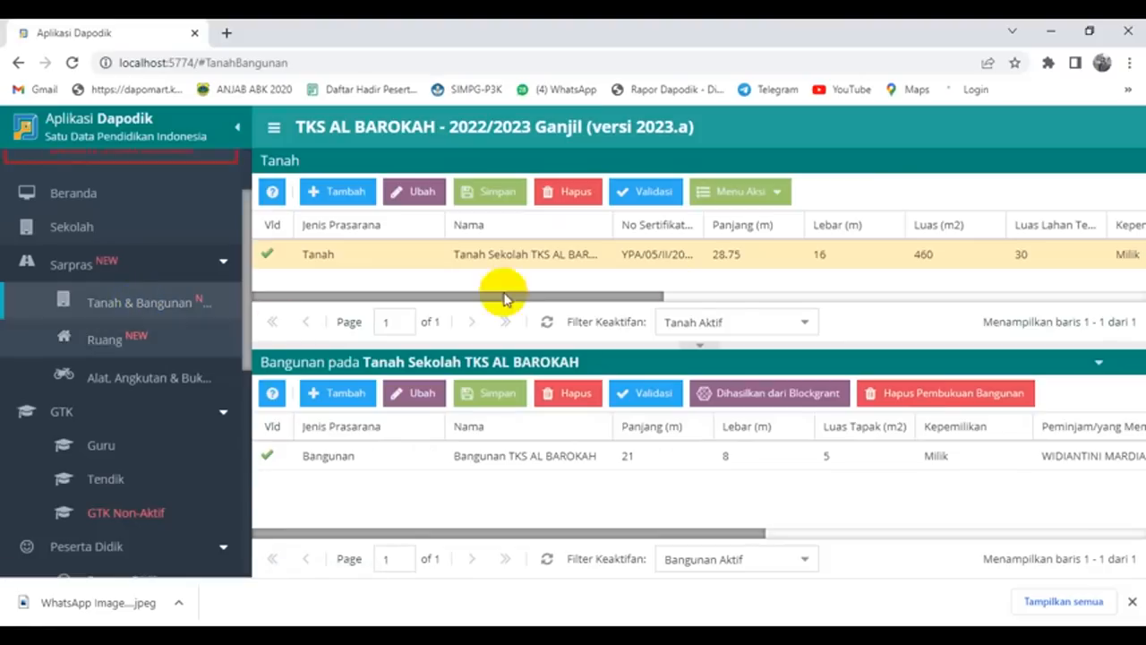
click(582, 455)
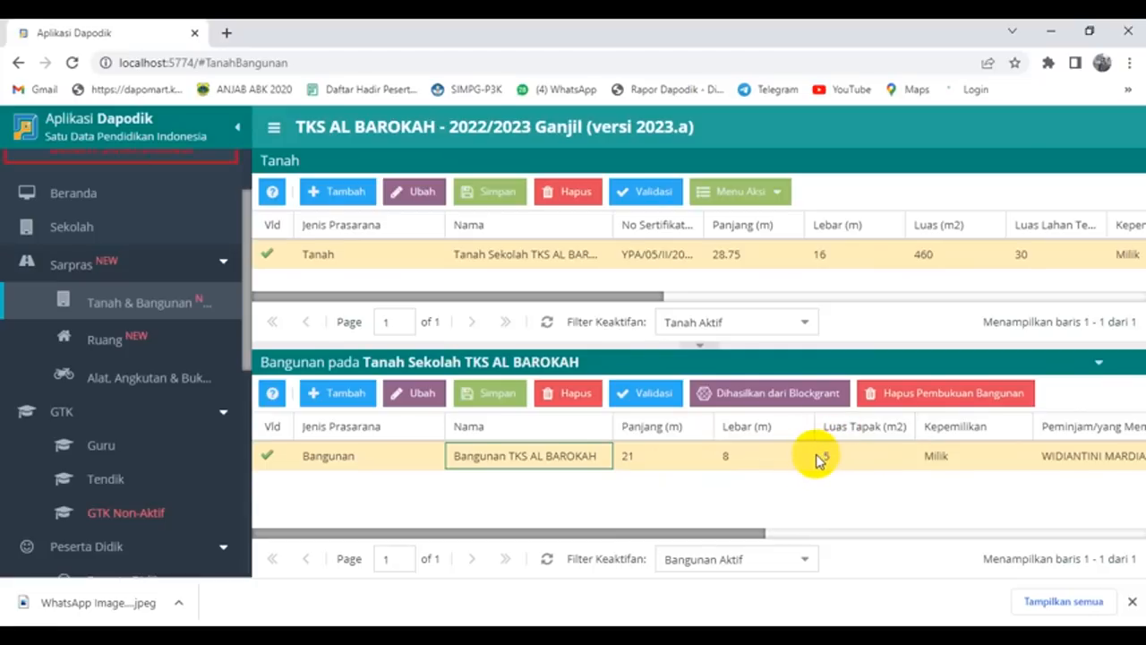
click(640, 456)
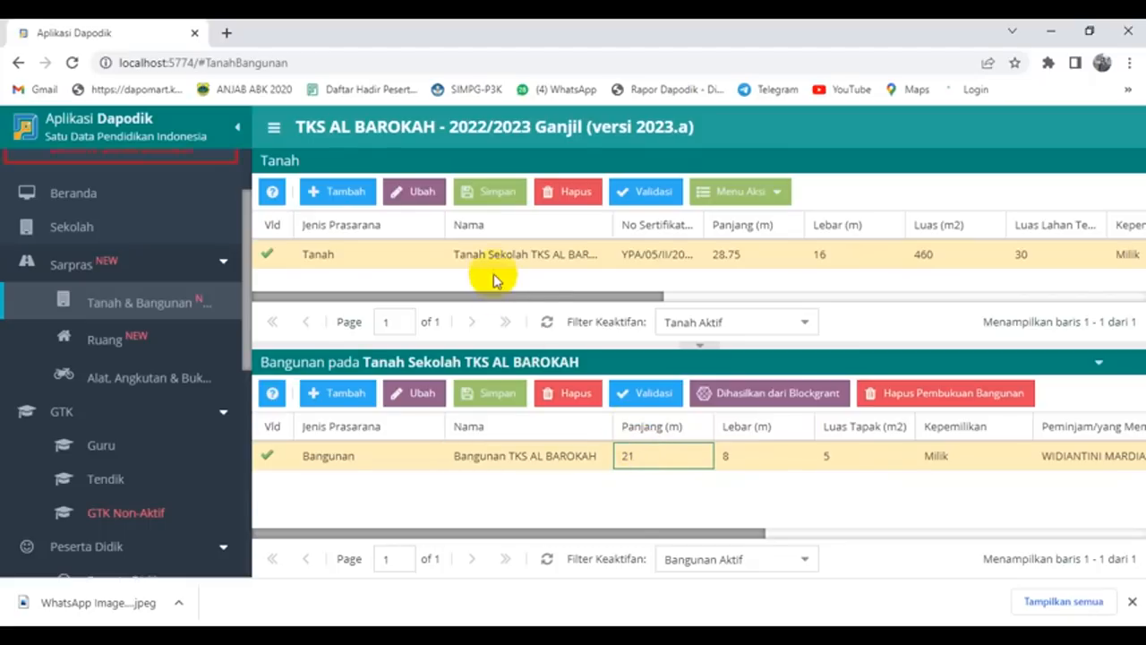
click(422, 394)
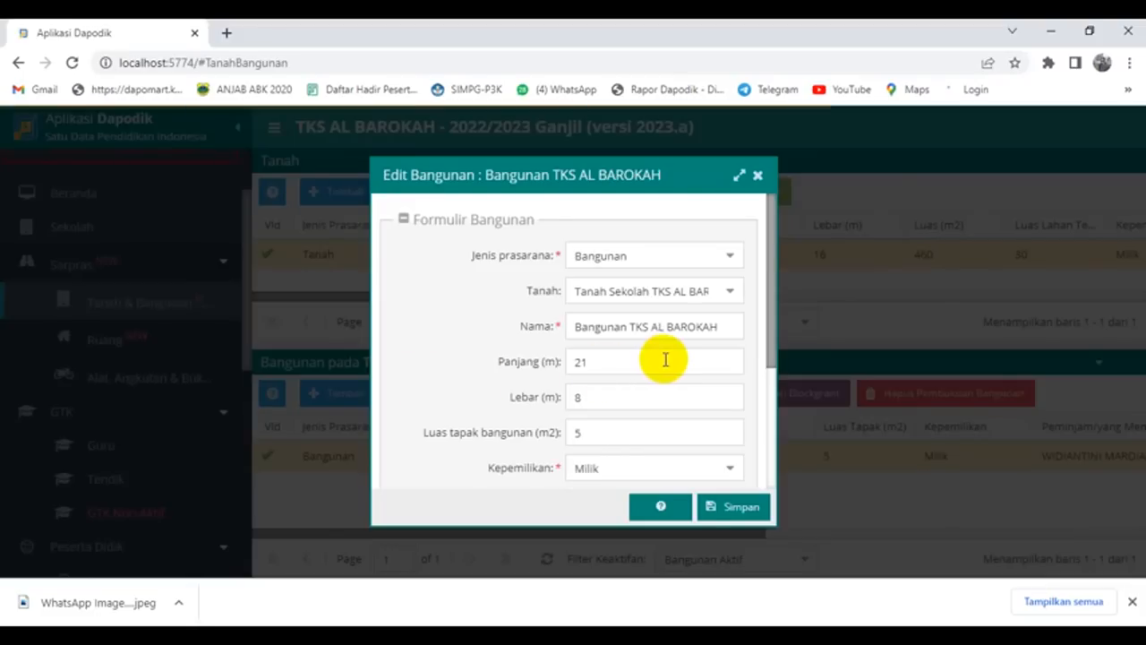
Step: Change the building's footprint area (Luas tapak bangunan) to 168 and save
scroll(665, 358, down, 1)
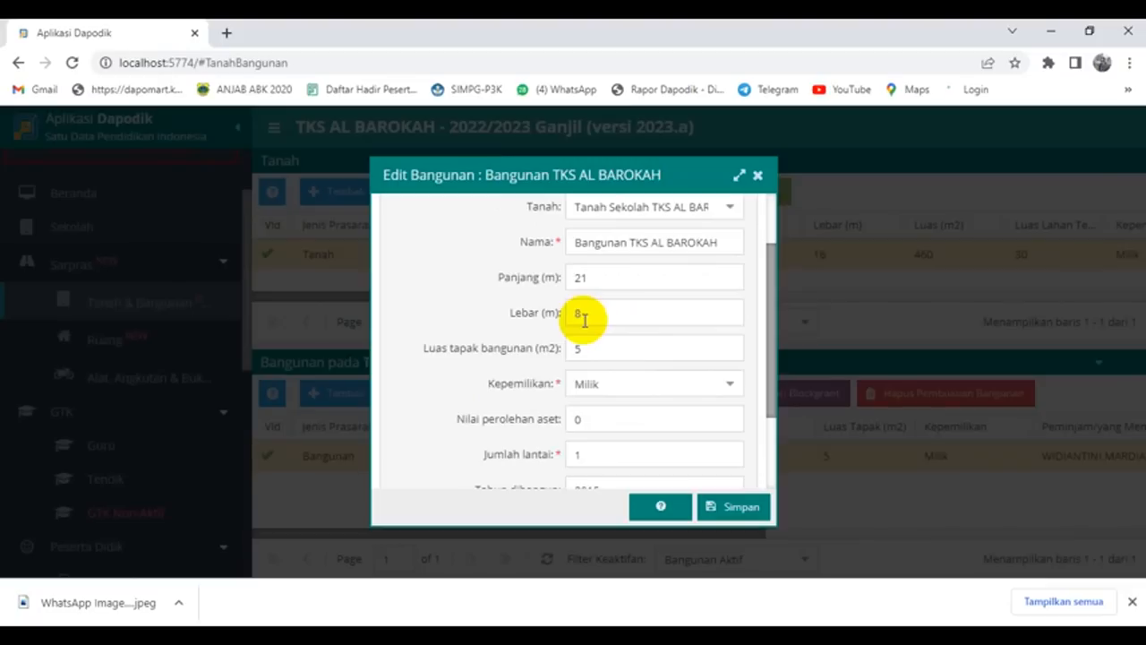
drag(588, 177, 454, 182)
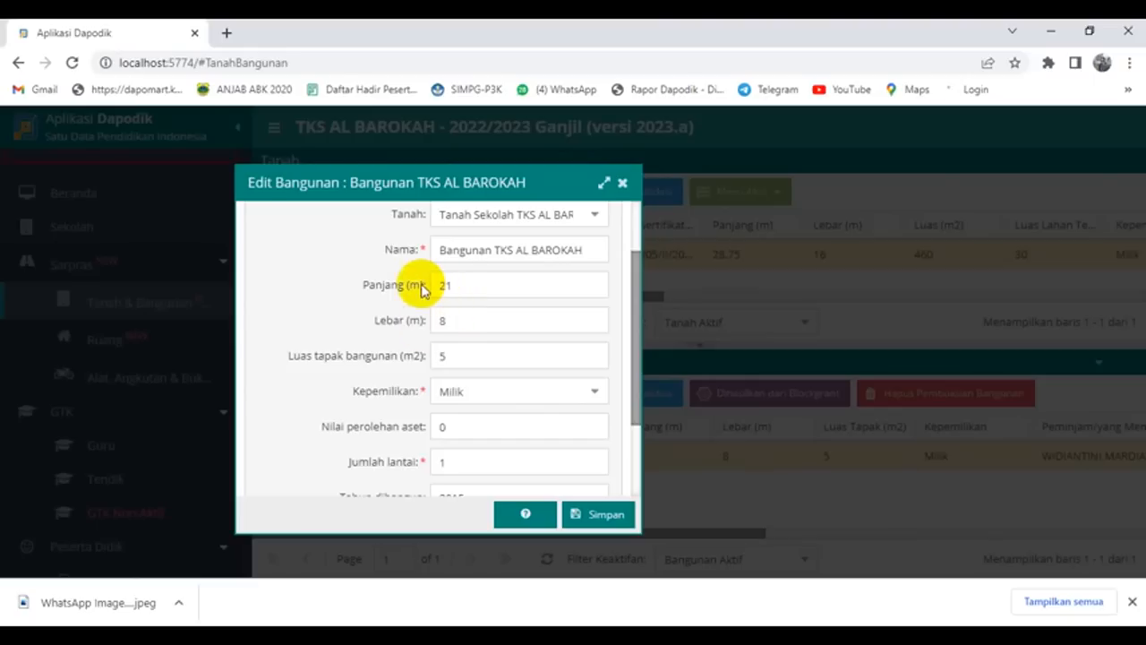
drag(450, 357, 417, 357)
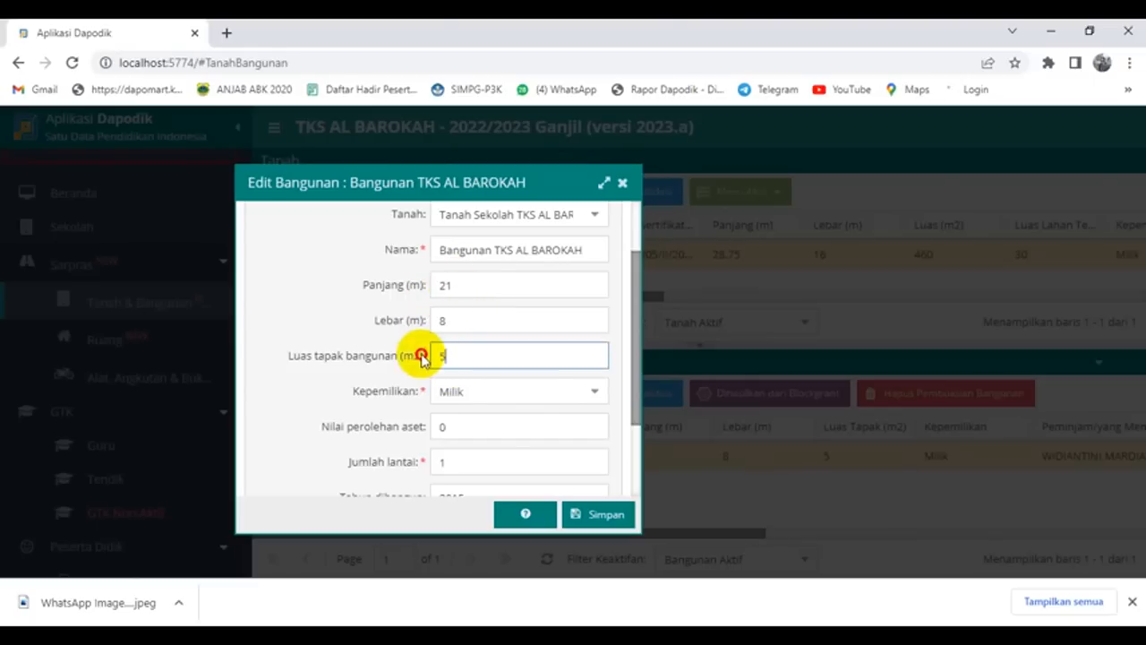
text(168)
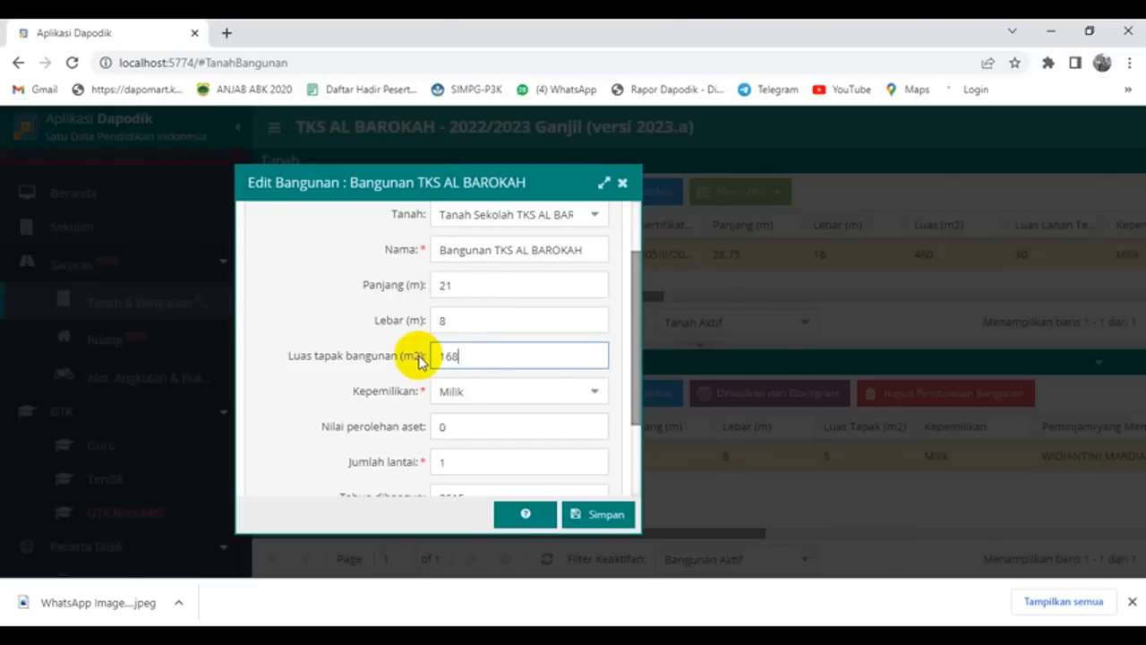
scroll(397, 381, down, 3)
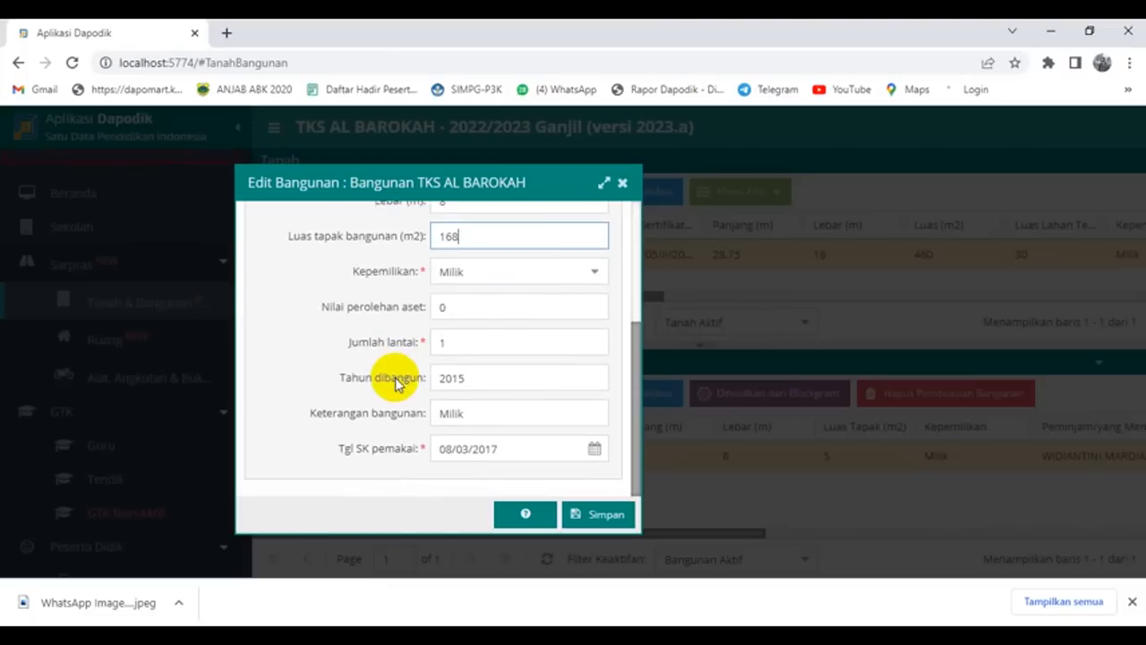
scroll(397, 381, up, 5)
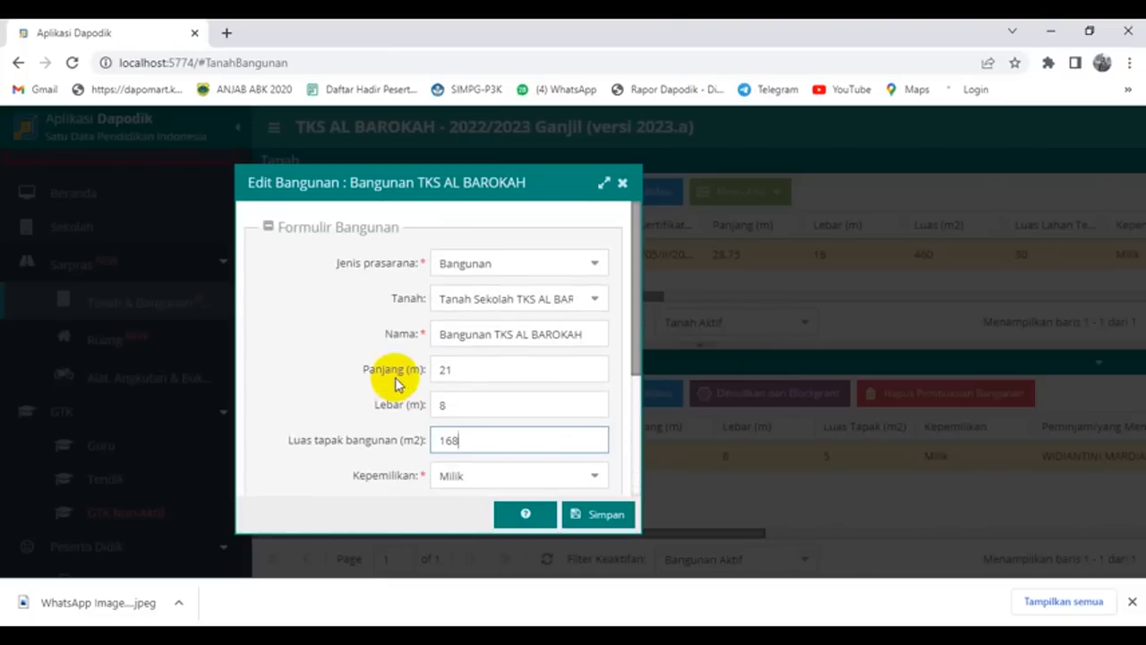
scroll(397, 381, down, 2)
click(599, 513)
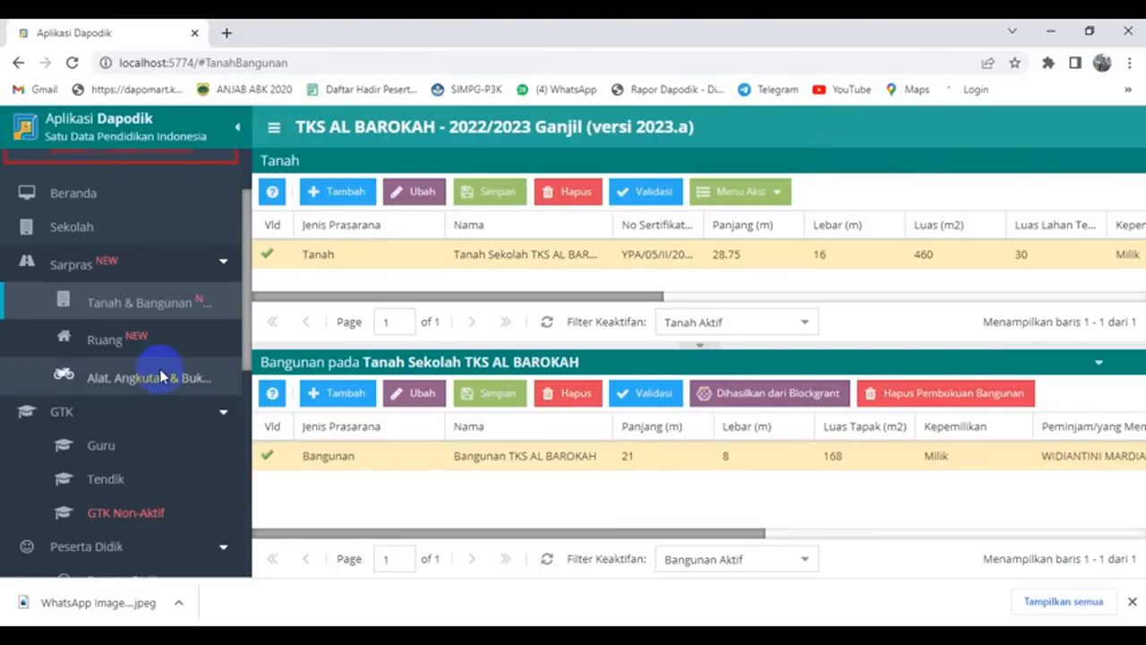
Step: Refresh Validasi Lokal so Sarpras shows 0 invalid entries
scroll(159, 376, down, 5)
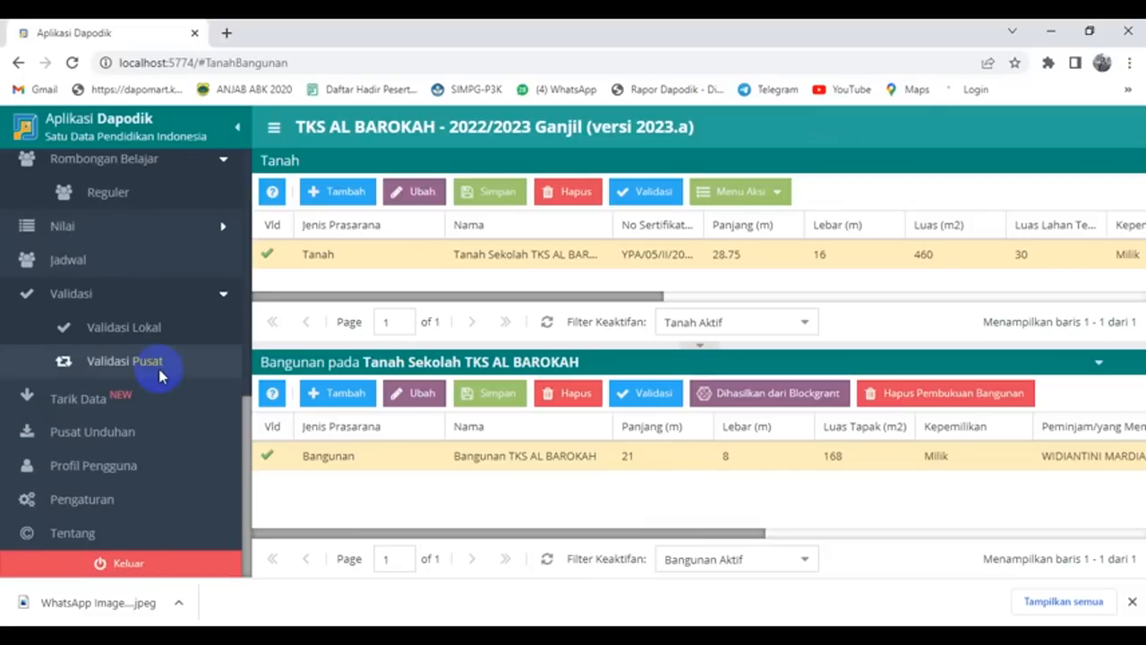
click(137, 331)
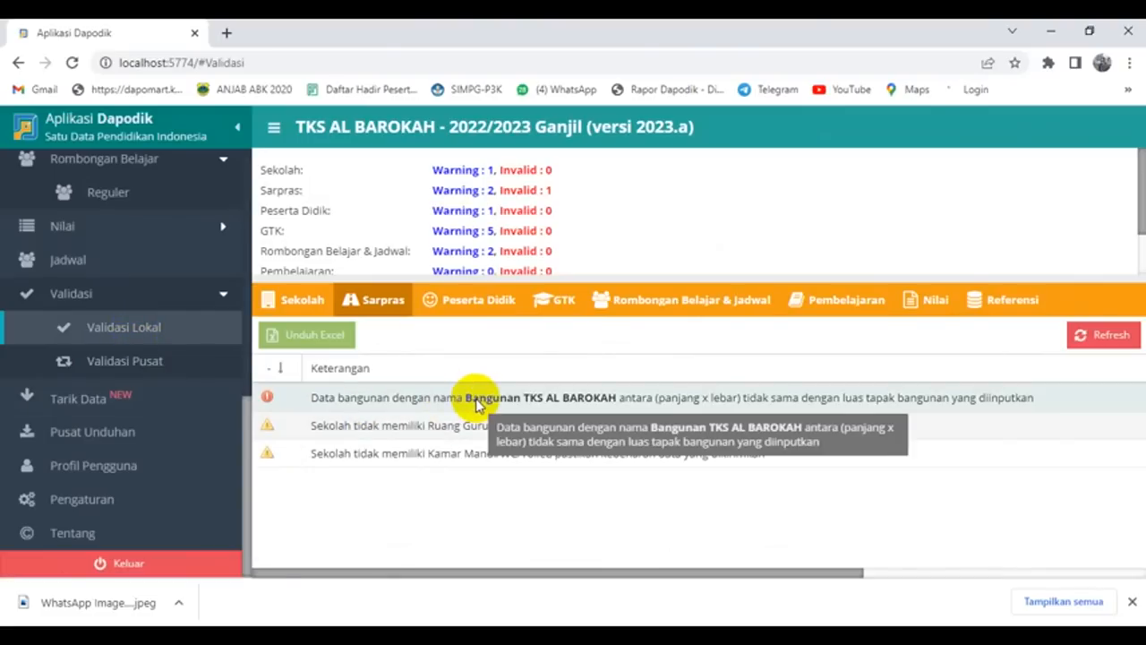
click(1117, 337)
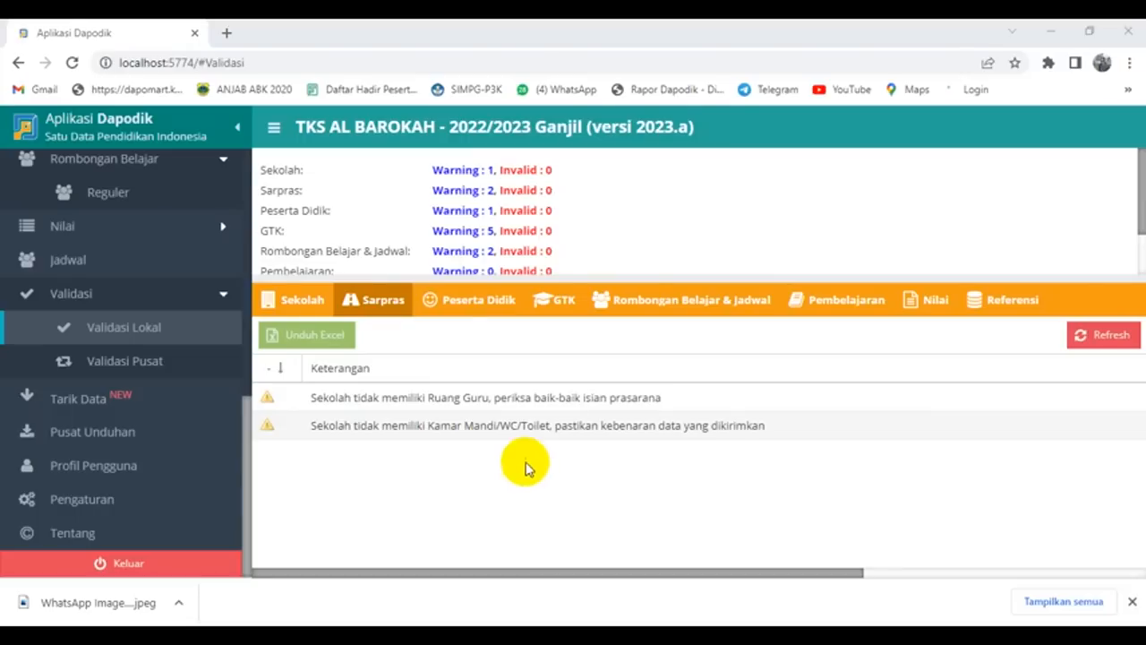
Step: Start Tukar Akses Pengguna and confirm the pasted school registration code
click(82, 500)
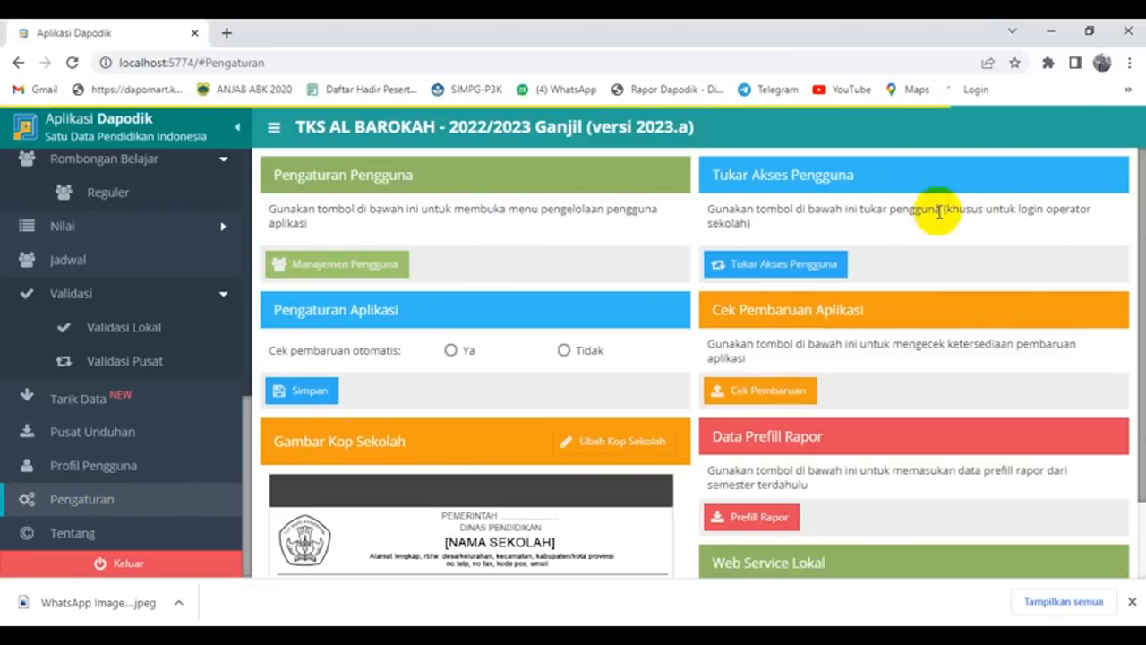
click(809, 259)
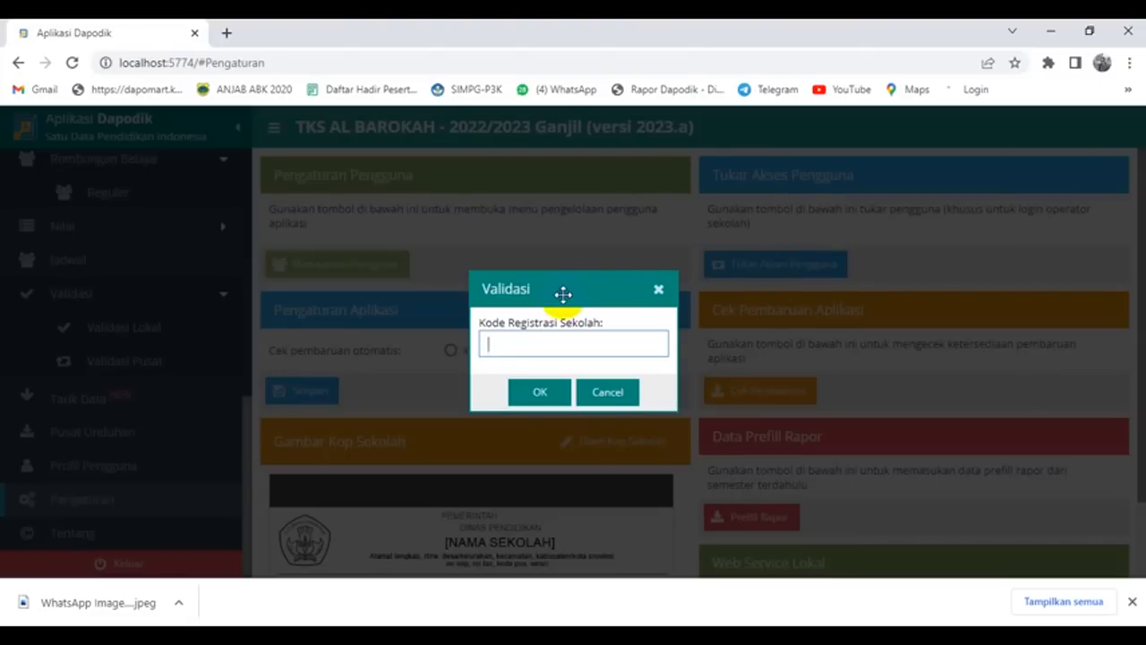
key(ctrl+v)
click(547, 392)
Step: Switch to the chosen teacher (GTK) account and close the 2023.a welcome notes
click(711, 356)
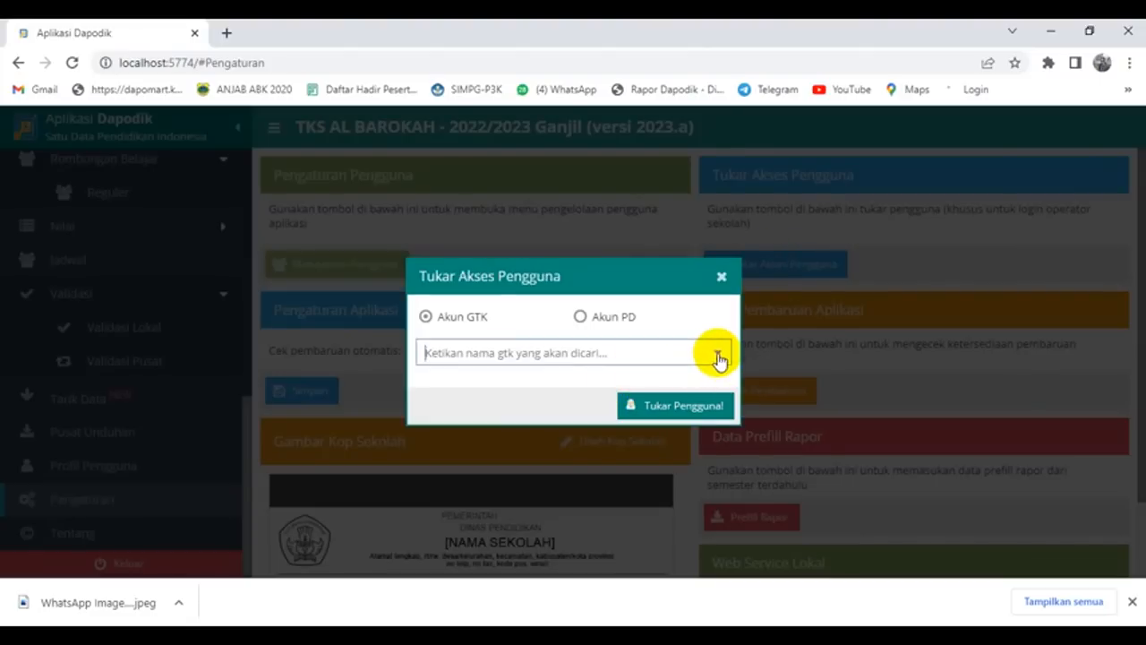
scroll(602, 237, down, 3)
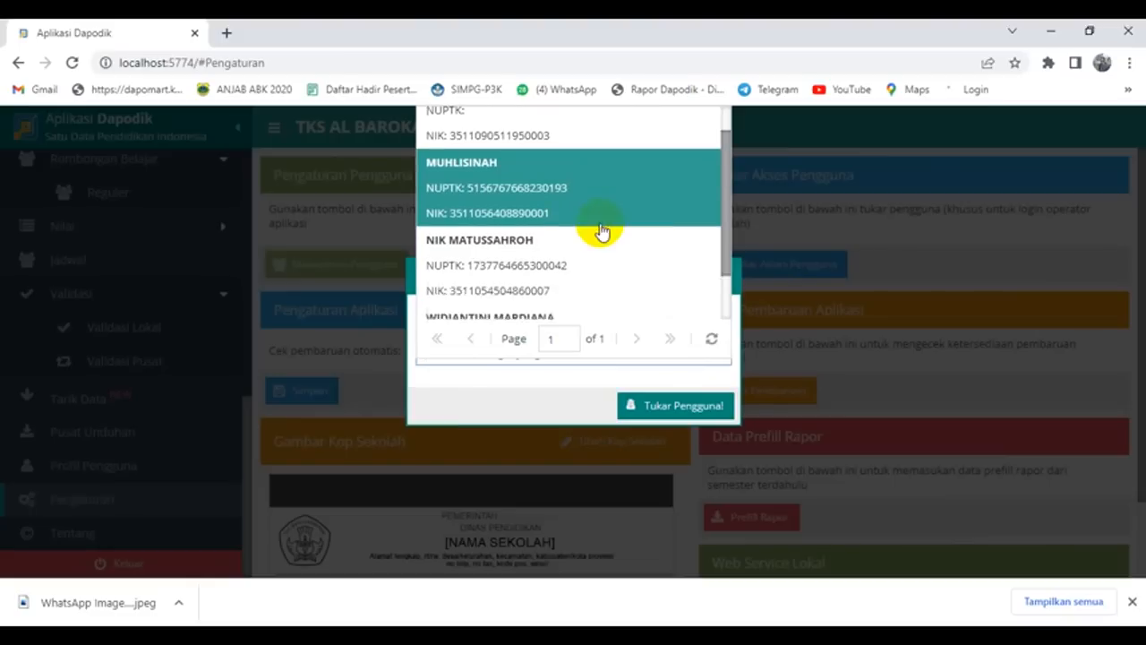
click(568, 271)
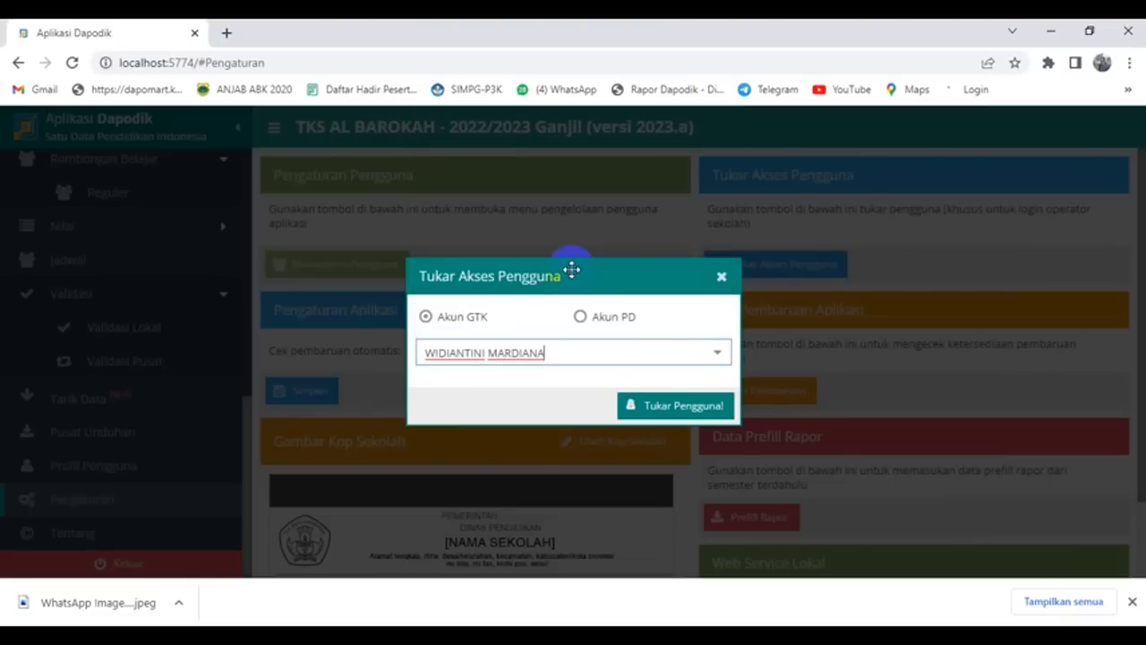
click(667, 408)
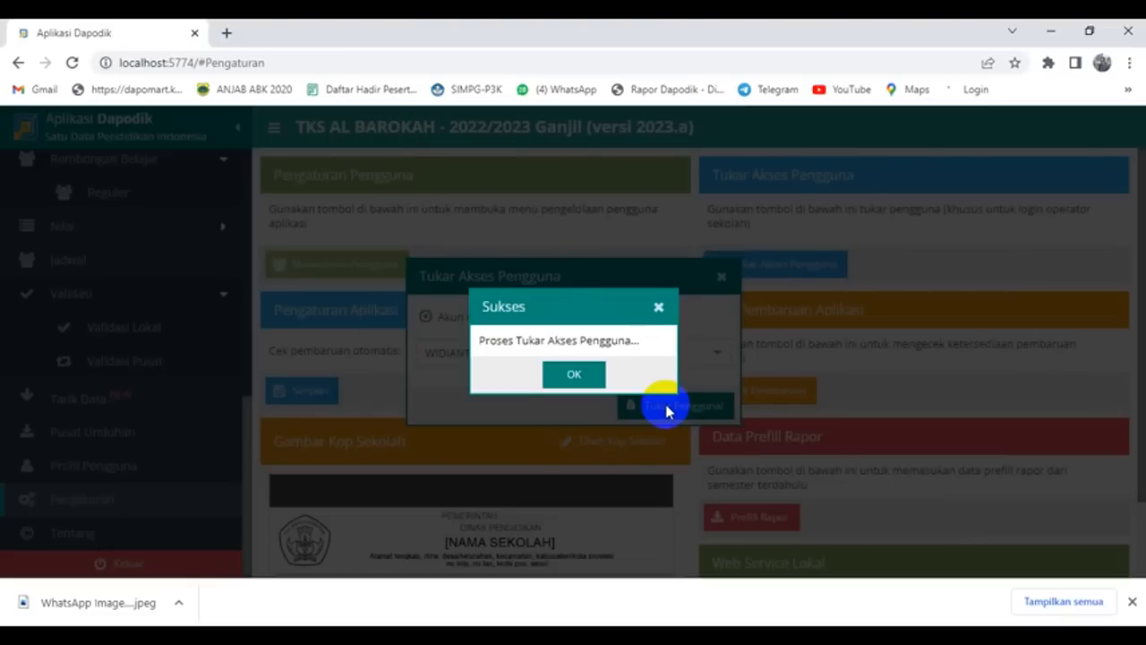
click(578, 370)
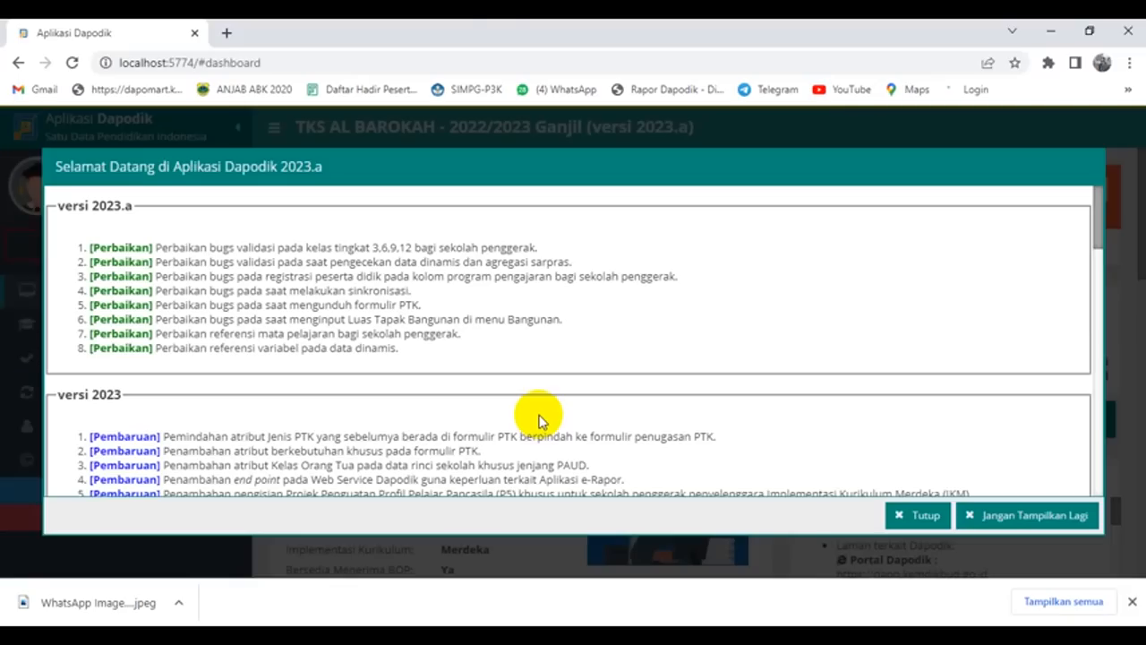
click(903, 514)
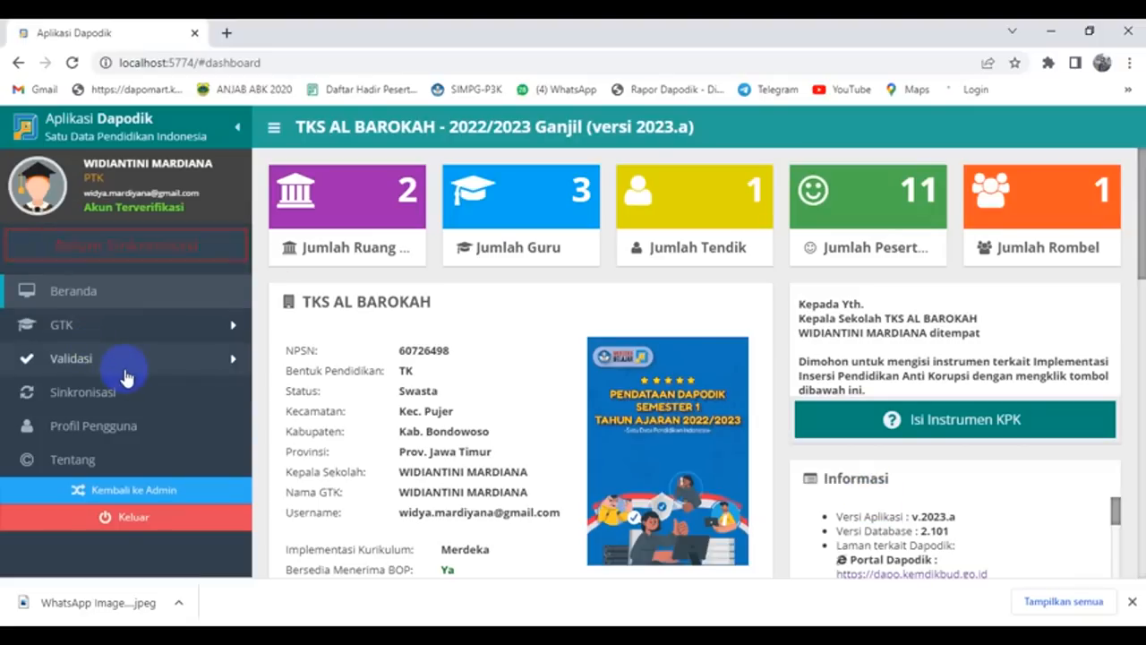
Step: Run Validasi Lokal and check every tab from Sarpras to Referensi for zero invalid
click(180, 367)
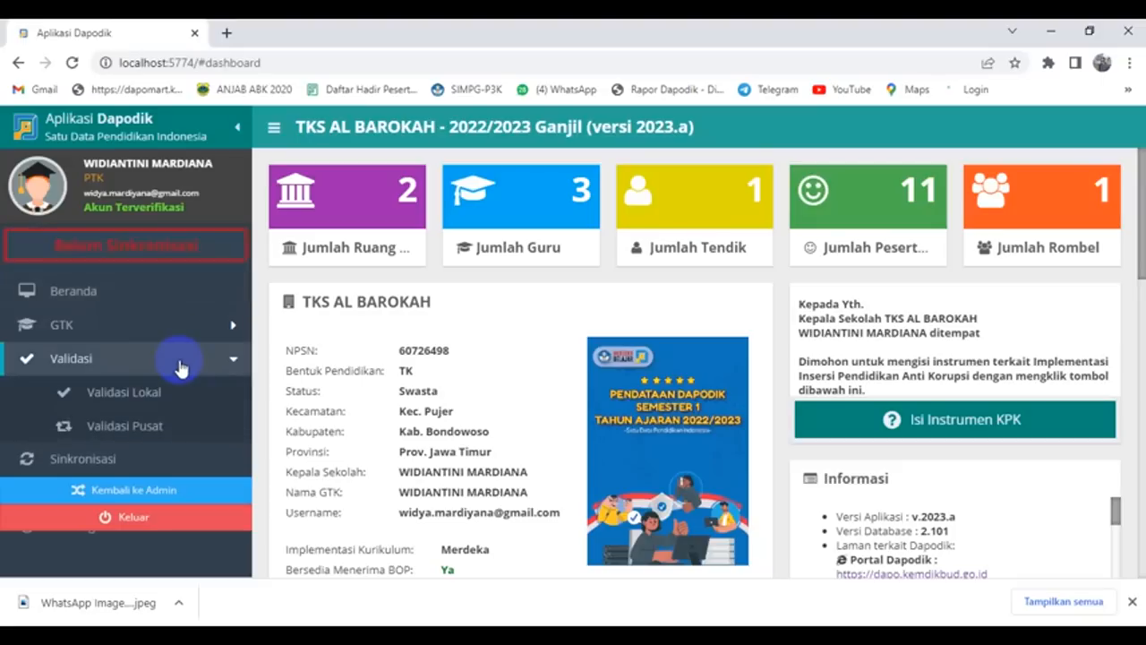
click(131, 403)
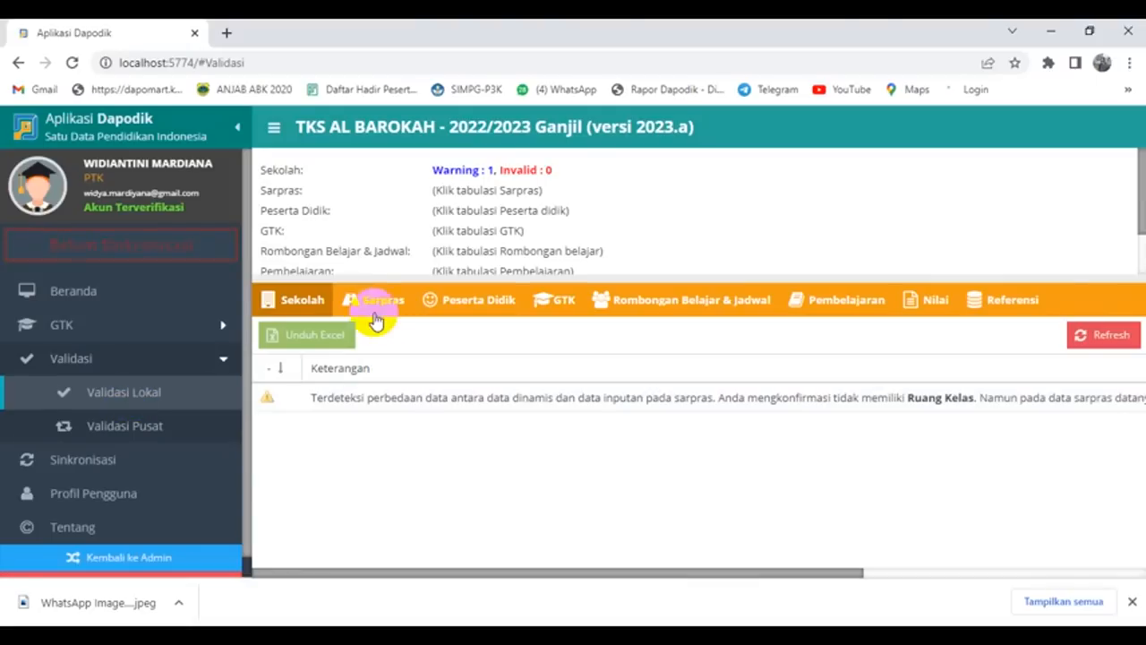
click(376, 305)
click(490, 306)
click(562, 309)
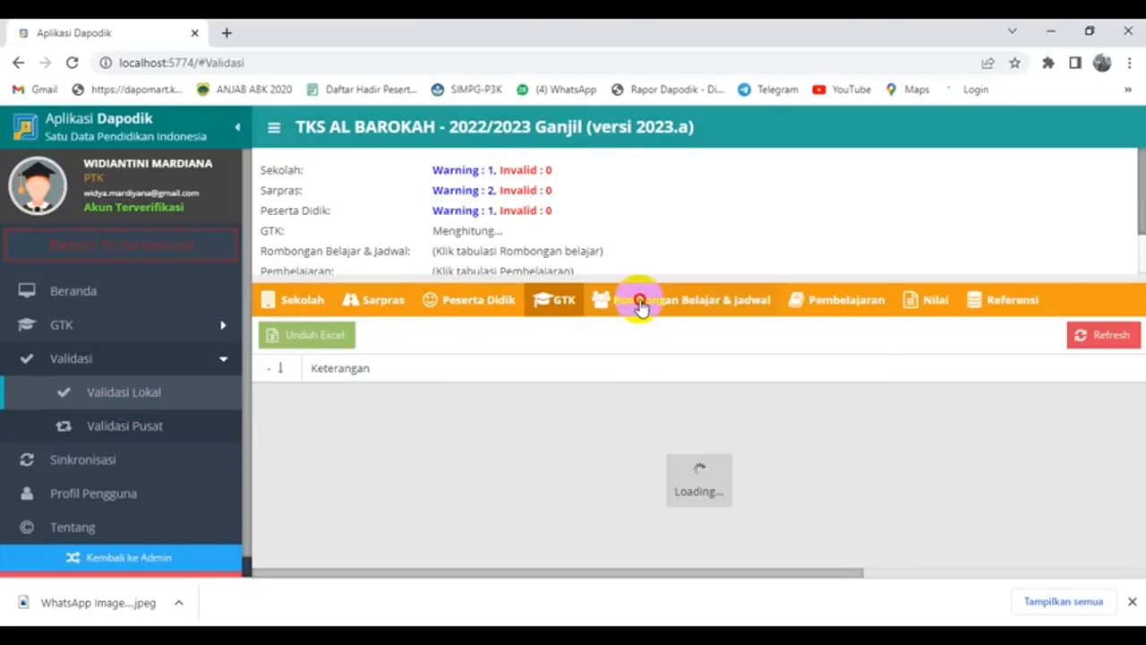
click(639, 305)
click(818, 305)
click(907, 309)
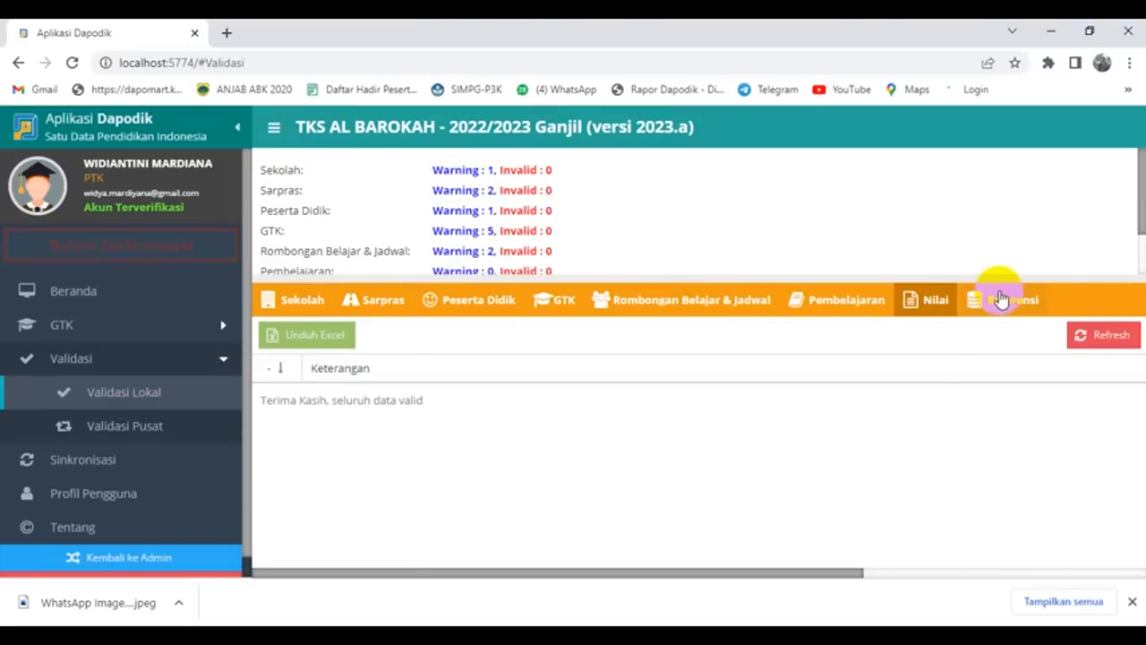
click(998, 300)
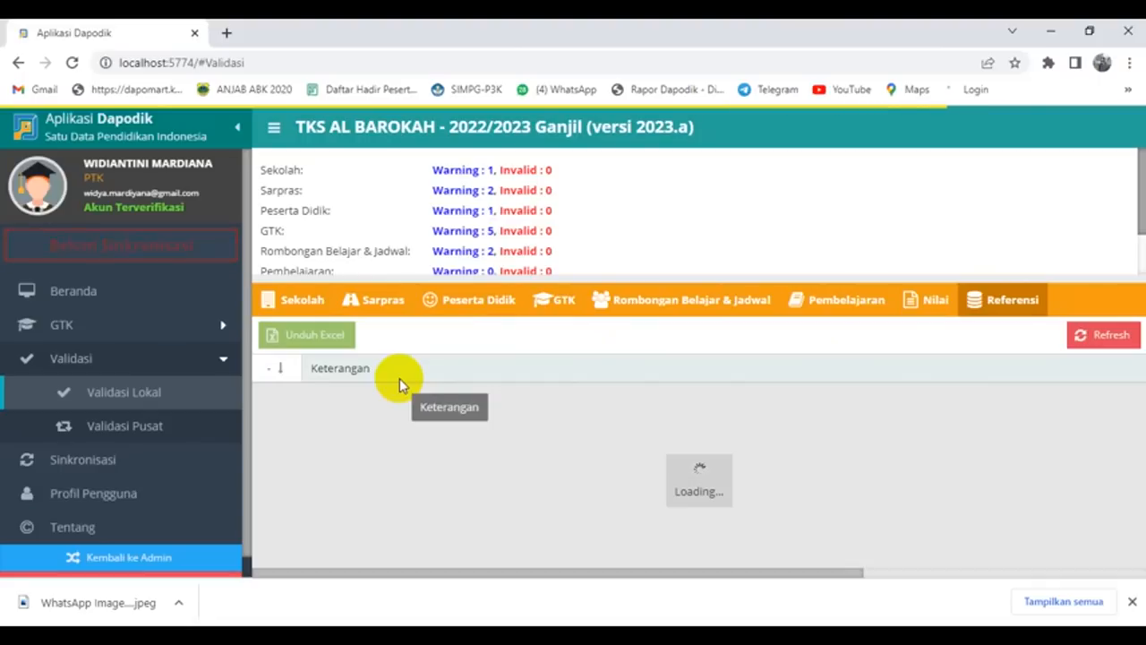
Step: Start Sinkronisasi up to the prompt about 11 warnings
scroll(691, 195, down, 2)
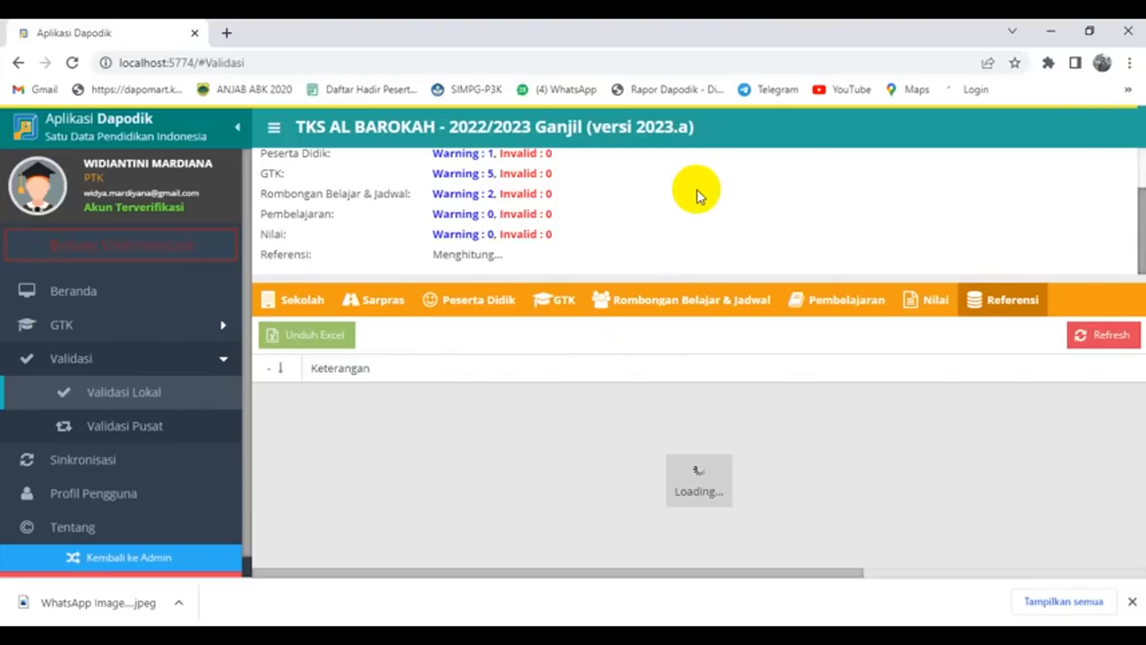
scroll(583, 243, up, 1)
scroll(582, 244, down, 1)
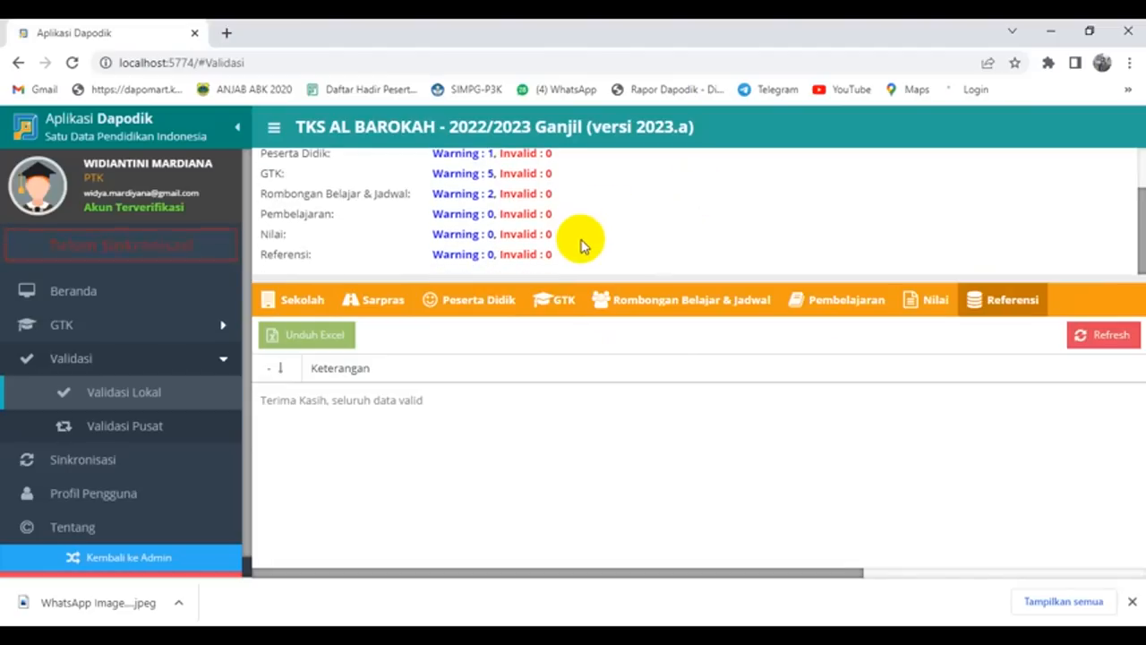
click(89, 465)
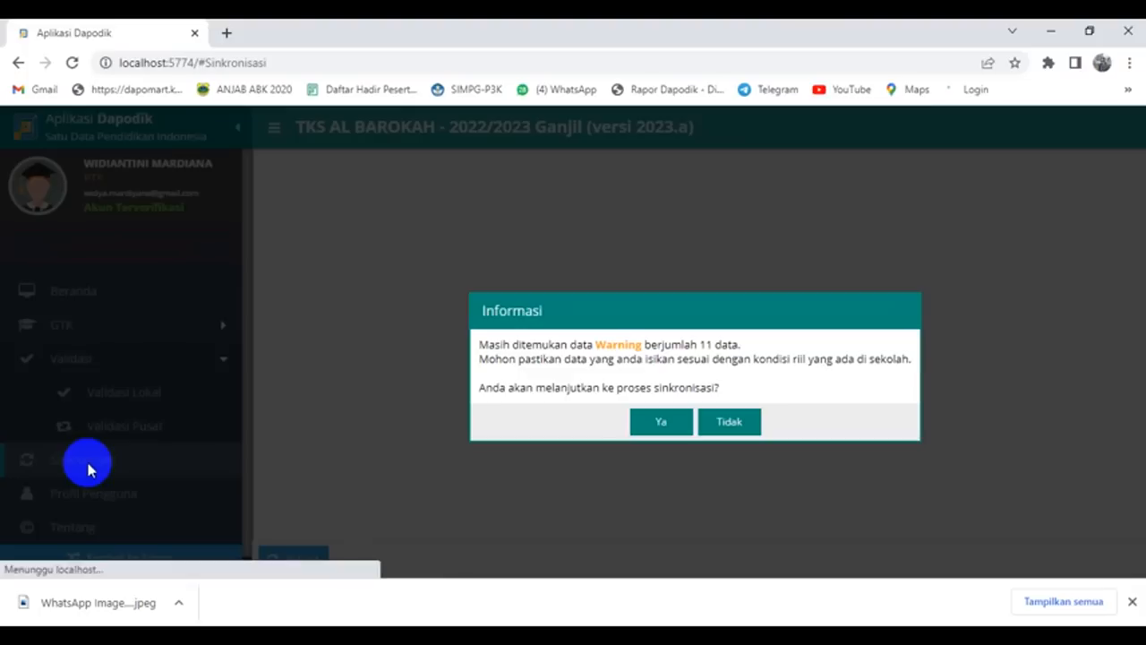
Step: Continue synchronisation past the warnings to the confirmation sheet and expand every data group
click(657, 425)
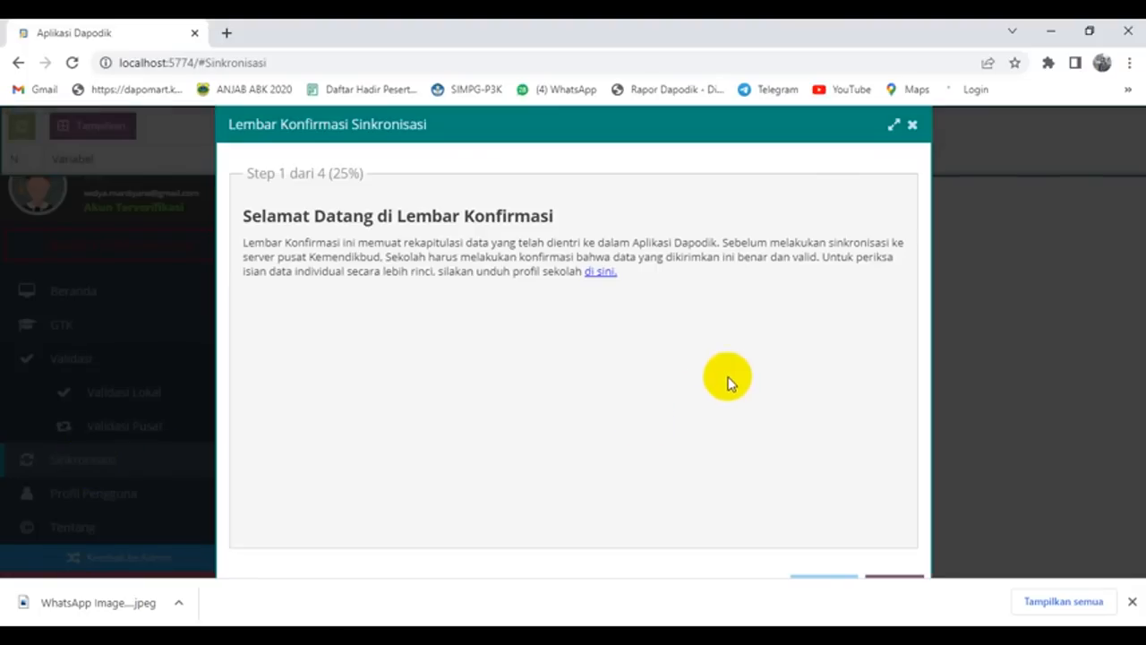
click(1131, 600)
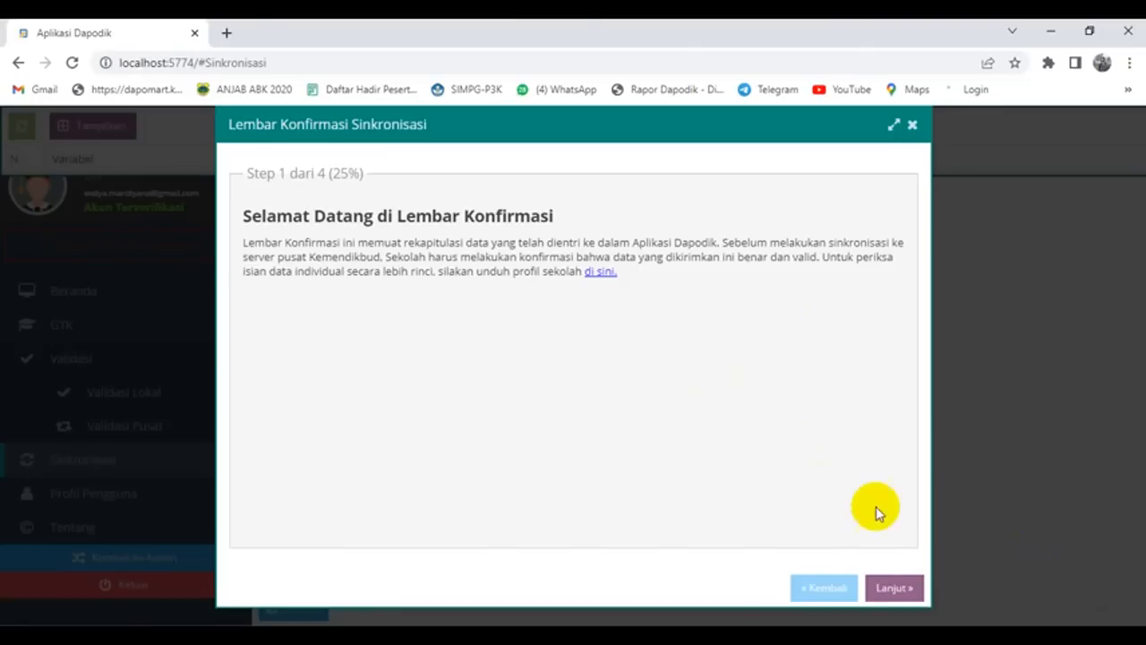
click(898, 594)
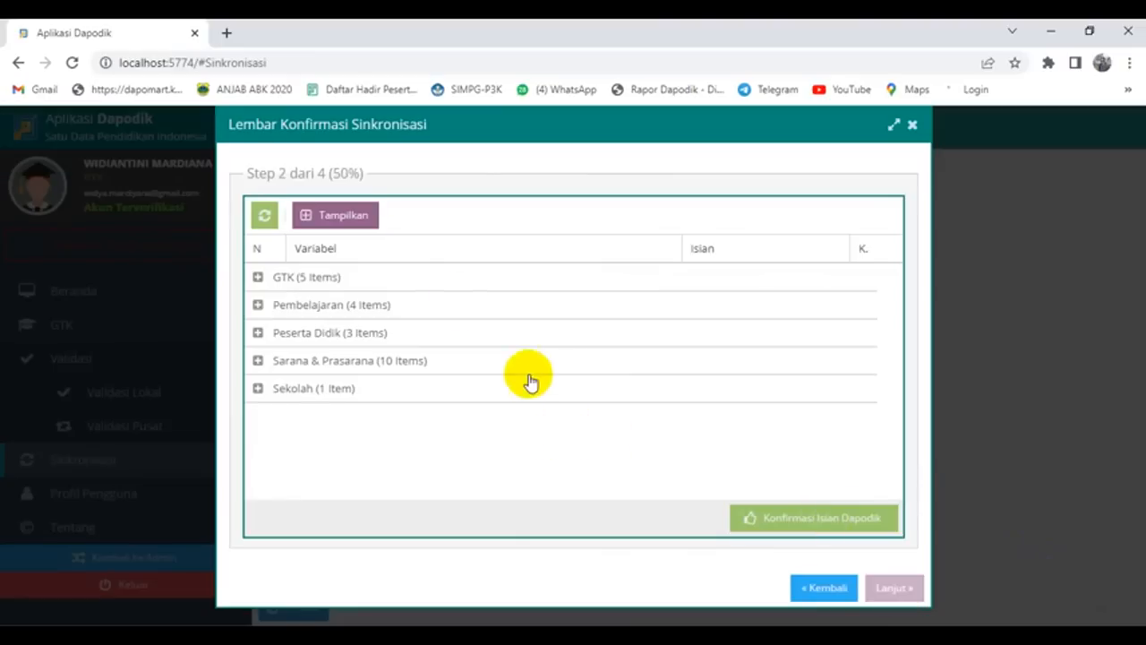
click(353, 218)
Step: Confirm the staff counts: Guru Induk (3), Tendik Induk, ASN, GTY and Non ASN
click(856, 304)
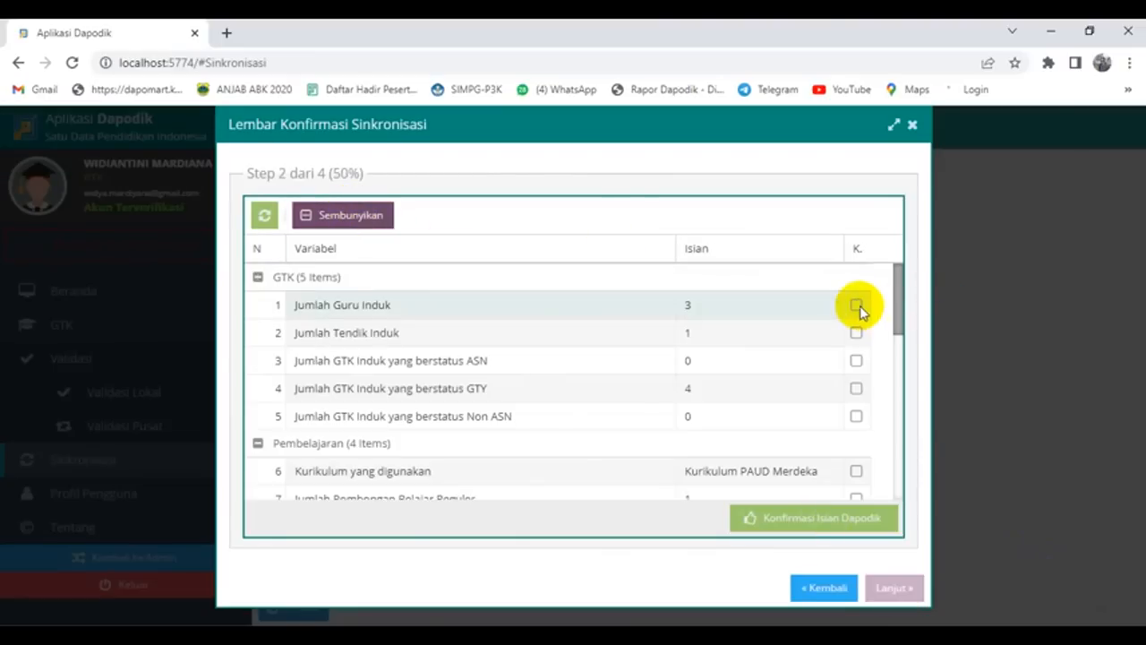
click(857, 334)
click(856, 361)
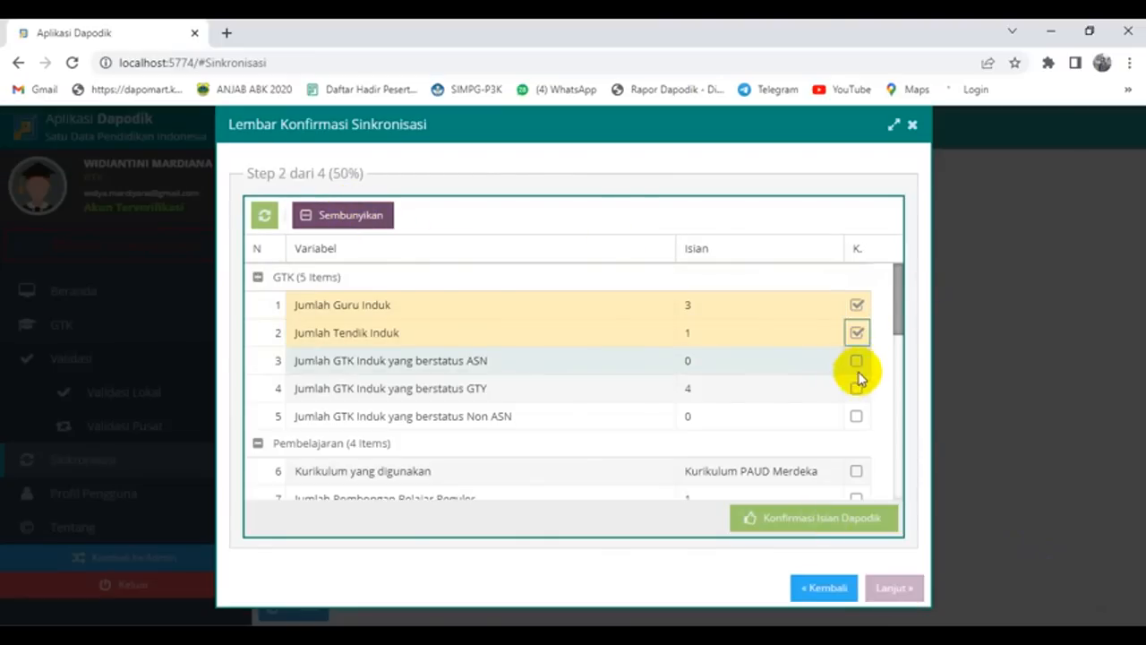
click(857, 388)
click(856, 415)
Step: Confirm the curriculum in use and the regular, remote/small and open study group counts
scroll(808, 378, down, 1)
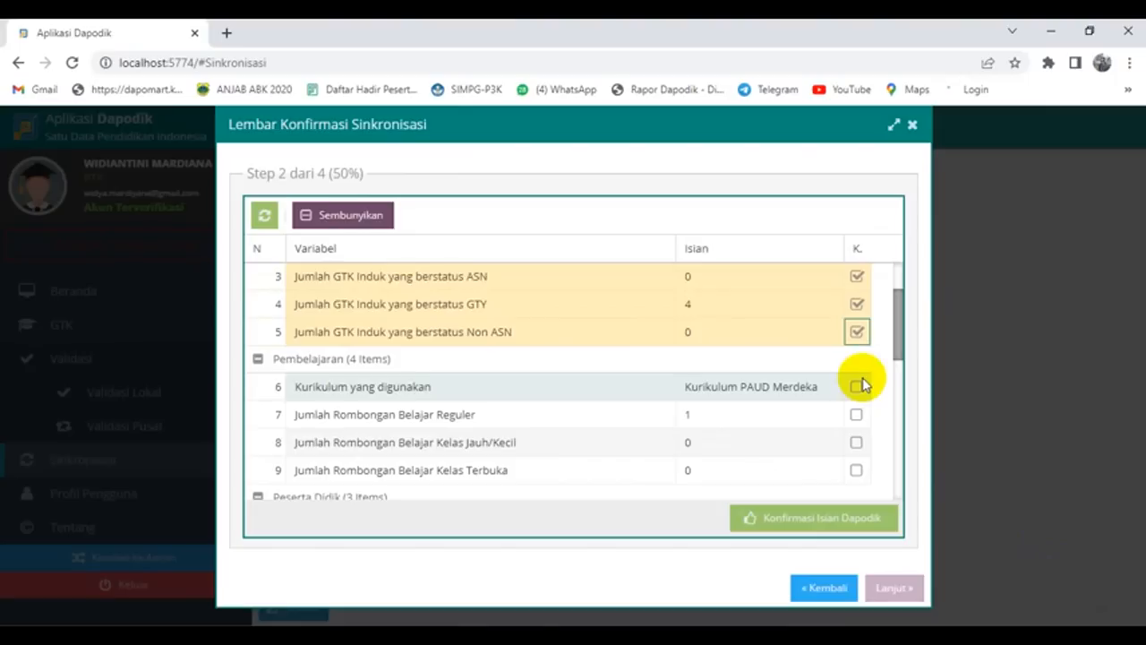
click(856, 386)
click(856, 414)
click(856, 442)
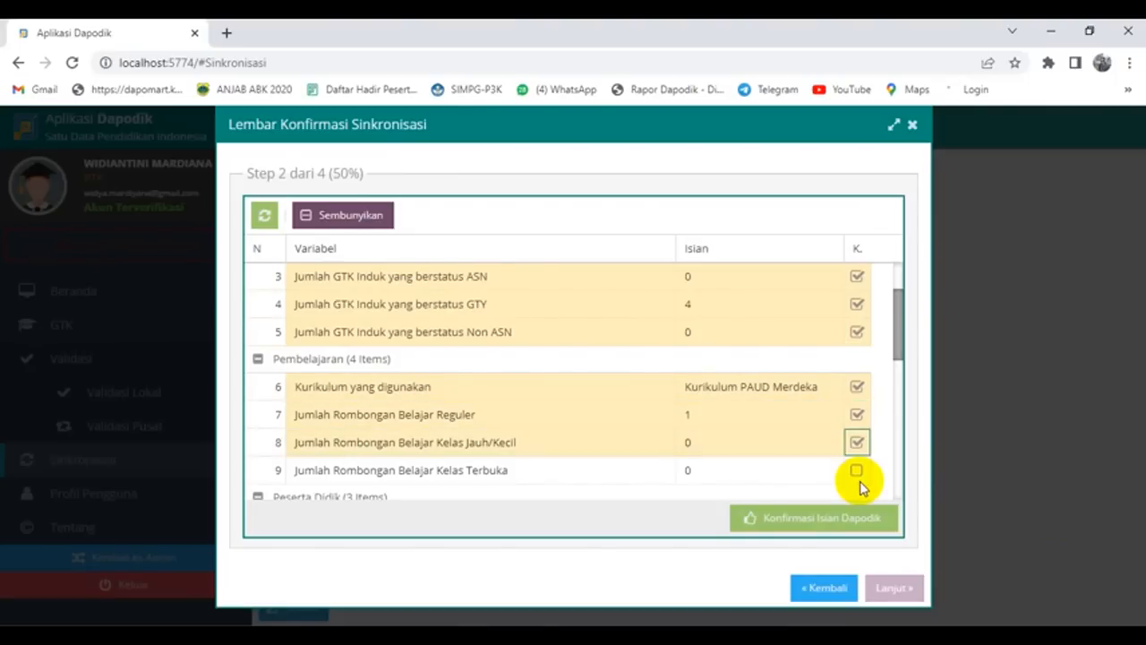
click(857, 470)
Step: Confirm the student count of 11, ABK and KIP/KPS/PKH counts, classrooms and laboratories
scroll(799, 381, down, 2)
click(856, 356)
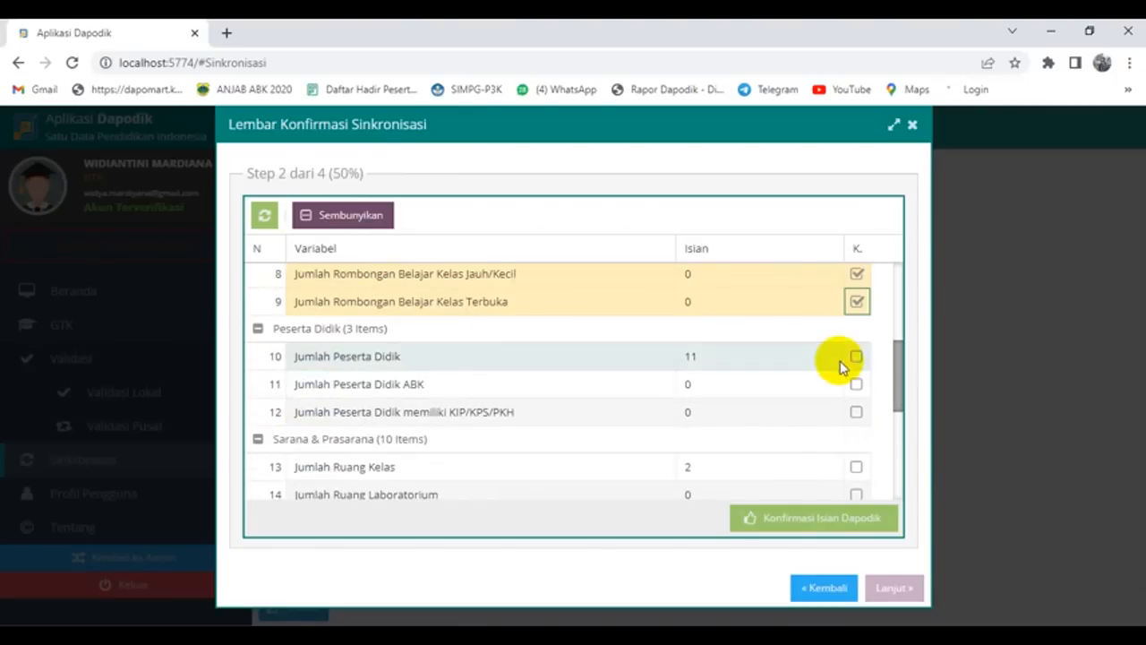
click(856, 384)
click(856, 412)
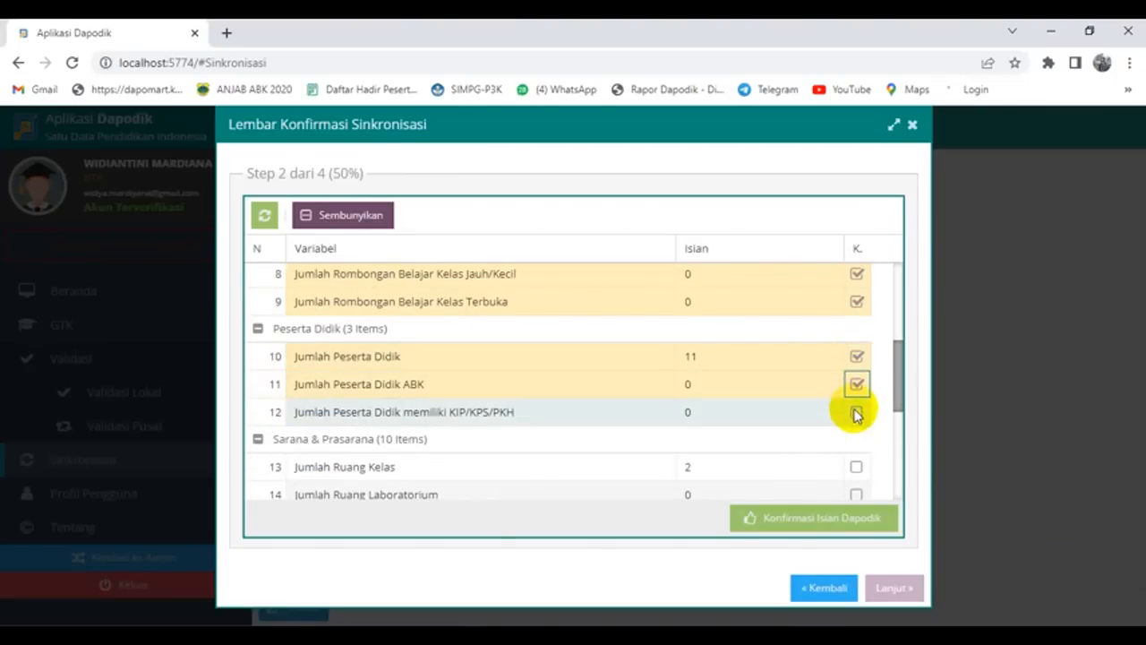
click(856, 467)
click(857, 494)
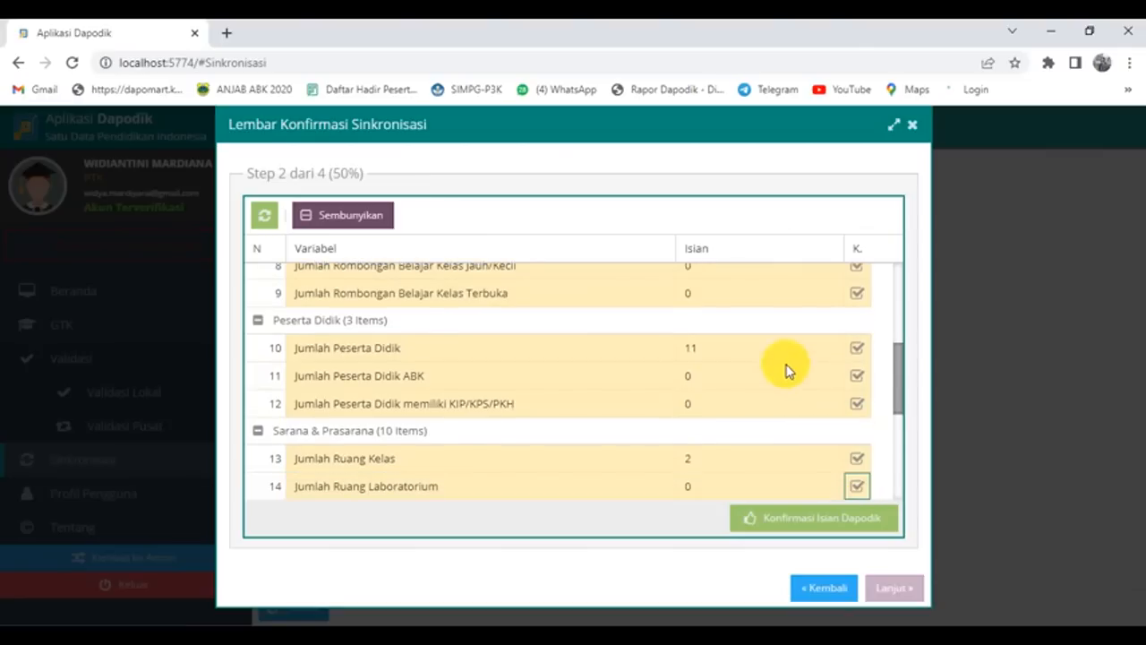
scroll(824, 340, down, 3)
scroll(850, 305, up, 3)
Step: Confirm library rooms, PC/laptops, Sumber Listrik, Fasilitas Internet, and good and lightly damaged rooms
click(858, 347)
click(857, 373)
click(856, 401)
click(856, 428)
click(856, 457)
click(856, 485)
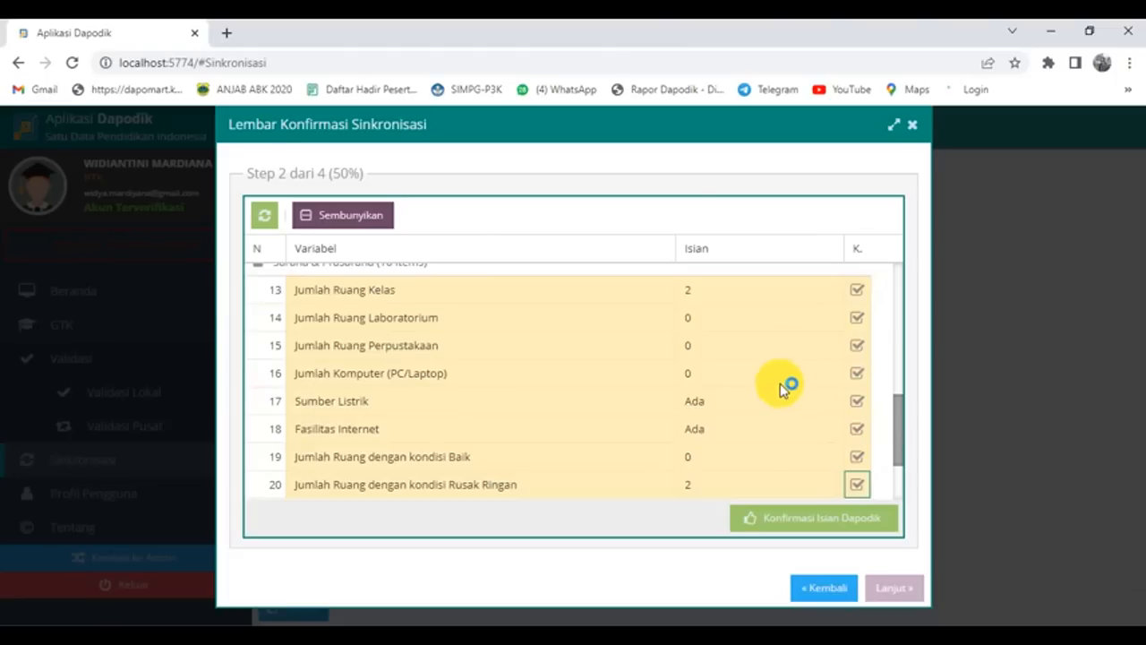
Step: Confirm moderately and heavily damaged rooms and the BOP answer, then submit all confirmations
scroll(788, 386, down, 2)
click(855, 403)
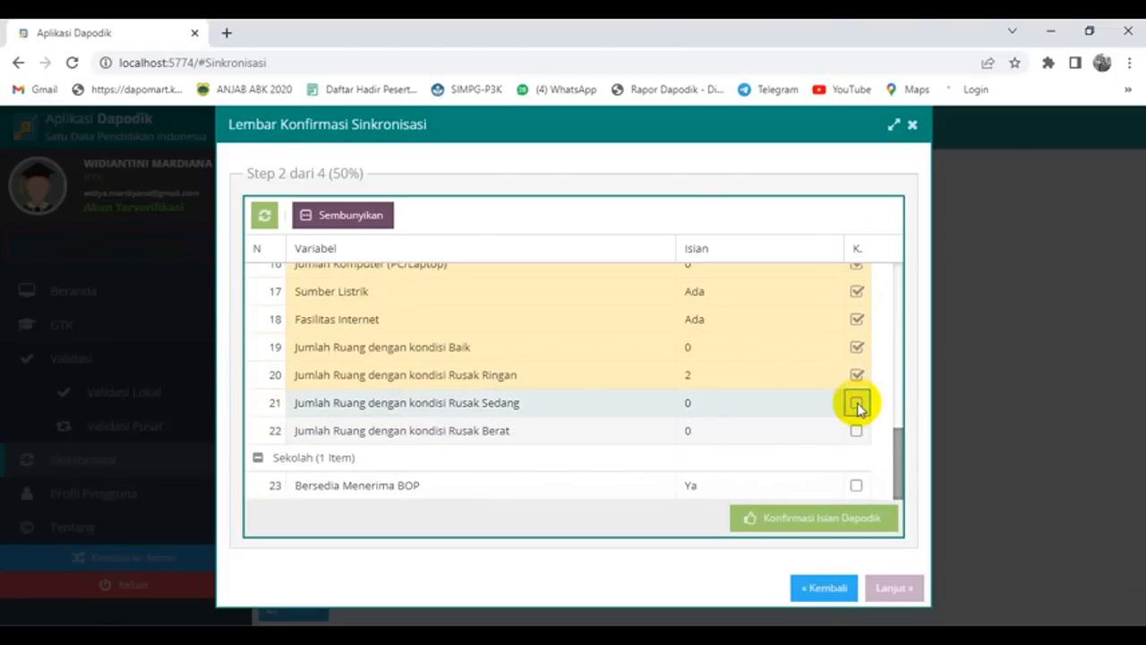
click(856, 432)
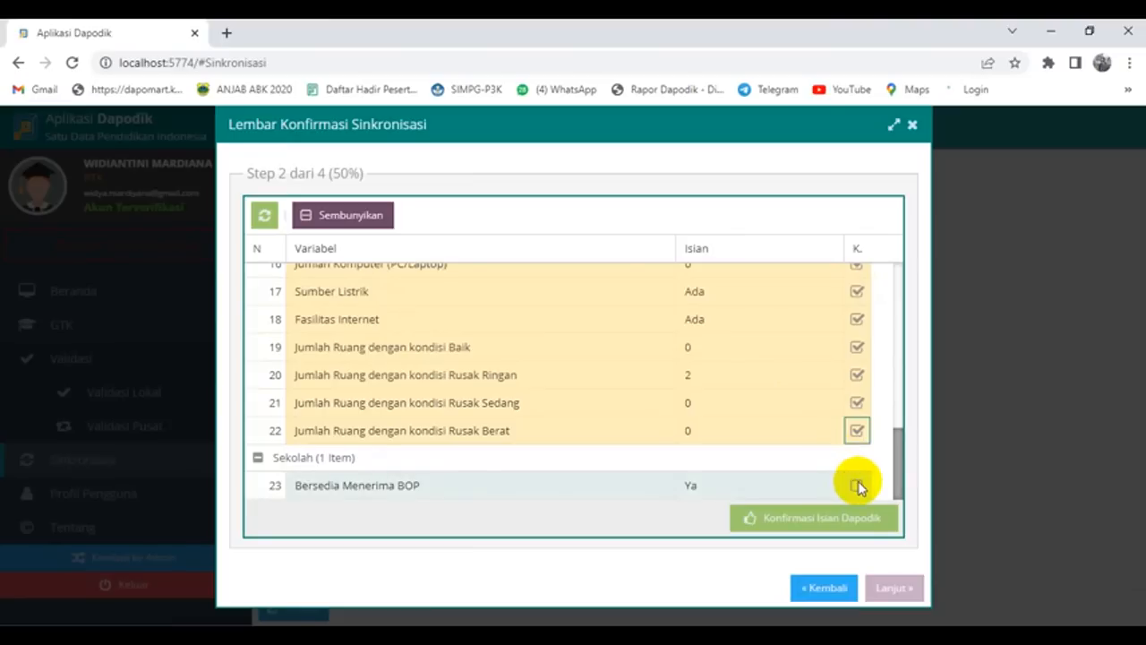
click(857, 484)
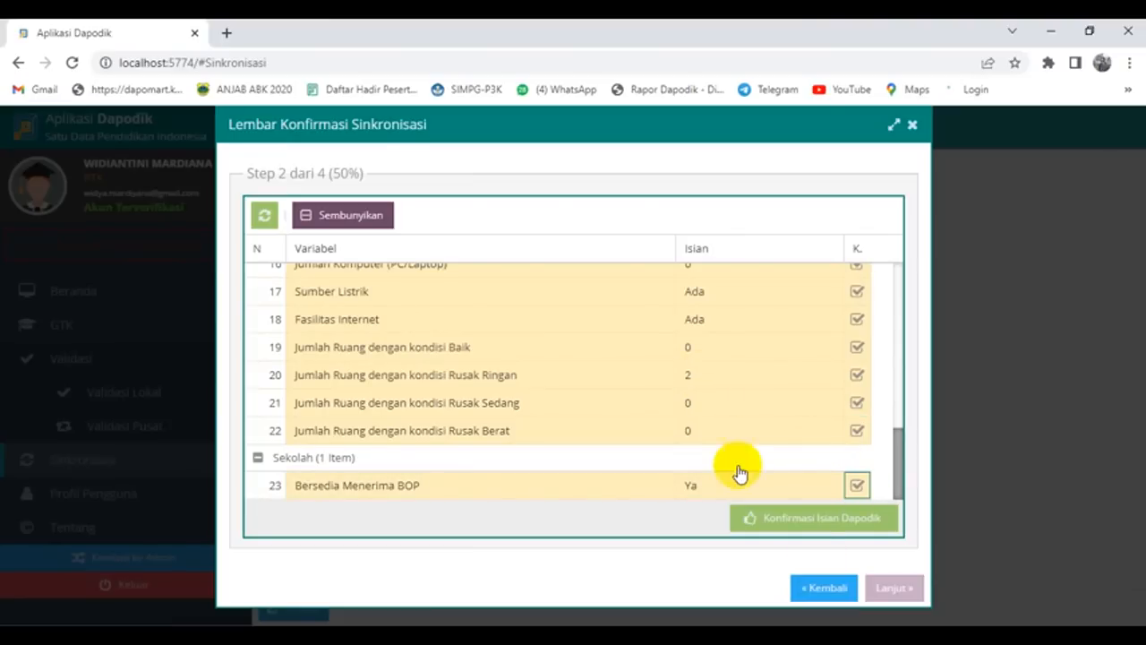
click(784, 518)
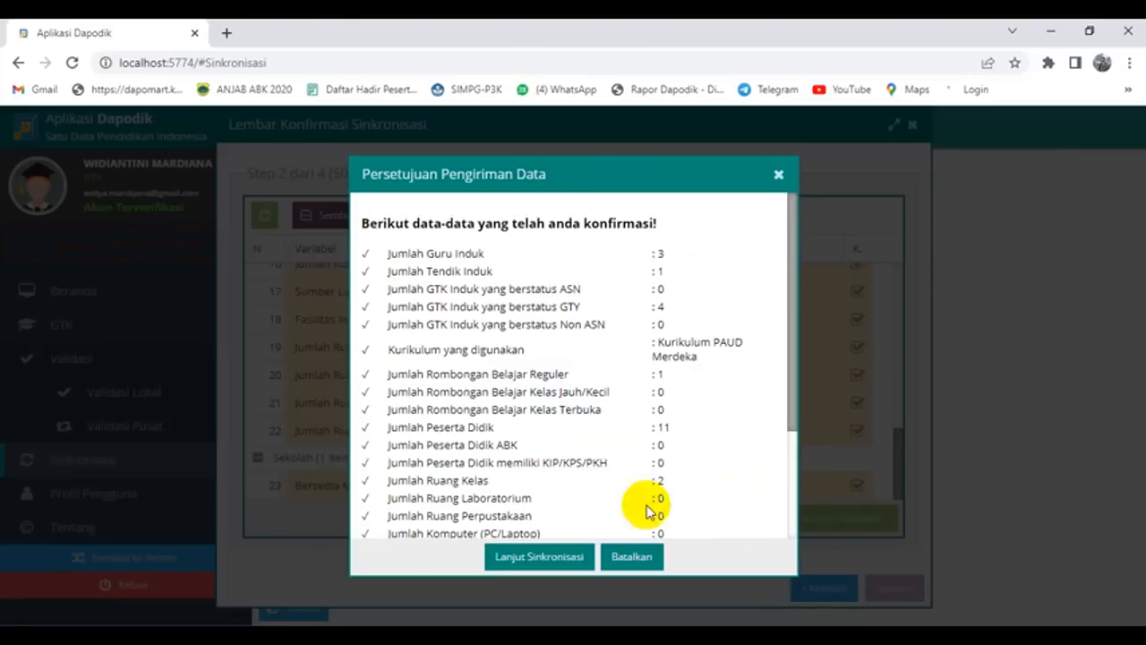
Step: Approve the listed data, save and affirm the facilities answers, then agree to send after the integrity statement
click(538, 557)
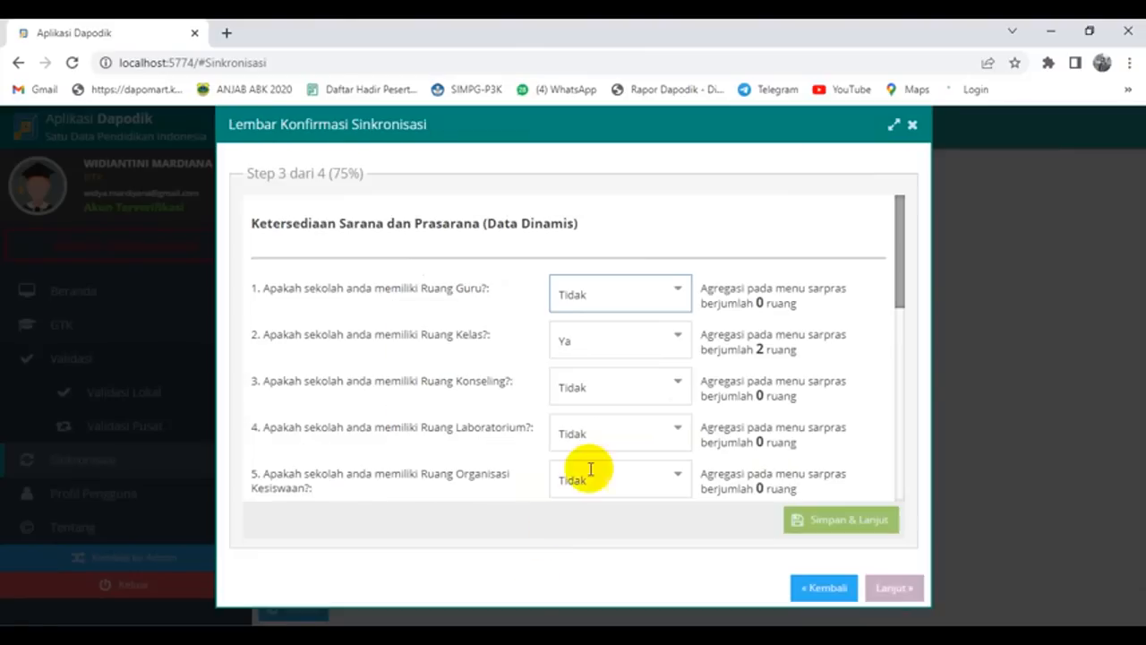
click(845, 522)
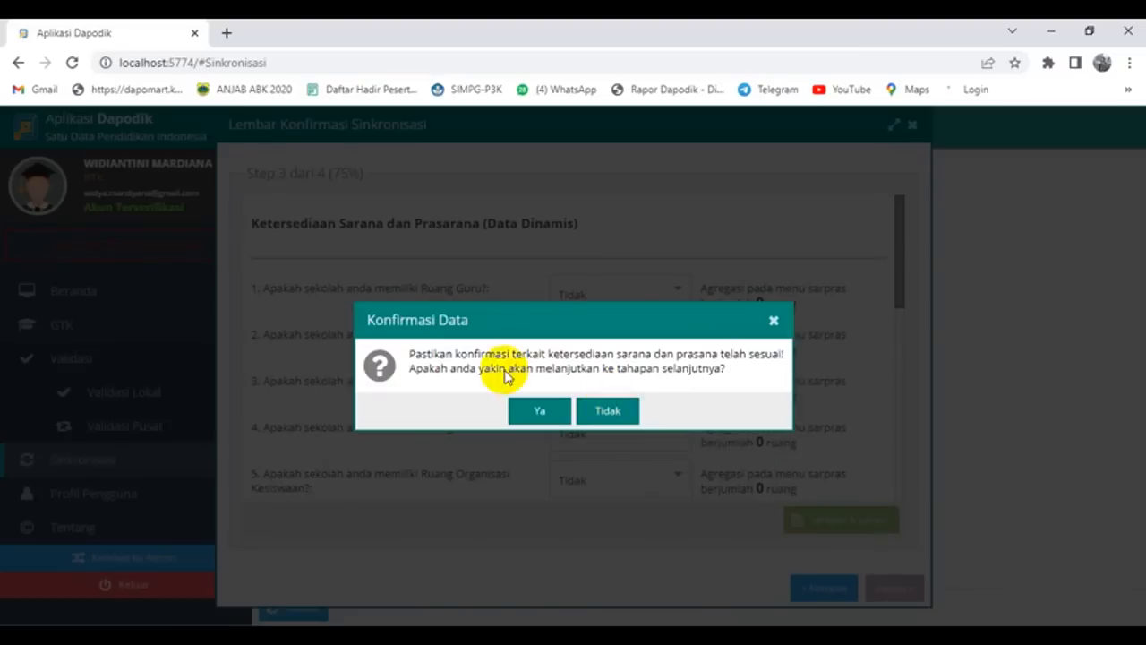
click(535, 412)
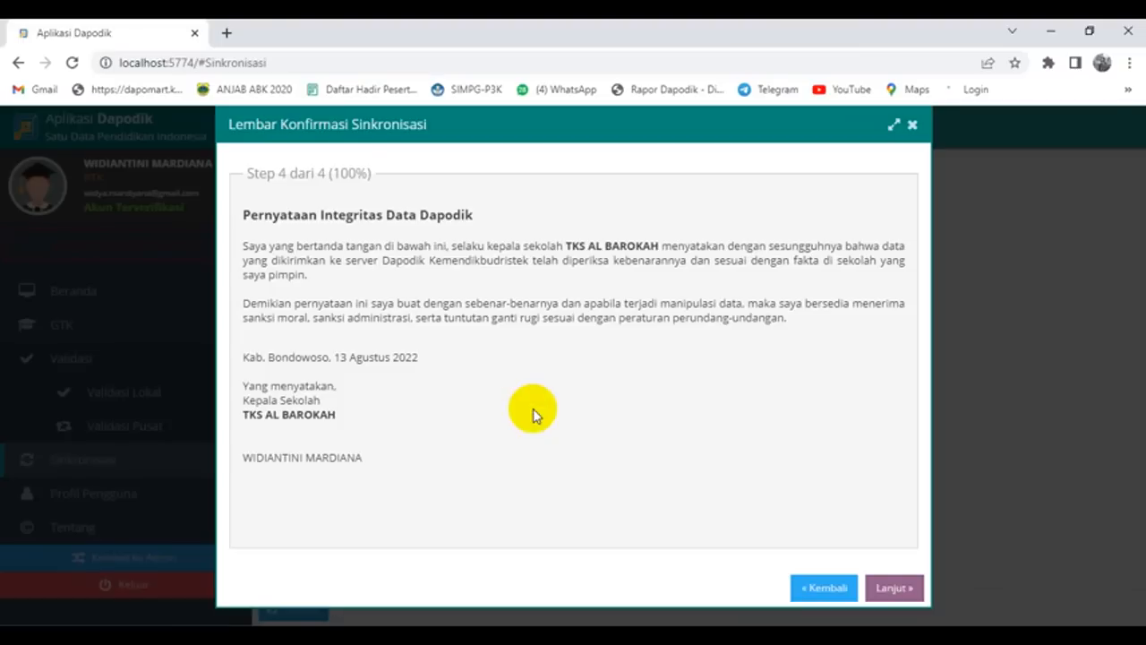
click(891, 582)
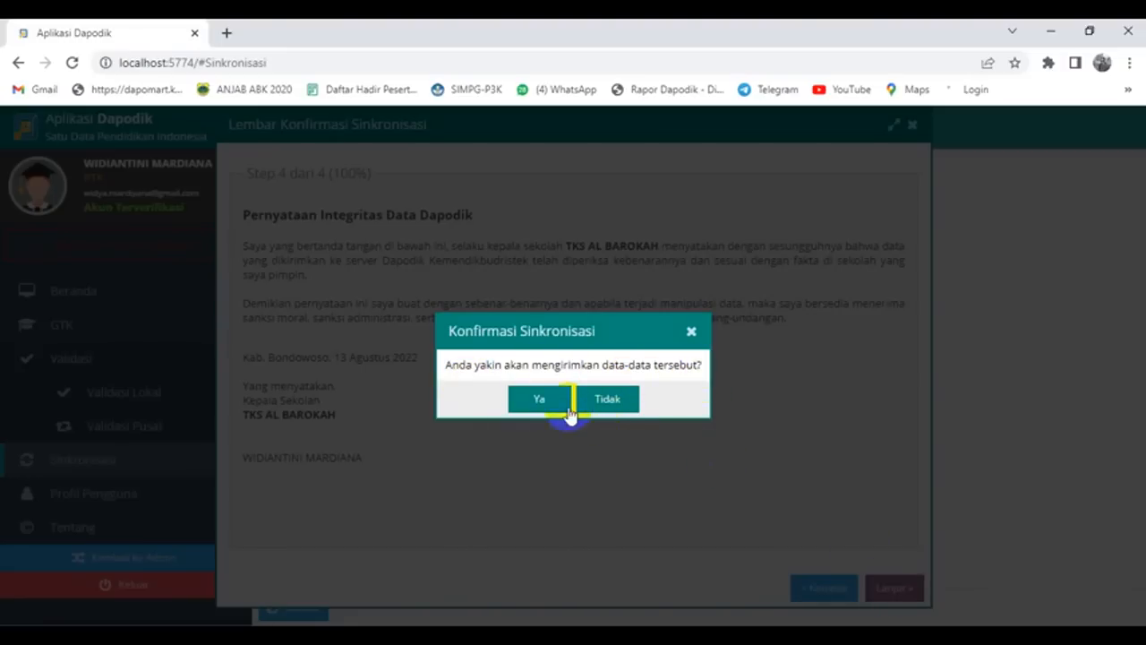
click(541, 401)
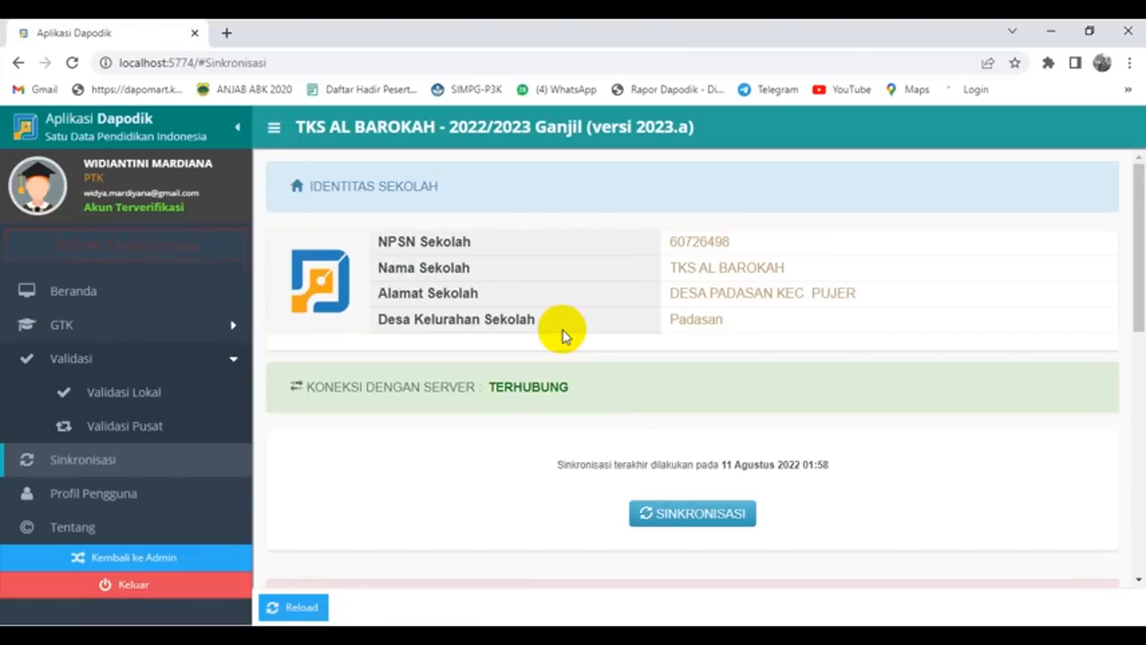
Step: Scroll through the changed-data table (4 Ptk Terdaftar, 1 Bangunan, 32 Rincian Alat) and back to the top
scroll(904, 466, down, 3)
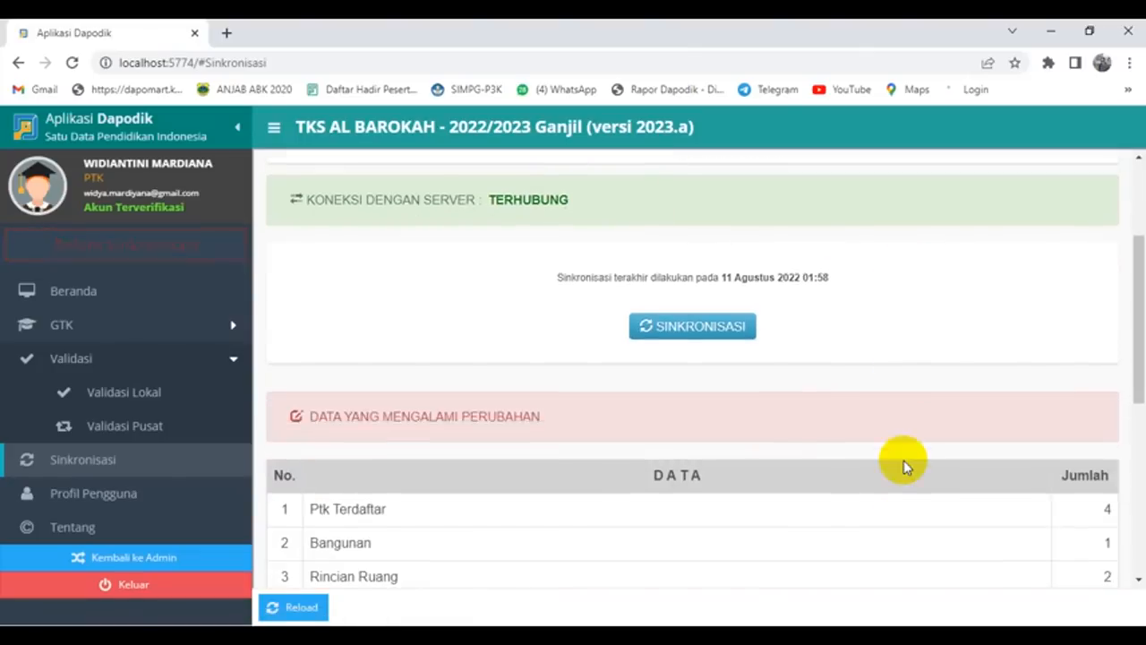
scroll(904, 465, up, 3)
scroll(904, 466, down, 4)
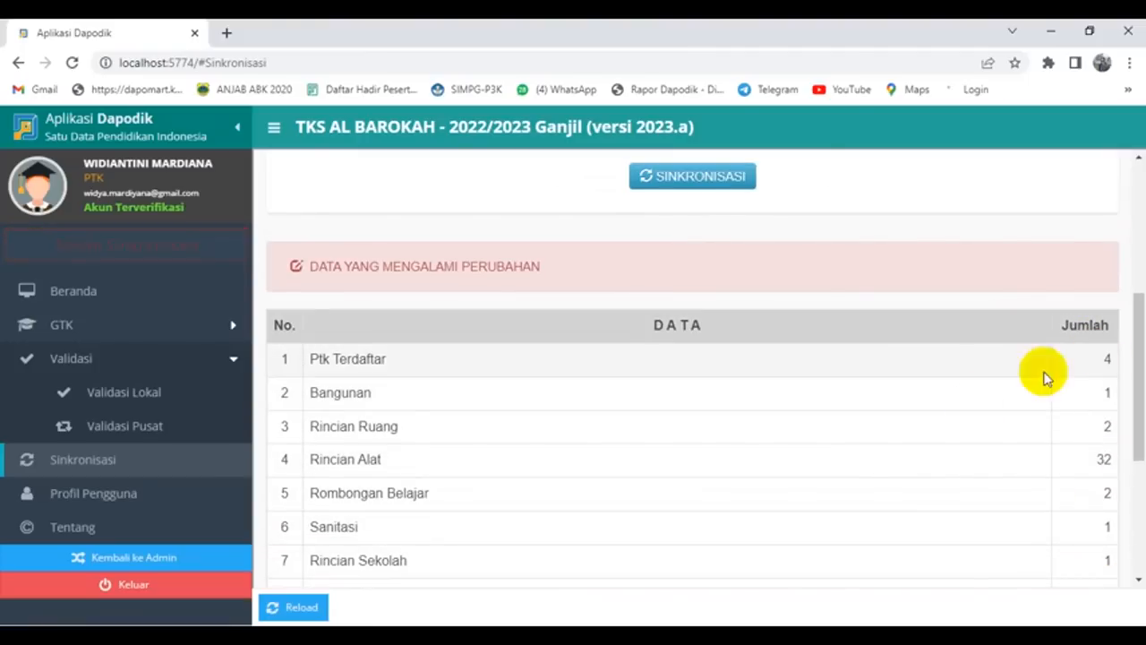
scroll(909, 443, up, 3)
scroll(909, 443, up, 1)
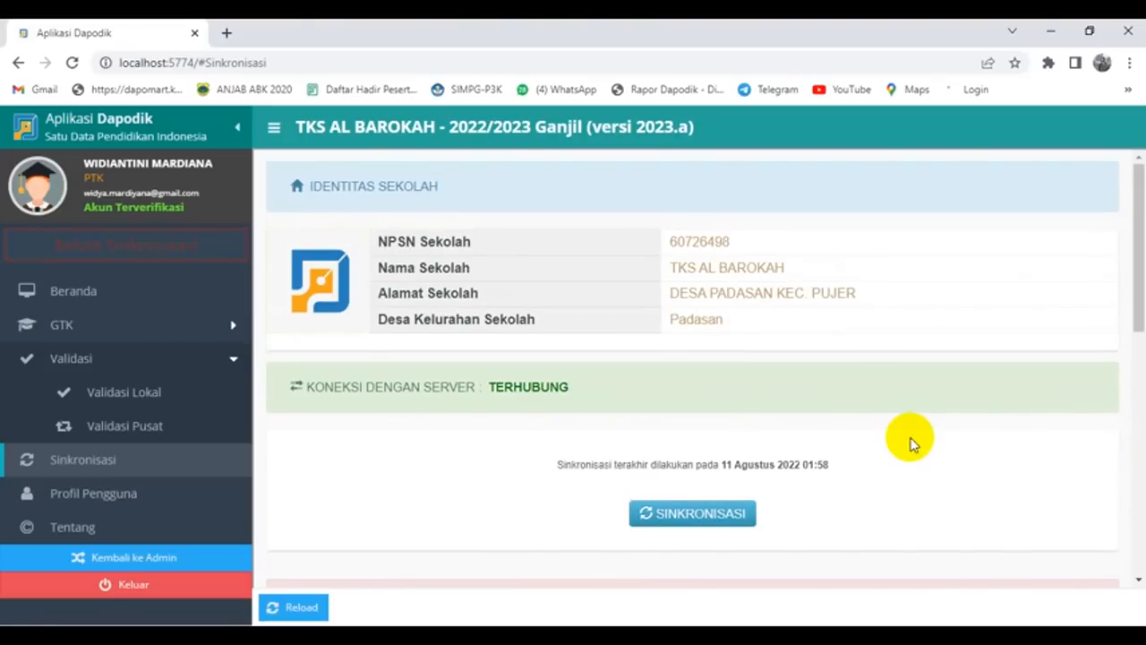
Step: Run SINKRONISASI and wait 7 minutes 19 seconds until it completes at 13 Agustus 2022 12:21
click(703, 517)
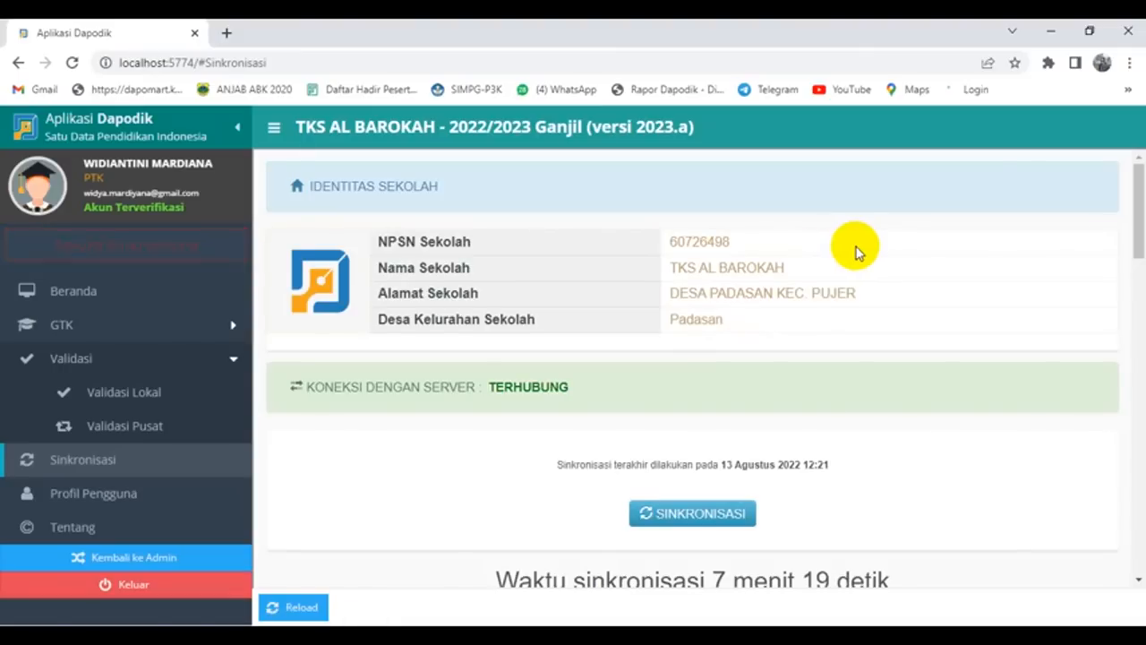
Step: Return to the school operator account via Kembali ke Admin, pasting the school registration code to validate
scroll(852, 253, down, 2)
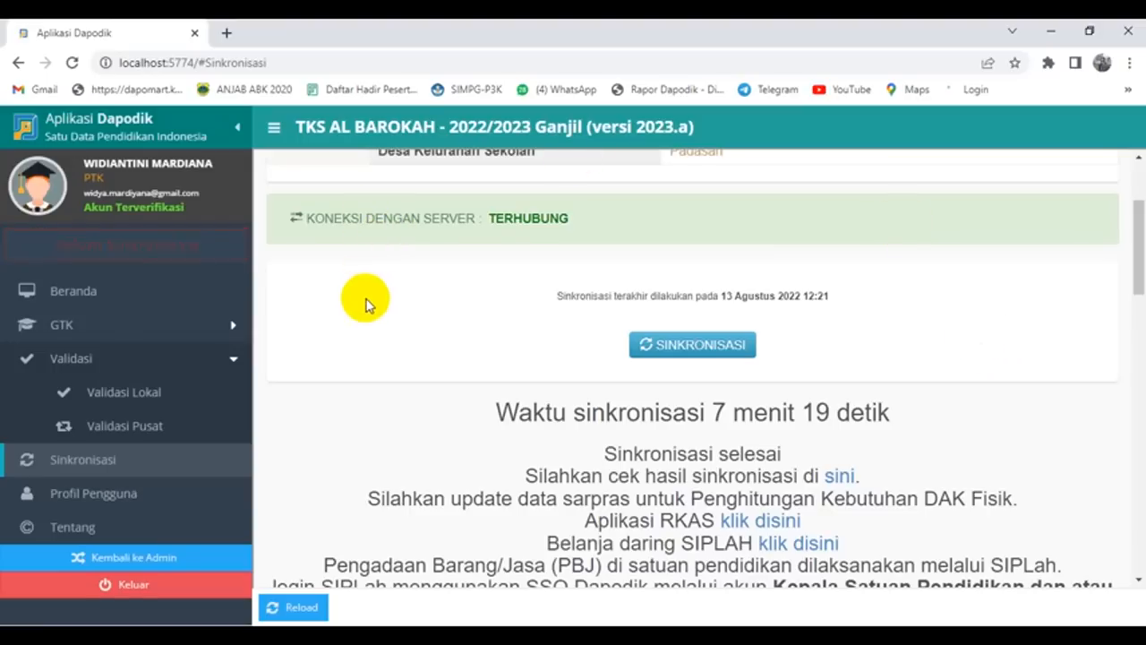
click(149, 559)
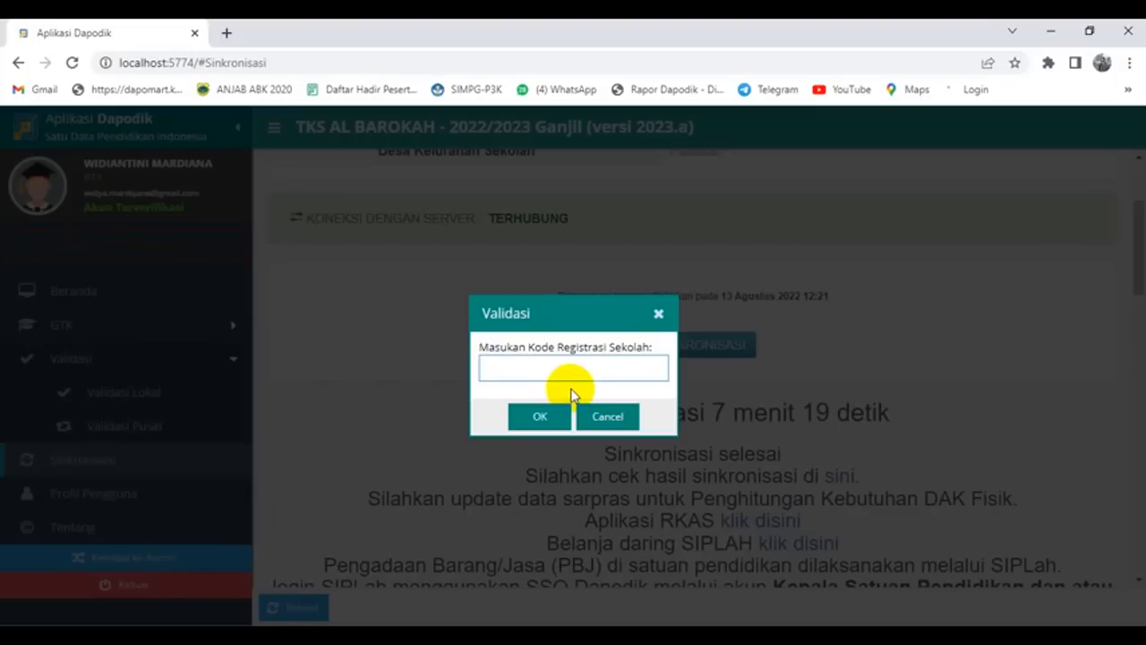
key(ctrl+v)
click(540, 416)
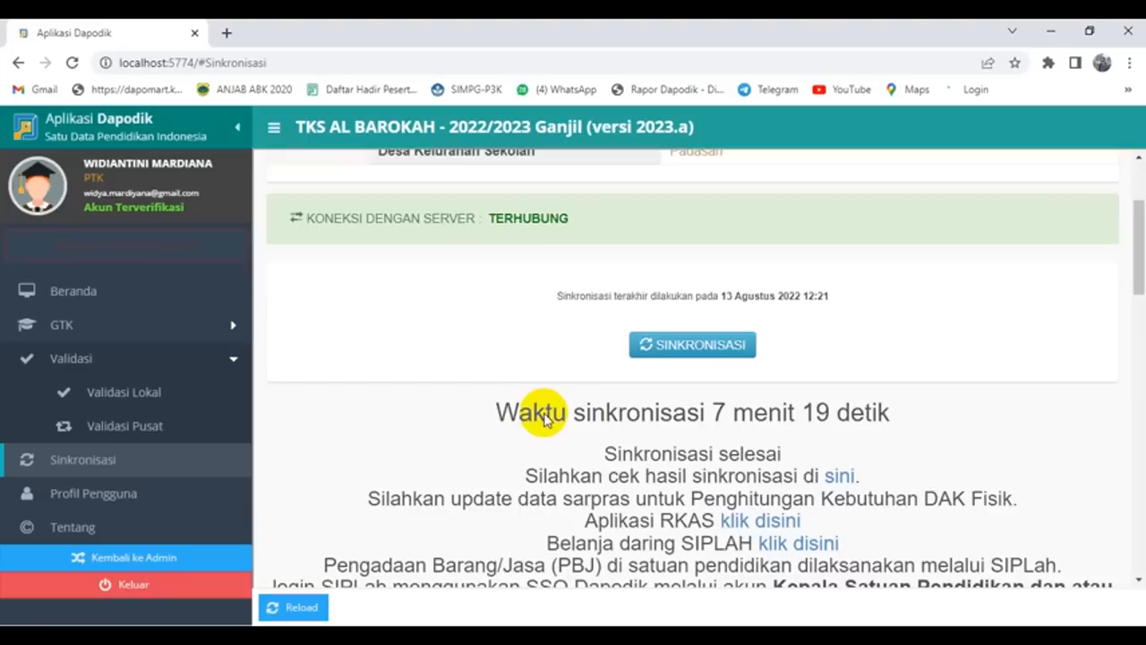
Step: Acknowledge the account switch, dismiss the welcome notes, and open Rombongan Belajar > Reguler
click(566, 402)
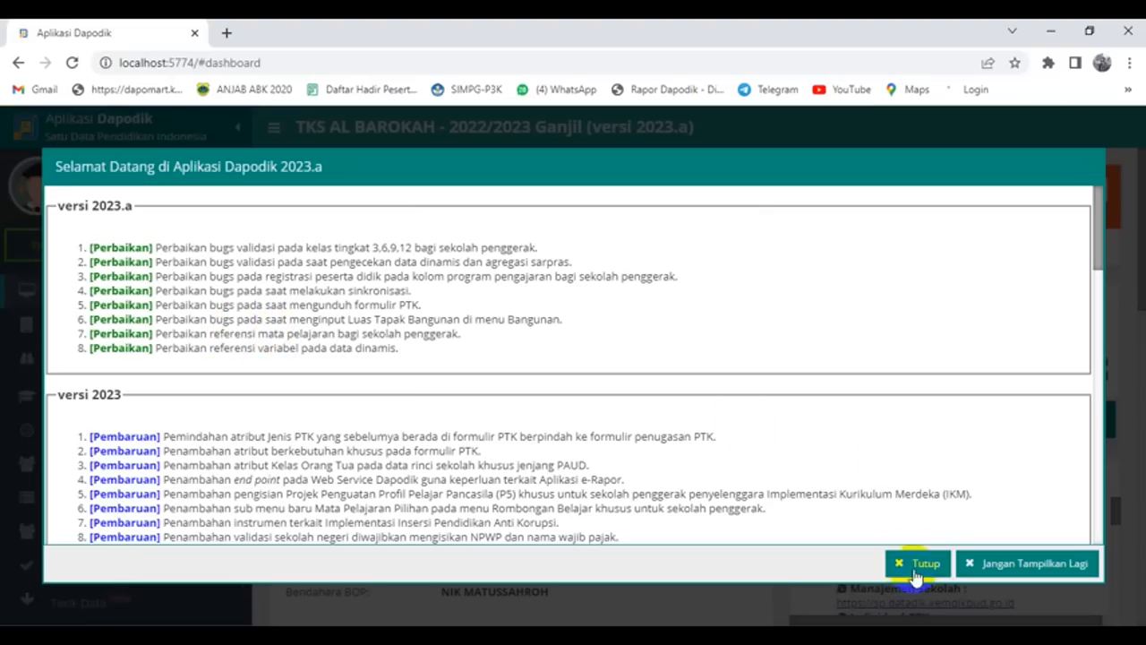
click(920, 563)
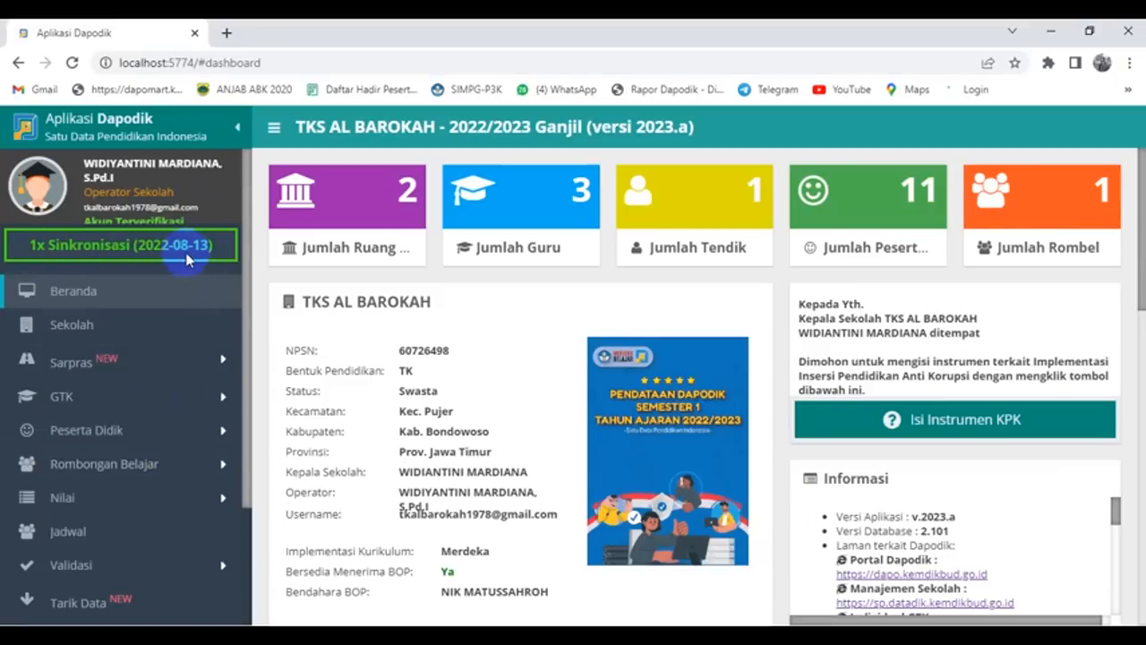
scroll(123, 389, down, 3)
scroll(128, 397, up, 3)
scroll(128, 398, down, 1)
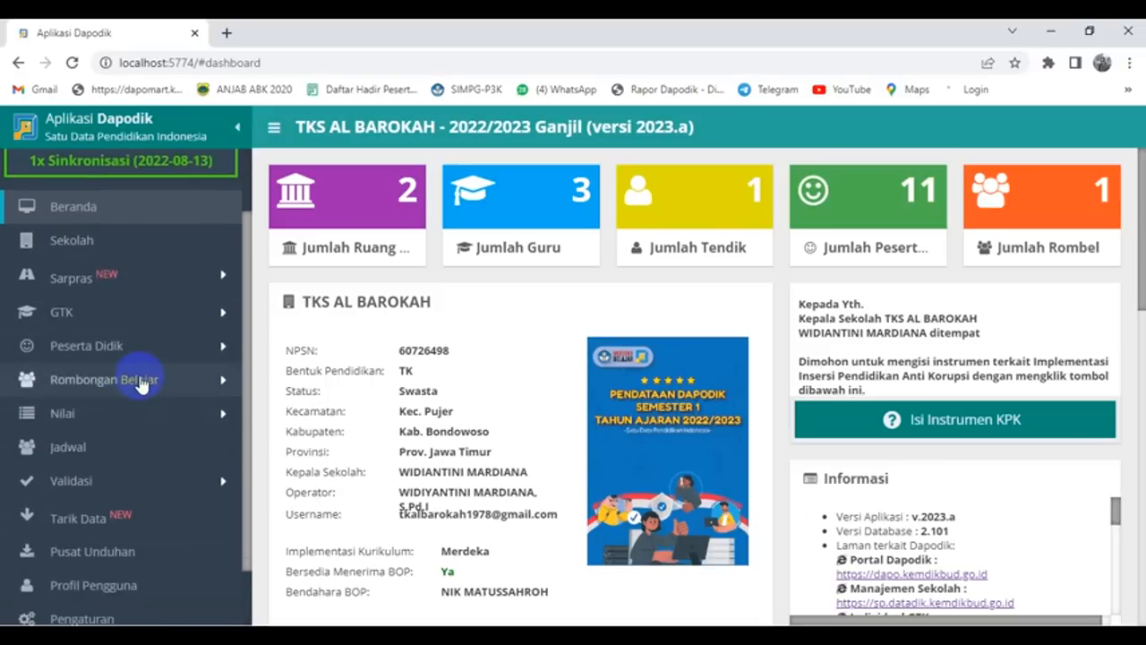
click(140, 380)
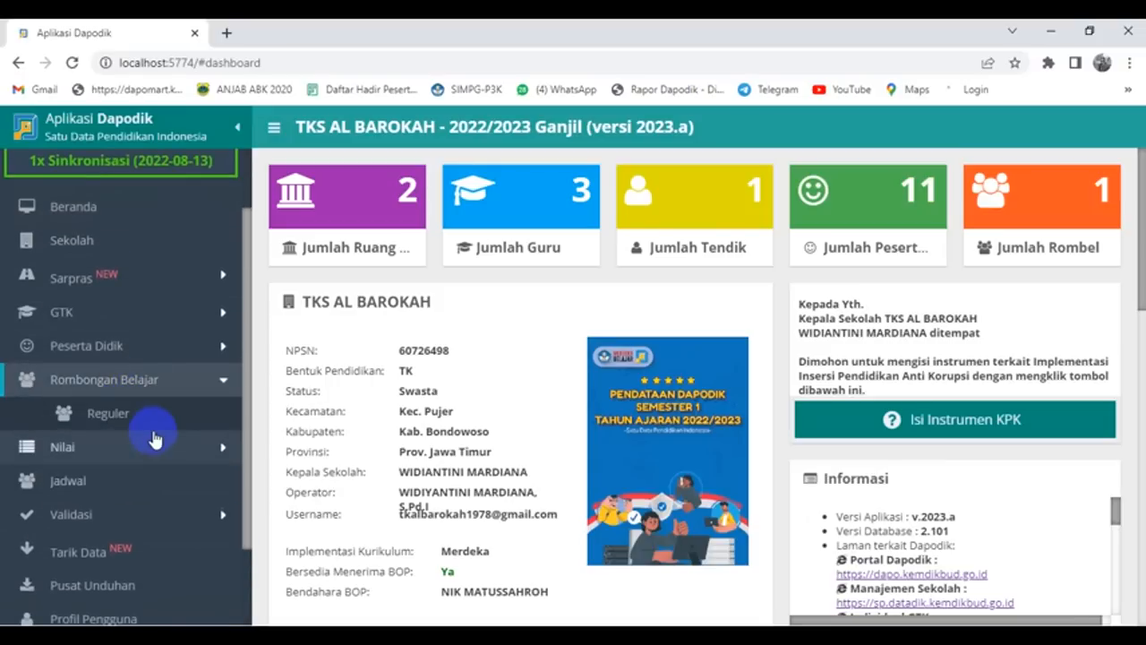
click(111, 416)
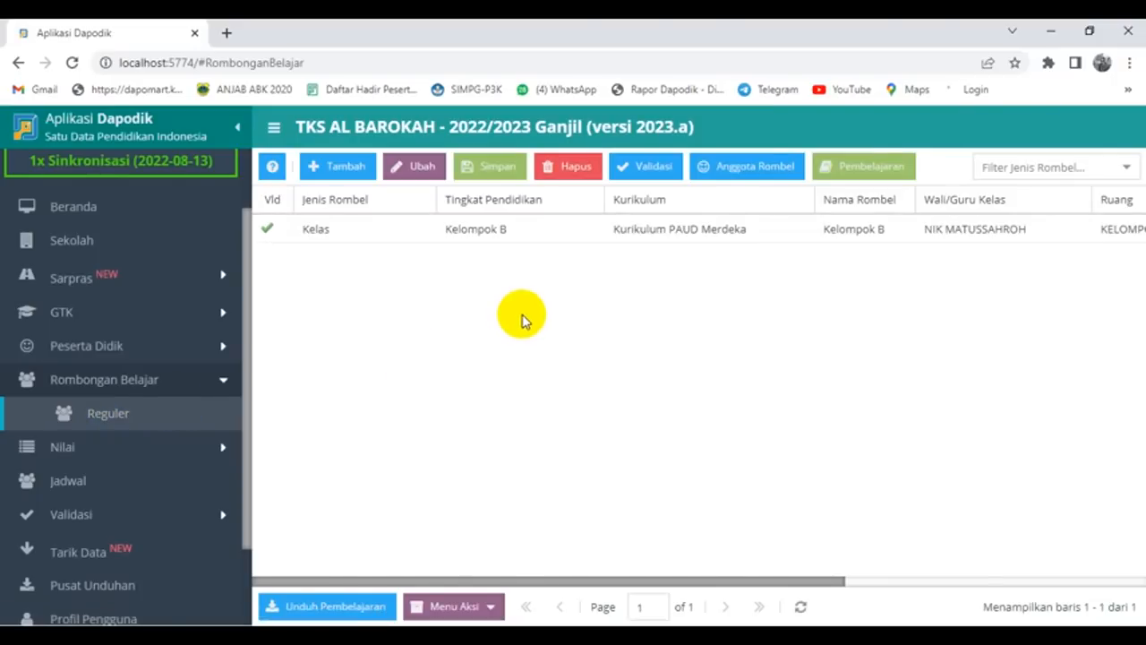
Step: Add a new study group row at level Kelompok A, Kurikulum PAUD Merdeka, named Kelompok A
click(349, 170)
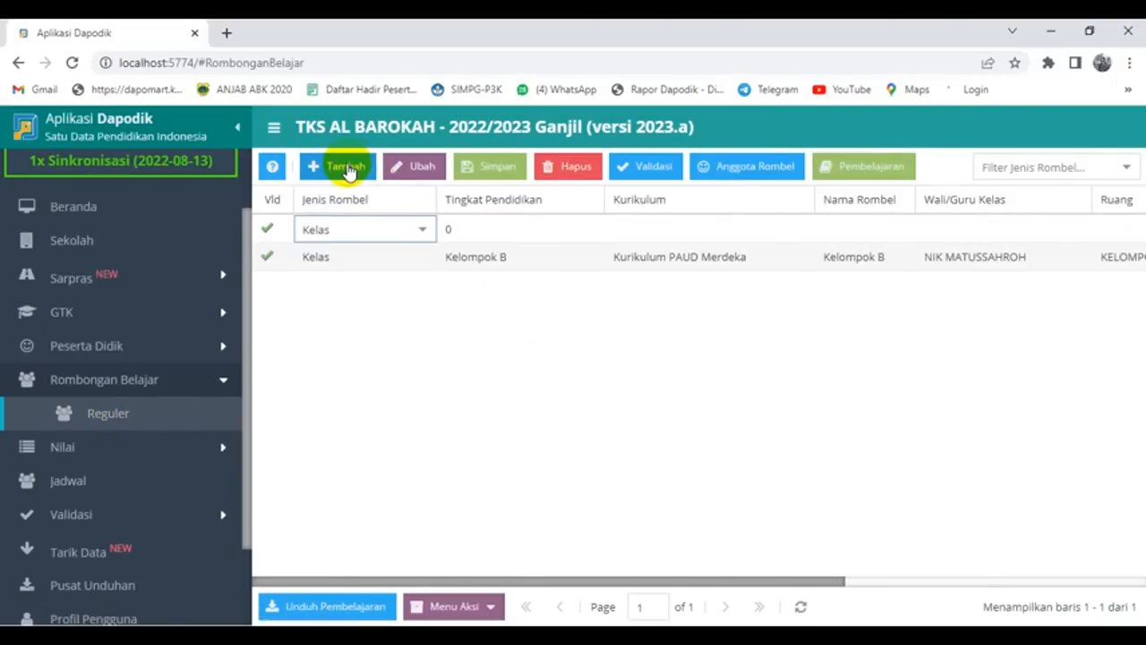
click(513, 232)
click(593, 233)
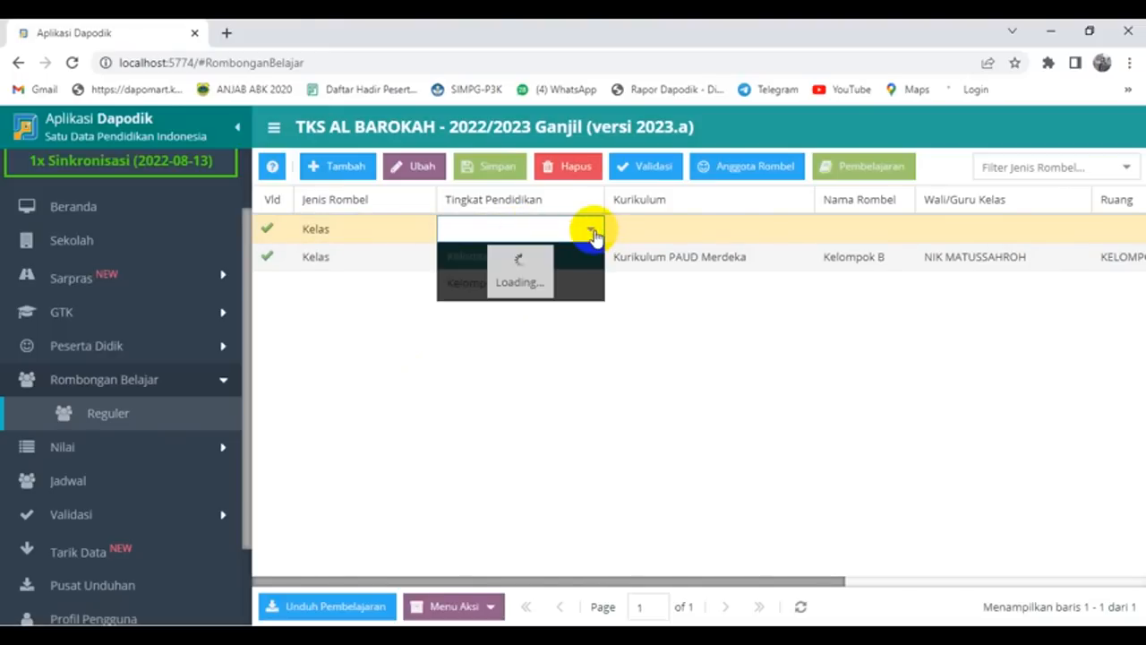
click(545, 256)
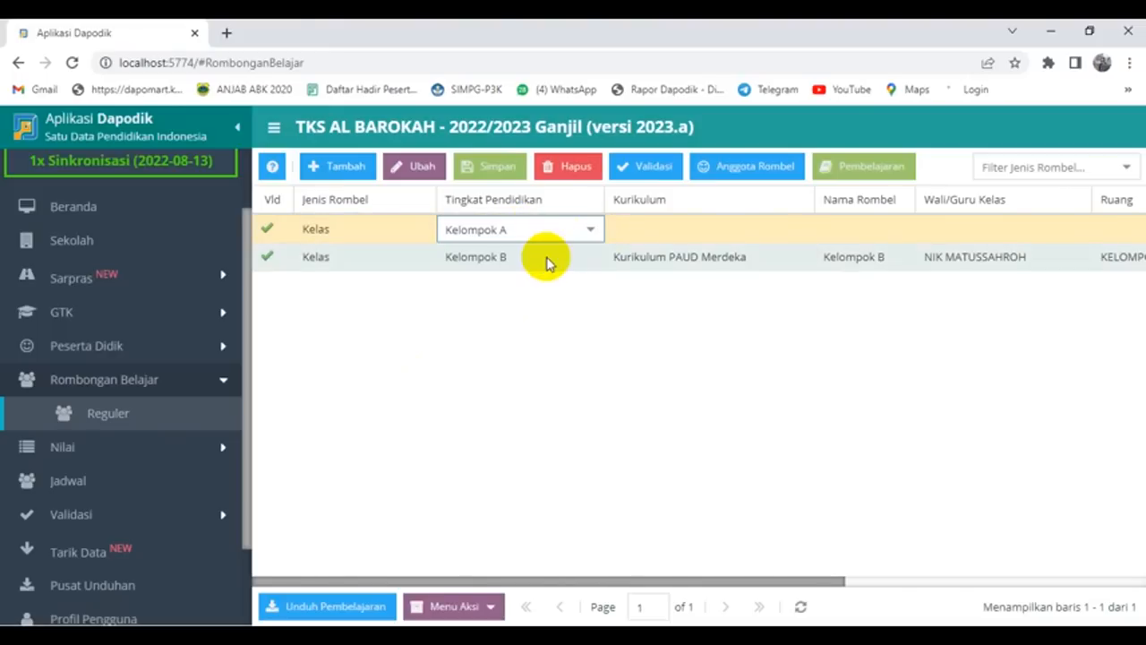
click(725, 232)
click(801, 231)
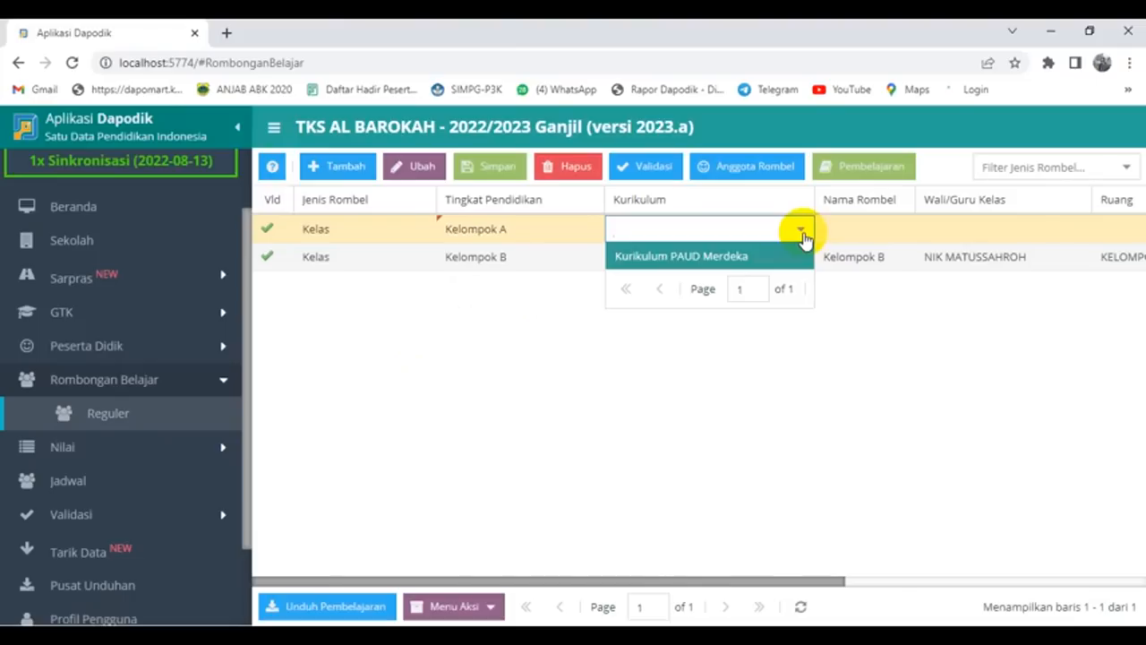
click(730, 257)
click(855, 227)
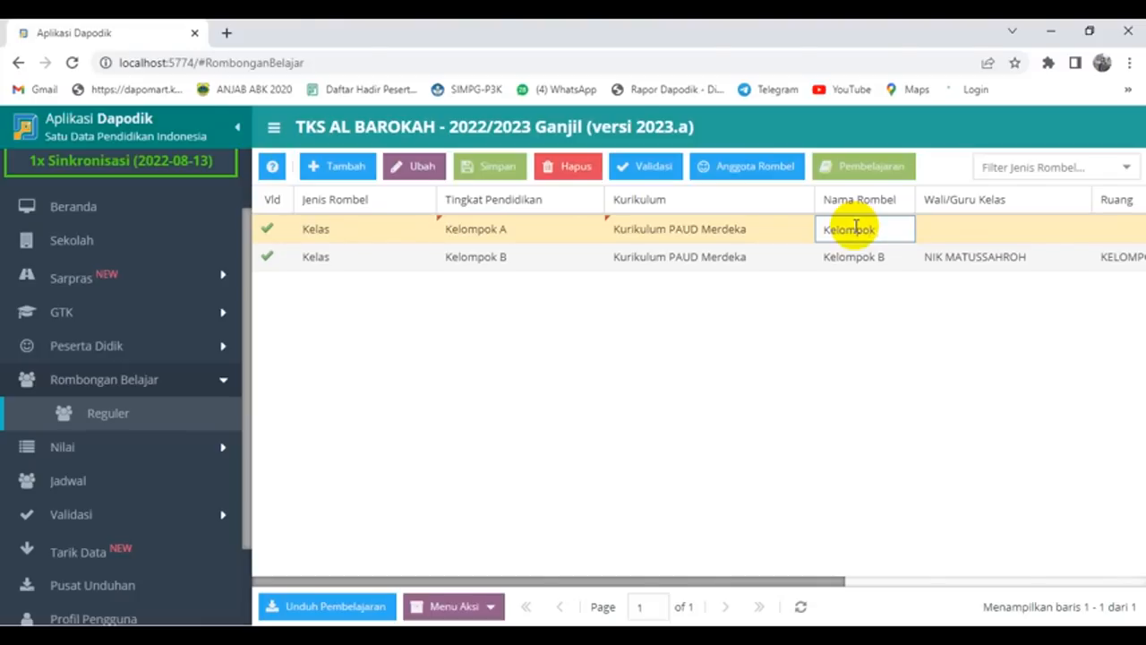
key(Tab)
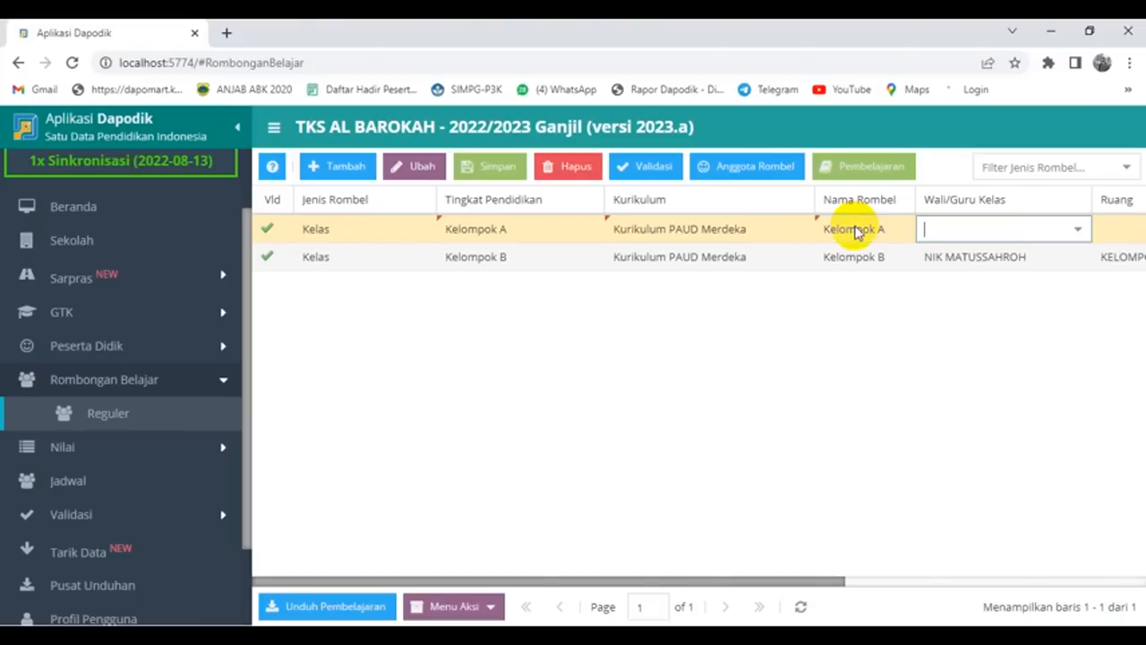
Step: Set the group's homeroom teacher and room KELOMPOK A, then save it
click(1080, 230)
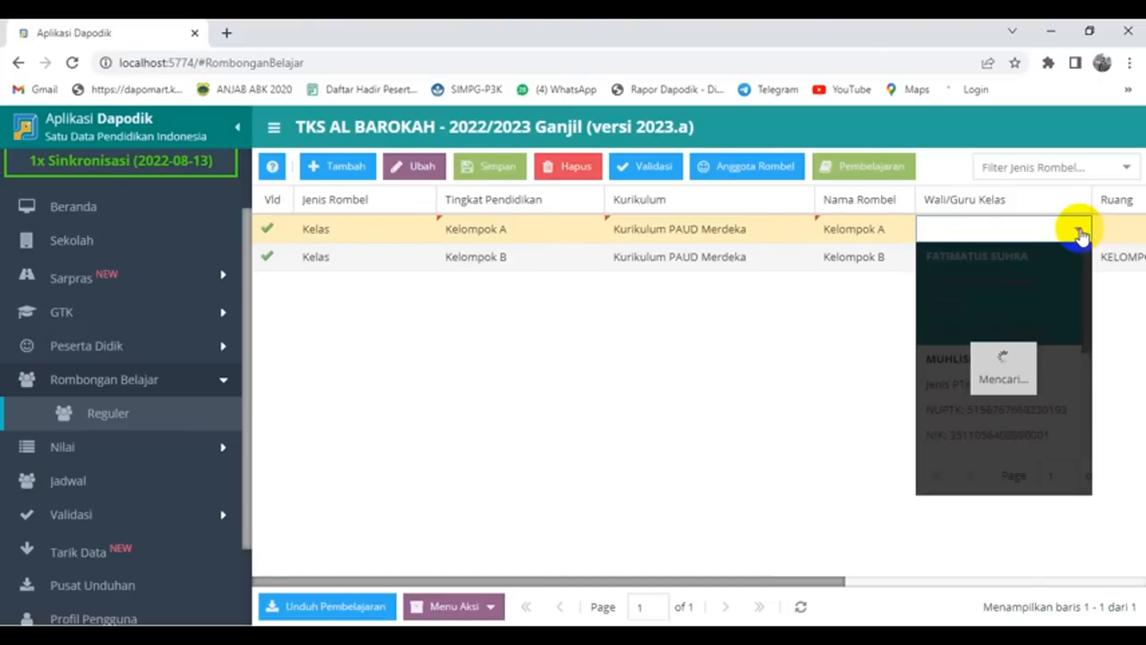
click(1025, 394)
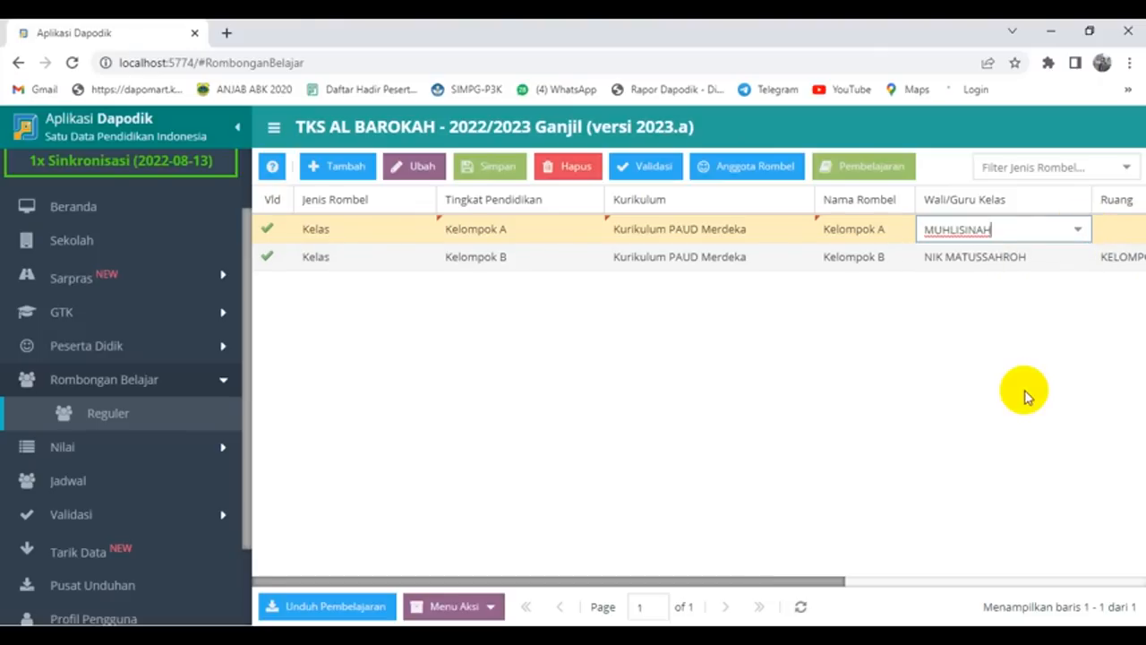
drag(705, 583, 915, 548)
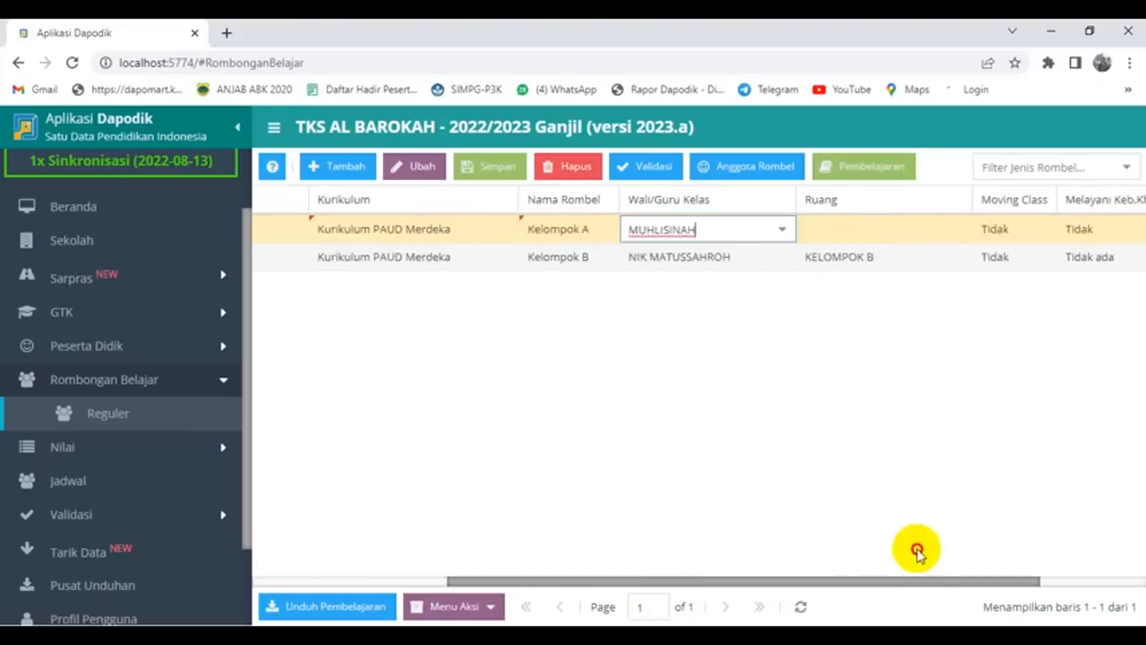
click(857, 230)
click(935, 229)
click(817, 256)
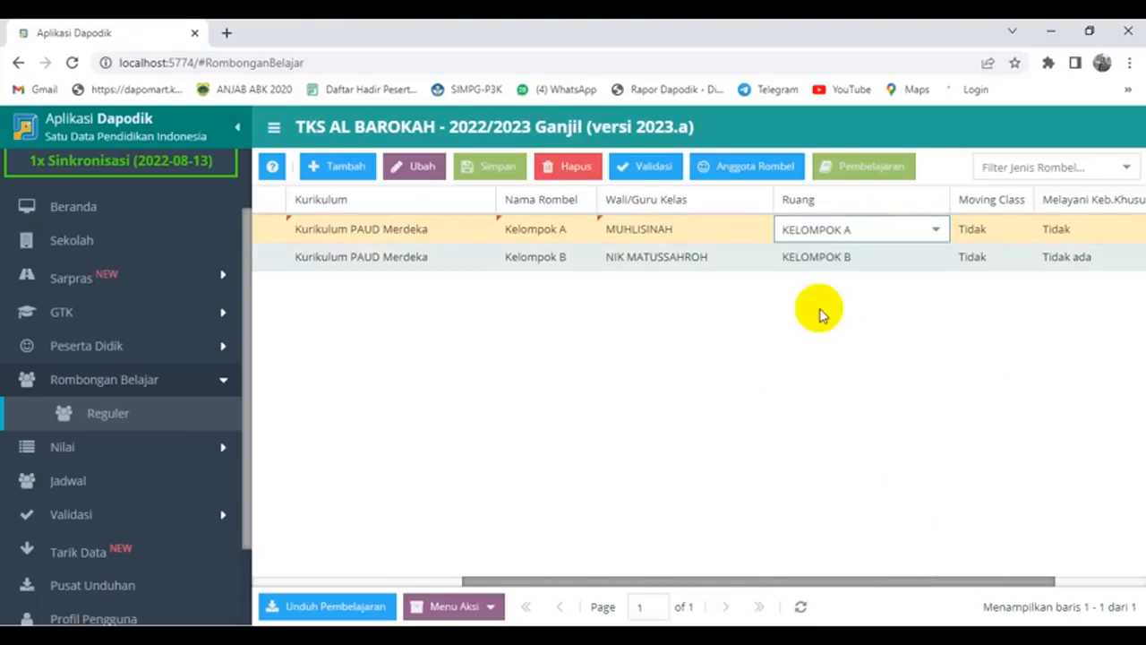
click(490, 170)
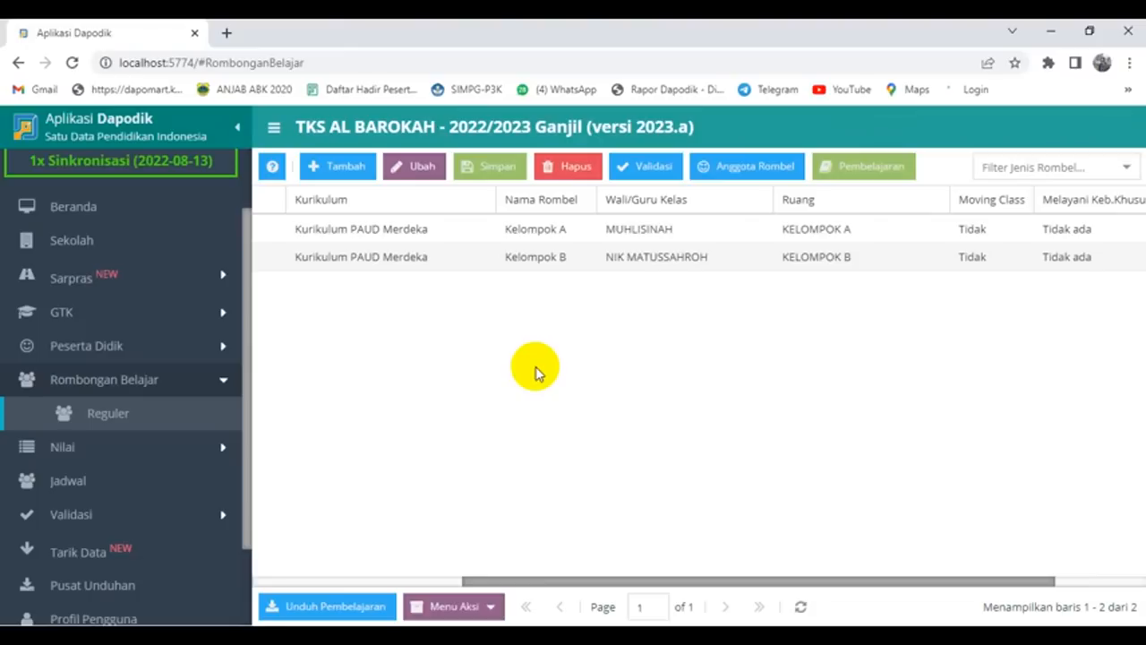
click(627, 228)
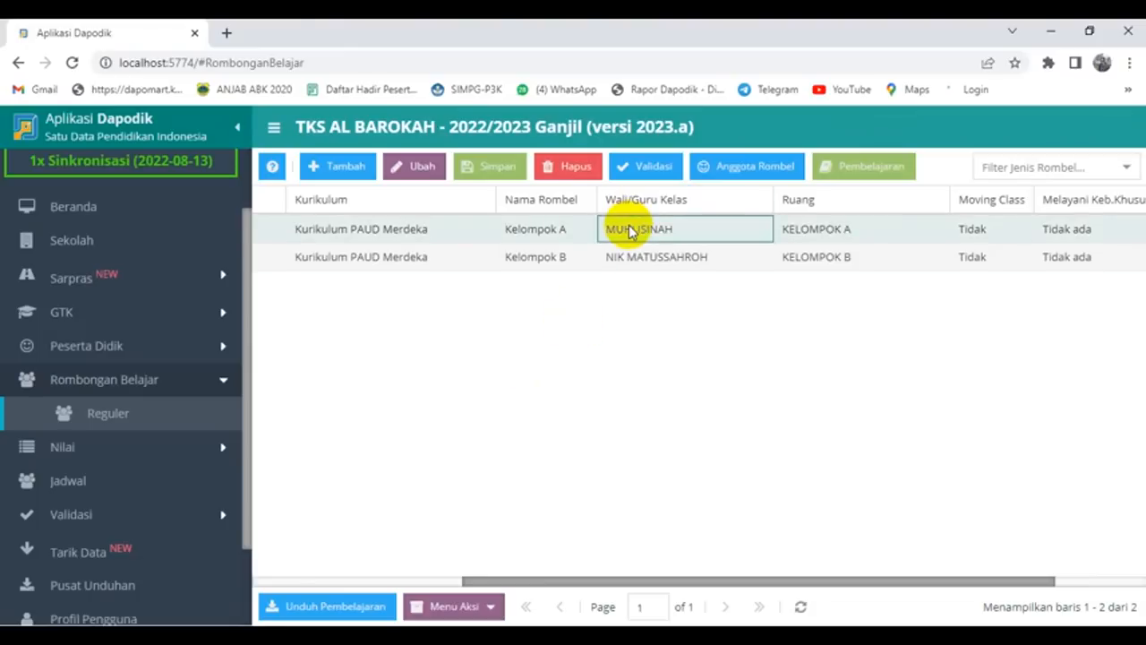
click(755, 172)
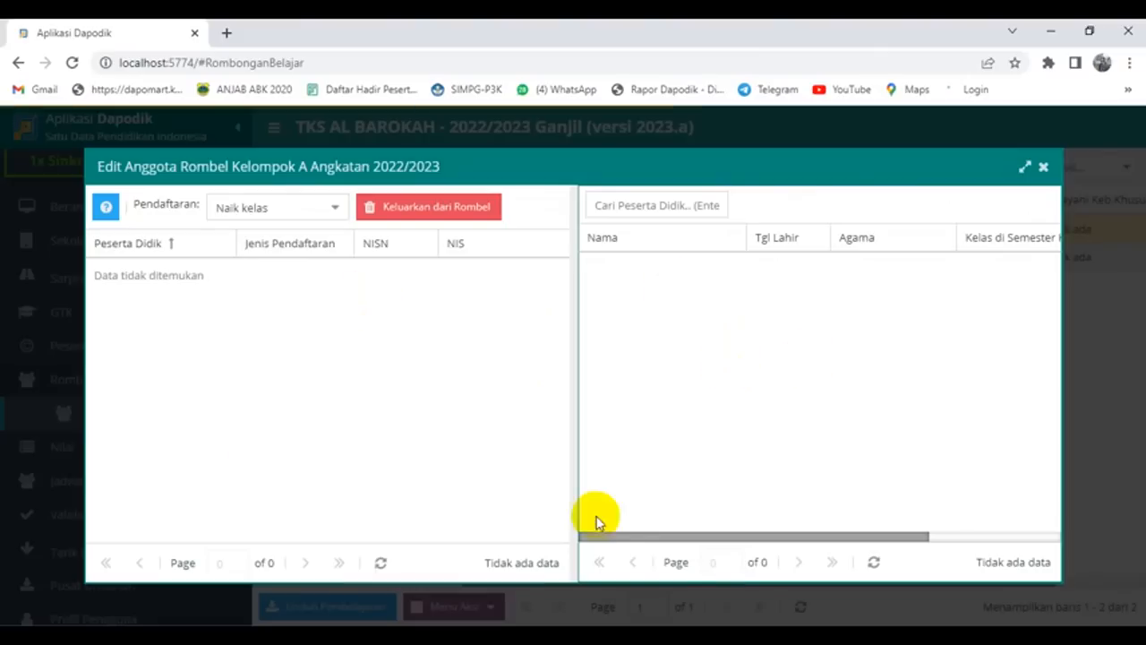
click(1043, 167)
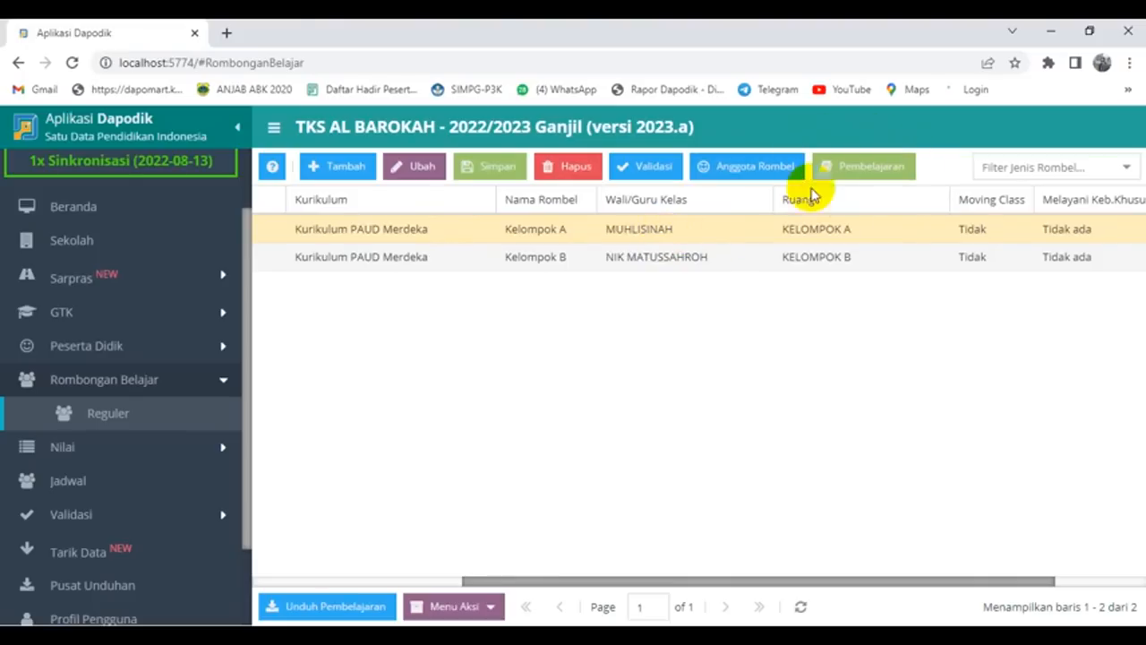
Step: In Kelompok A's Pembelajaran, assign the homeroom teacher to both Guru PAUD and the Pancasila project
click(881, 166)
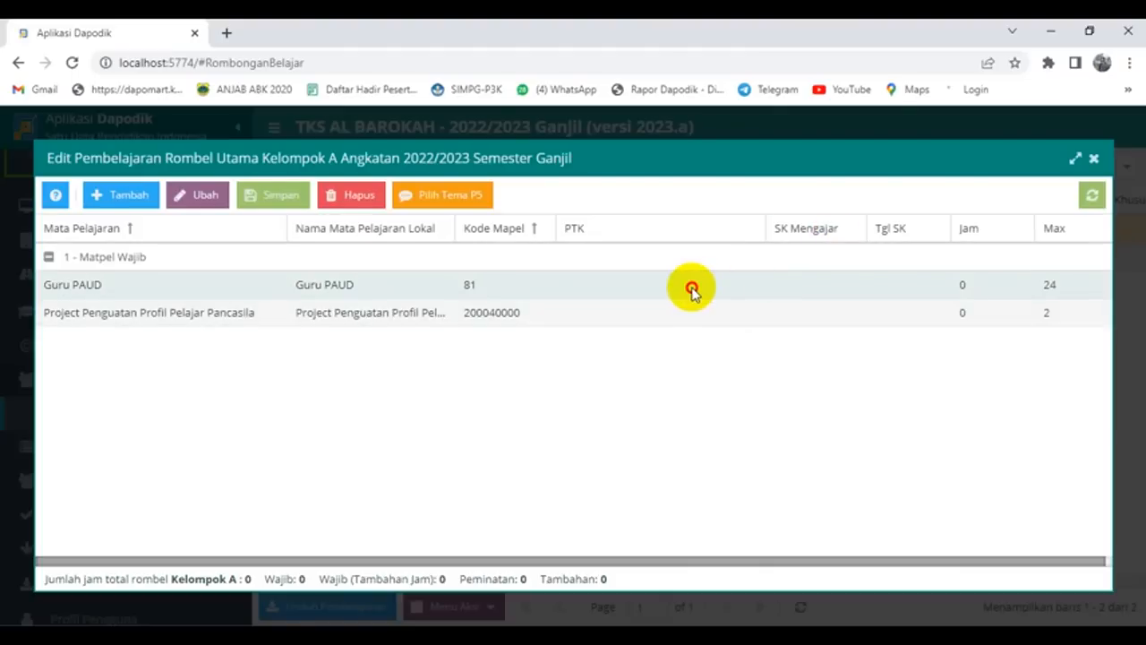
click(692, 289)
click(752, 283)
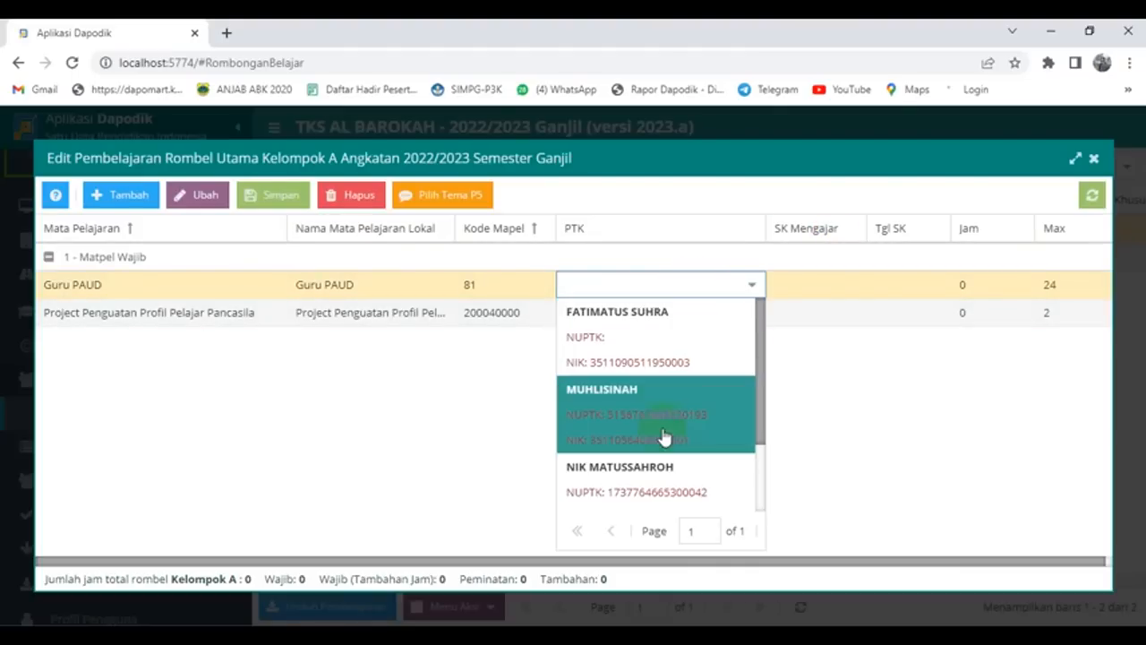
click(663, 437)
click(676, 317)
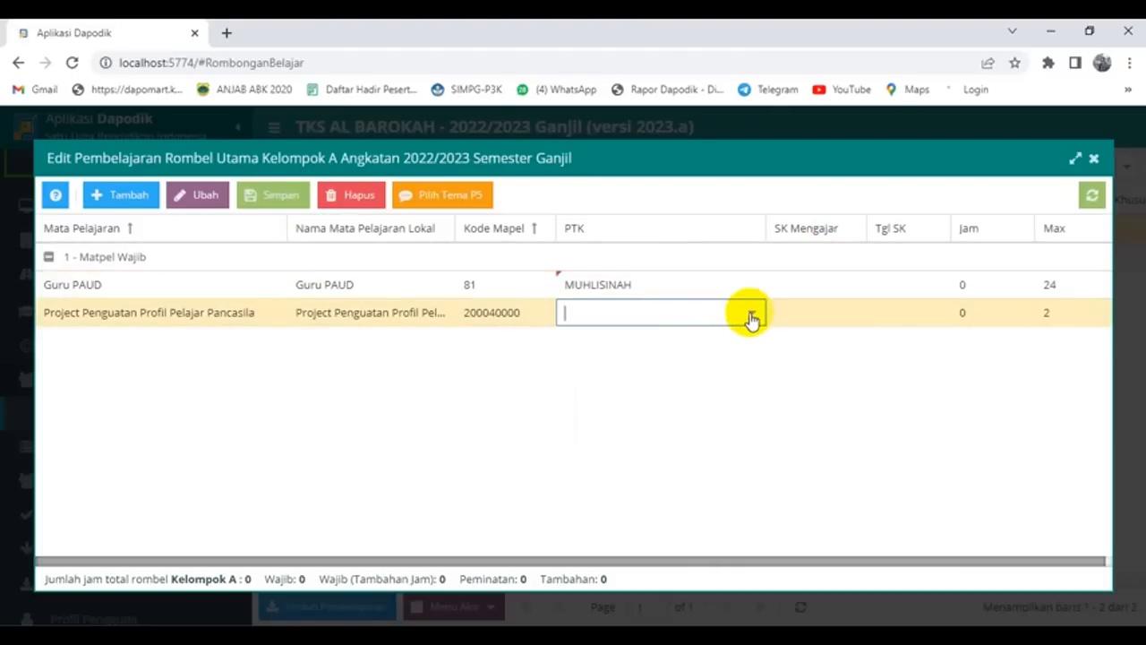
click(752, 320)
click(660, 464)
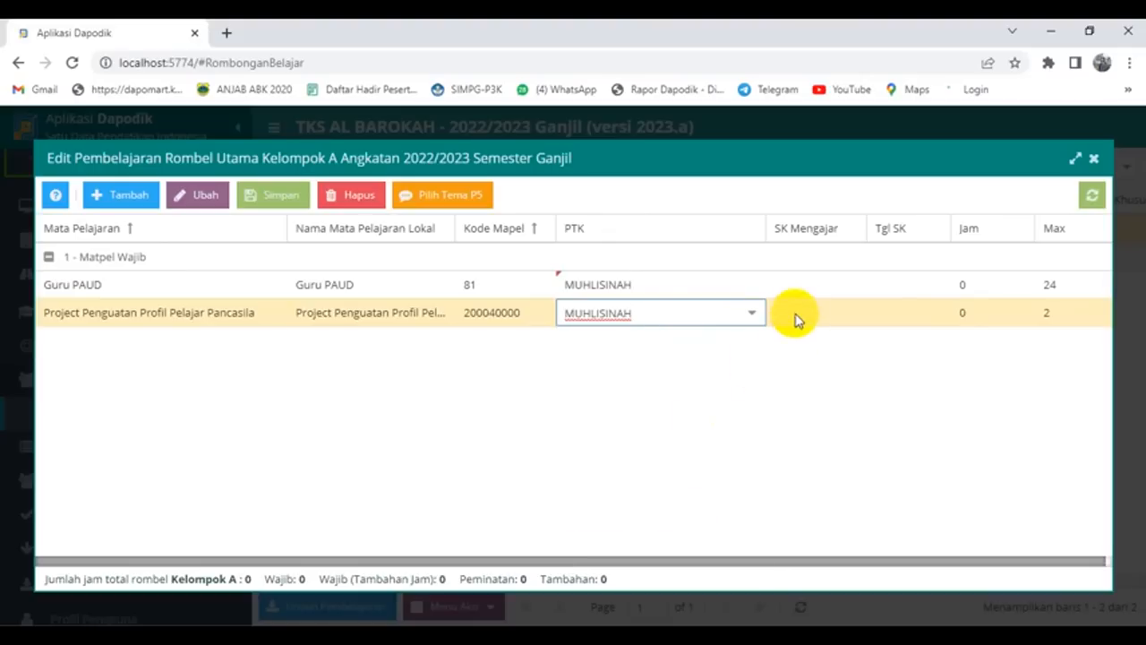
click(801, 283)
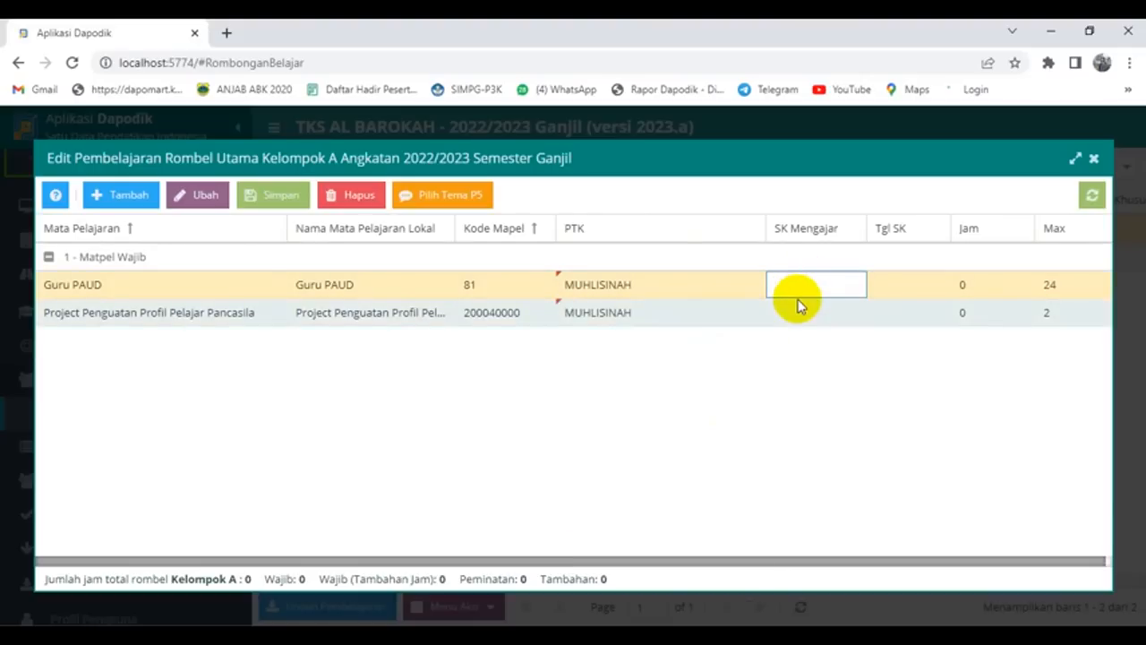
Step: Copy decree number 03/Yas.Al-BA/VII/2022 from the SK Pembagian Tugas Word letter and return to Dapodik
mouse_move(287, 633)
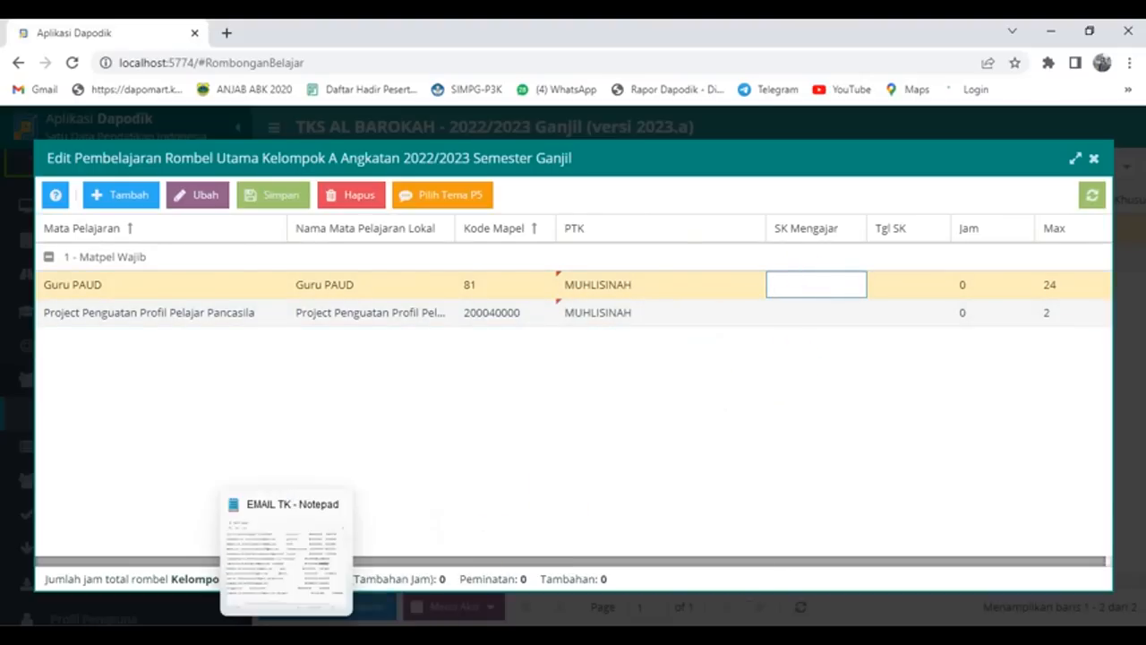
mouse_move(251, 633)
click(184, 586)
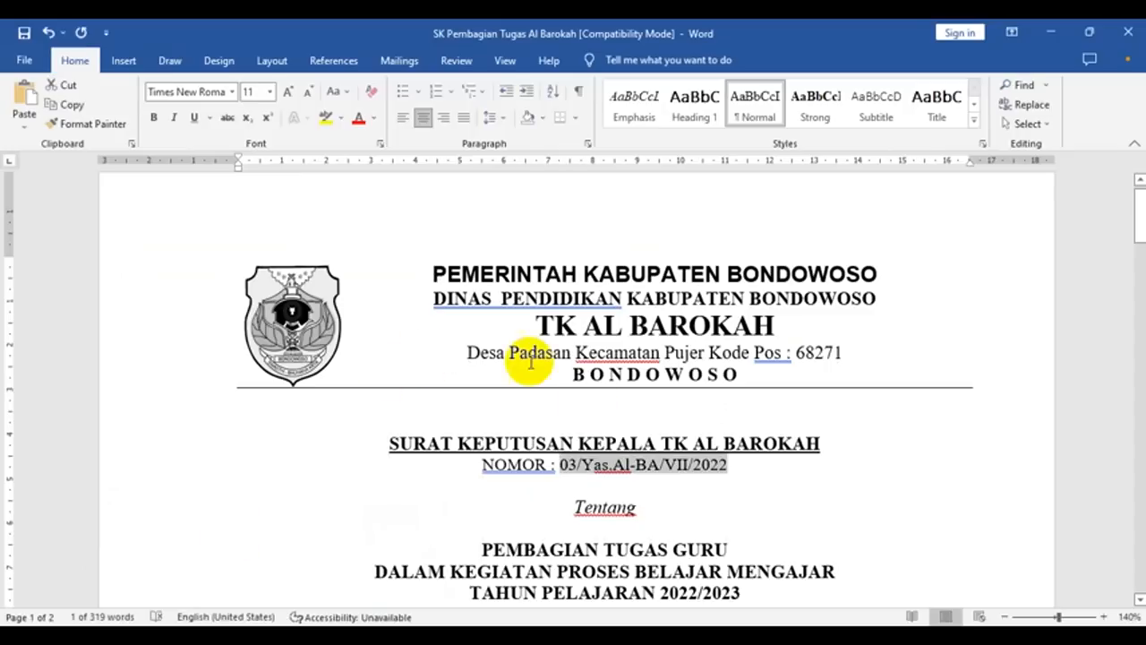
right_click(620, 469)
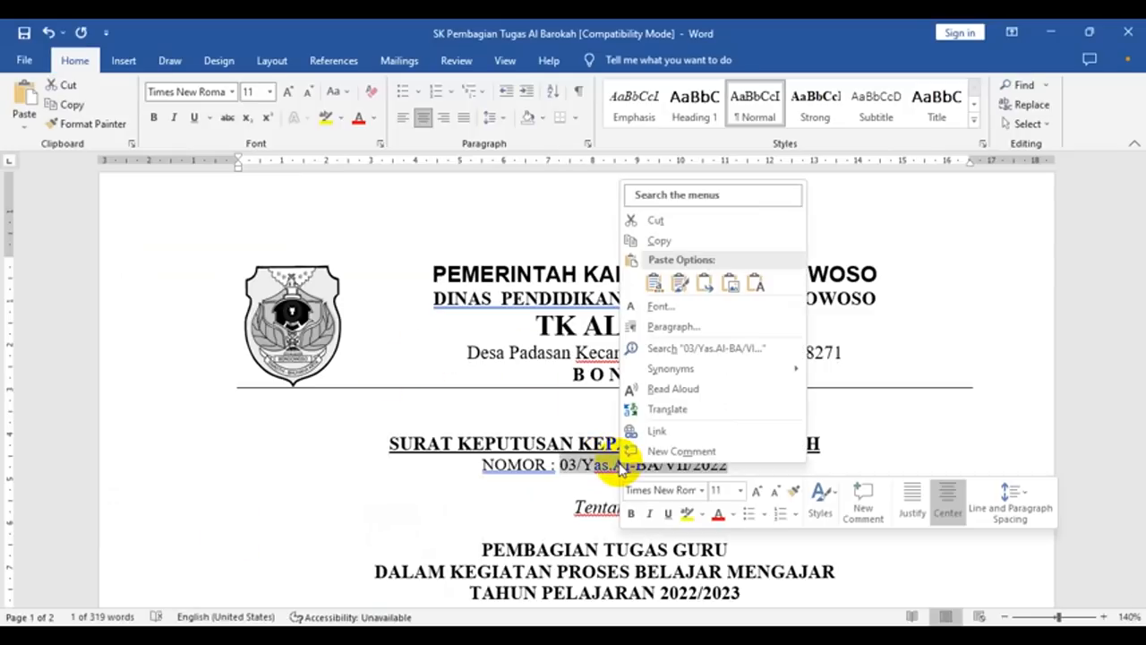
click(661, 240)
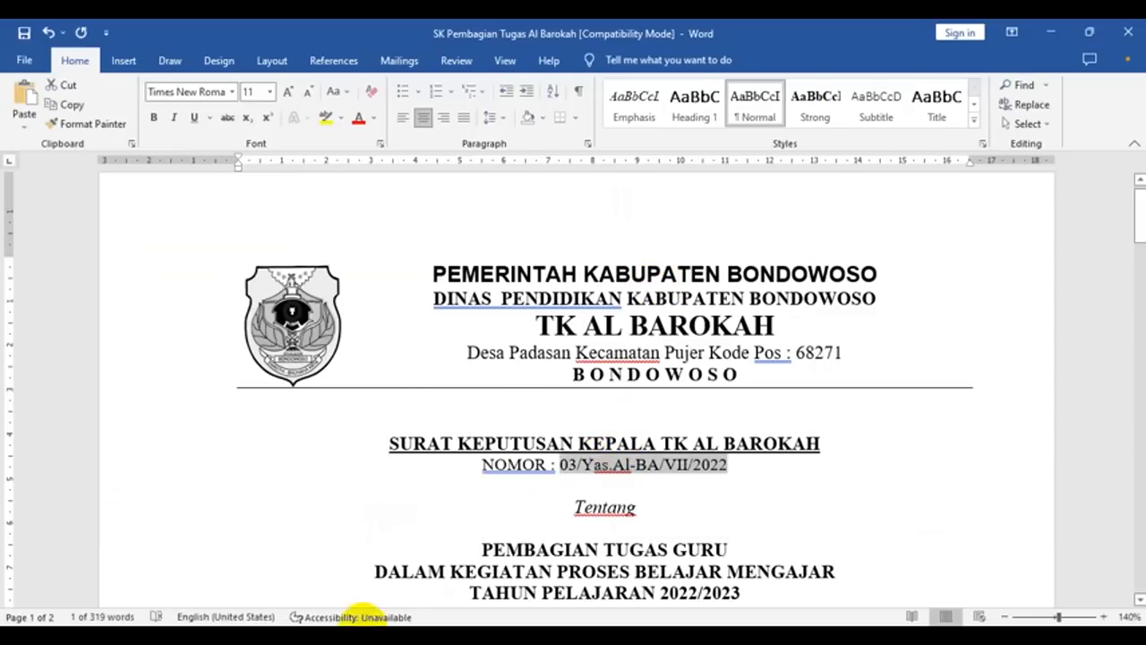
click(360, 634)
Step: Paste the decree number into the SK Mengajar cells of both Guru PAUD and the P5 project
click(795, 285)
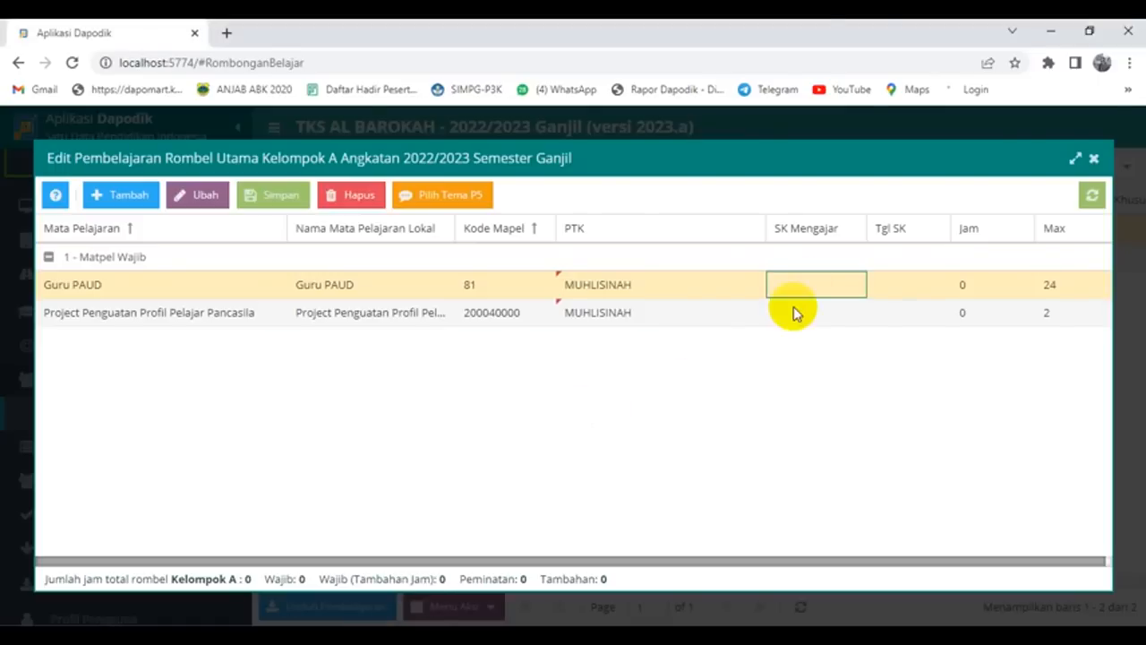
click(807, 284)
key(ctrl+v)
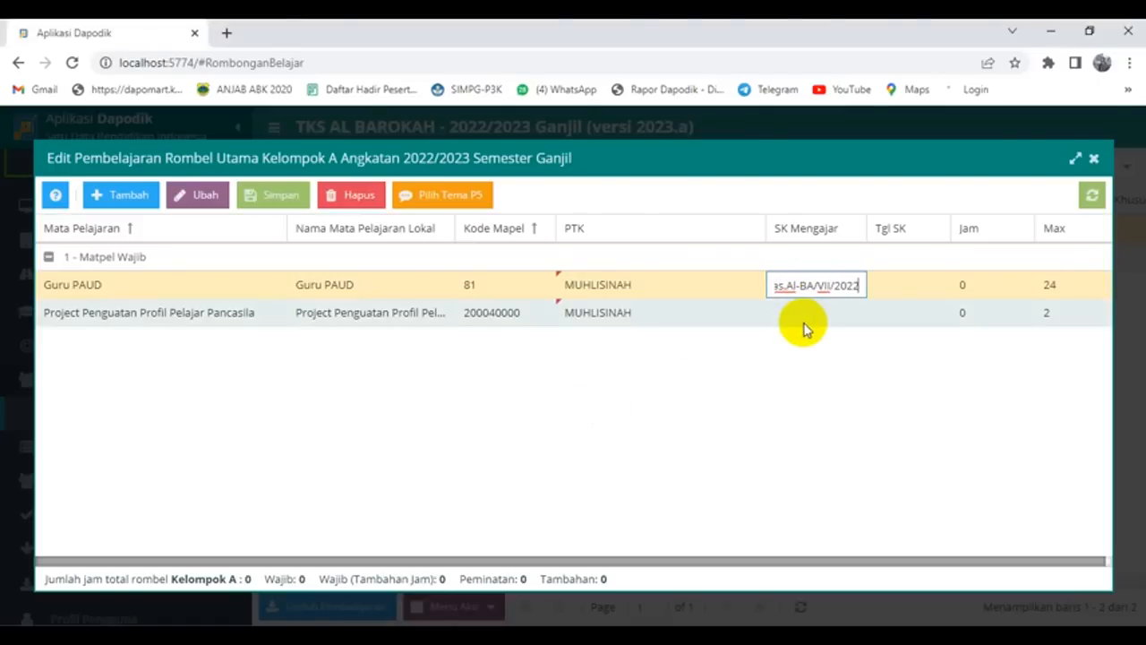
click(800, 315)
click(800, 315)
key(ctrl+v)
Step: Enter SK date 11/07/2022 for both Guru PAUD and the P5 project rows
click(901, 284)
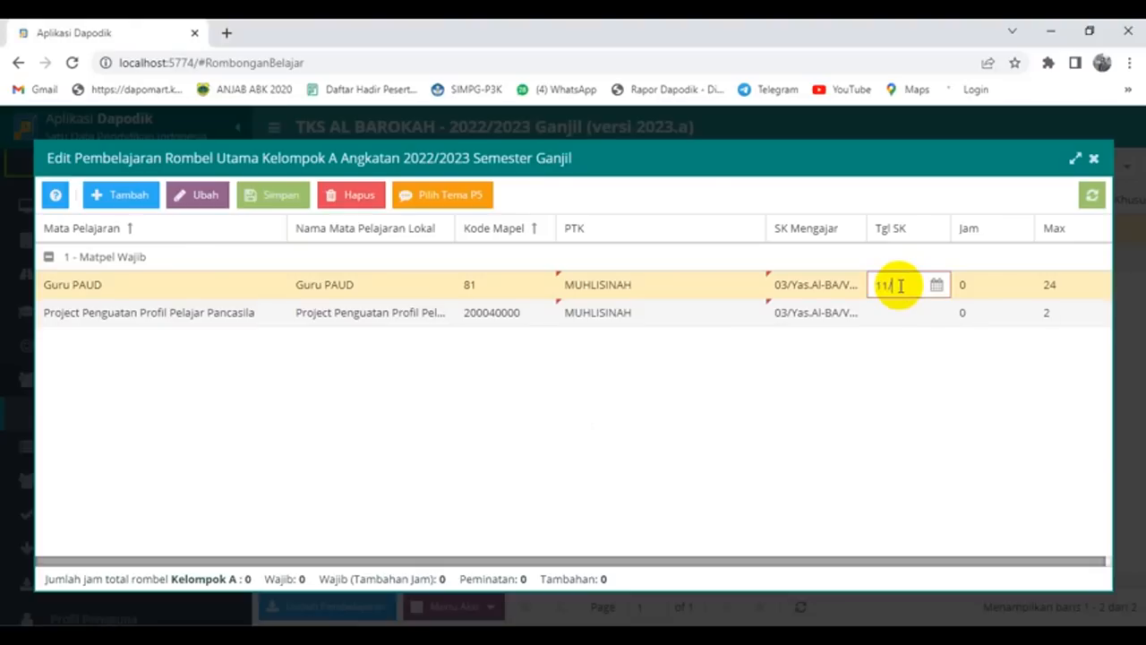
text(11/07/2022)
click(895, 309)
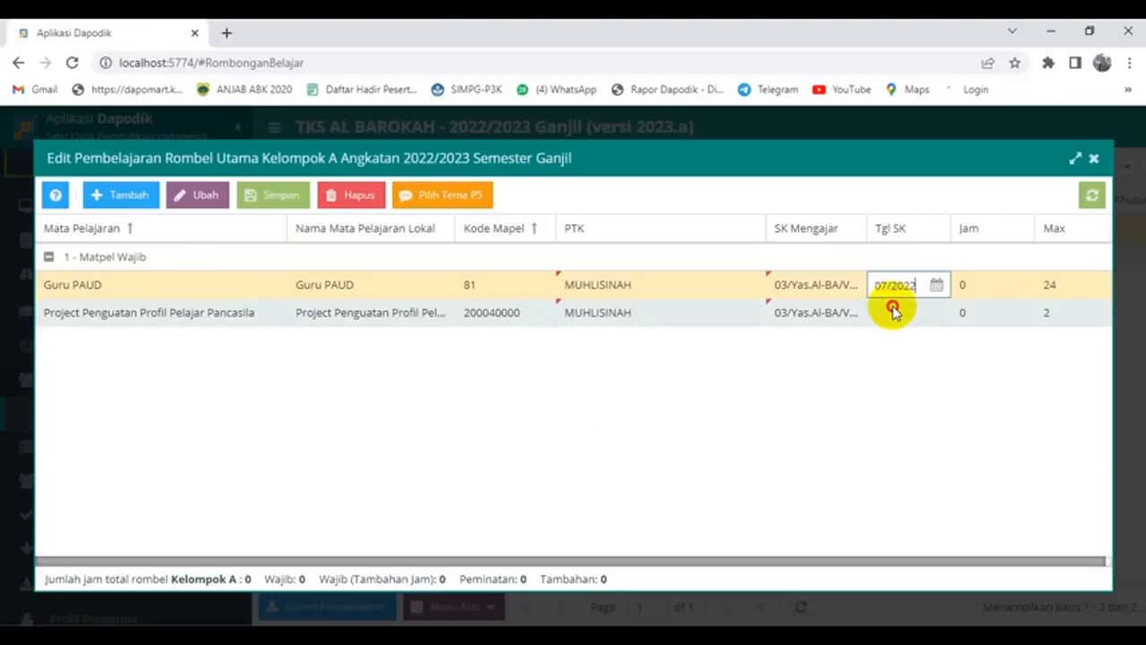
text(11)
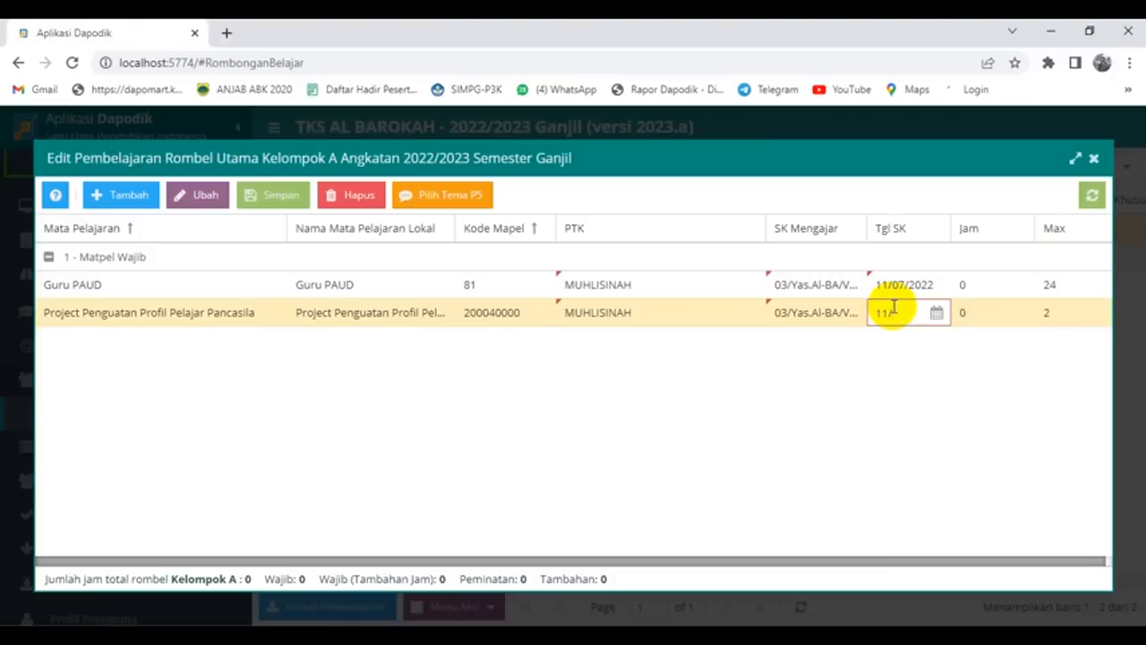
text(/07/2022)
Step: Set teaching hours to 22 for Guru PAUD and 2 for the P5 project
click(978, 285)
drag(977, 285, 928, 285)
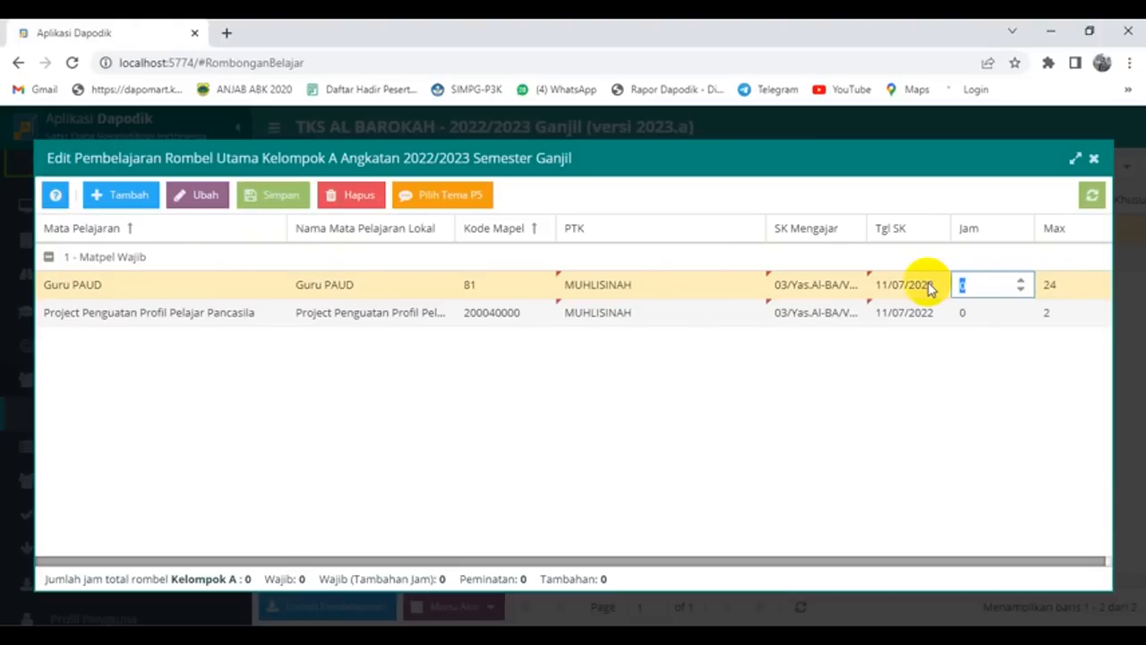
text(22)
click(969, 309)
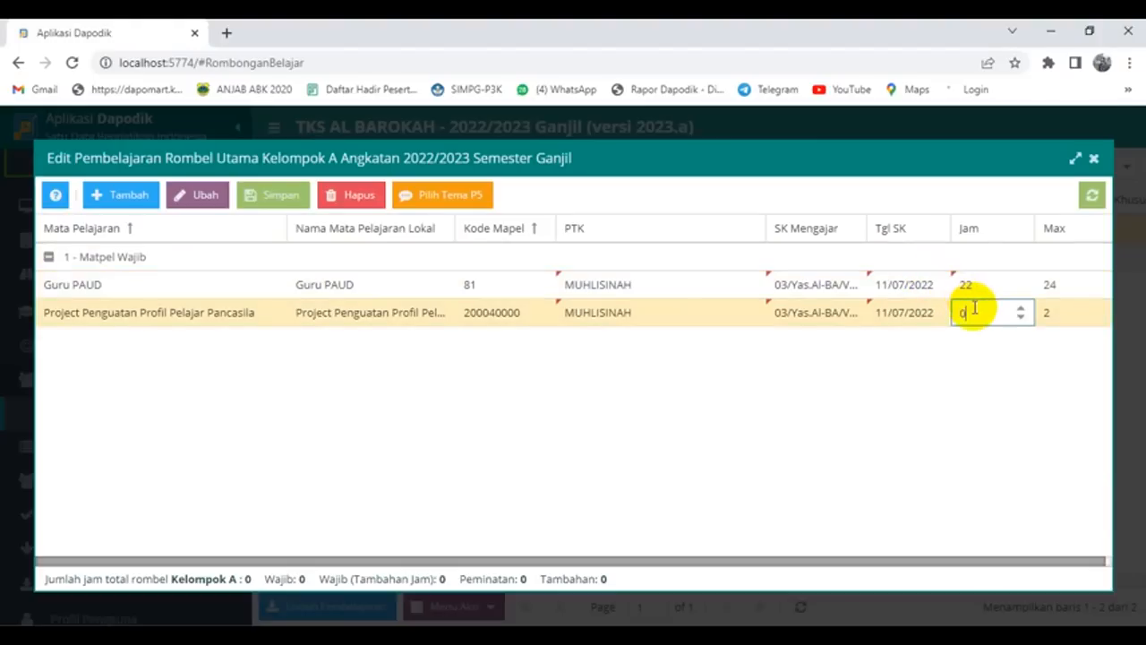
drag(973, 309, 913, 323)
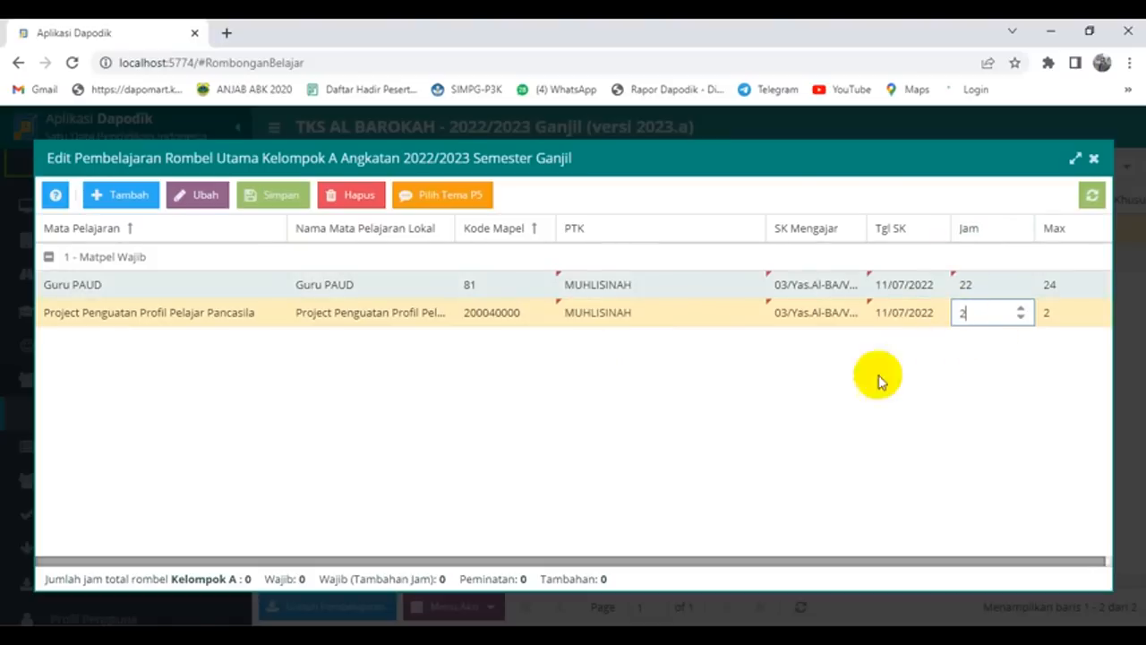
click(763, 385)
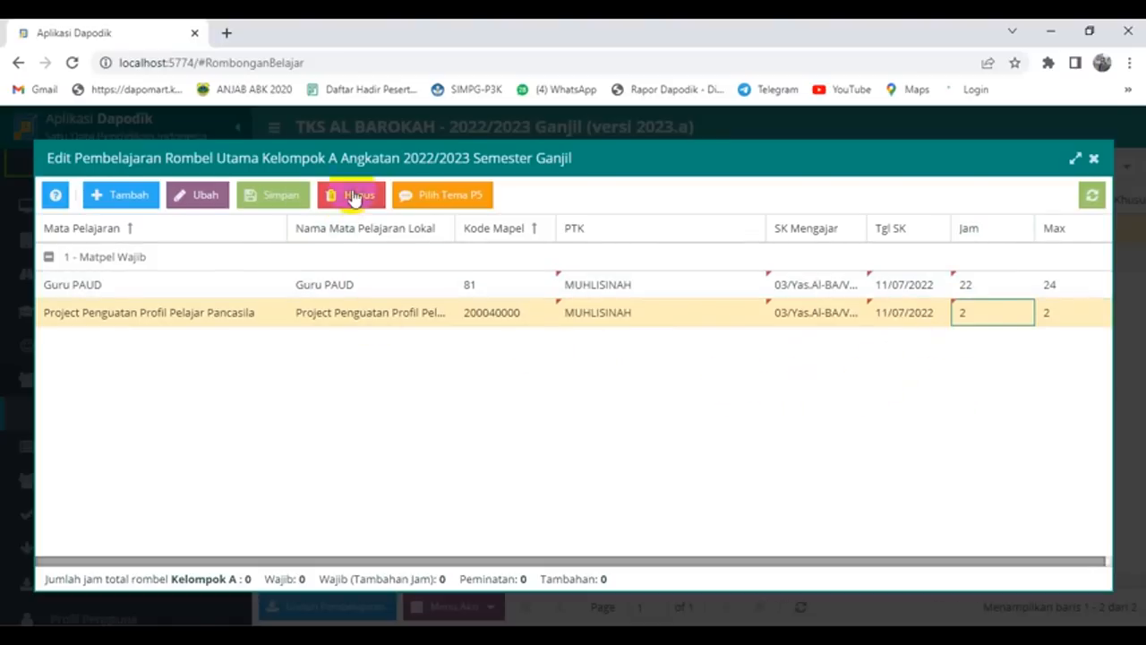
Step: Save the Kelompok A teaching assignments
click(279, 195)
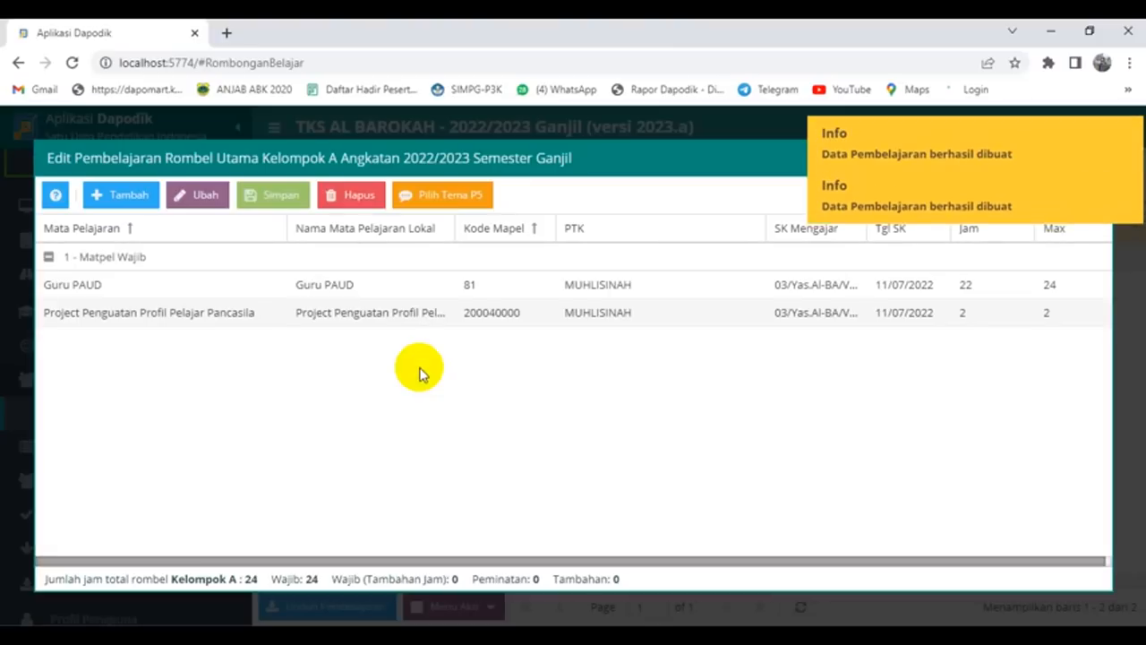
click(449, 198)
click(573, 399)
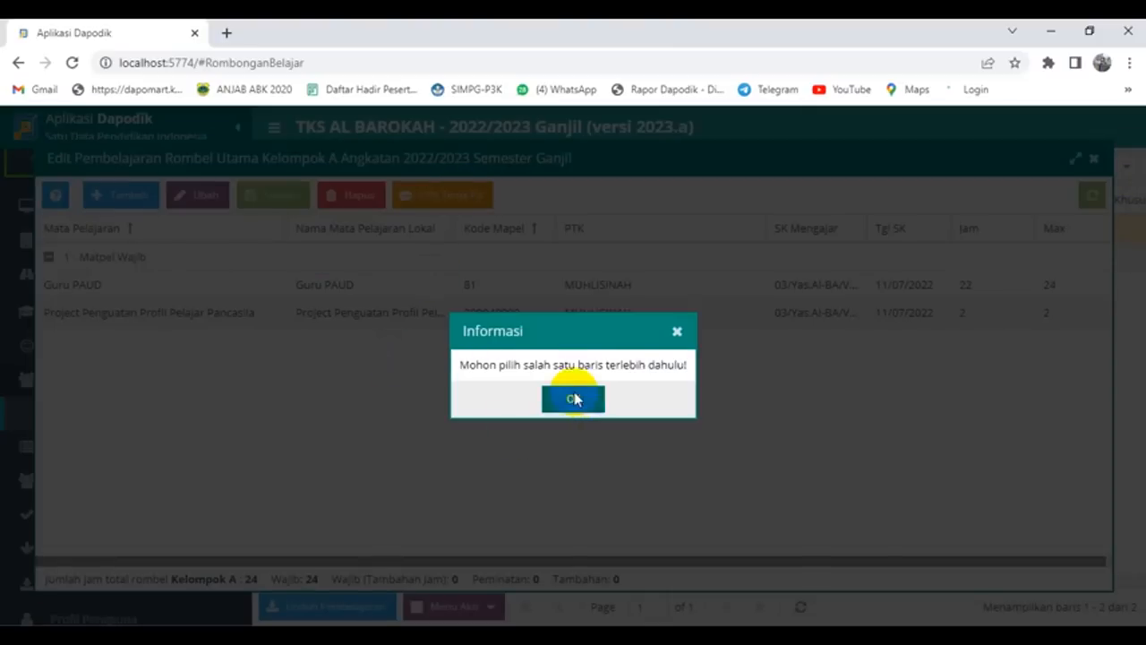
Step: Assign the same teacher to the Aku Cinta Indonesia and Imajinasi P5 themes
click(479, 312)
click(461, 198)
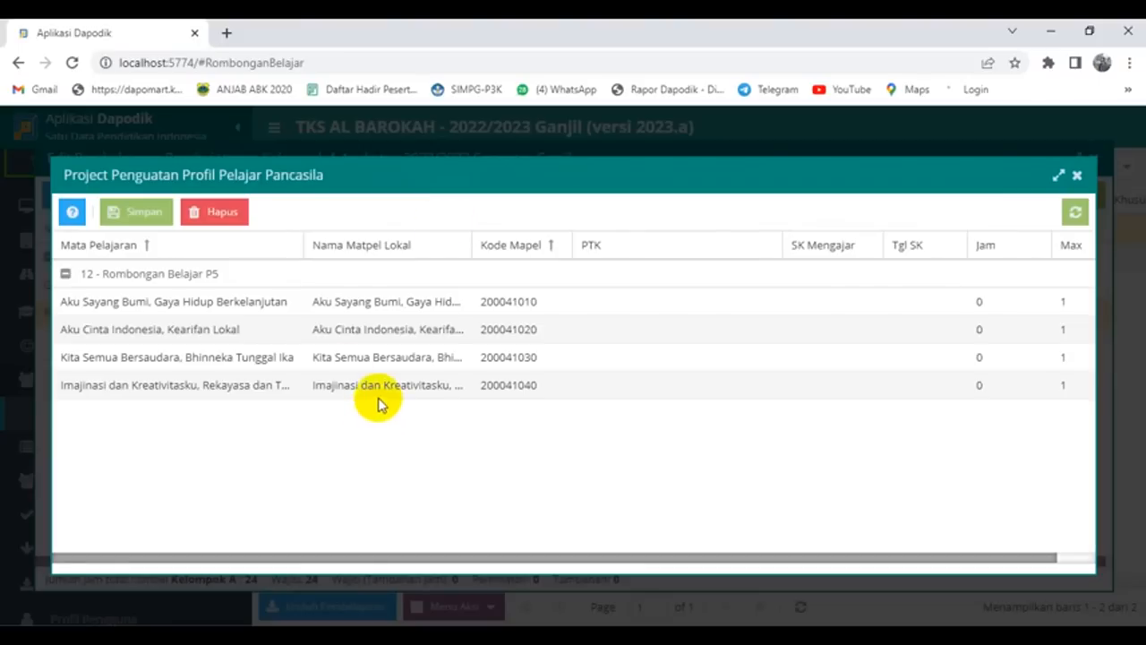
click(215, 330)
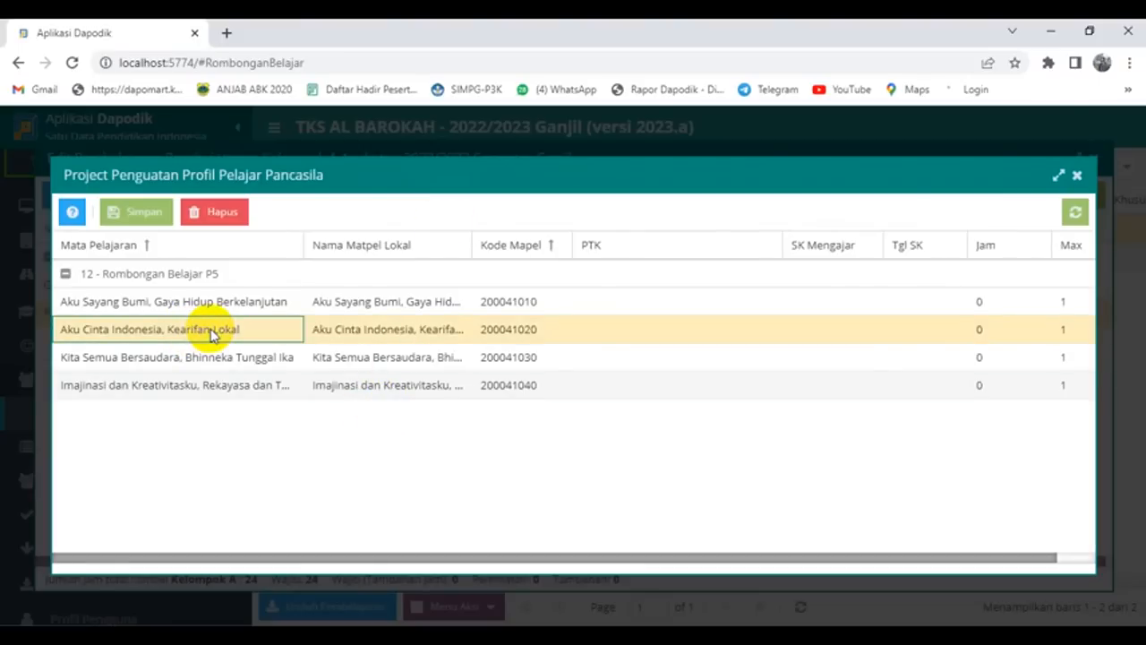
click(646, 326)
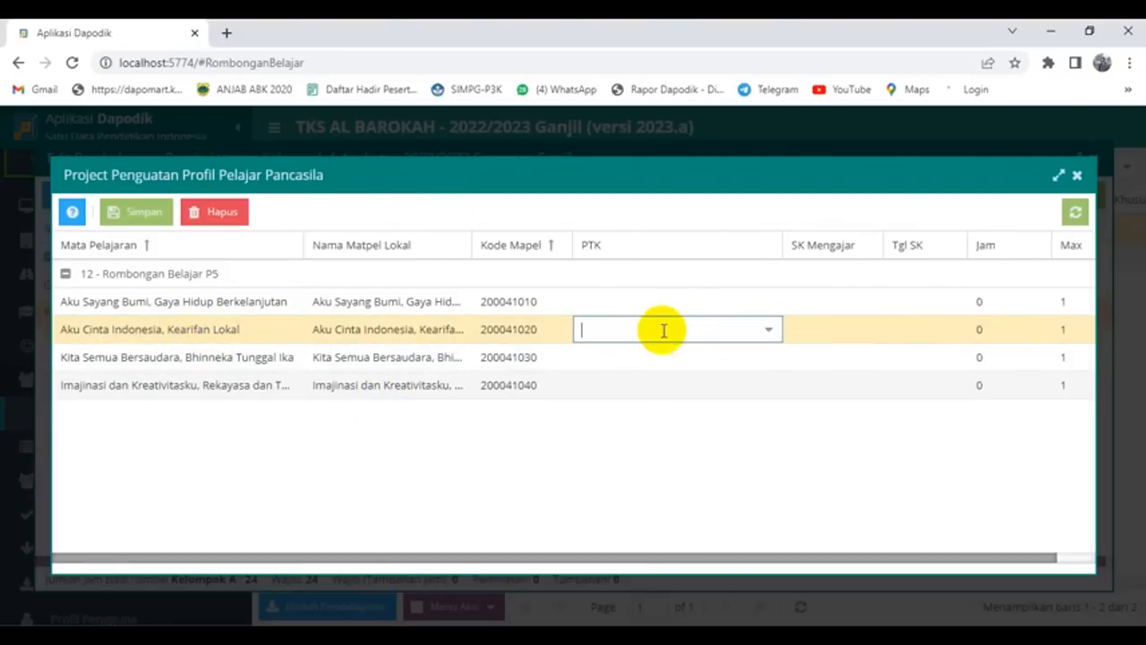
click(768, 330)
click(710, 454)
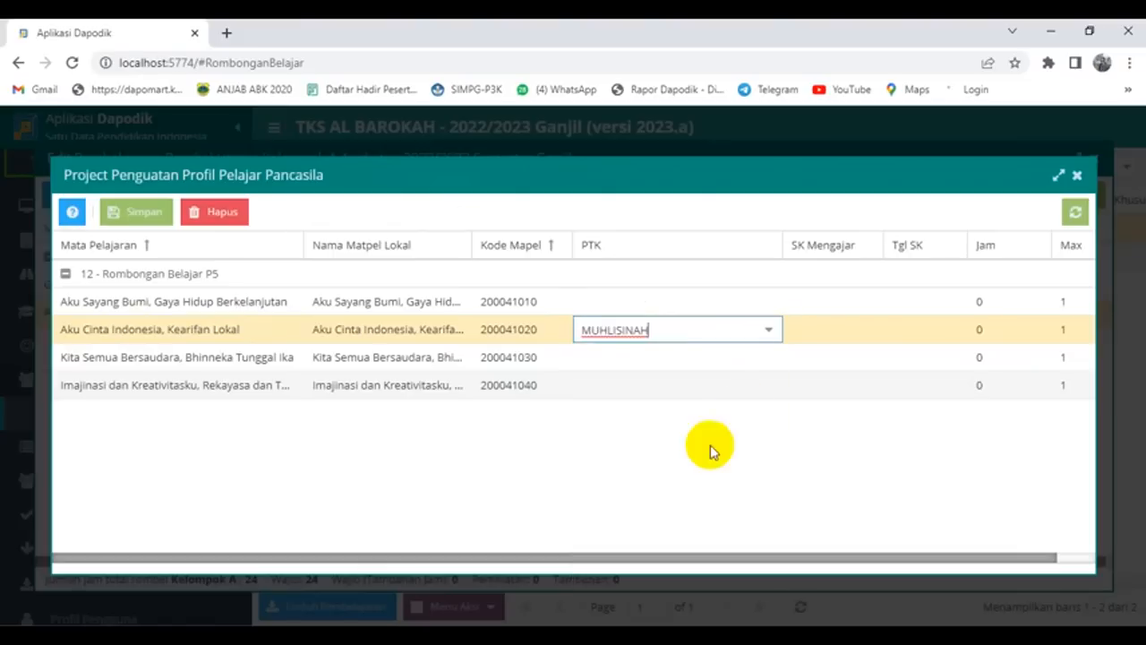
click(694, 391)
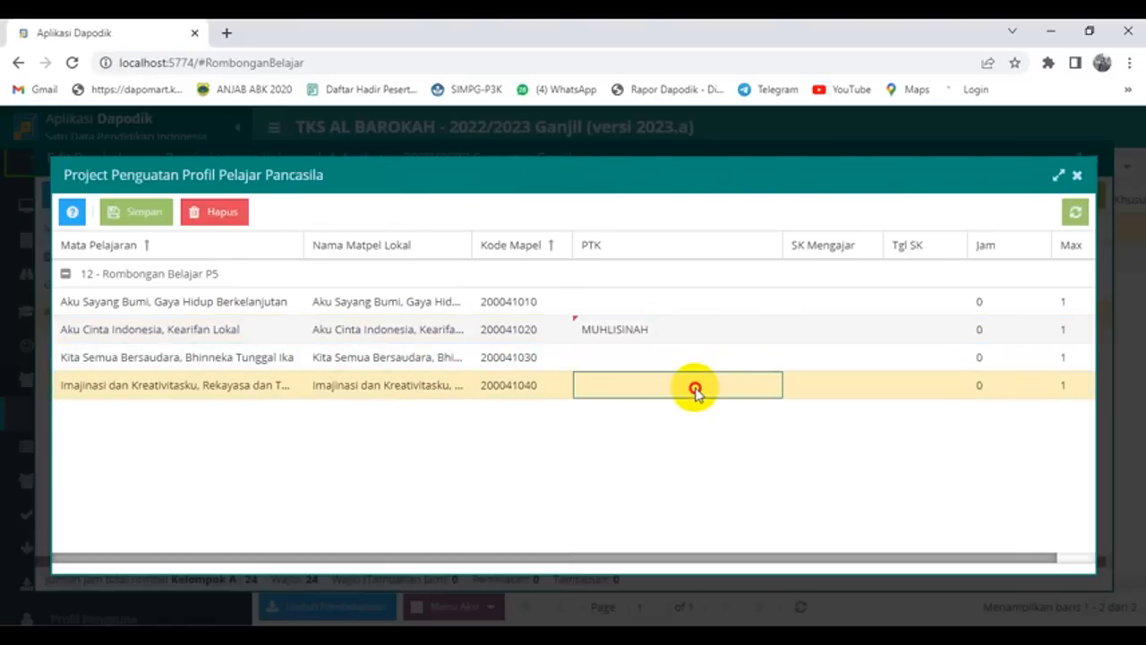
click(767, 387)
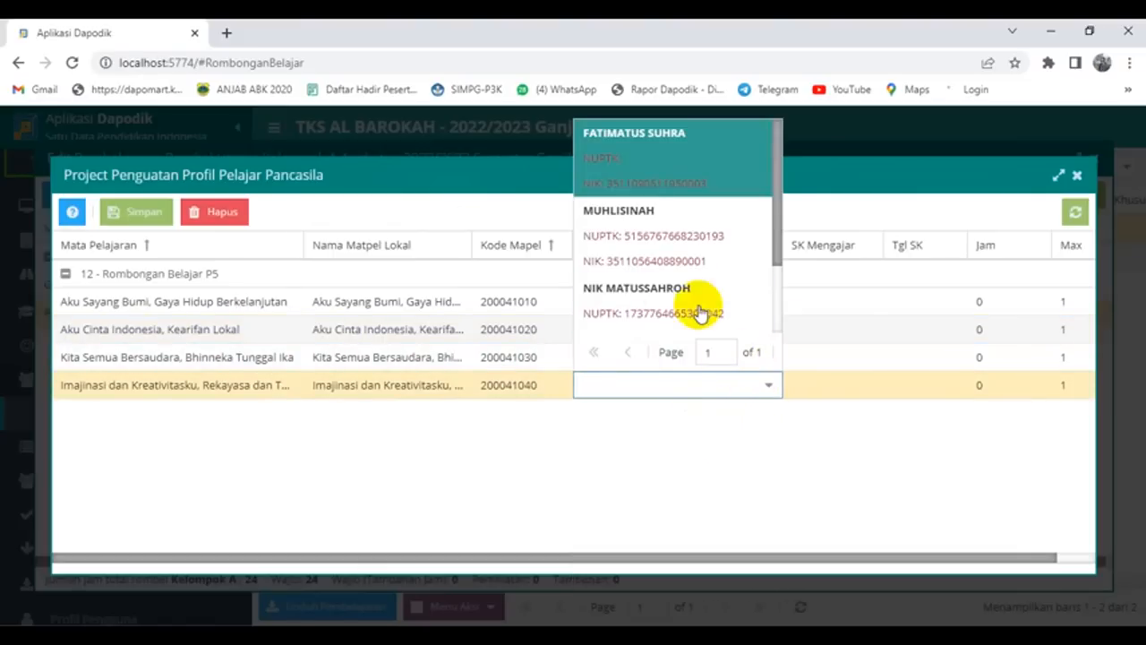
click(684, 240)
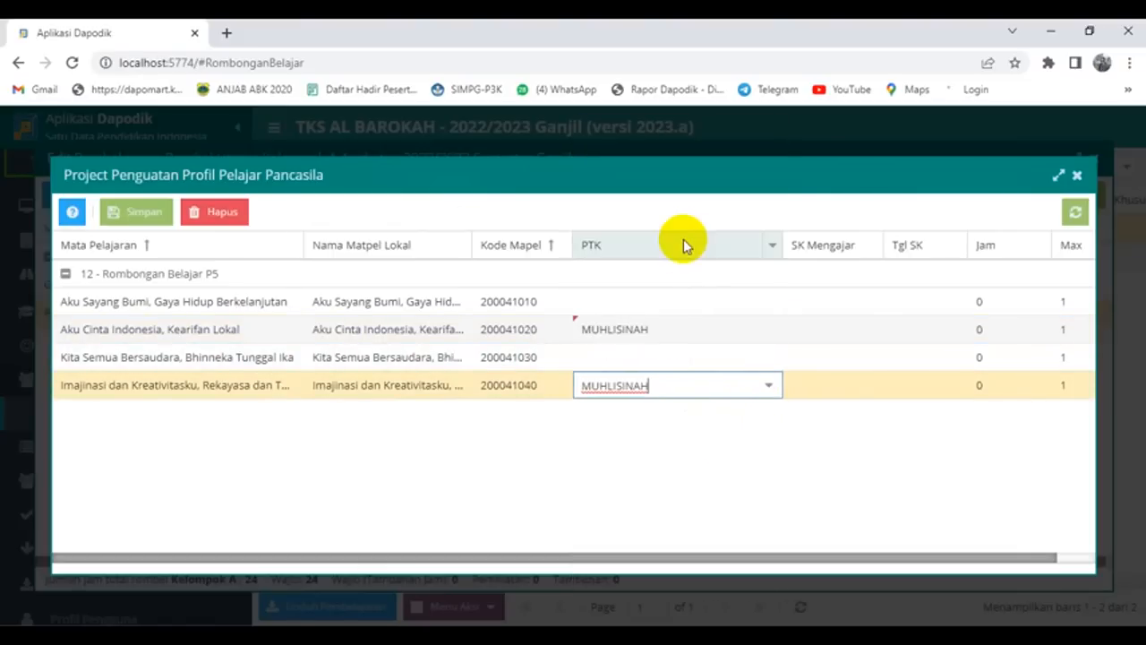
Step: Paste the SK number for both themes; give Aku Cinta Indonesia date 11/07/2022 and 1 hour
click(825, 328)
text(03/Yas.Al-BA/VII/2022)
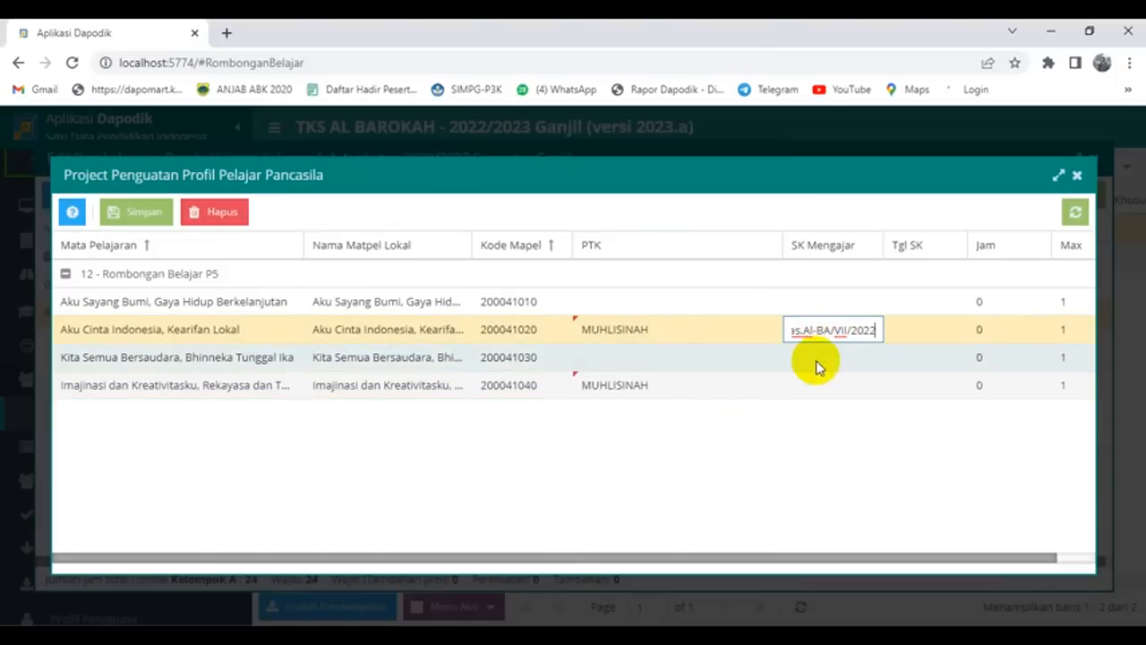
click(806, 387)
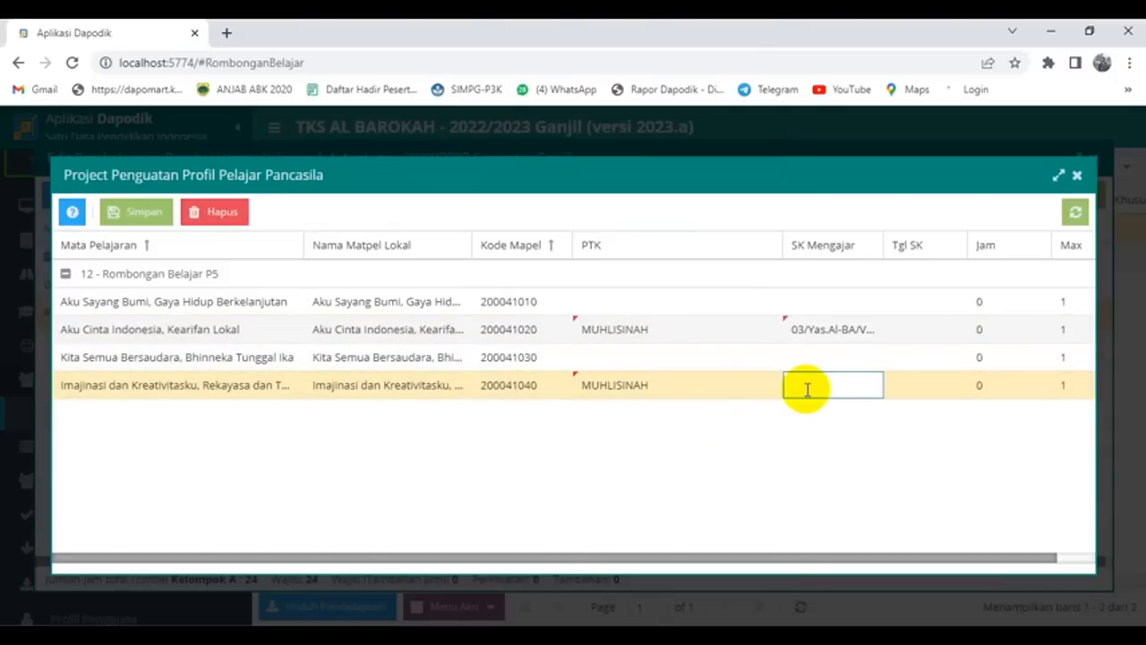
text(03/Yas.Al-BA/VII/2022)
click(905, 330)
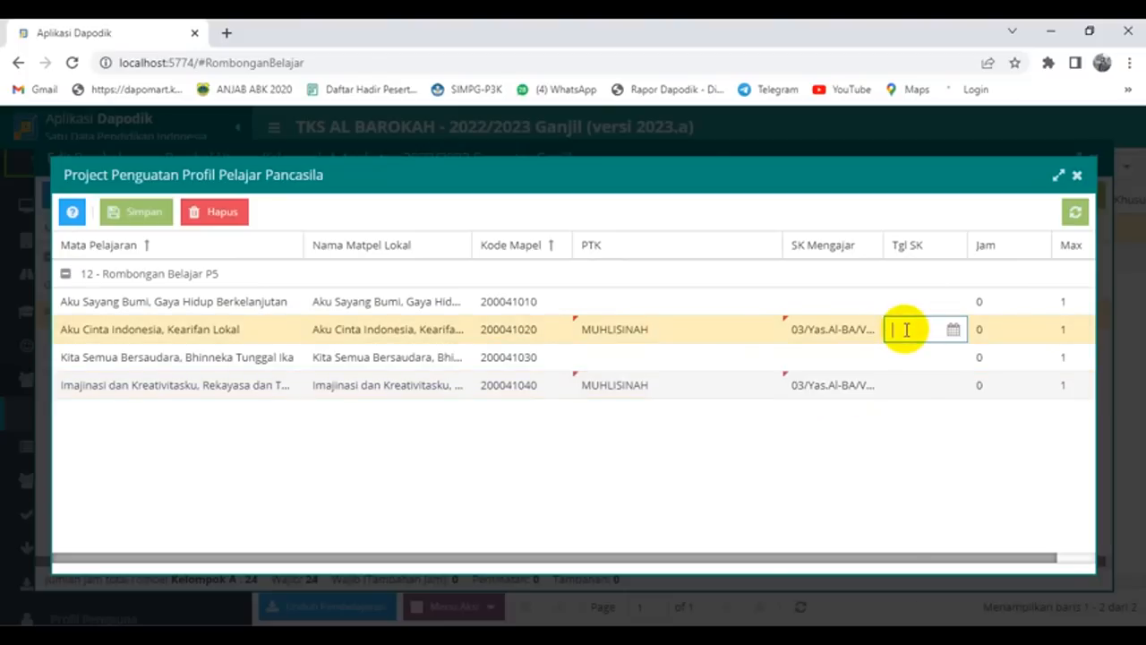
text(11/07/2022)
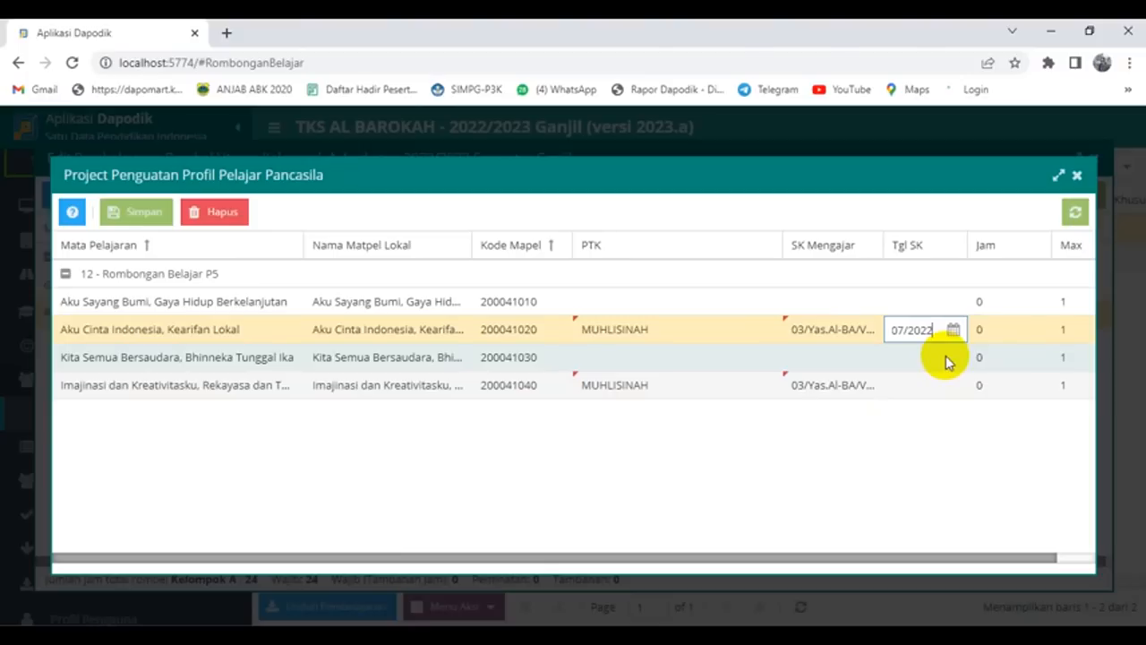
key(Tab)
key(BackSpace)
text(1)
Step: Give Imajinasi the same SK date and 1 hour, then save the P5 theme assignments
click(918, 387)
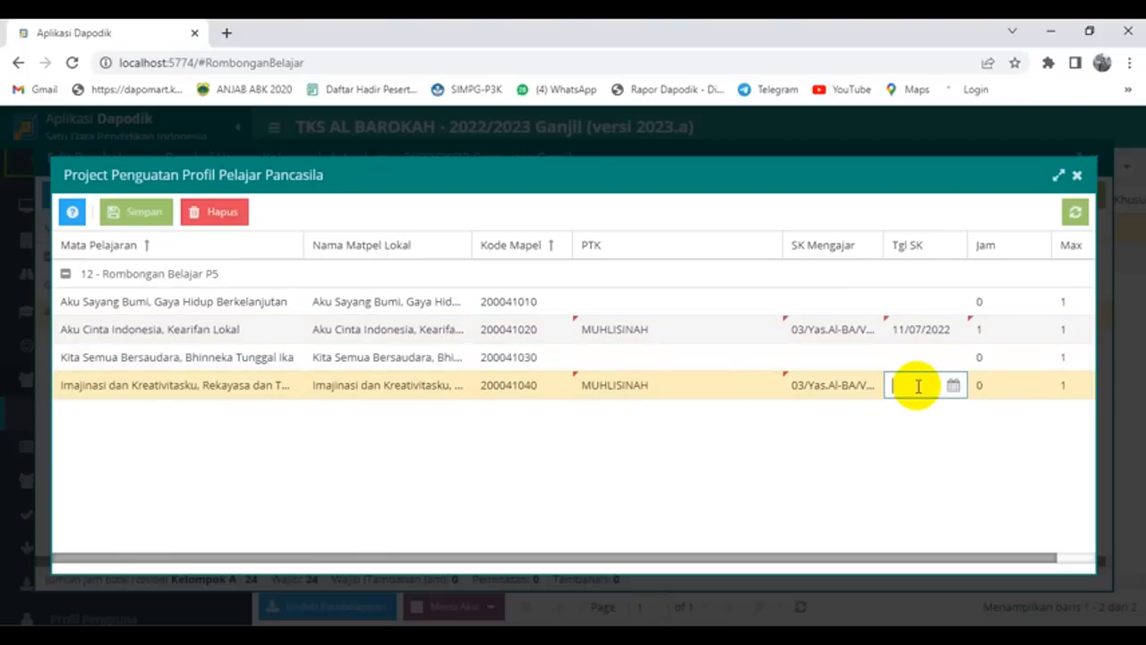
key(ctrl+v)
click(992, 383)
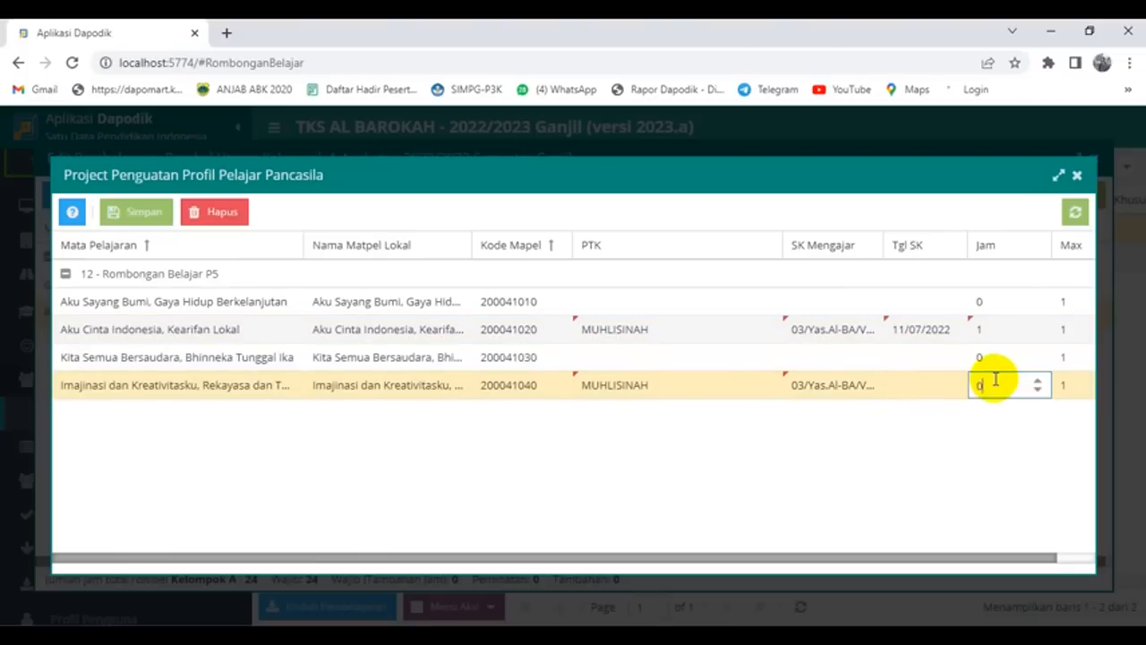
key(BackSpace)
text(1)
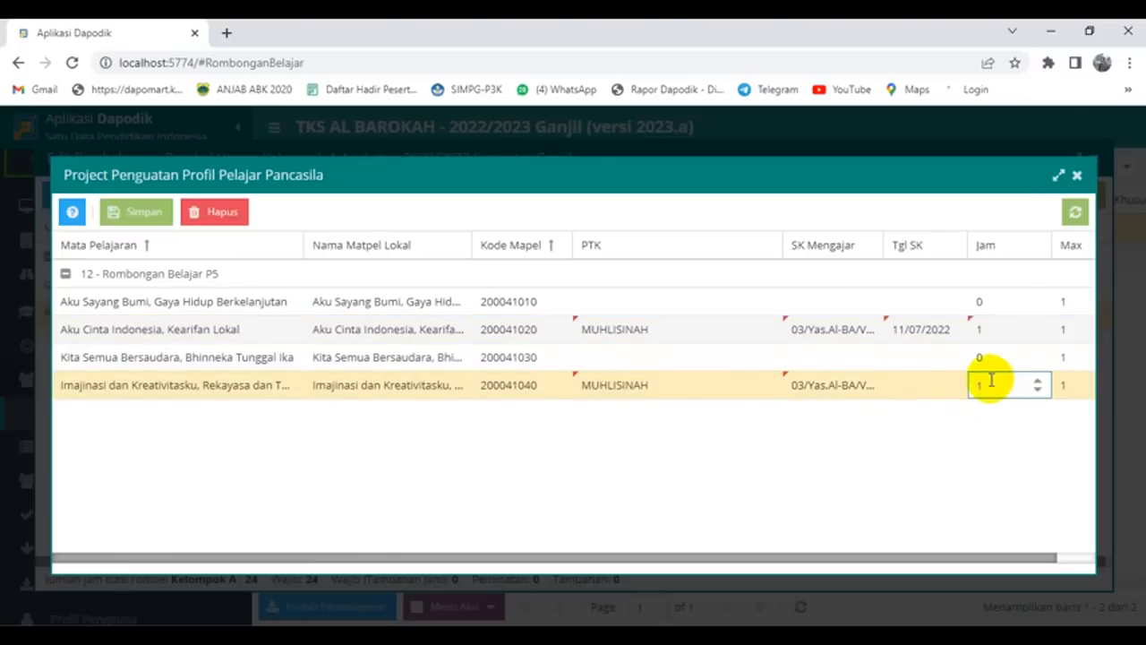
click(698, 488)
click(137, 218)
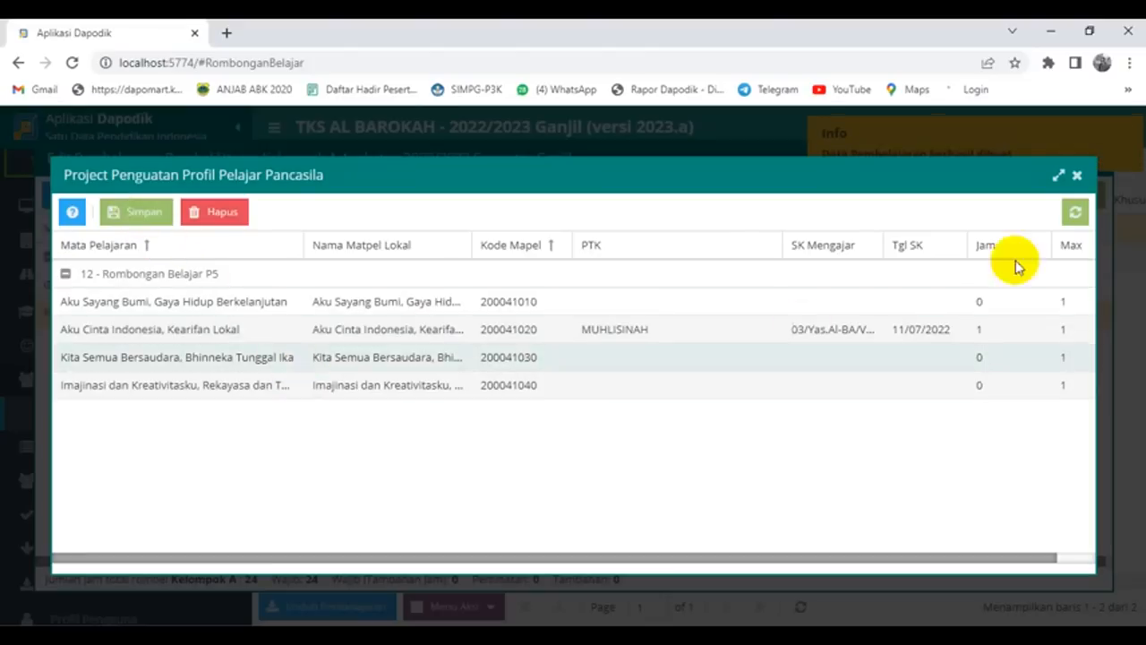
Step: Close the P5 theme and Edit Pembelajaran windows, then the Chrome browser
click(1077, 177)
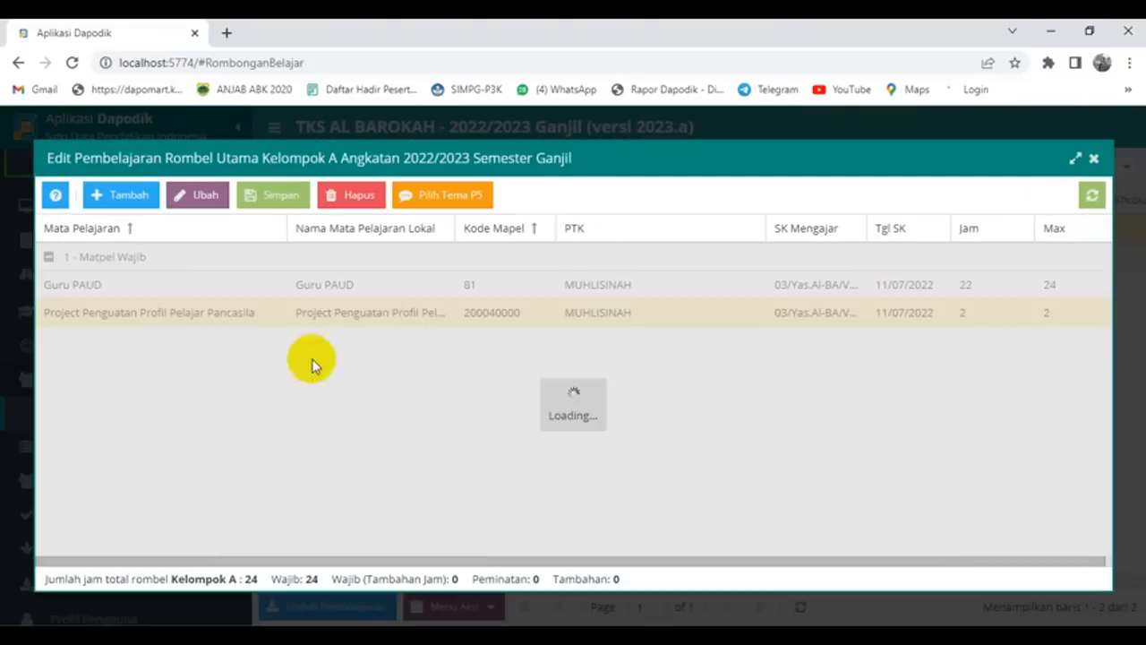
click(1093, 158)
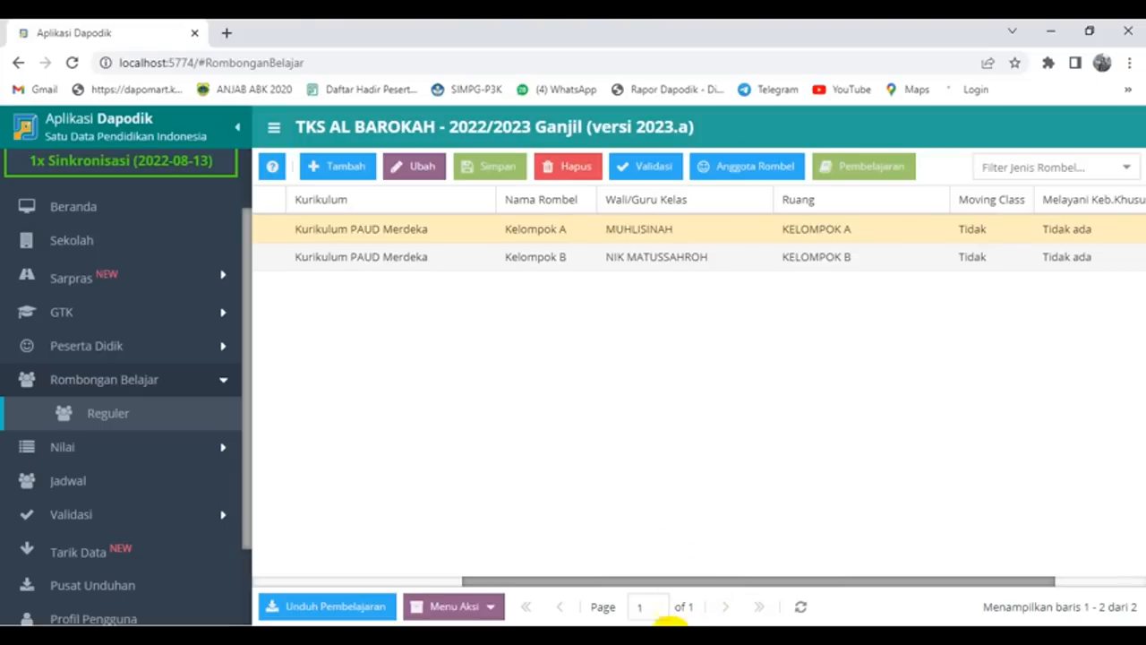
click(1128, 36)
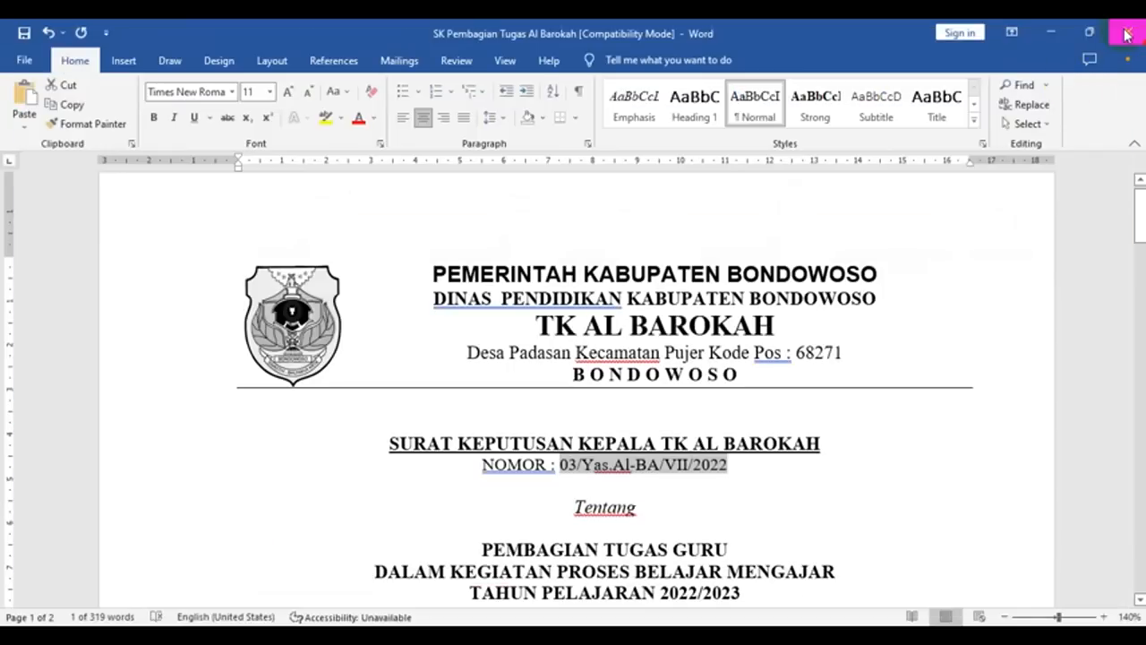